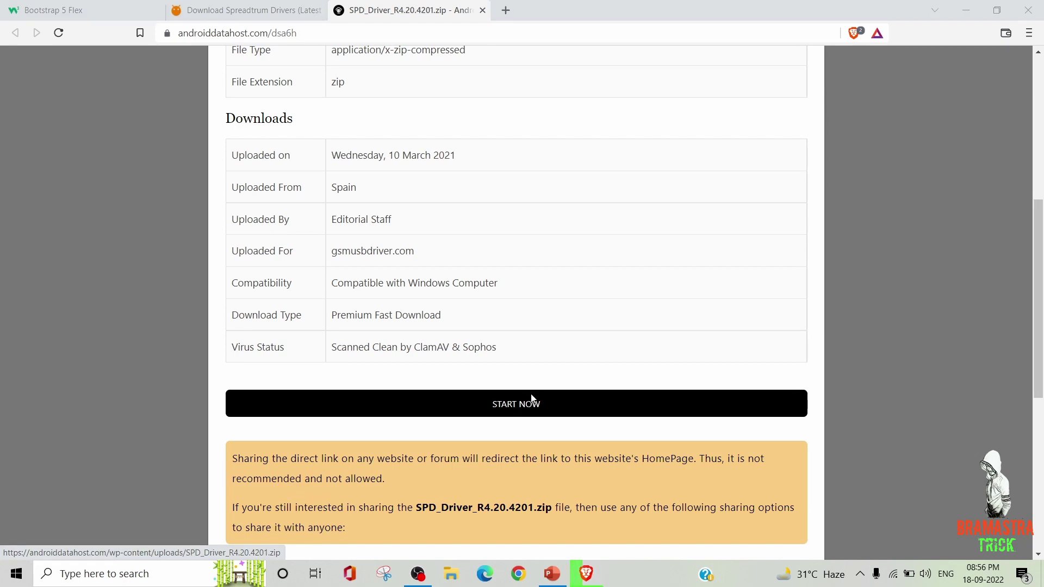
- Save SPD_Driver_R4.20.4201.zip and show it in the Downloads folder from Brave's downloads page
click(408, 305)
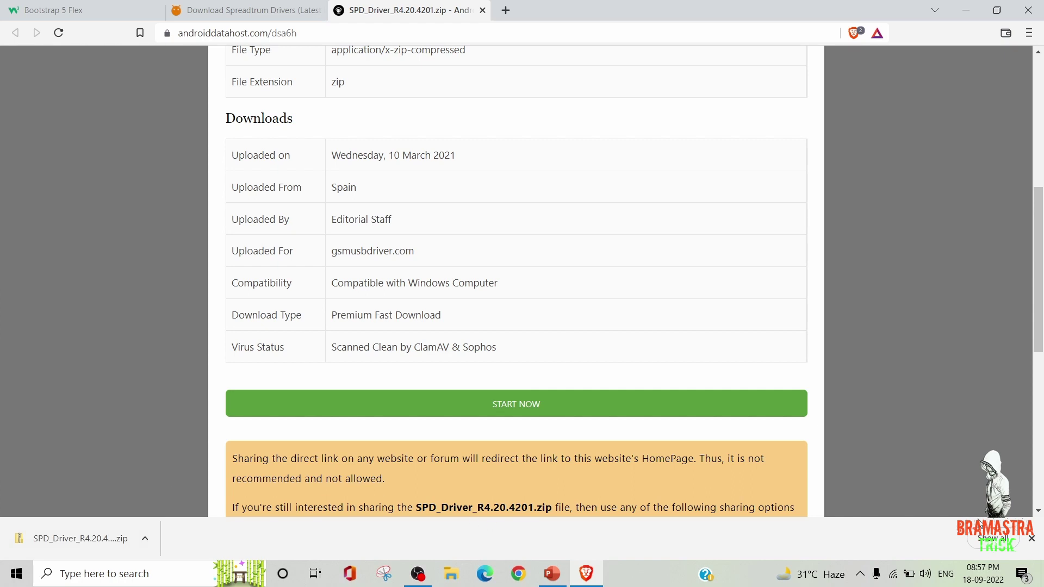
click(984, 538)
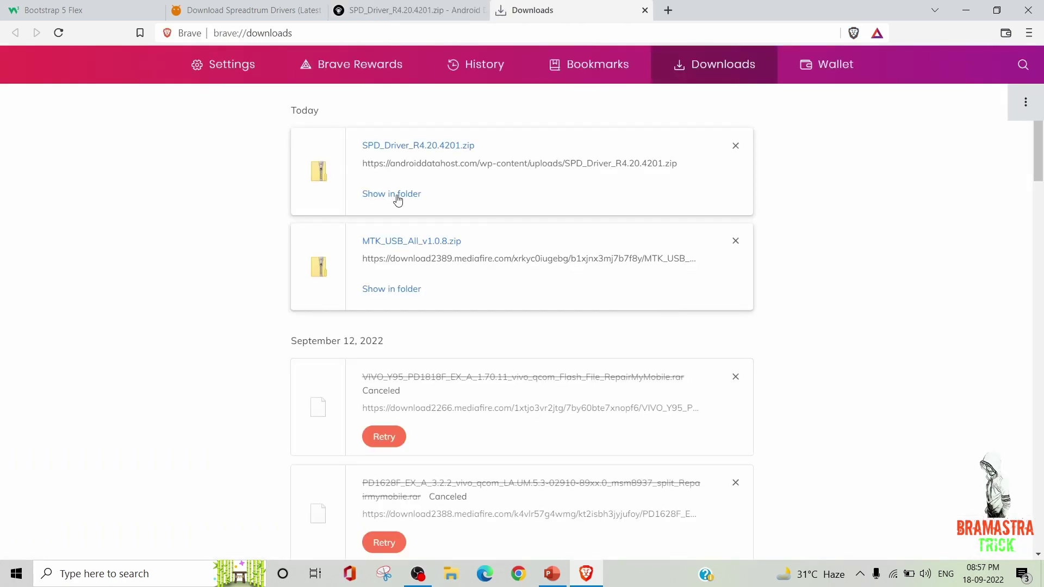
click(396, 195)
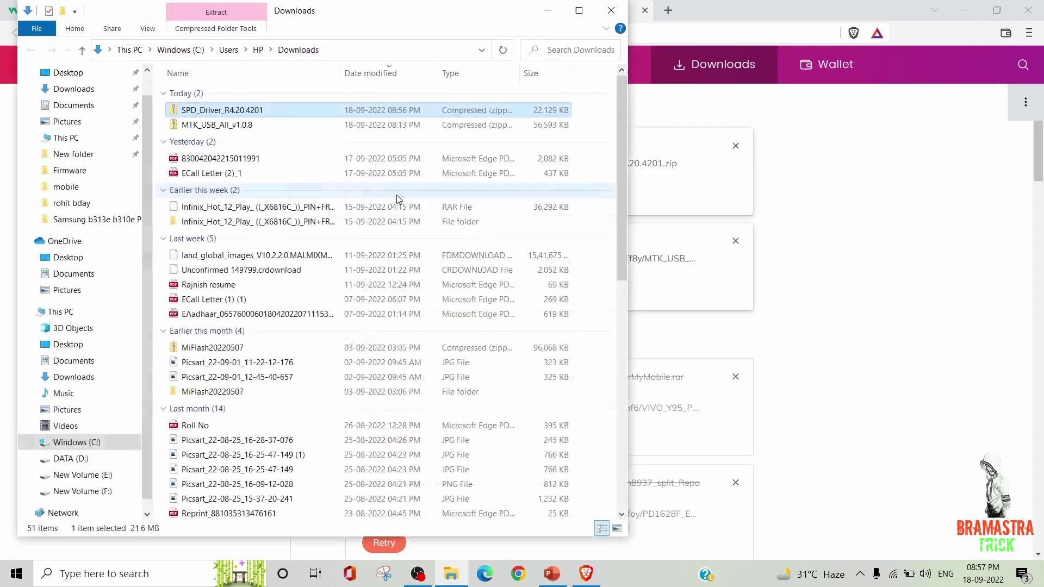
- Extract SPD_Driver_R4.20.4201.zip into the suggested same-named folder
right_click(296, 114)
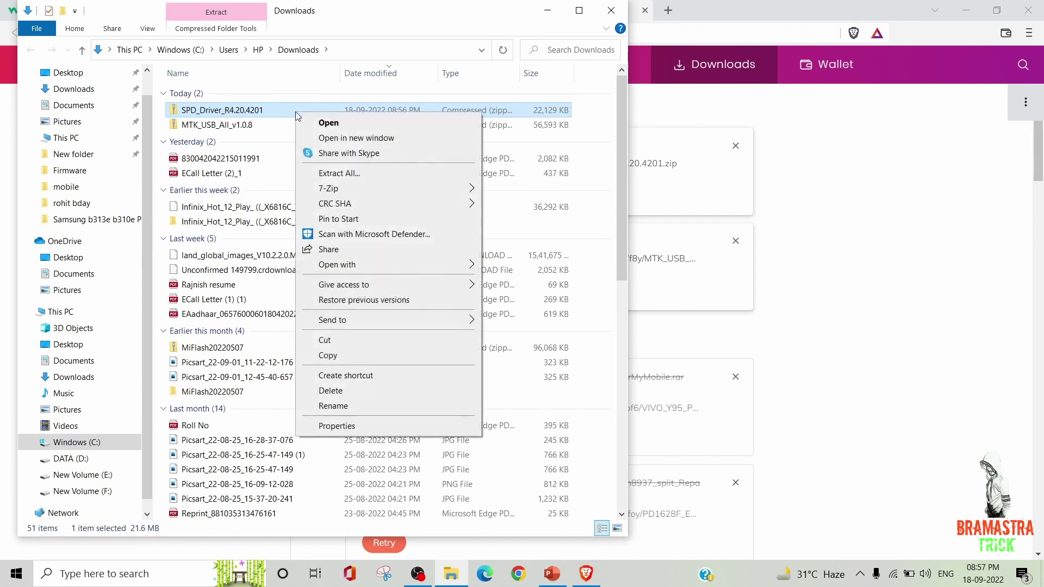
click(375, 174)
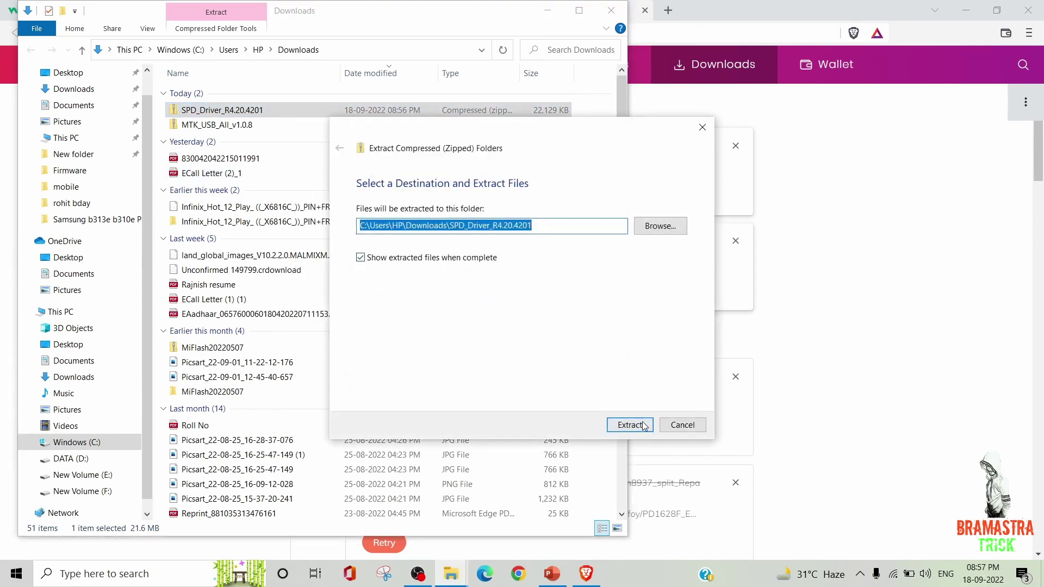
click(644, 427)
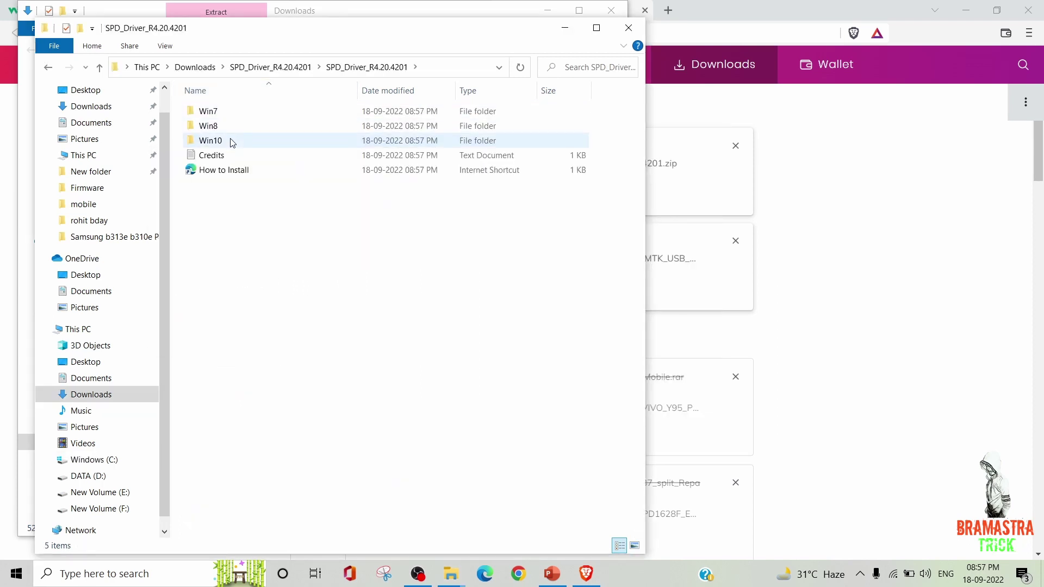
- Run DPInst64 from the Win10 folder and begin installing the UNISOC drivers
double_click(233, 142)
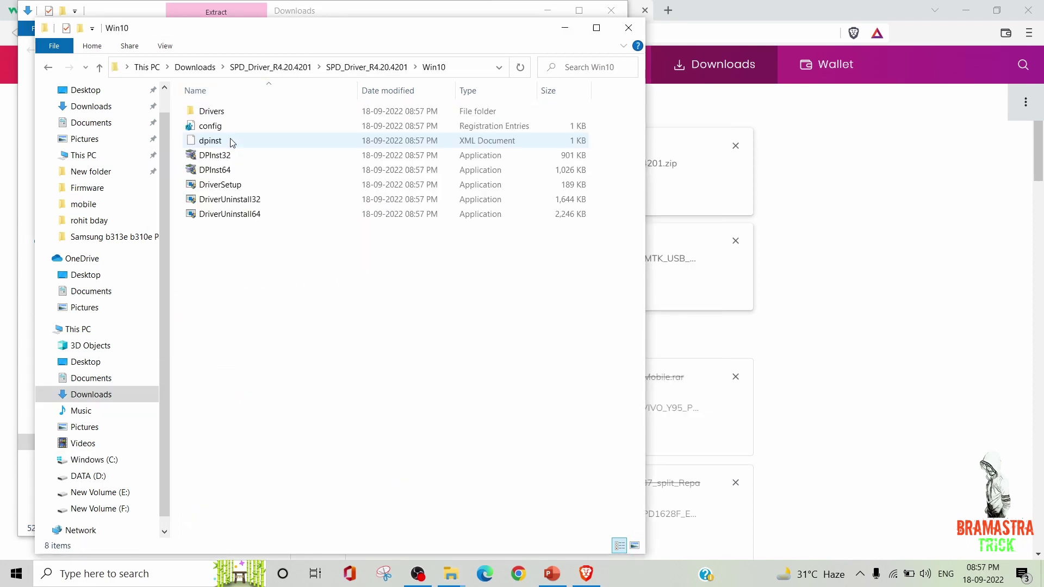
double_click(273, 169)
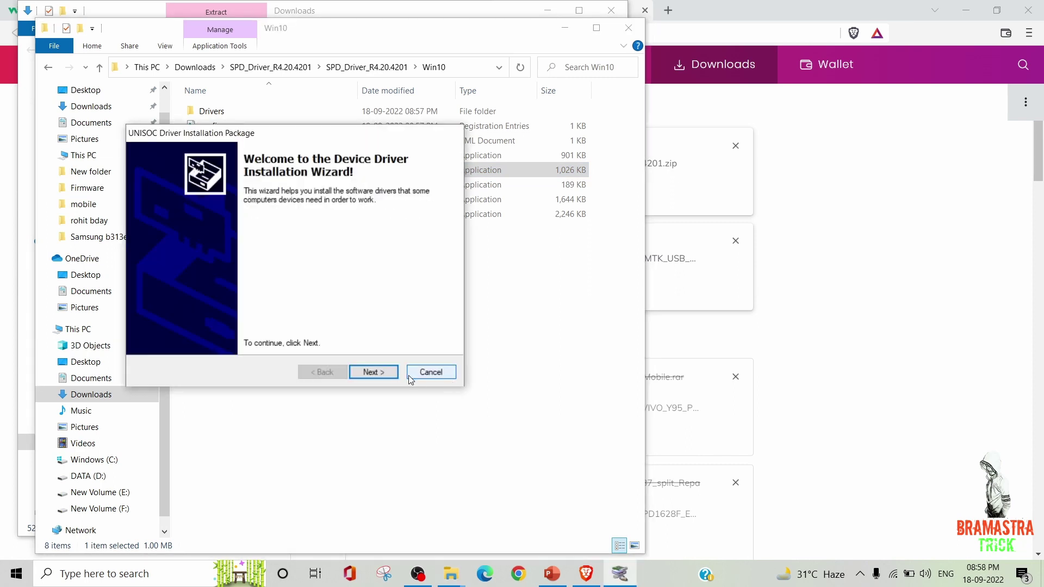
click(381, 371)
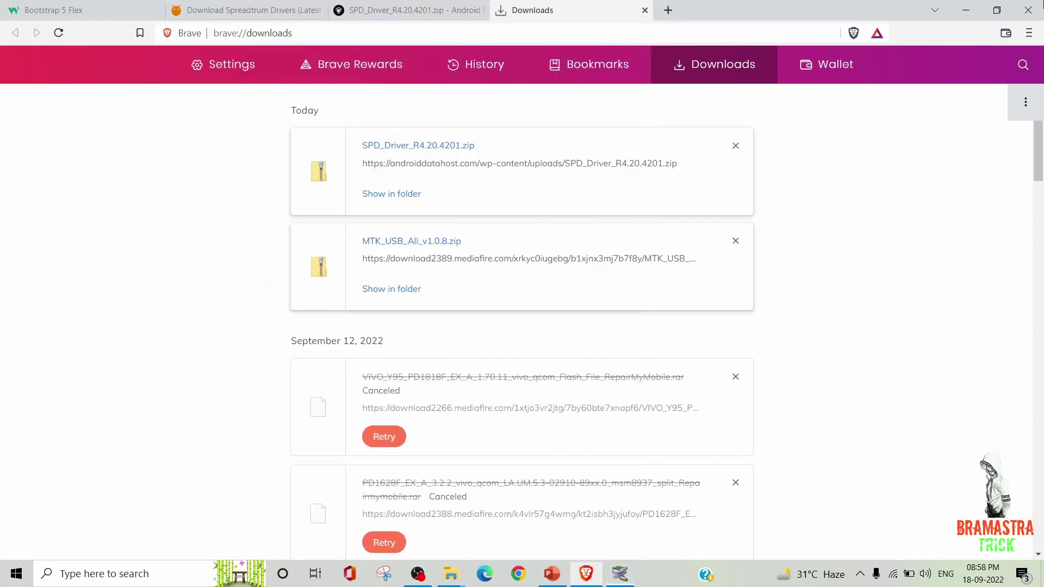
- Close Brave with all its tabs, then finish the driver installation wizard
key(alt+F4)
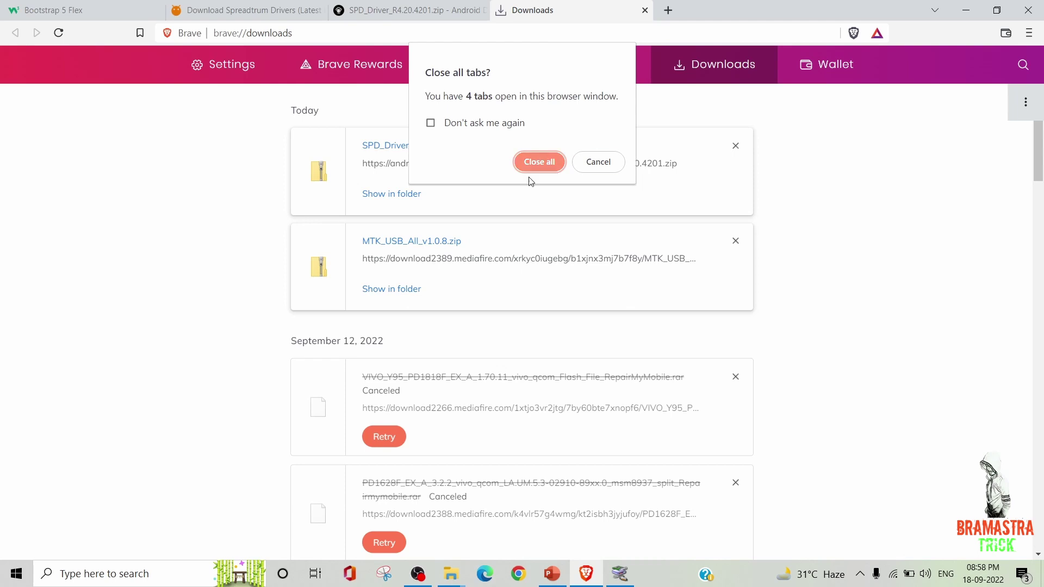
click(532, 164)
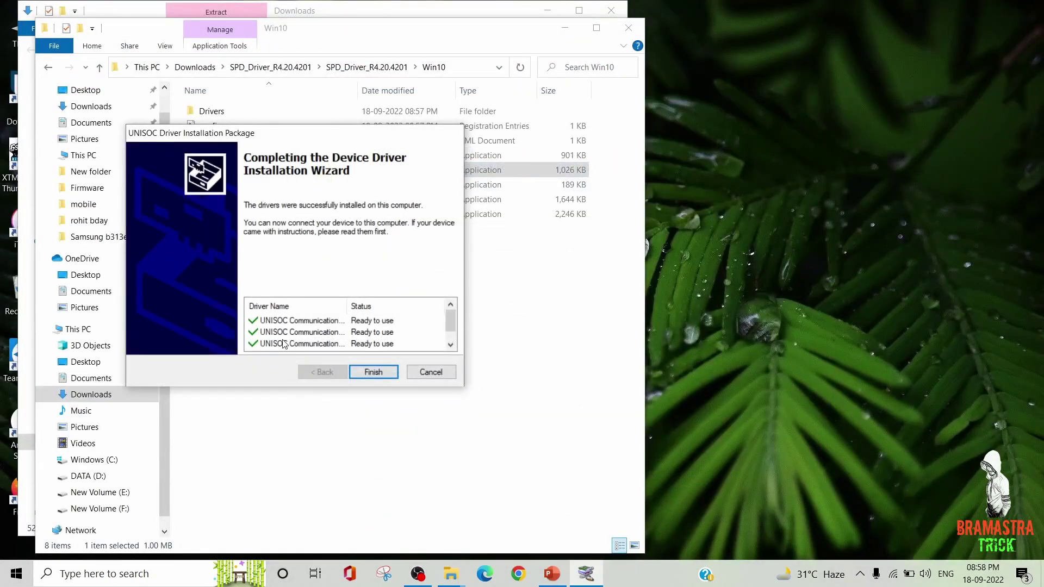
click(374, 371)
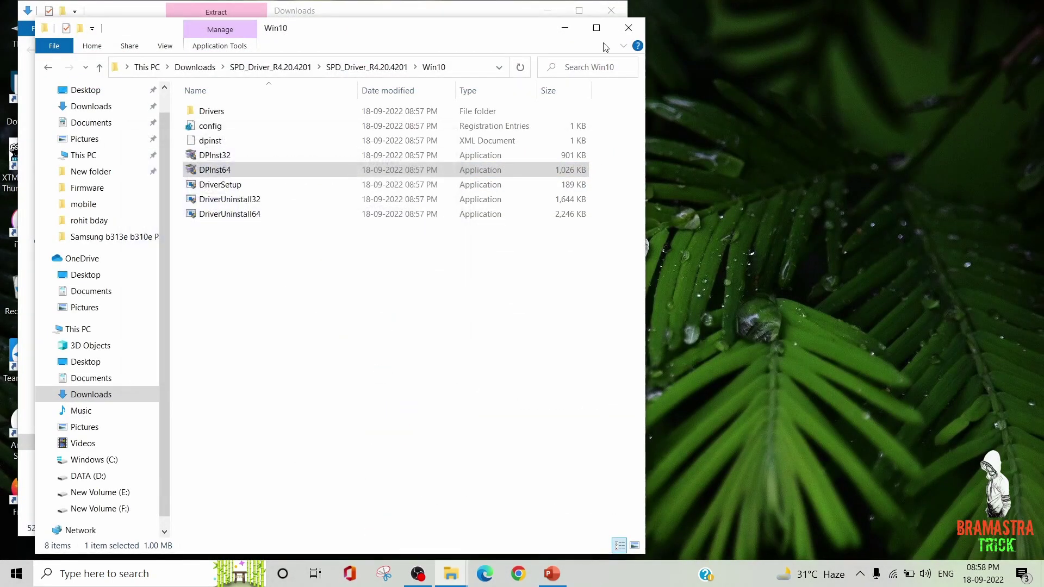
- Close both Explorer windows and open This PC's Properties to check the system type
click(627, 28)
click(611, 10)
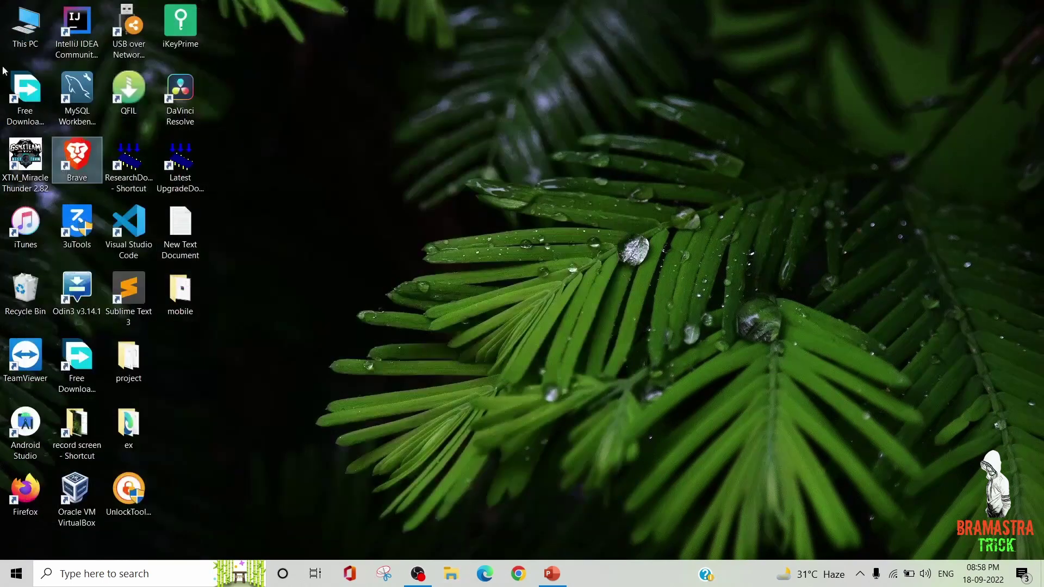
right_click(23, 45)
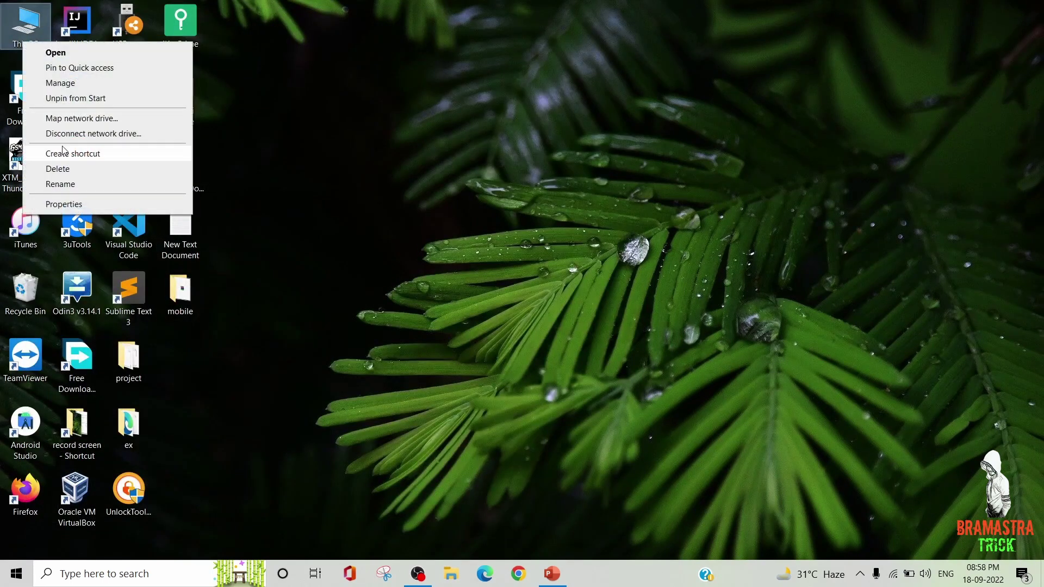
click(88, 202)
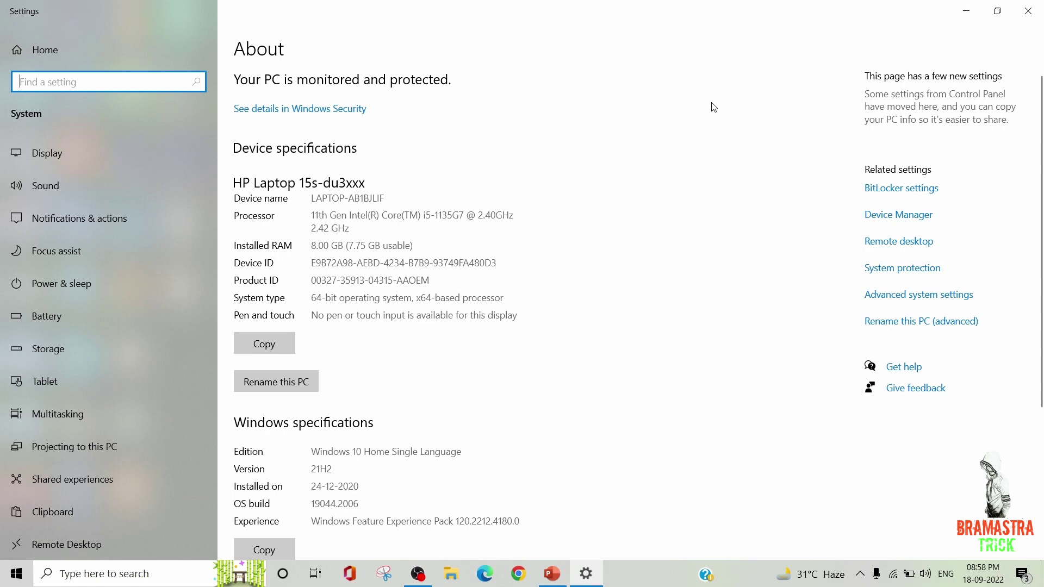
- Close the About page and relaunch Brave from the desktop
click(1028, 11)
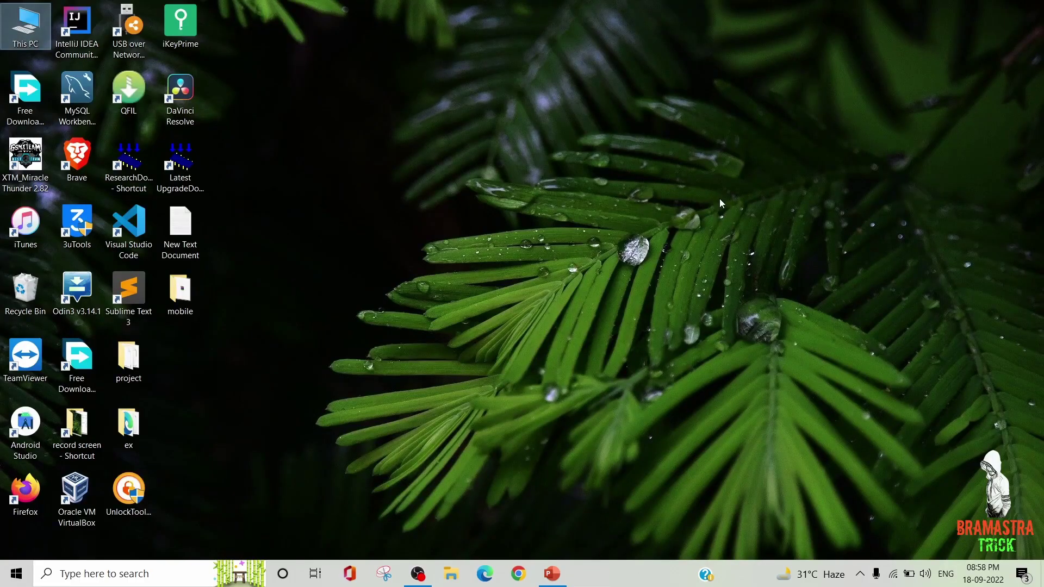
double_click(88, 154)
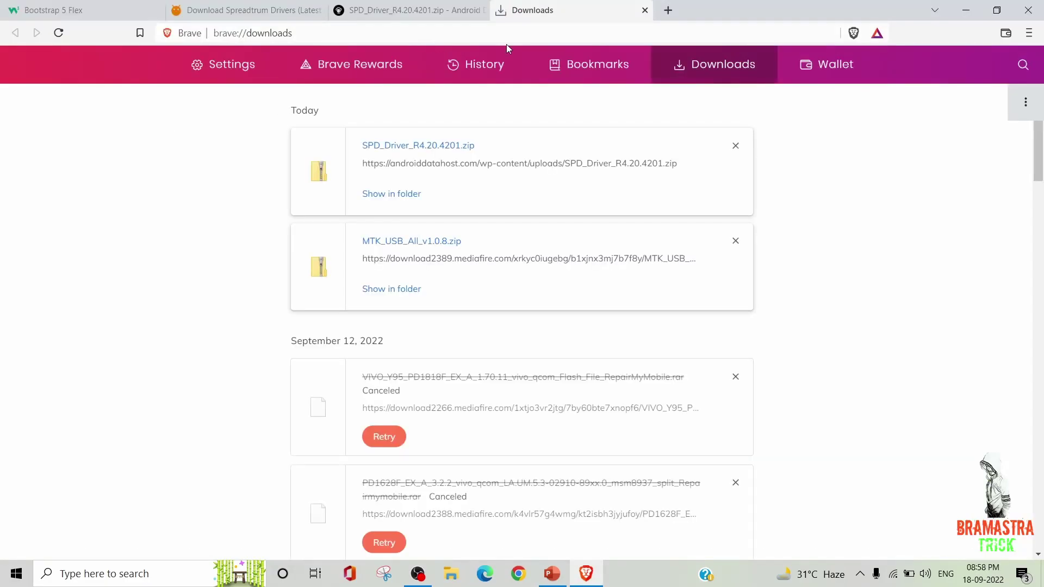
- Search 'spd flash tool' in a new tab and open androidmtk's SPD Upgrade Tool versions list
click(668, 10)
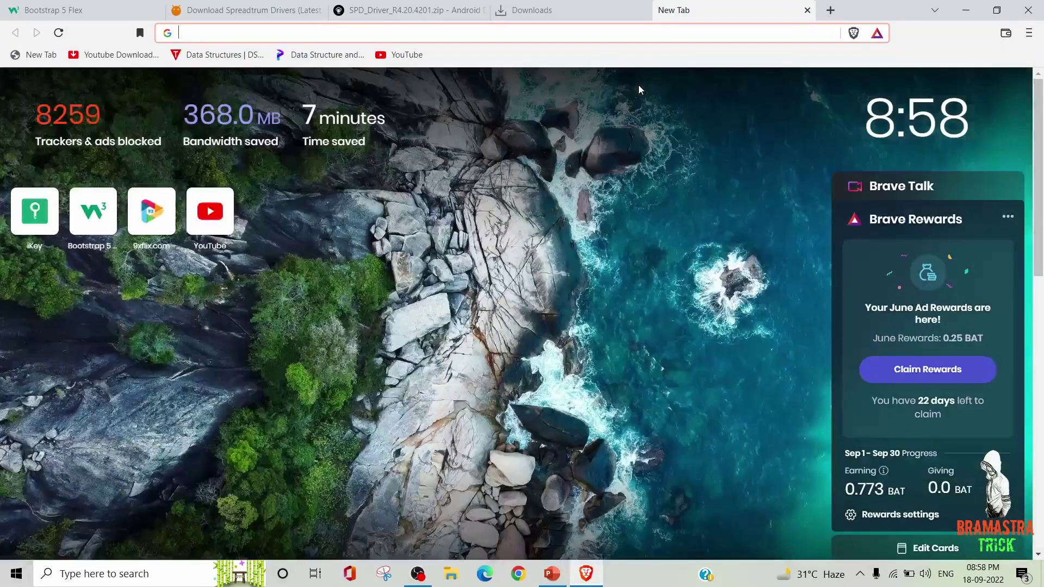
text(spd)
key(Return)
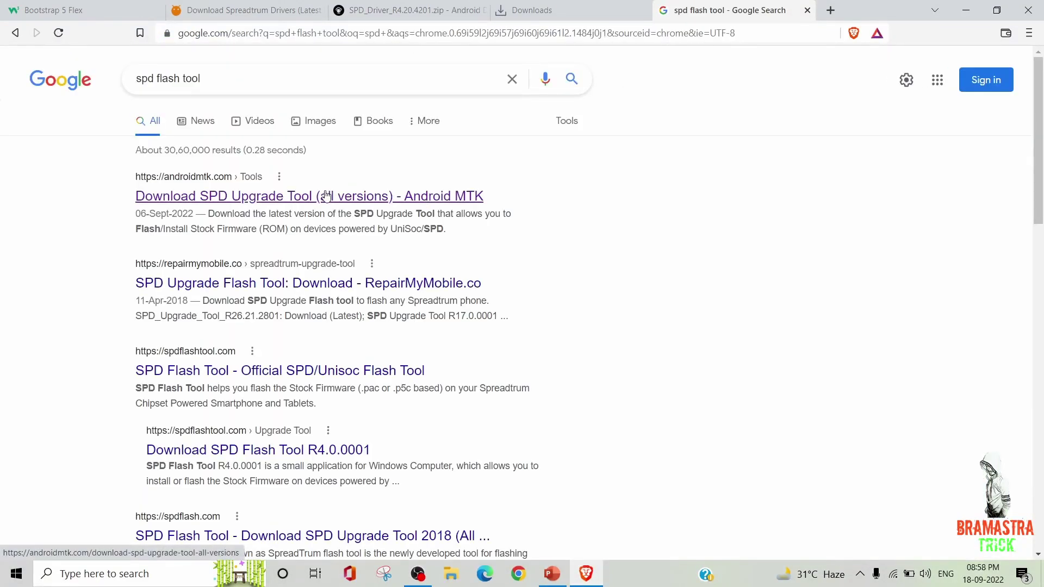
click(326, 196)
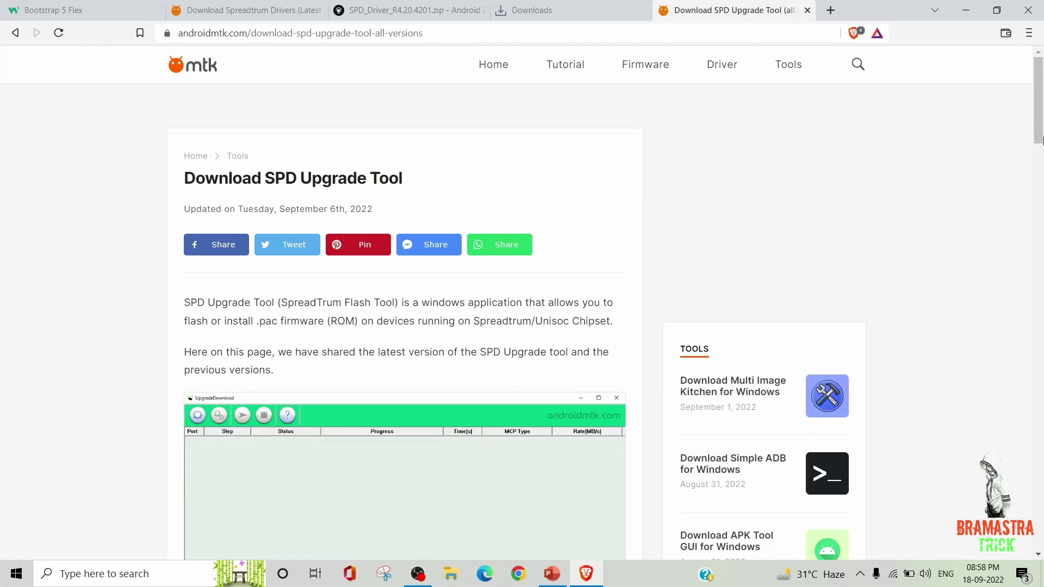
scroll(1042, 140, down, 10)
scroll(1041, 135, up, 7)
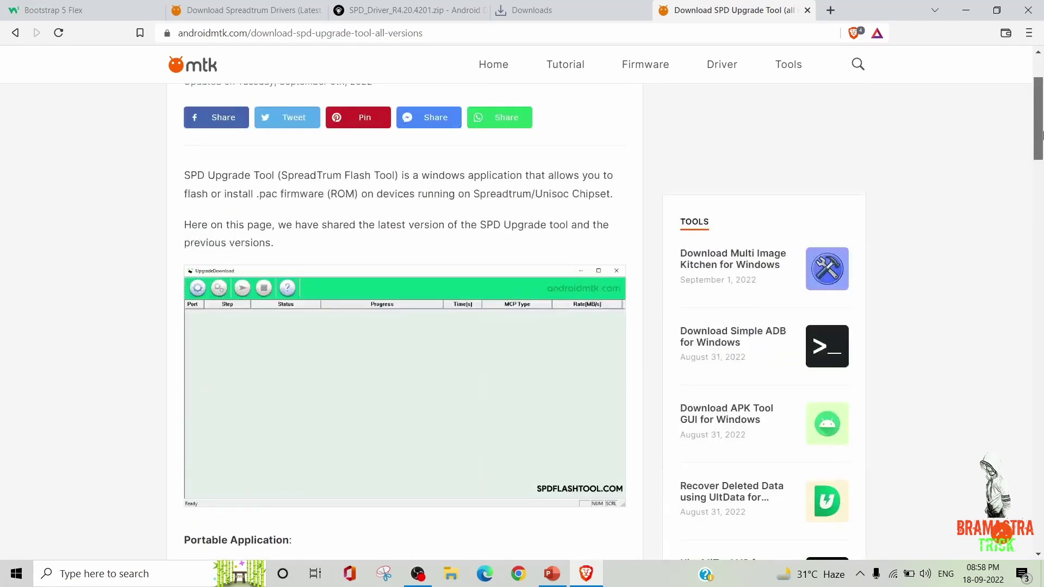
drag(1041, 135, 1041, 363)
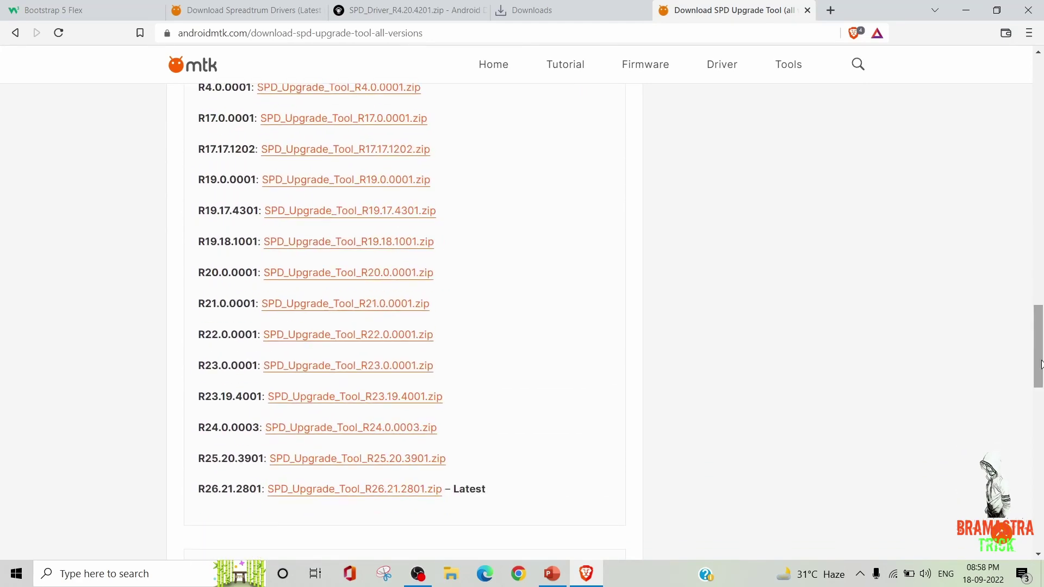
- Download SPD_Upgrade_Tool_R26.21.2801.zip from the MediaFire mirror and show the downloads list
click(313, 491)
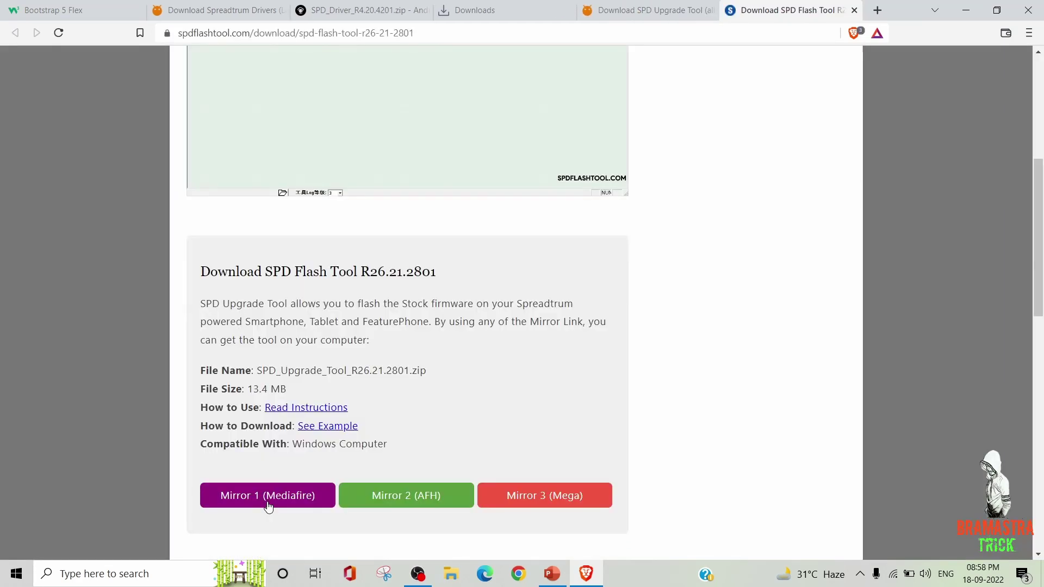
click(270, 505)
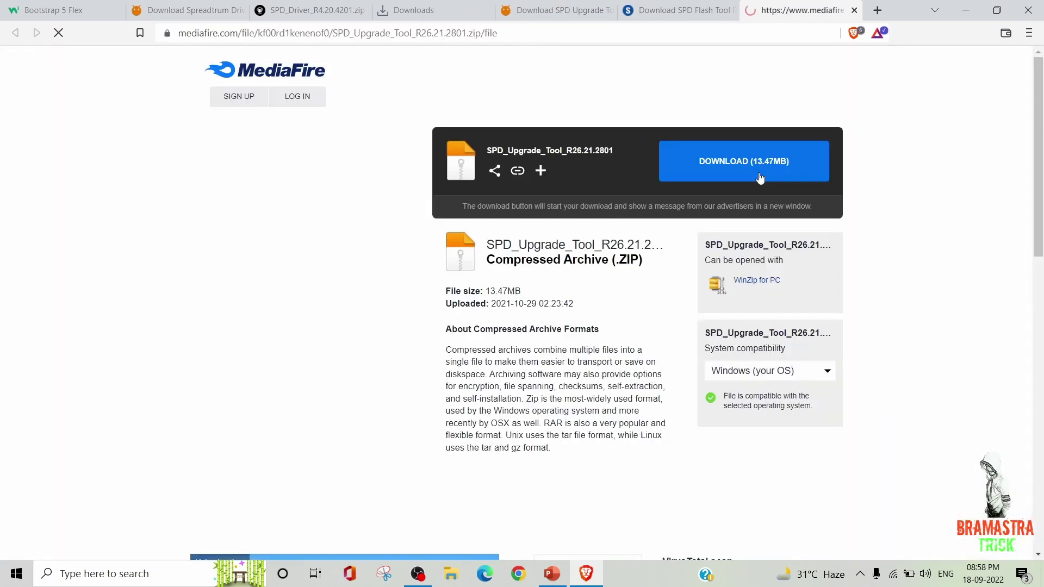
click(752, 173)
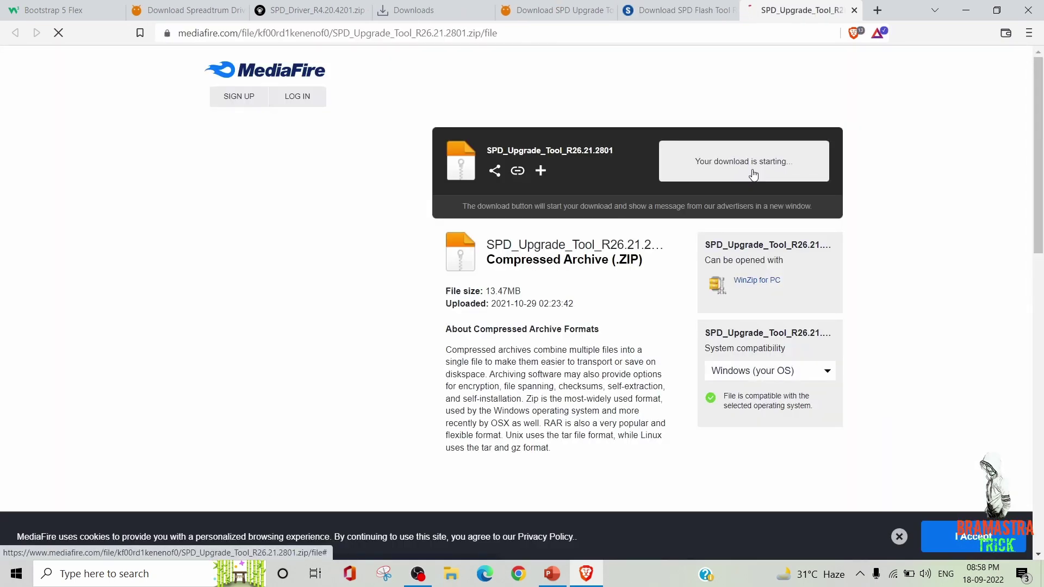
click(405, 304)
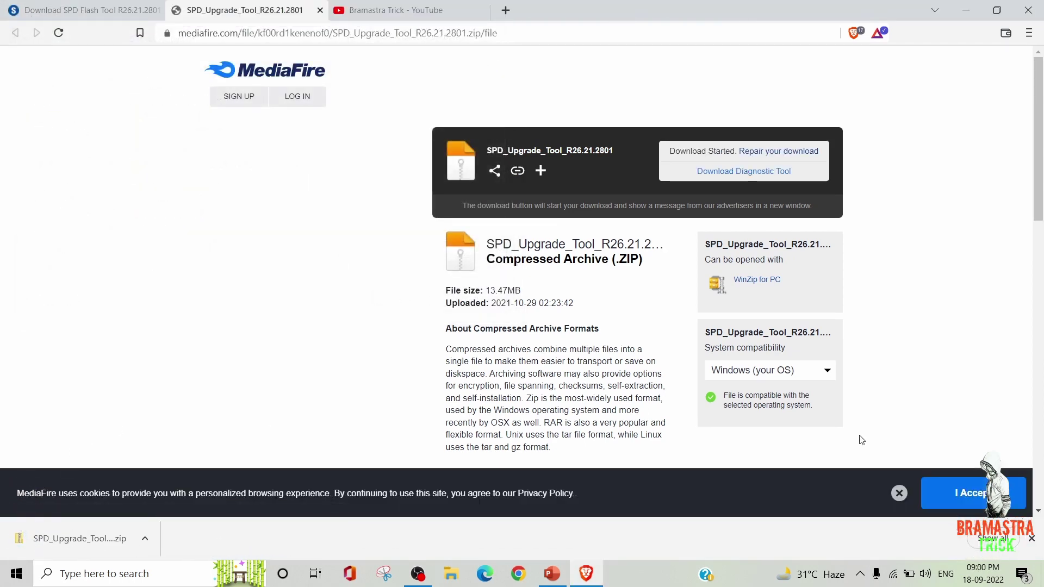
click(990, 538)
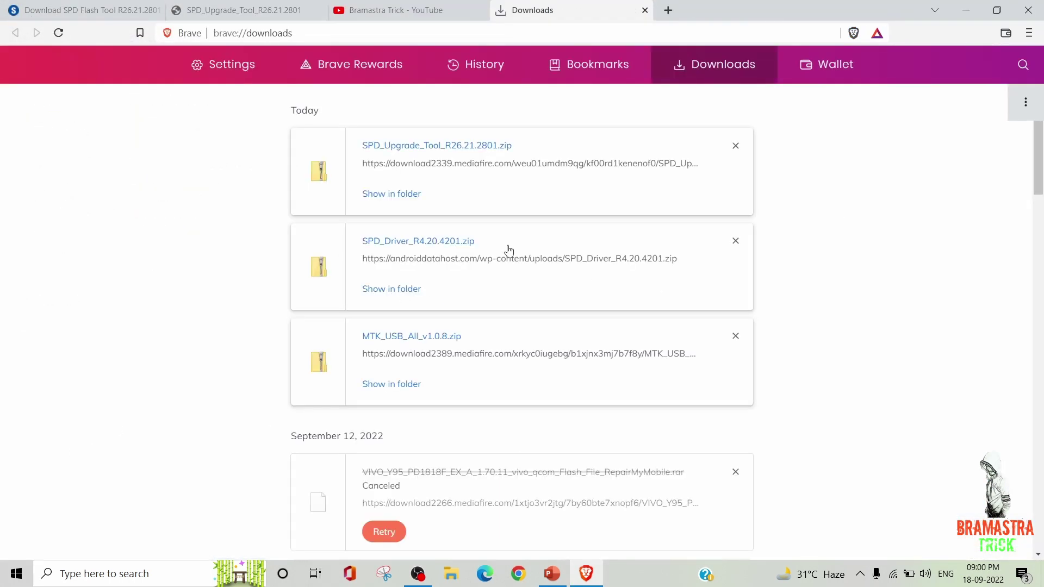
- Reveal SPD_Upgrade_Tool_R26.21.2801.zip in its folder and extract it
click(391, 194)
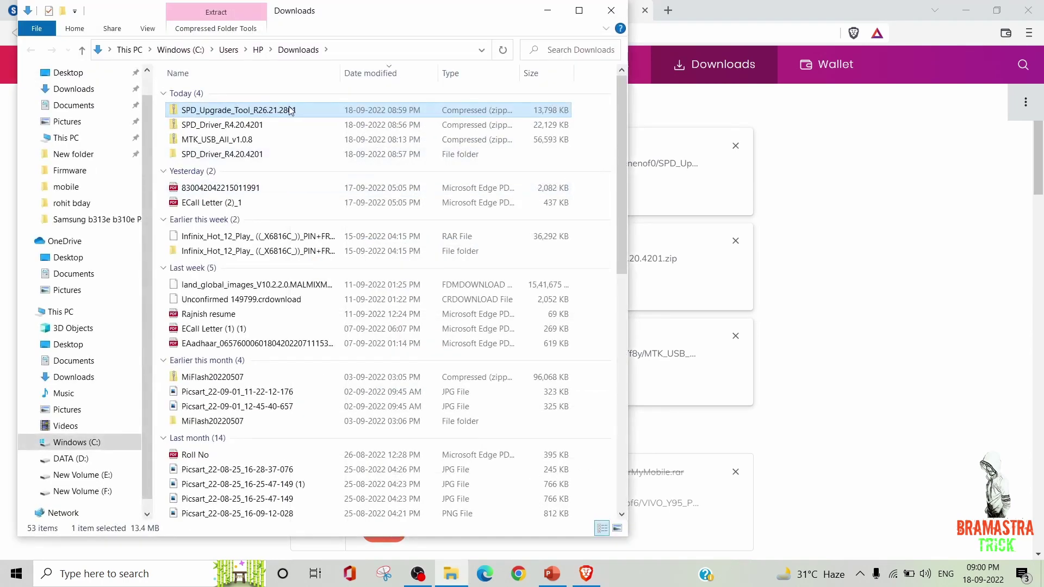
right_click(288, 110)
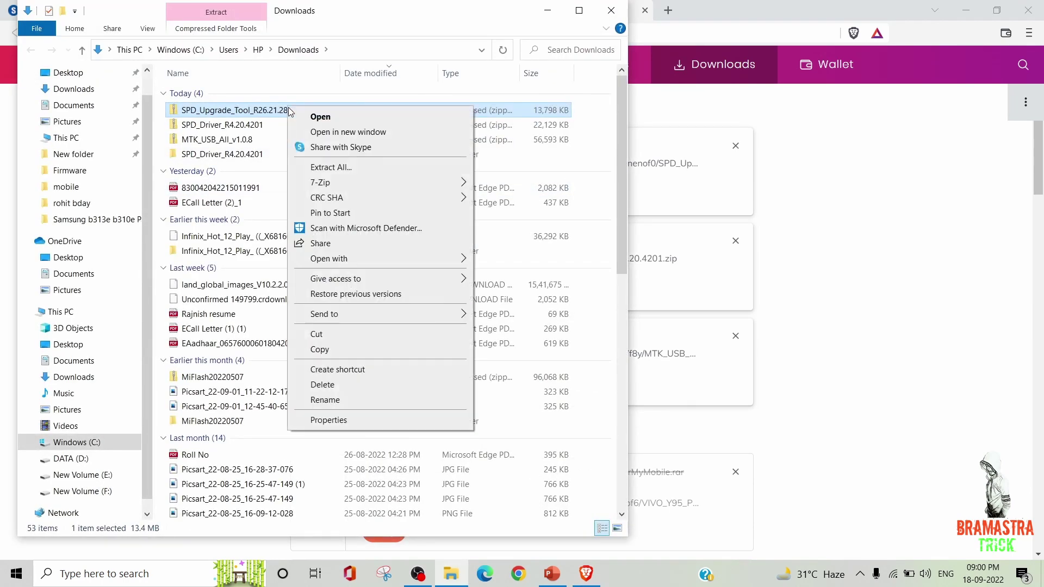
click(340, 168)
click(629, 425)
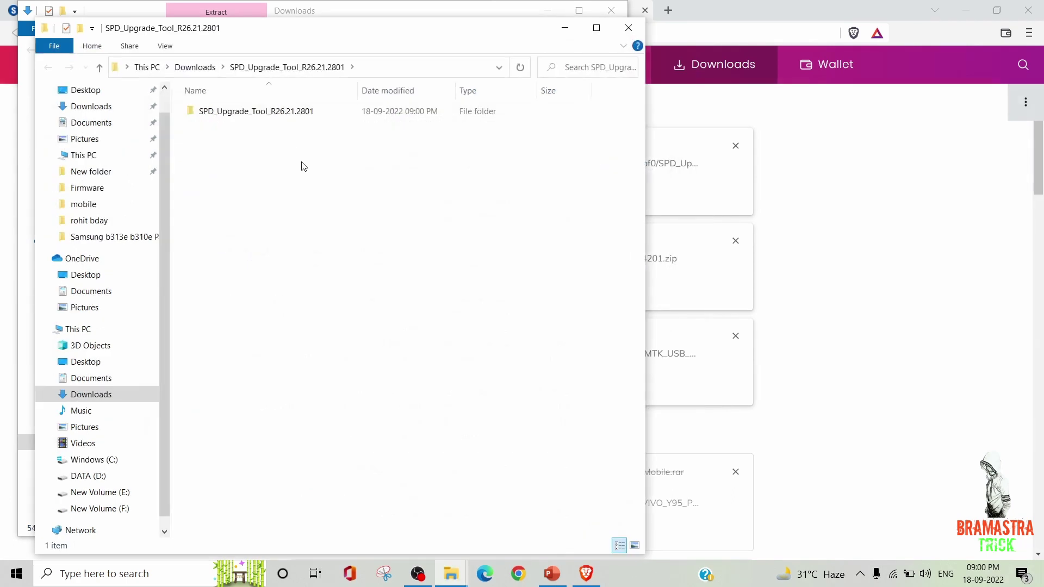
- Open the extracted SPD_Upgrade_Tool_R26.21.2801 folder and scroll to UpgradeDownload
click(258, 112)
double_click(258, 111)
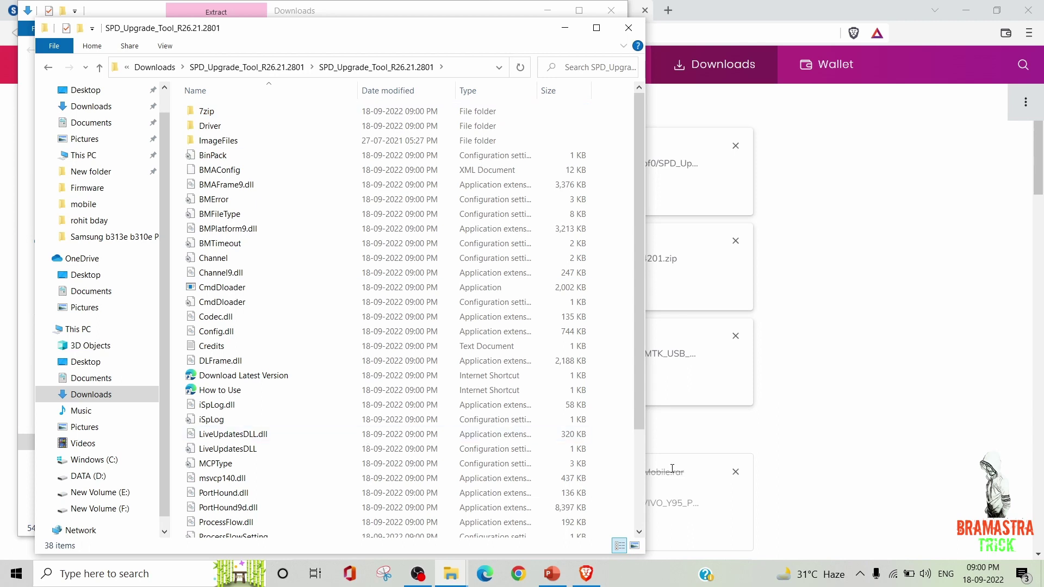
scroll(642, 489, down, 3)
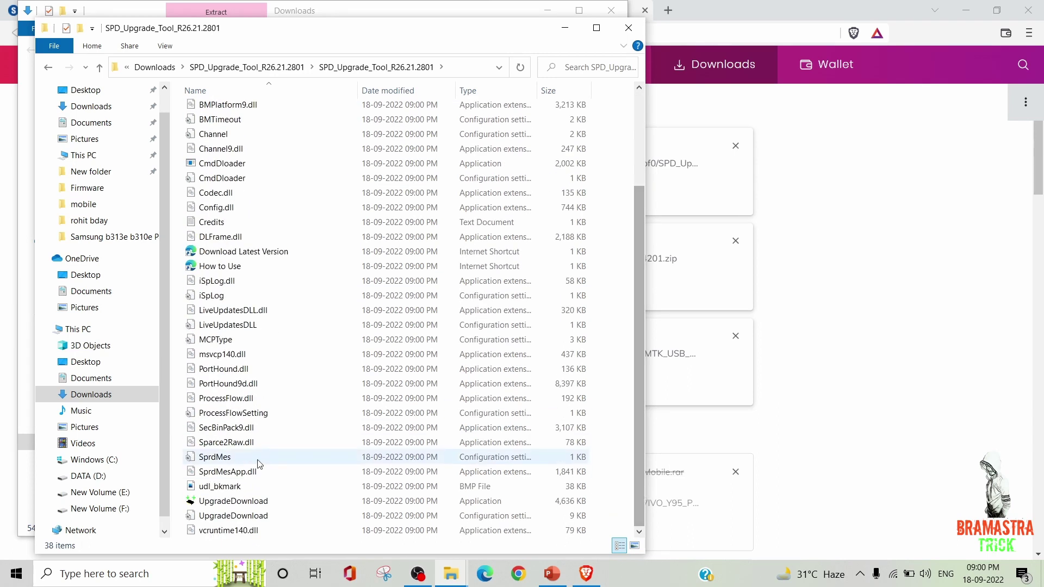
- Launch UpgradeDownload and get past SmartScreen with More info and Run anyway
double_click(231, 501)
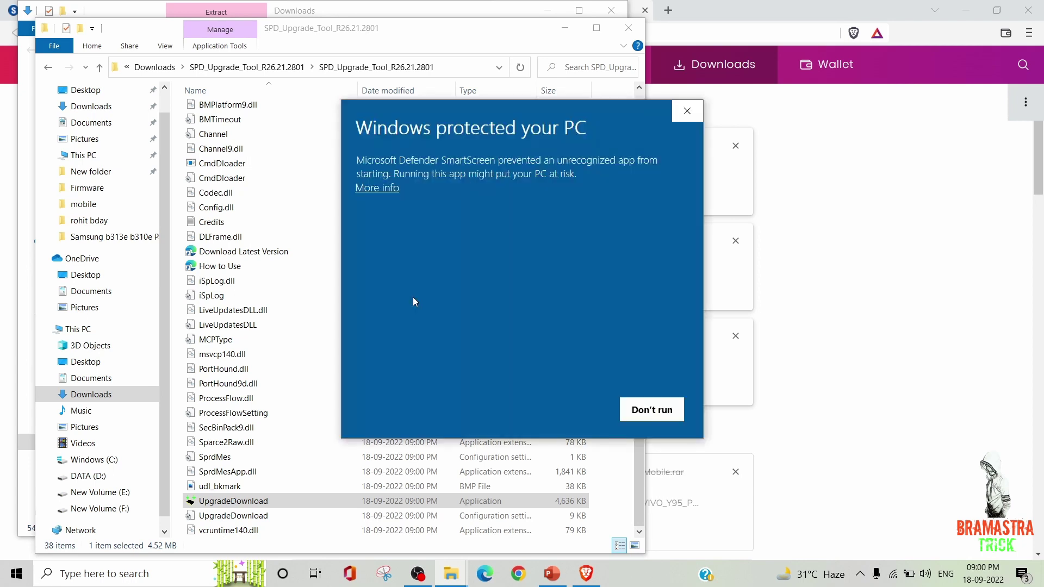
click(375, 188)
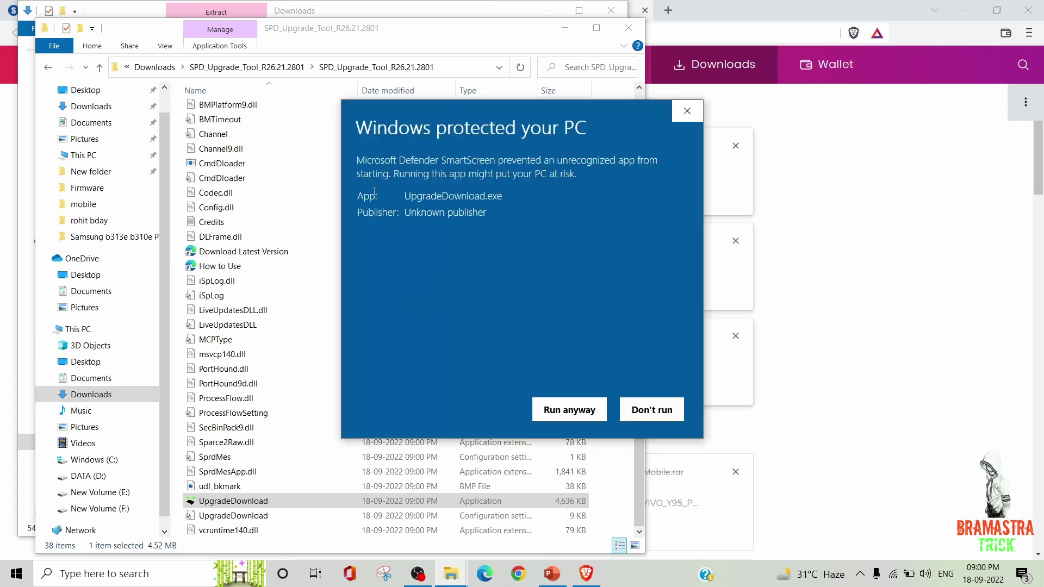
click(554, 416)
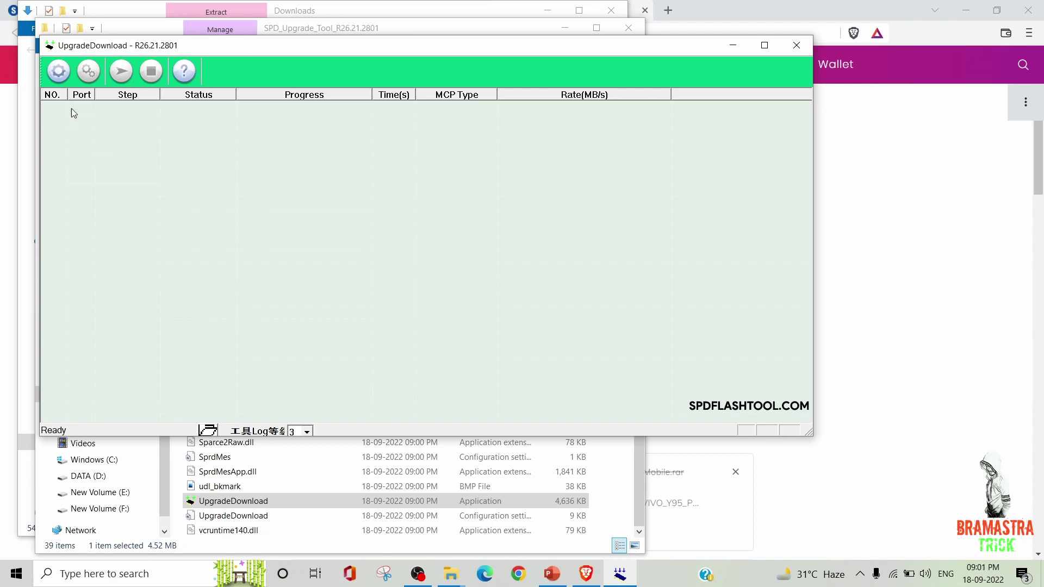
- Load the E1200y Pac File from E:\flash file\samsung\E1200y (RepairMyMobile.in) as the packet
click(59, 71)
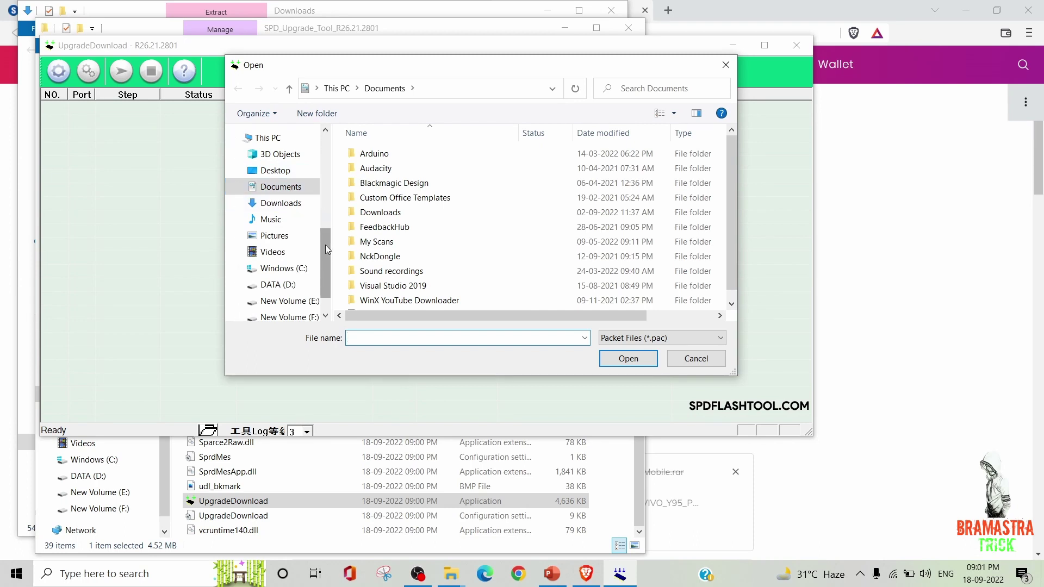
scroll(325, 244, down, 1)
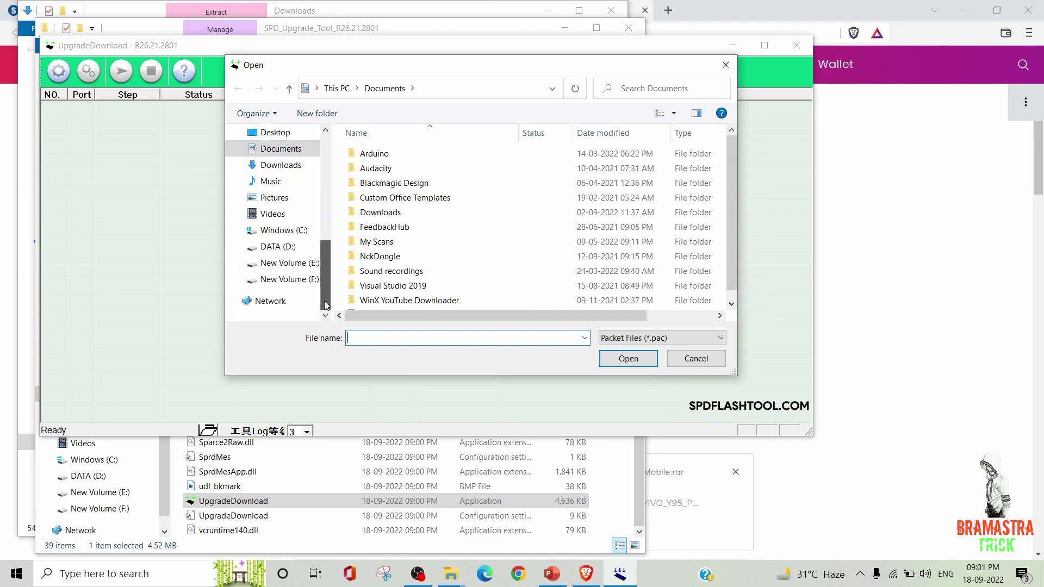
click(267, 248)
click(272, 263)
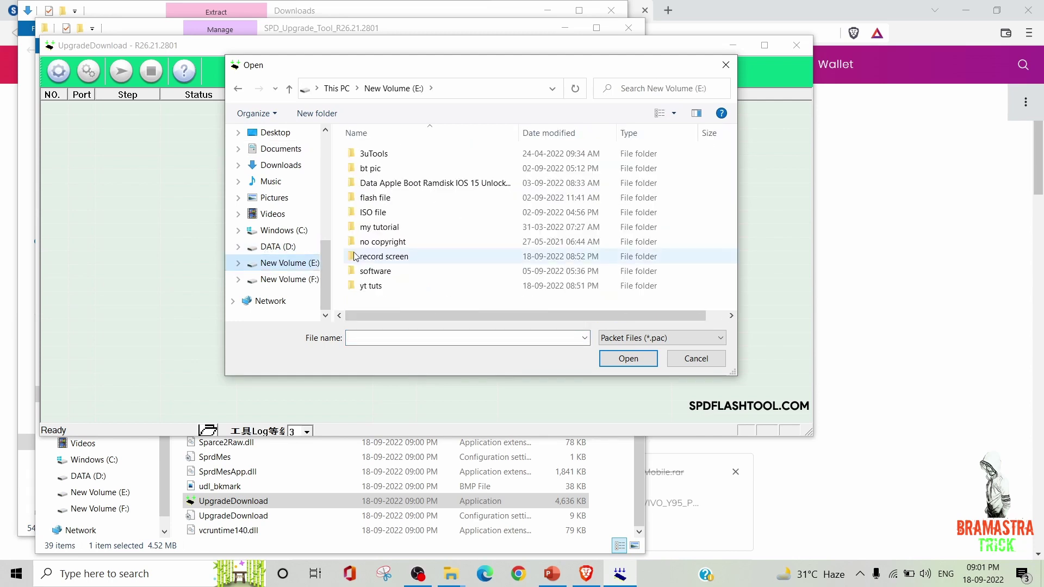
double_click(416, 198)
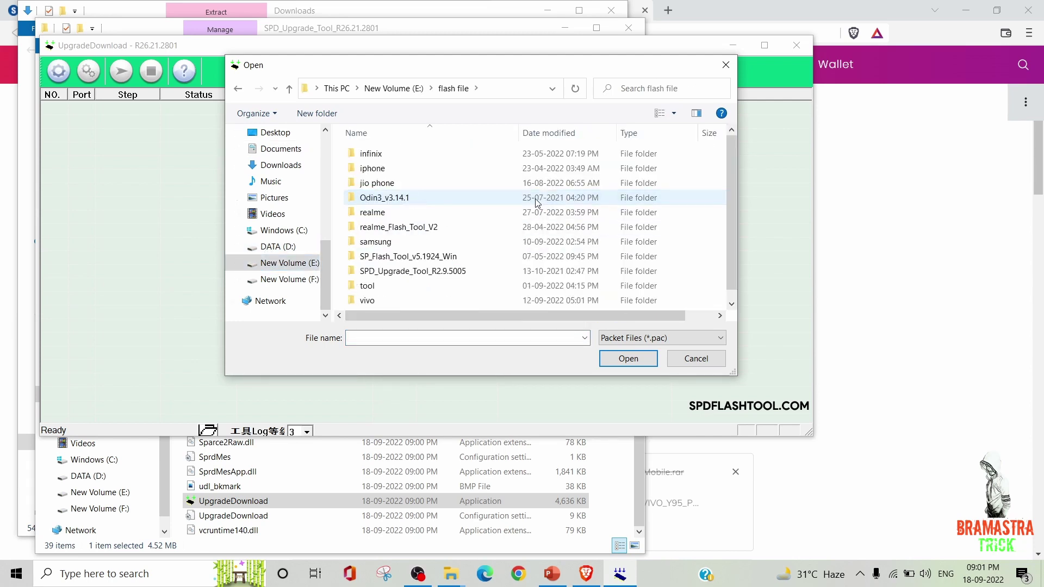
double_click(430, 243)
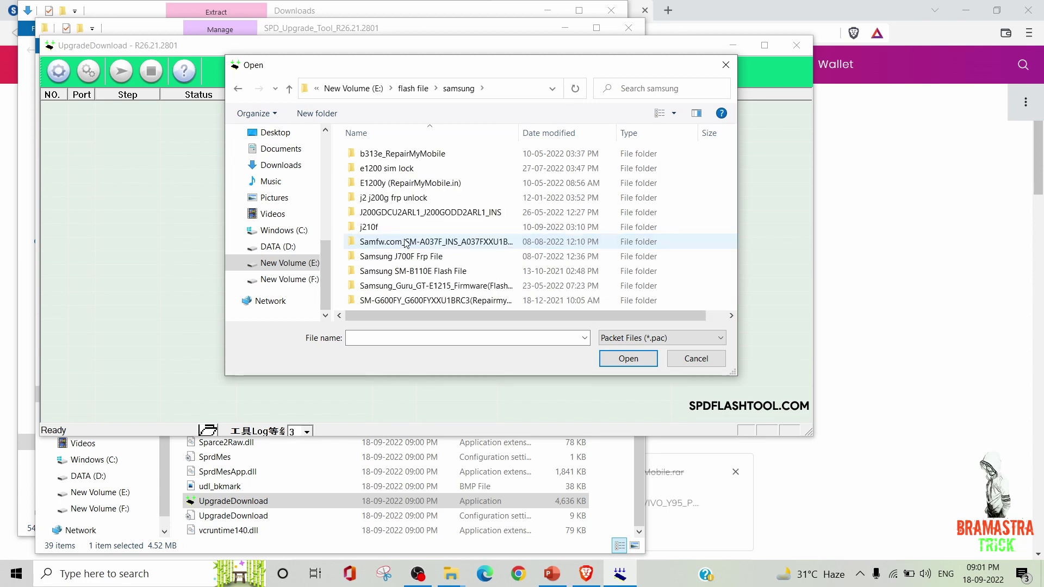
double_click(439, 184)
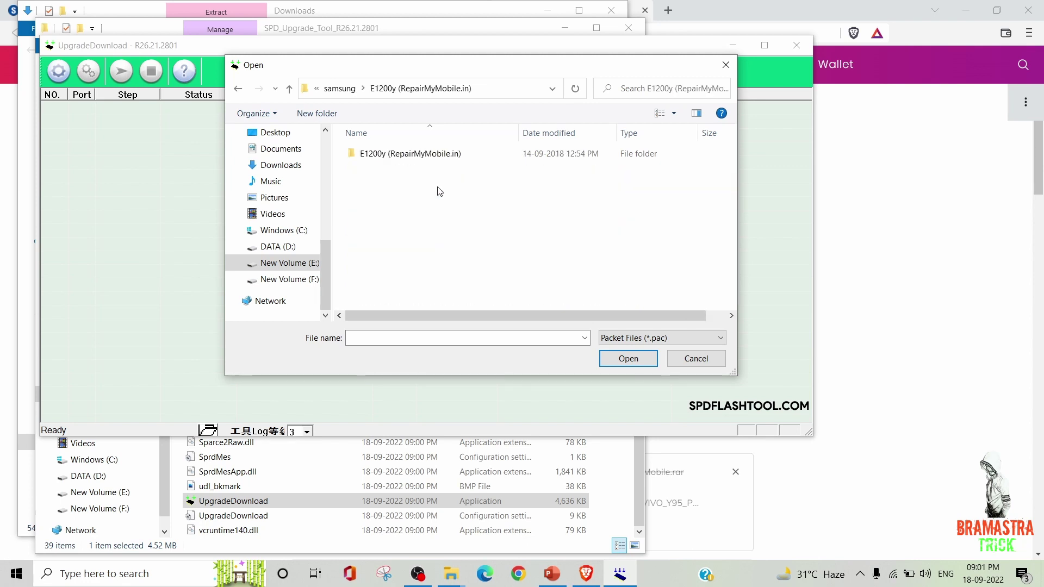
double_click(402, 155)
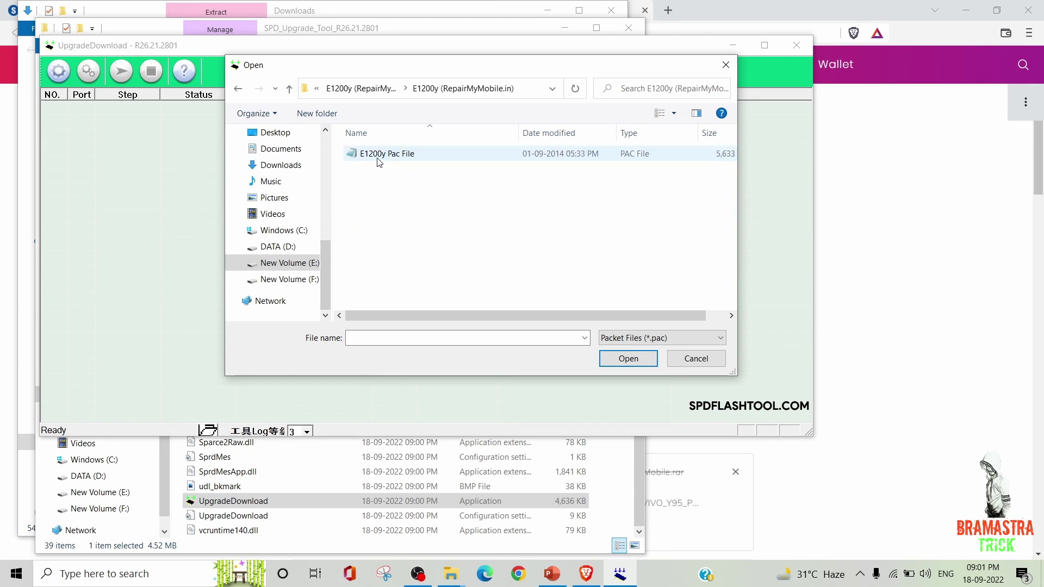
double_click(397, 156)
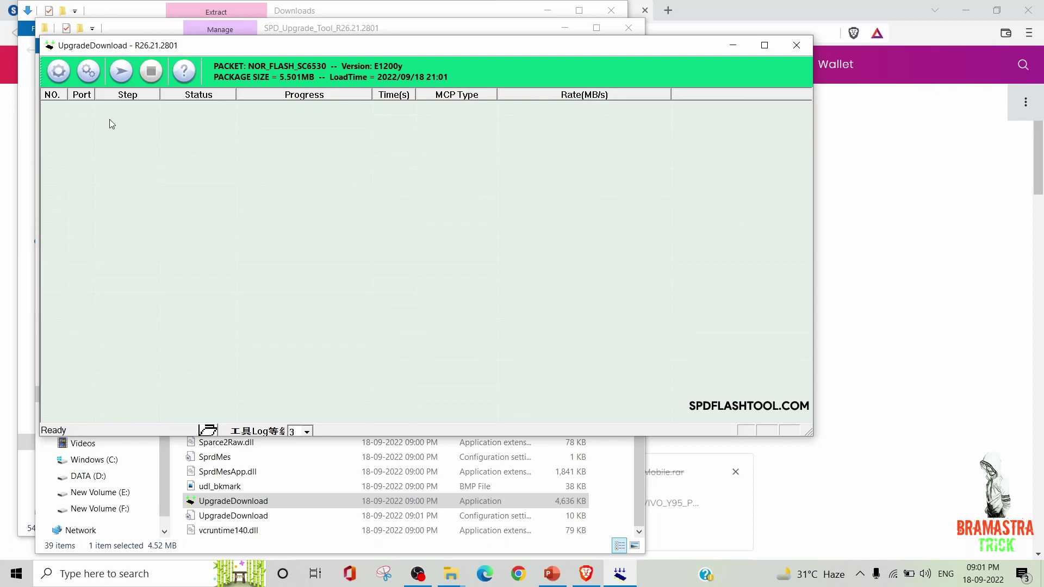
- Start then stop the firmware download, and close UpgradeDownload and the extracted tool folder
click(121, 72)
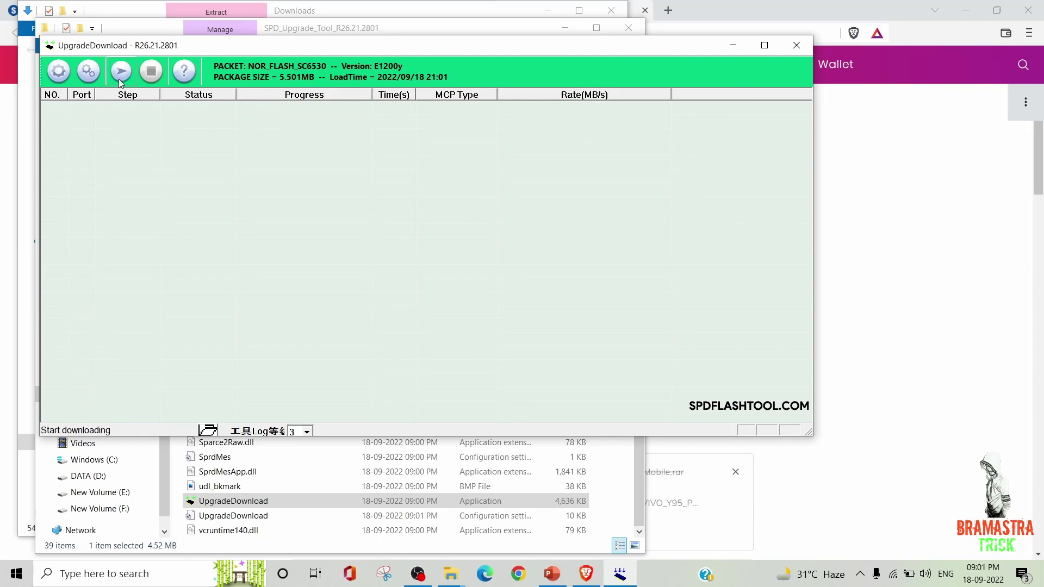
click(121, 81)
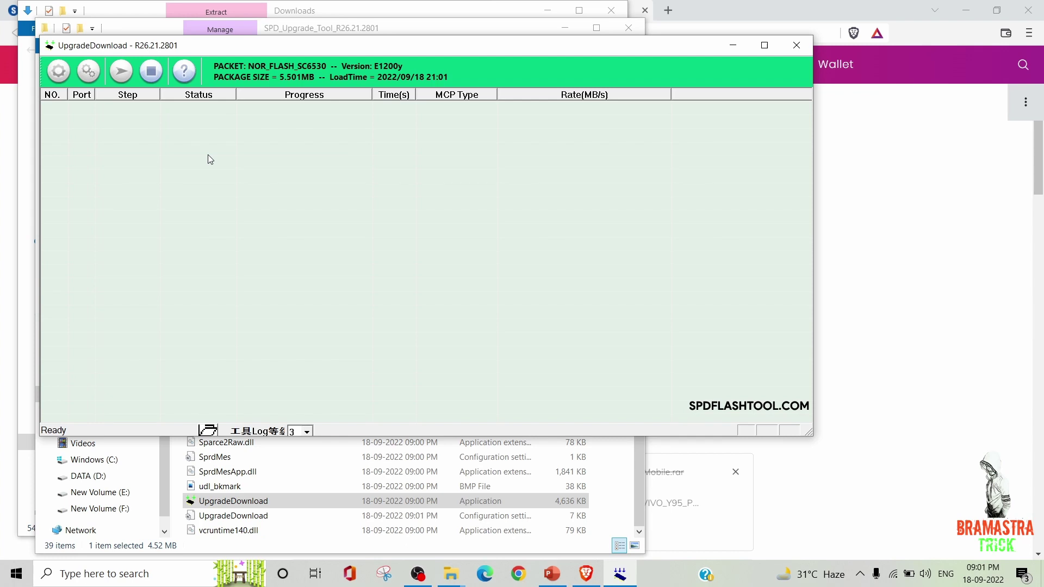
click(151, 71)
click(786, 49)
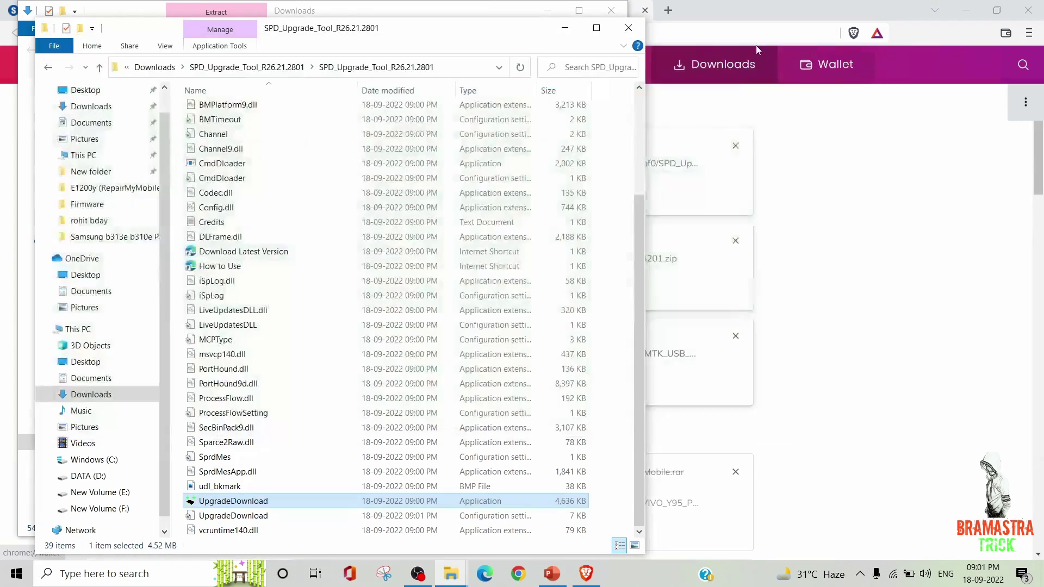
click(629, 27)
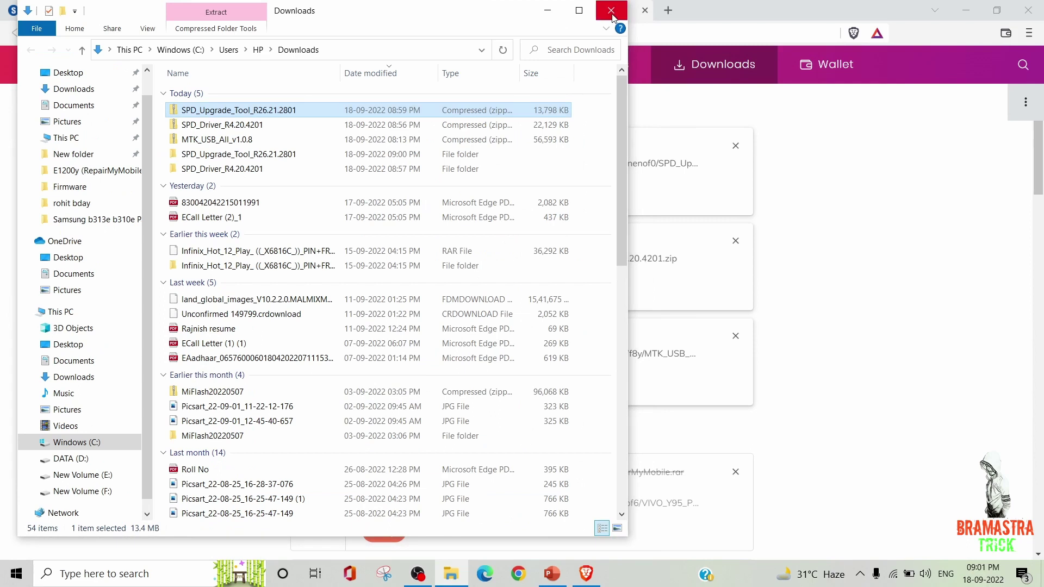
- Close the Downloads window and play all of YouTube's Mobile flashing playlist, pausing and resuming once
click(611, 11)
click(392, 10)
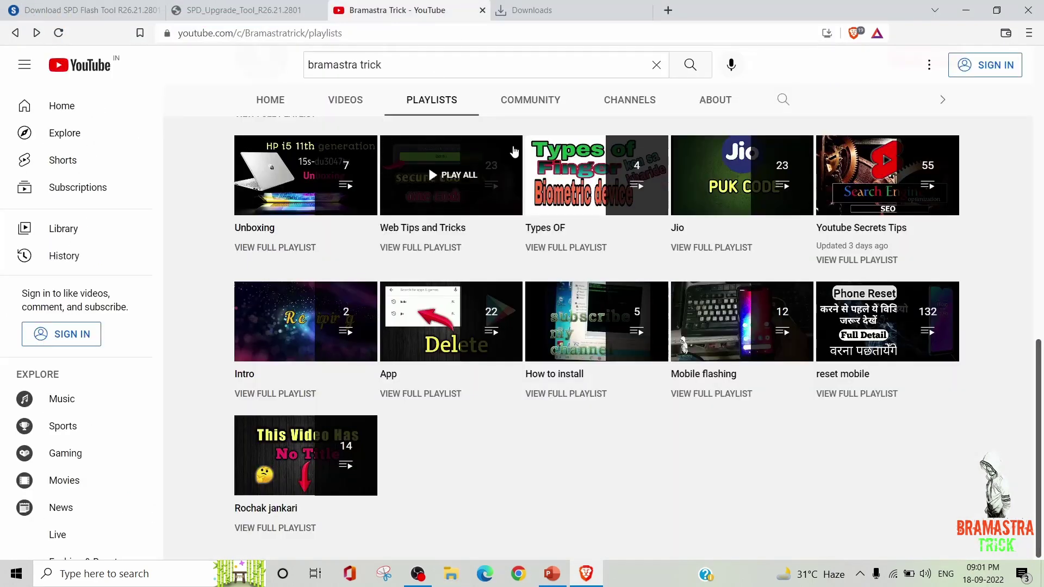
click(718, 311)
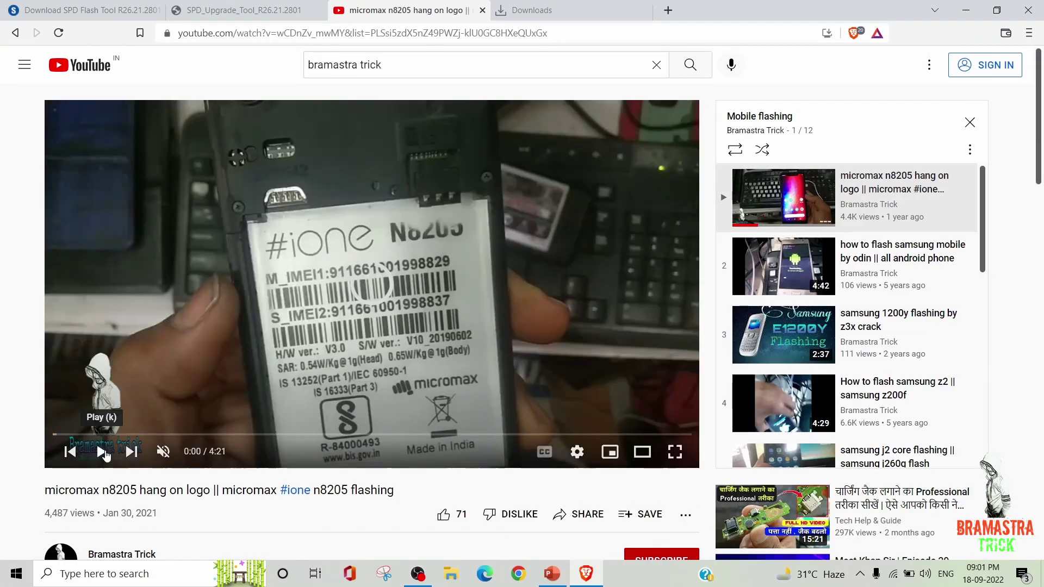
click(104, 453)
click(105, 454)
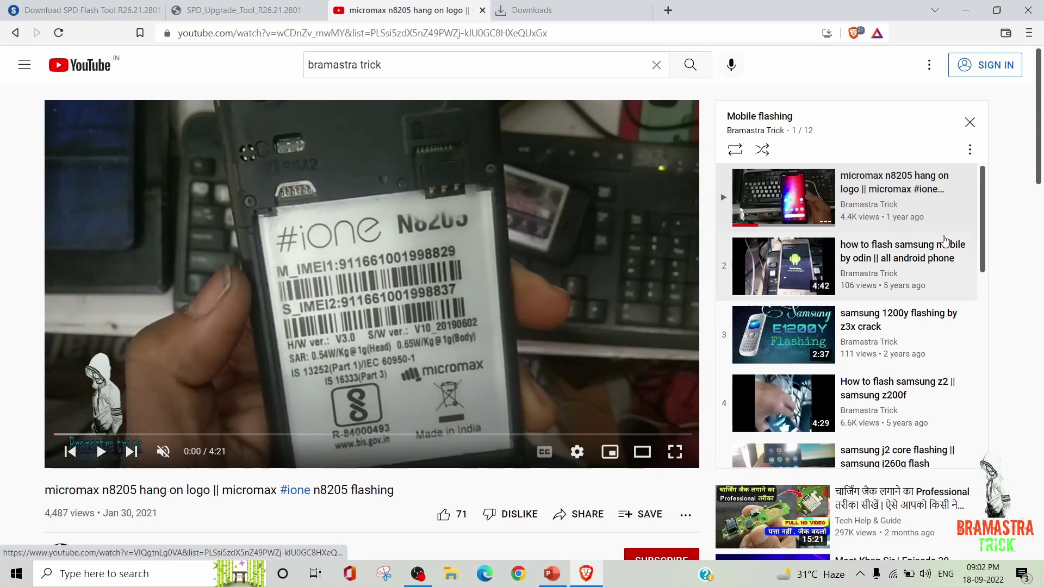
- Scroll the playlist queue, go back to the channel's playlists page, and close the miniplayer
scroll(945, 241, down, 5)
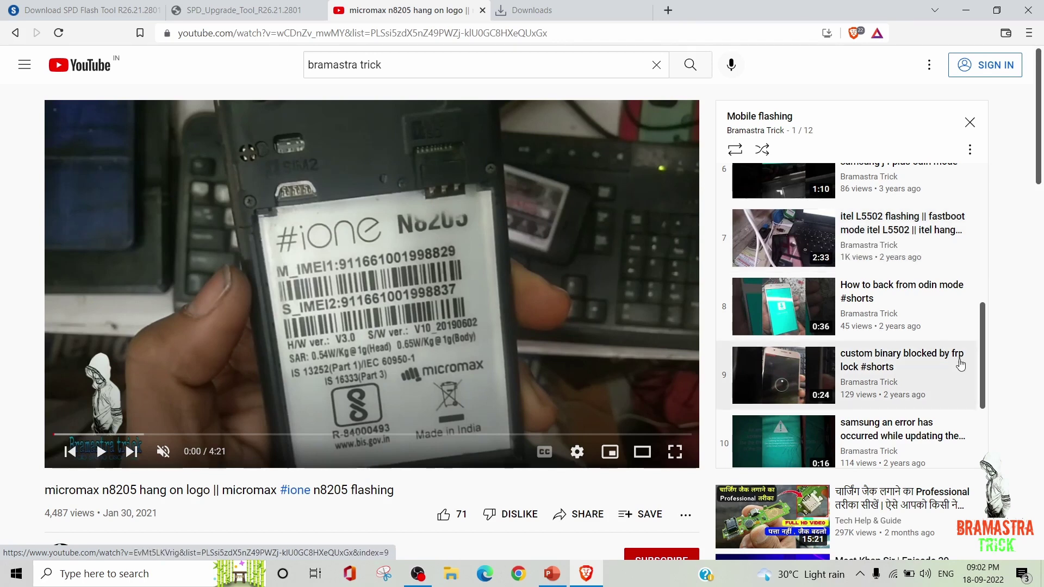
scroll(985, 399, down, 1)
drag(985, 399, 985, 436)
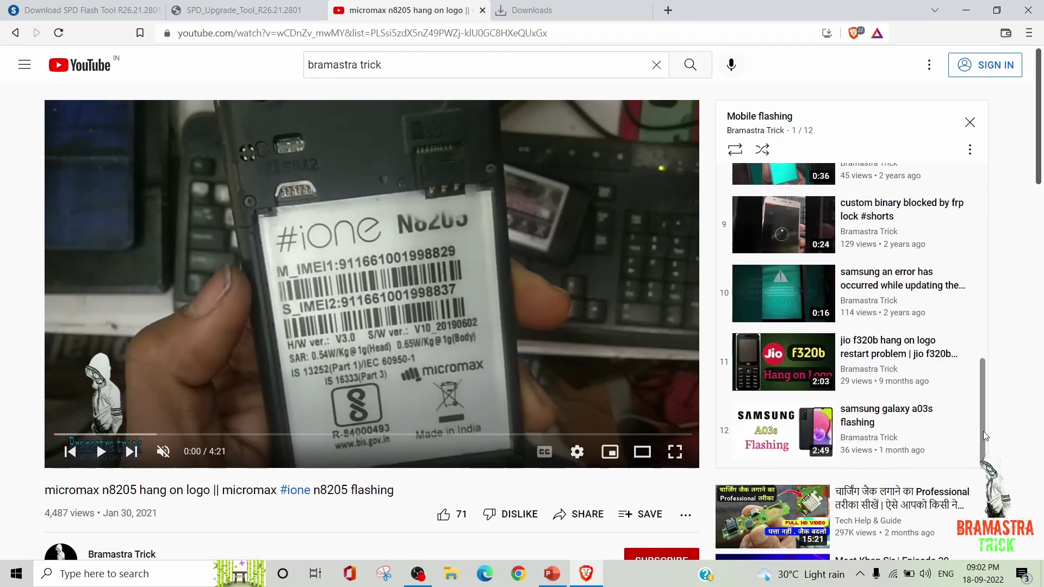
click(15, 34)
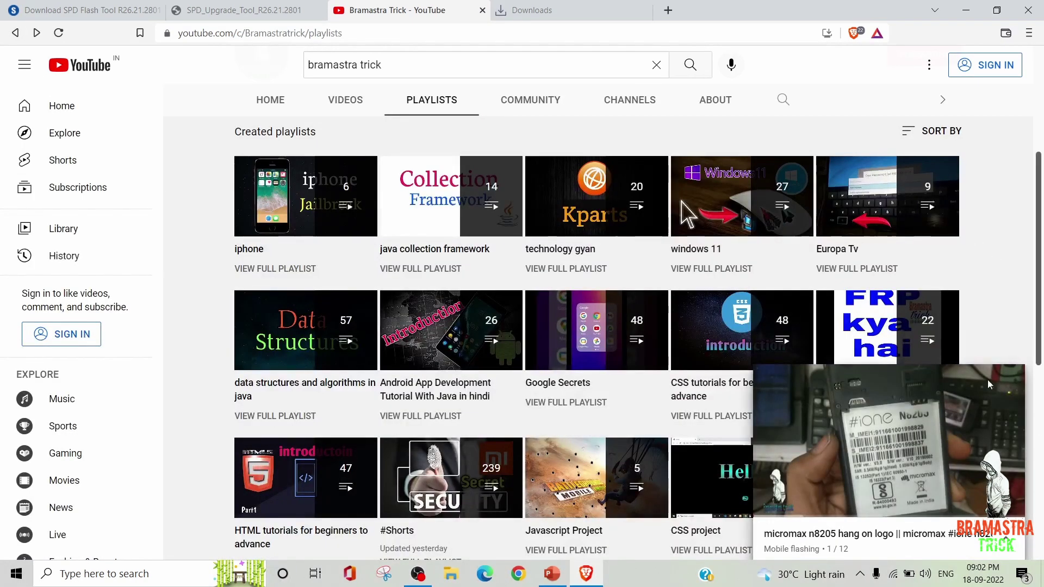
click(1017, 378)
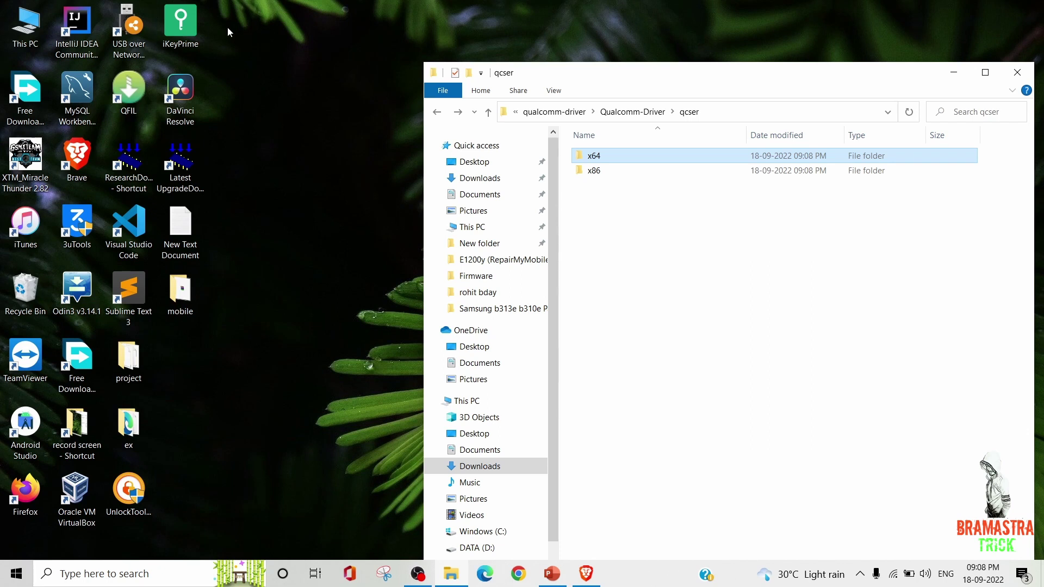
- Open Device Manager via This PC's Manage option and expand Ports (COM & LPT) to show MediaTek USB Port (COM34)
right_click(30, 28)
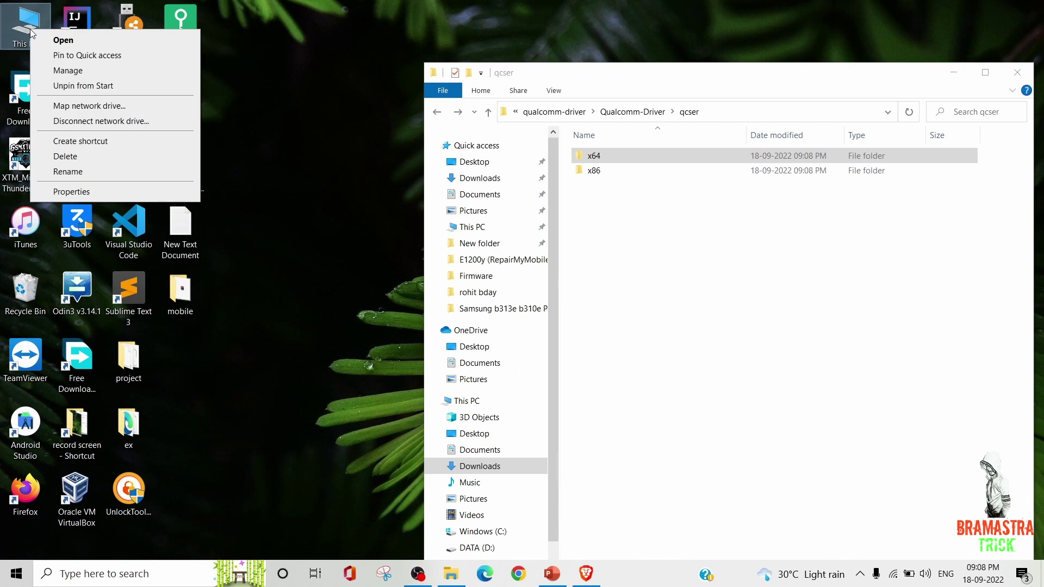
click(67, 70)
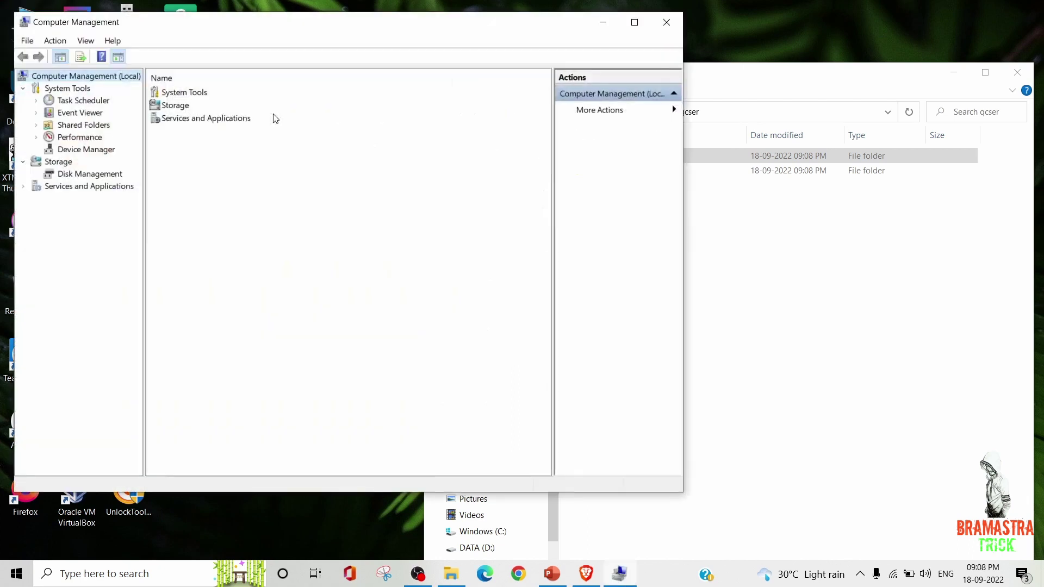
click(95, 150)
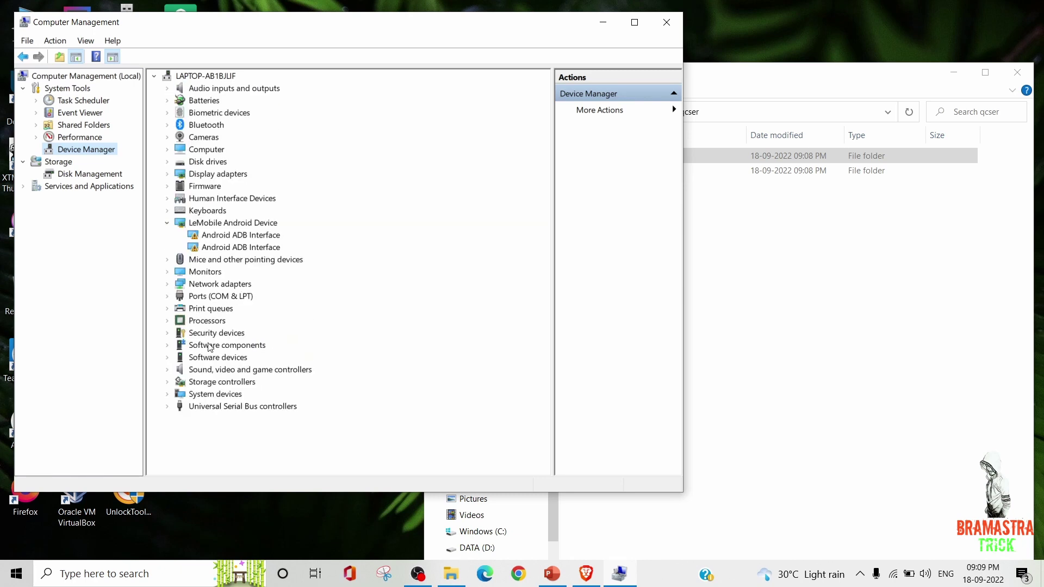
click(167, 296)
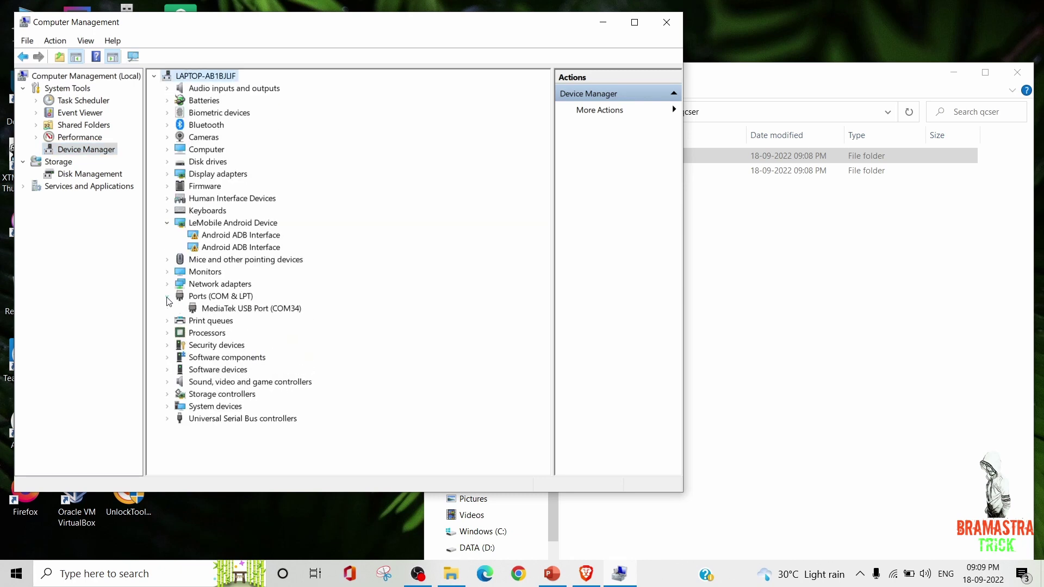
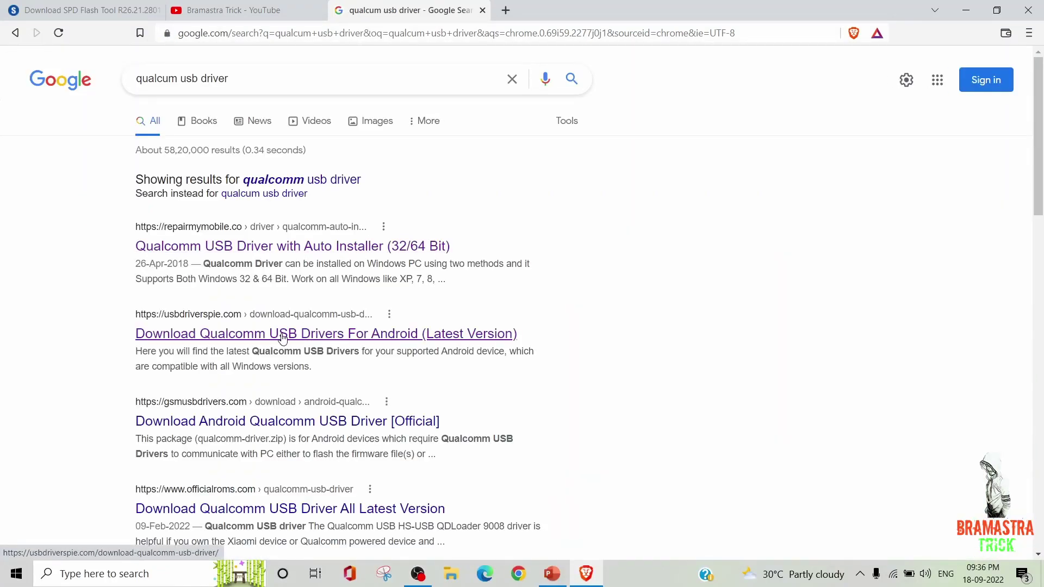
- Follow the usbdriverspie result to the DriversChalk qualcomm_driver.zip download, cancelling the duplicate Save As
click(282, 338)
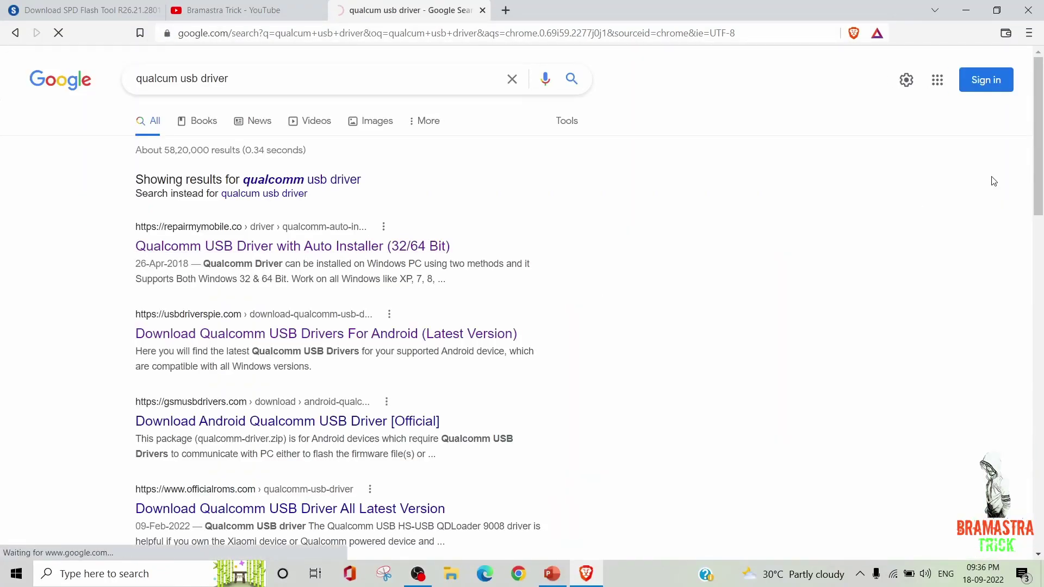
scroll(760, 272, down, 10)
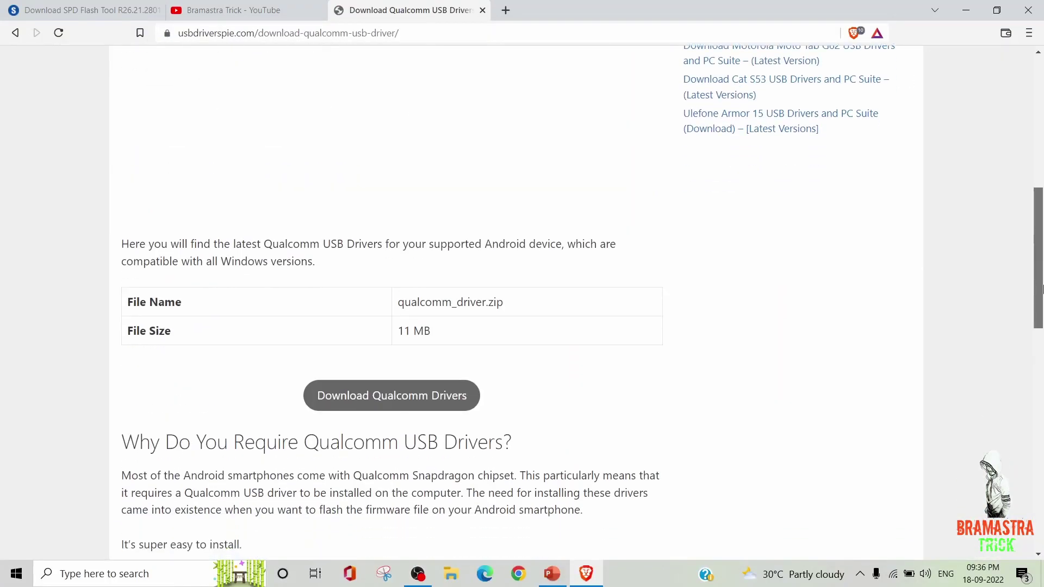
click(415, 396)
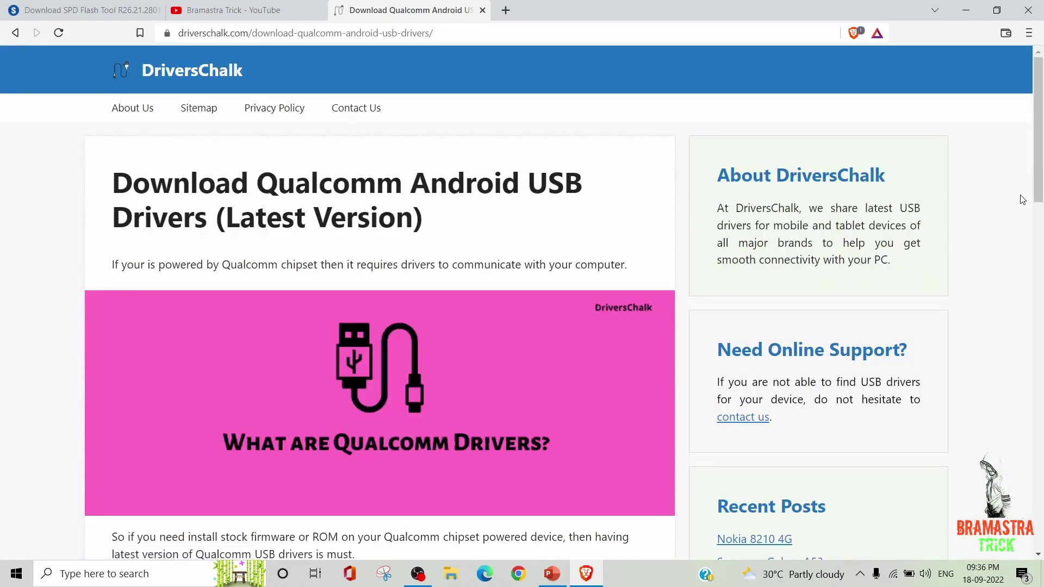
drag(1041, 177, 1042, 517)
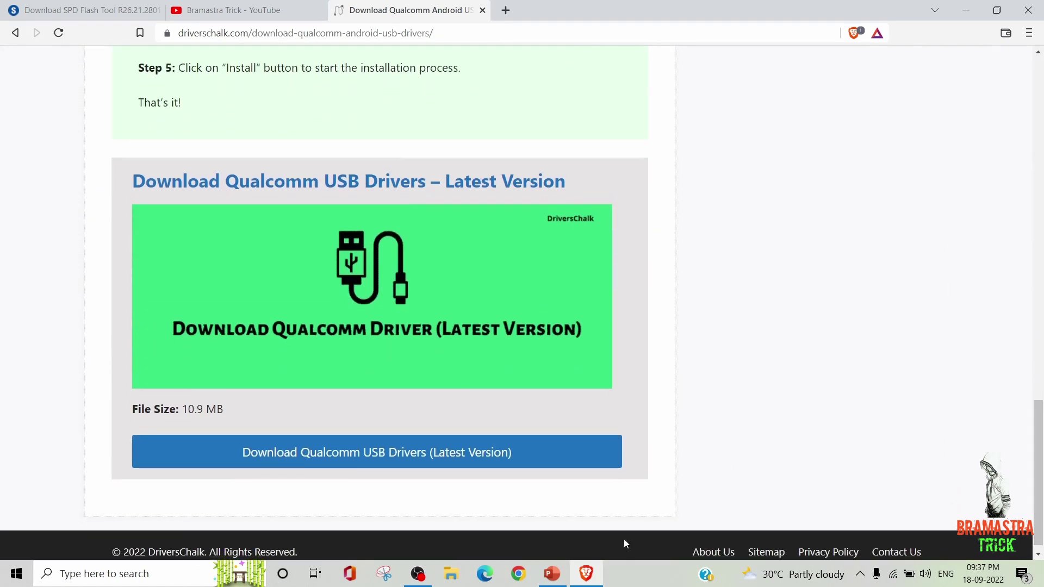
click(510, 454)
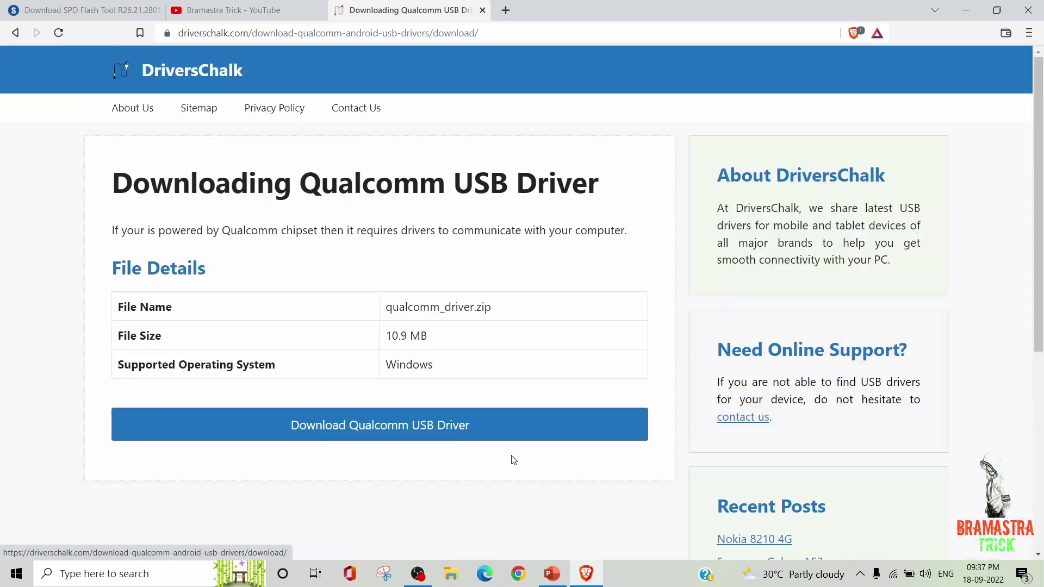
click(472, 430)
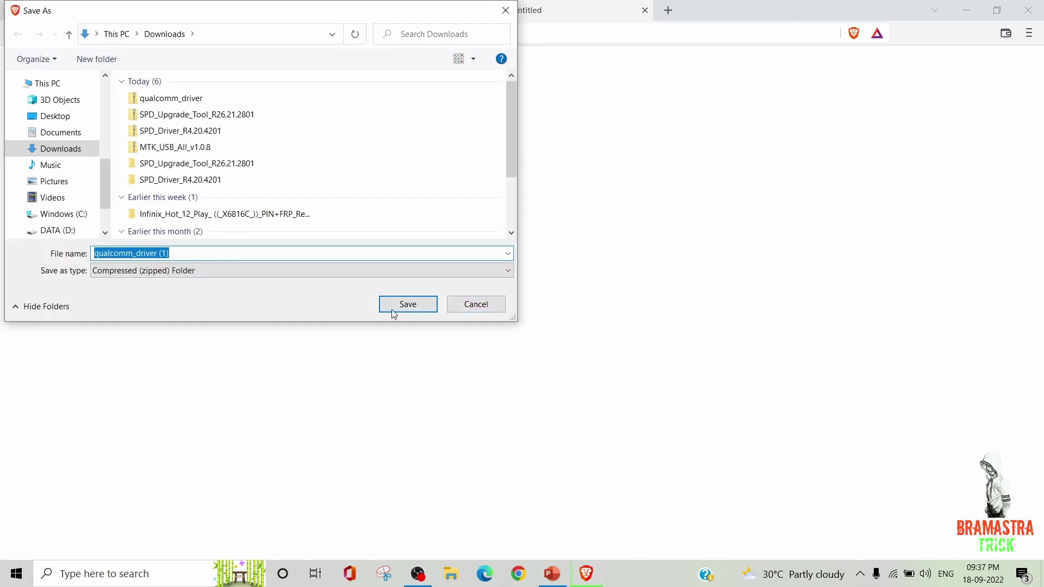
click(472, 306)
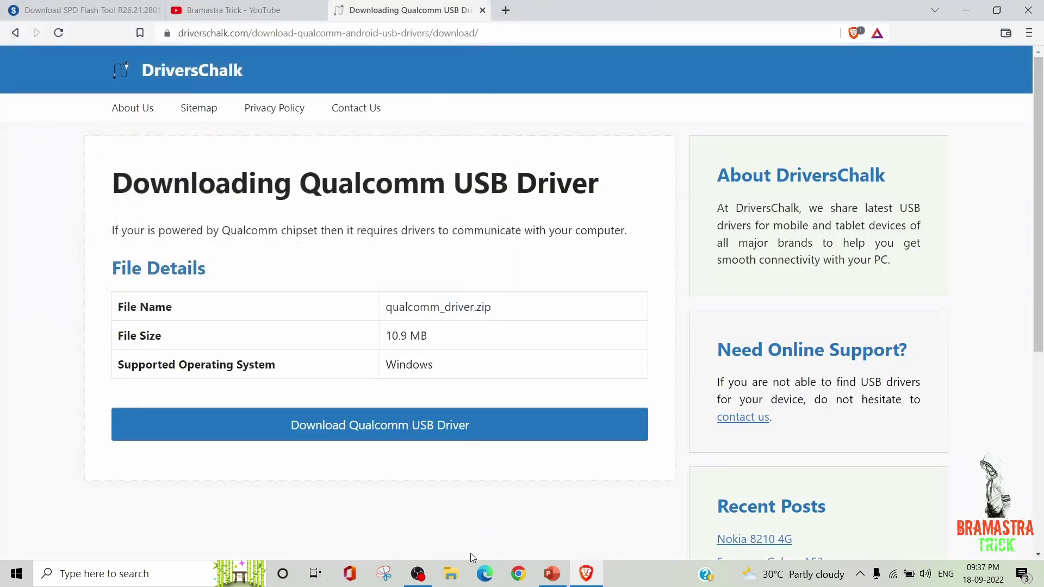
- Open File Explorer to the Downloads folder and select qualcomm_driver.zip
click(459, 572)
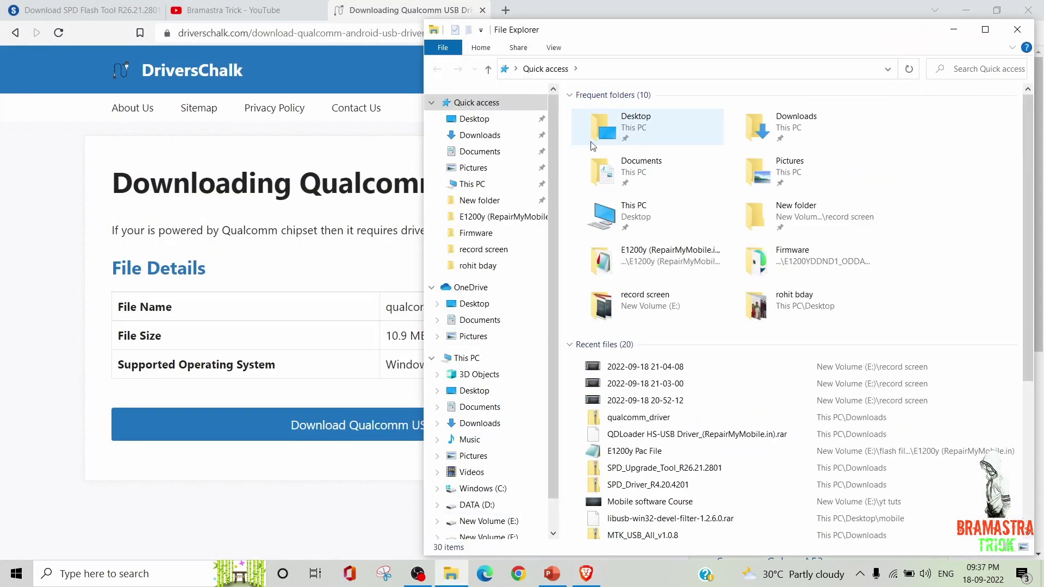
click(492, 139)
click(608, 114)
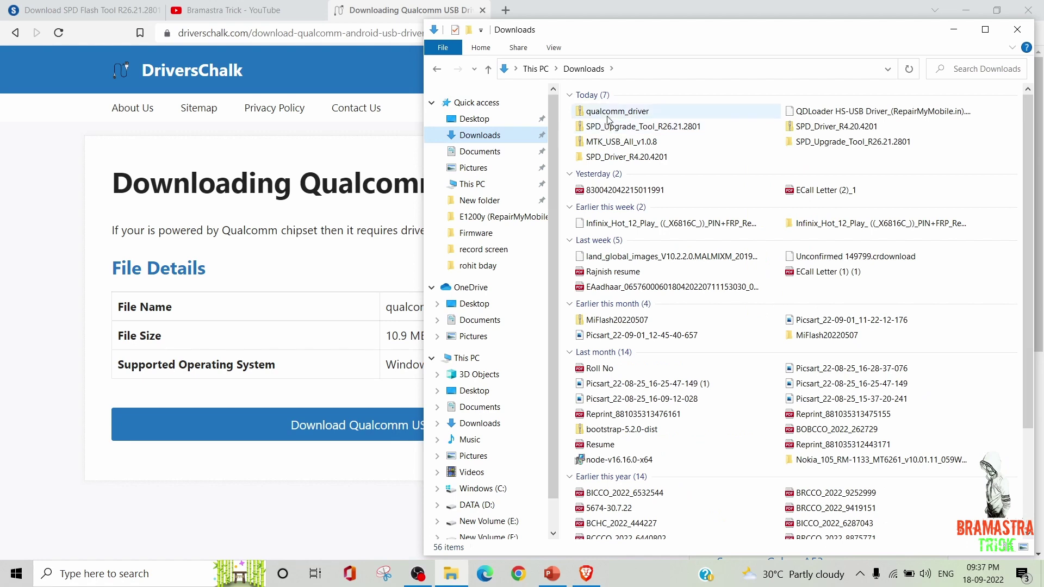
- Extract All the zip into Downloads and run Qualcomm_USB_Driver_V1.0 from the extracted folder
right_click(608, 115)
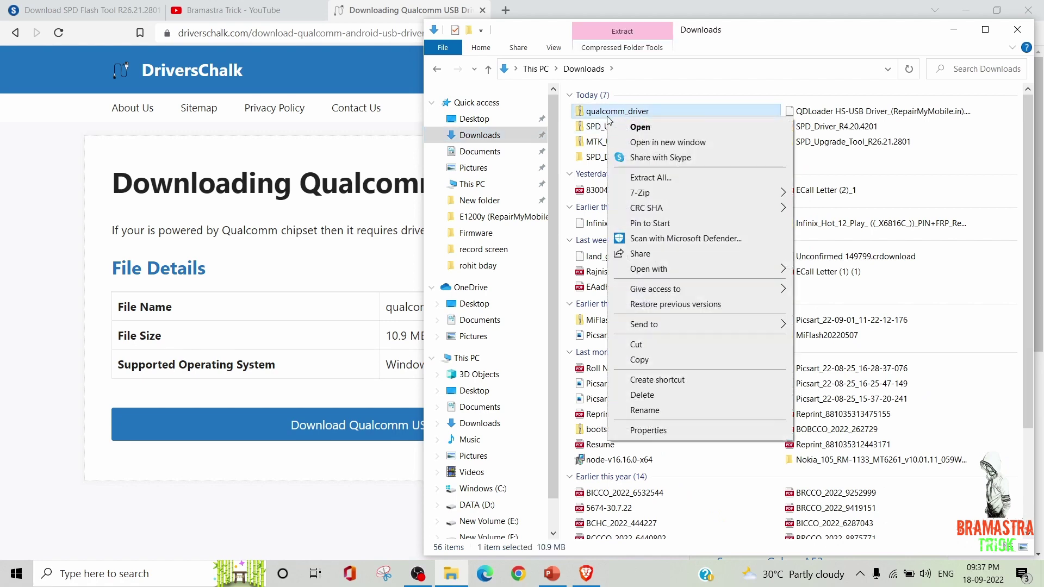
click(660, 178)
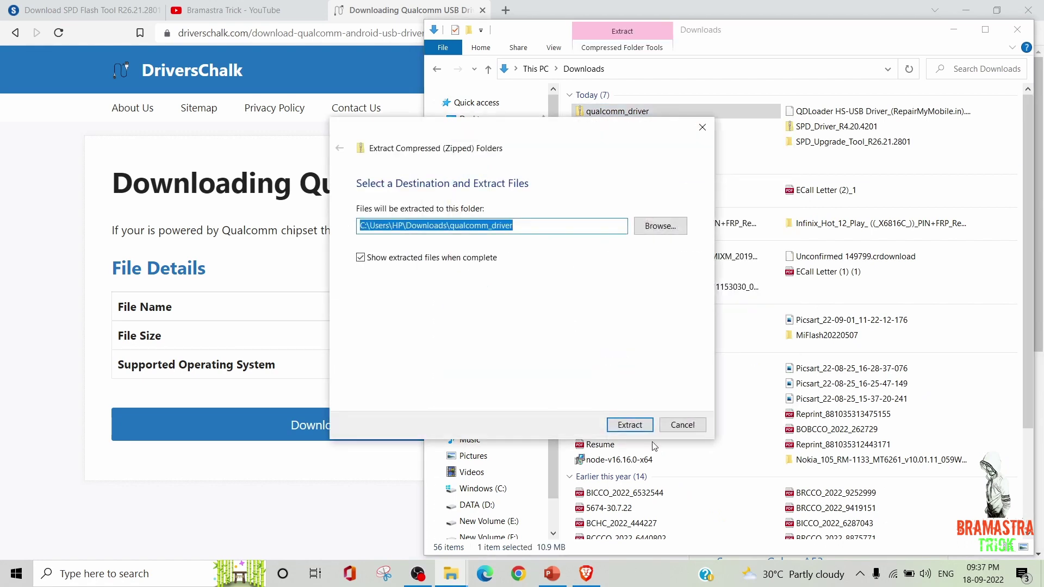
click(629, 425)
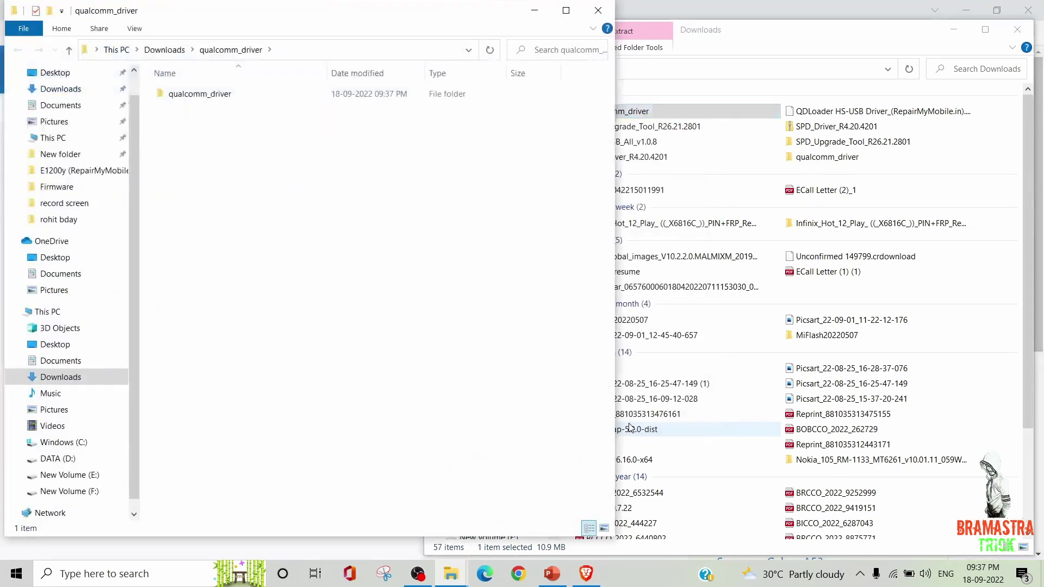
double_click(257, 100)
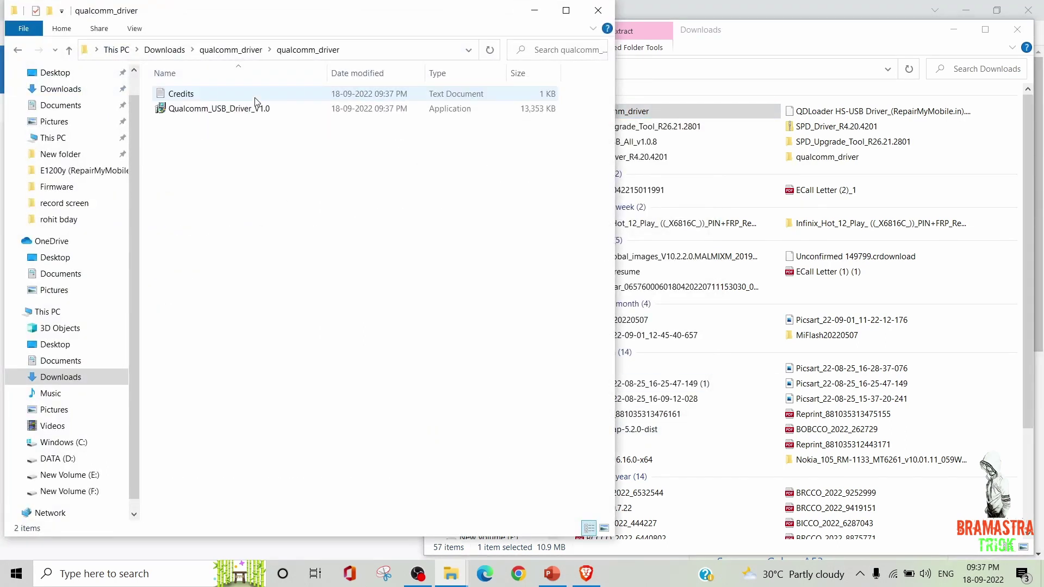
double_click(254, 114)
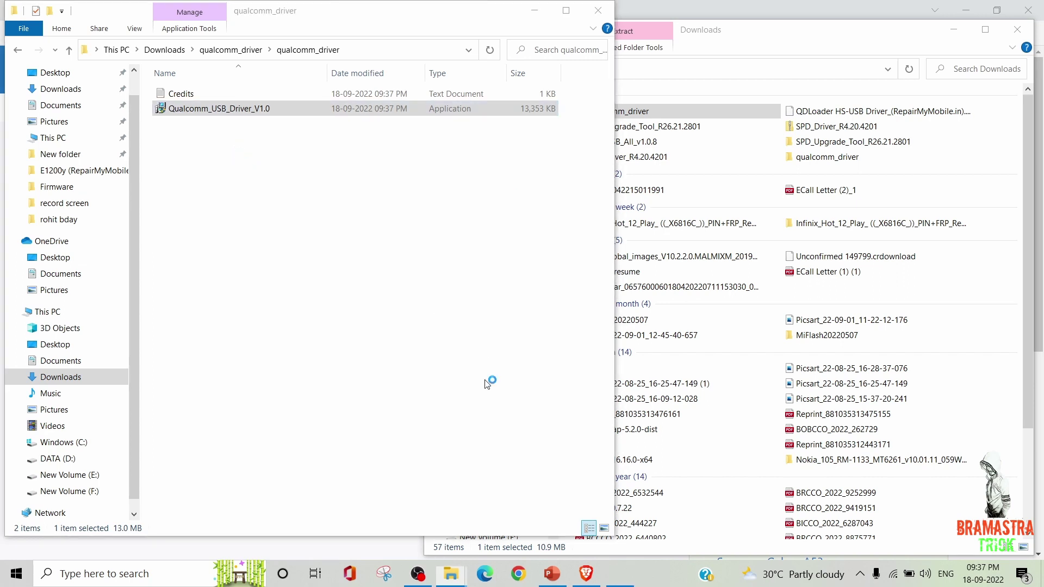
- Step through the wizard with the WWAN-DHCP setup type and accept the licence agreement
click(592, 391)
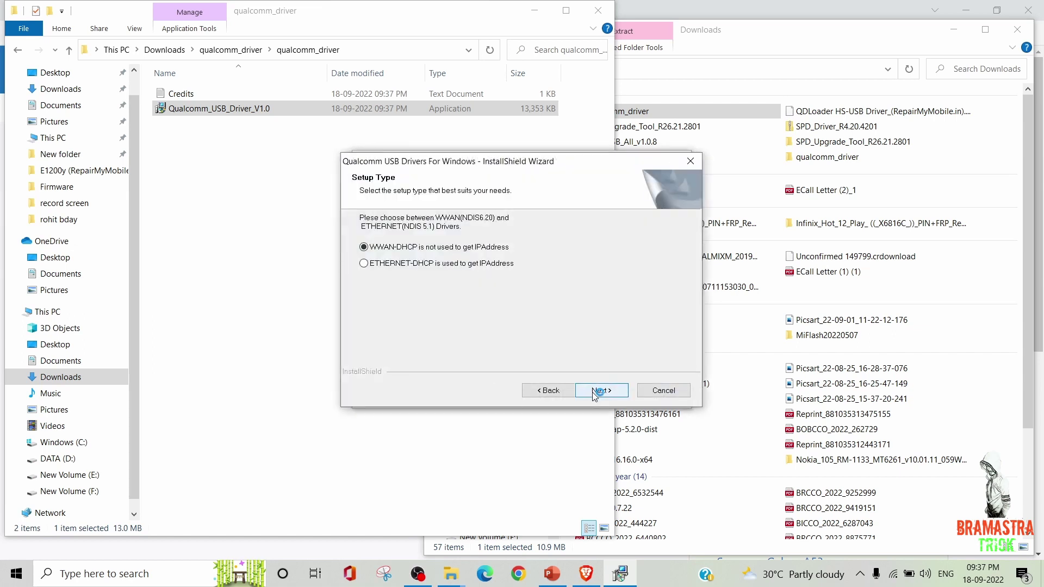
click(593, 391)
click(592, 394)
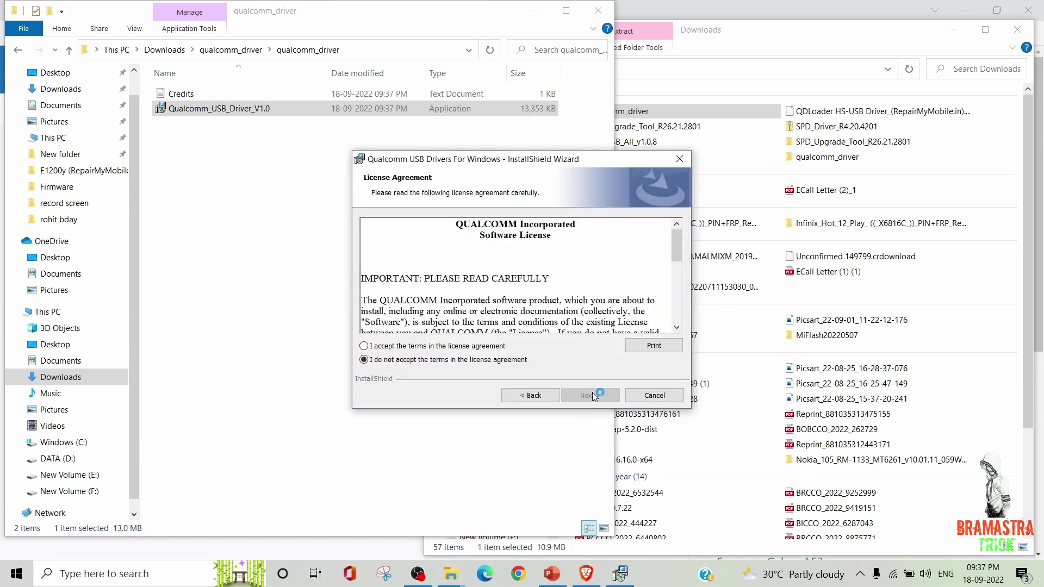
click(475, 348)
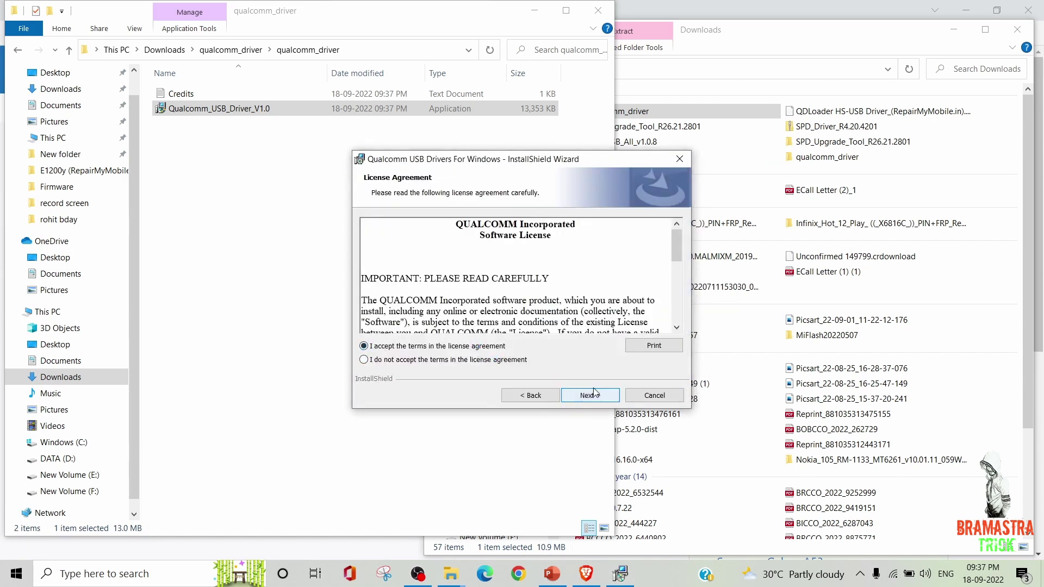
click(598, 393)
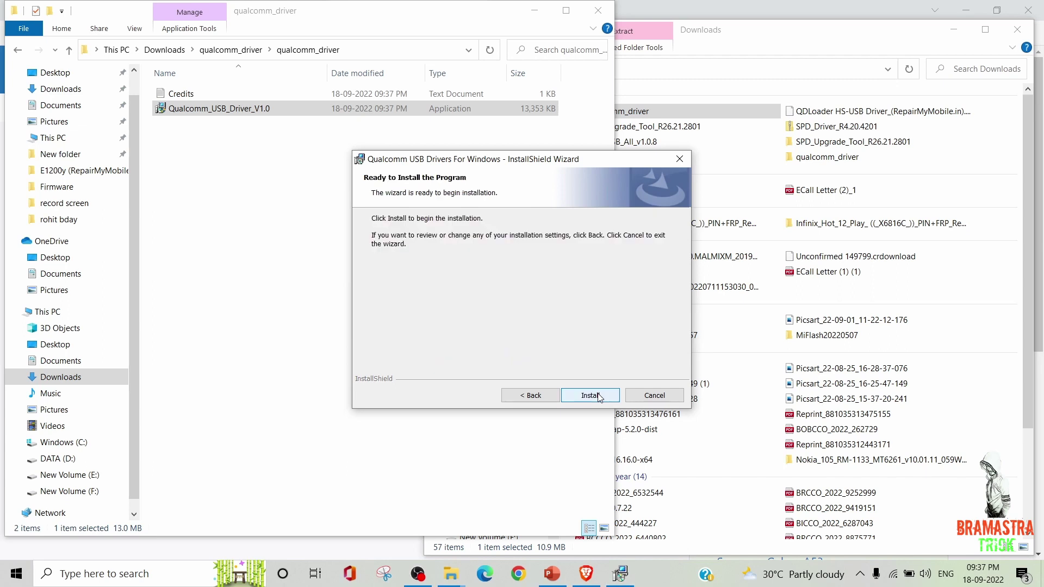
- Start the driver installation, close the qualcomm_driver folder window, and open a new browser tab
click(598, 395)
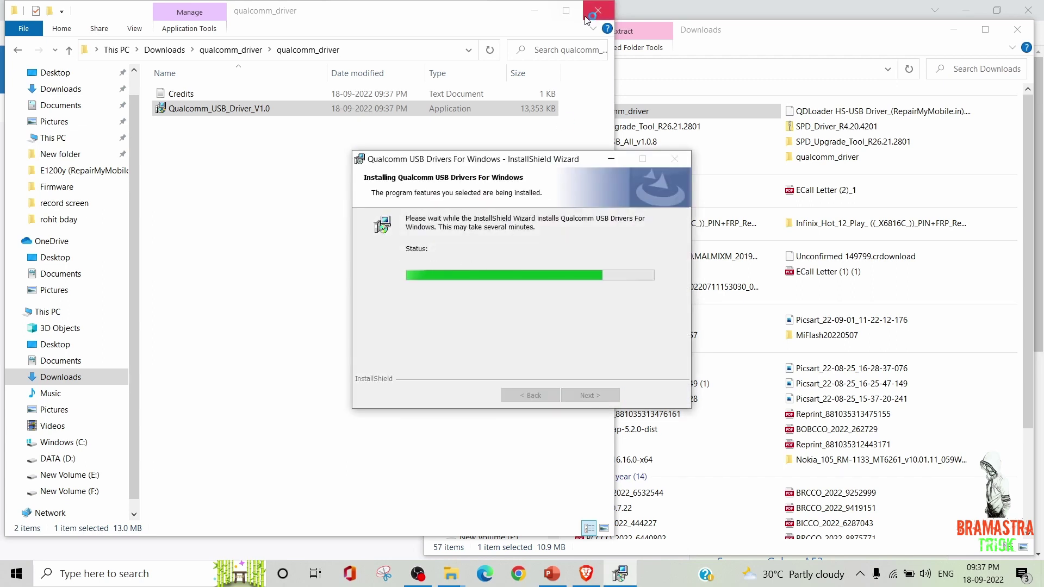
click(586, 20)
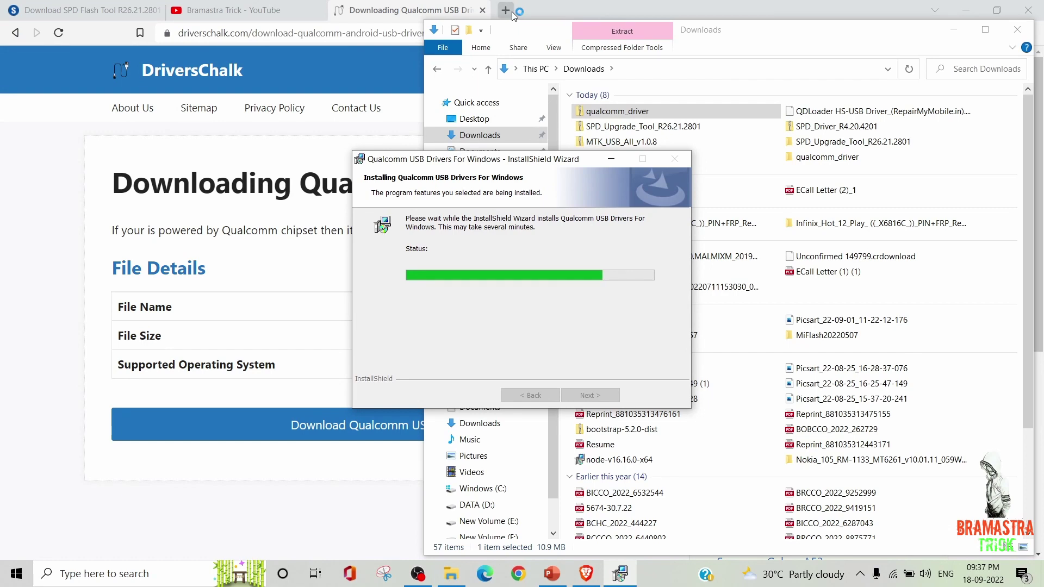
click(506, 10)
- Search 'qfill tool' and start the QFIL Tool v2.0.1.9 download from the MediaFire mirror
text(q)
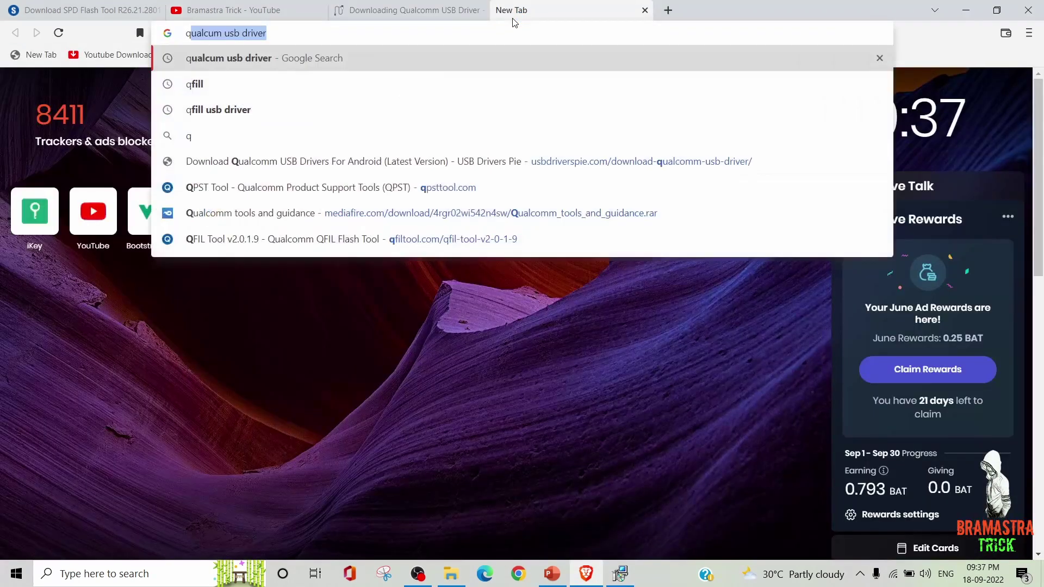
text(fill )
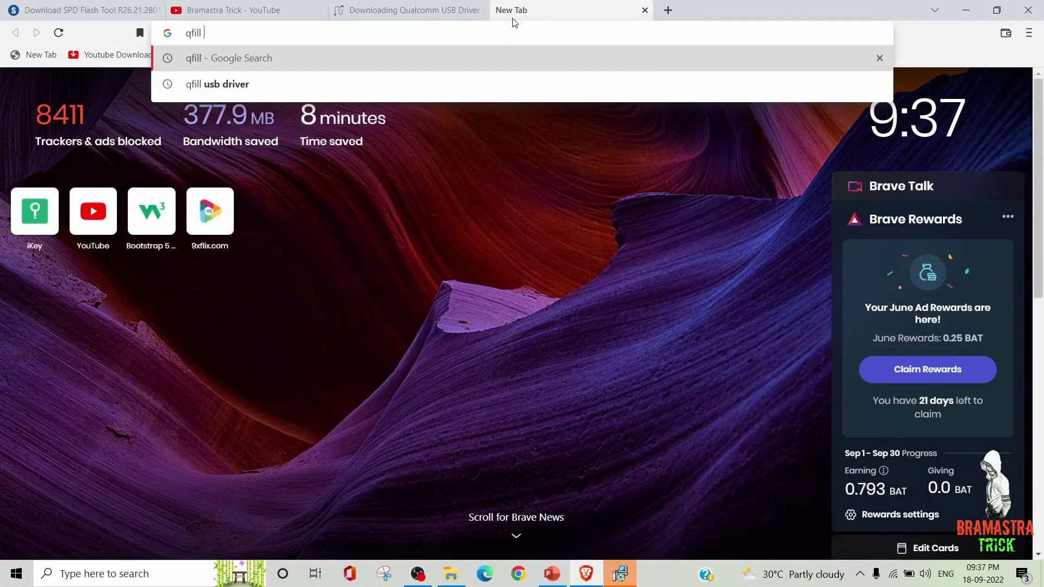
text(tool)
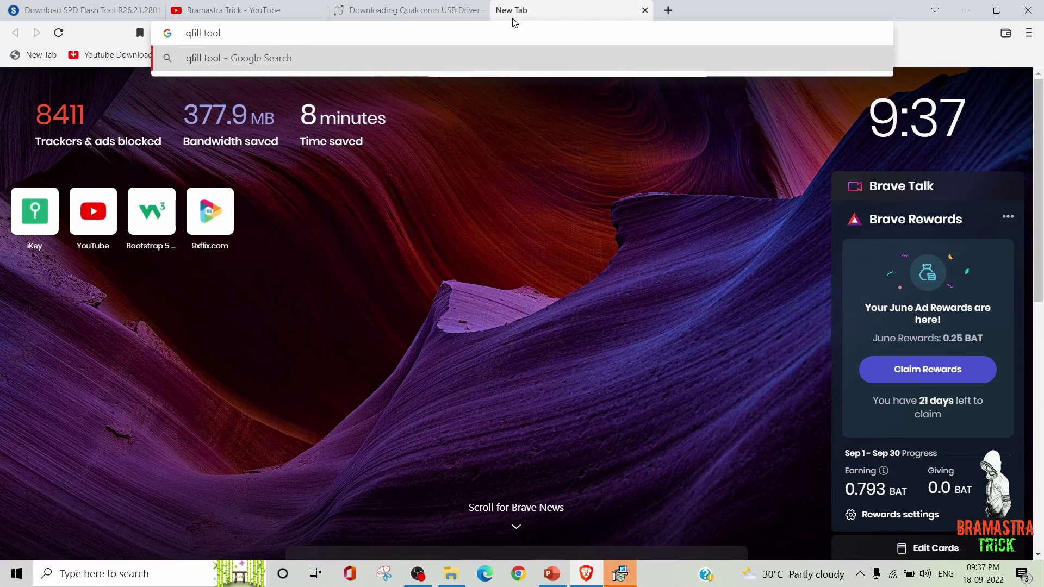
key(Return)
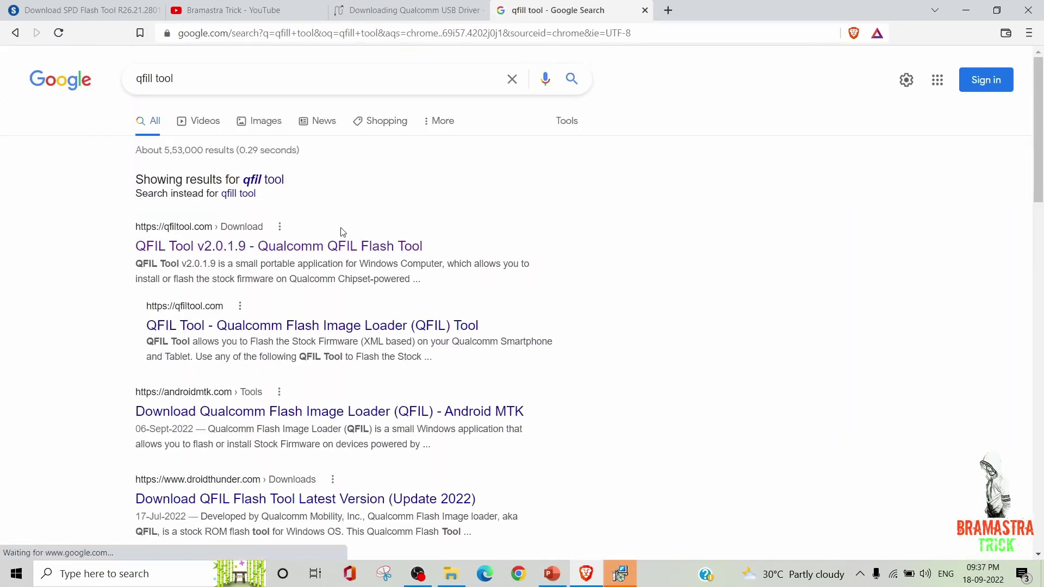
click(343, 245)
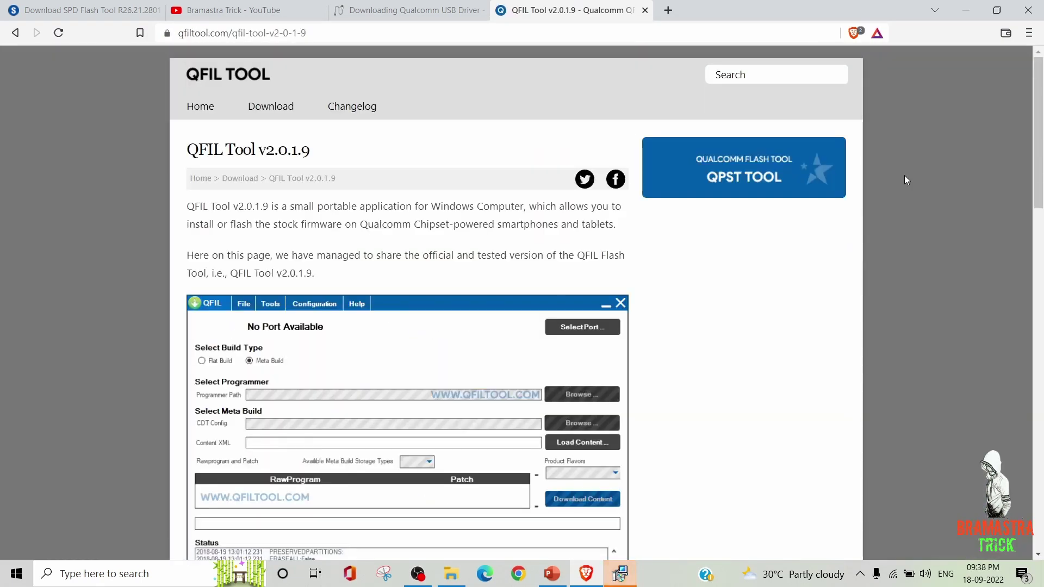
scroll(1042, 158, down, 5)
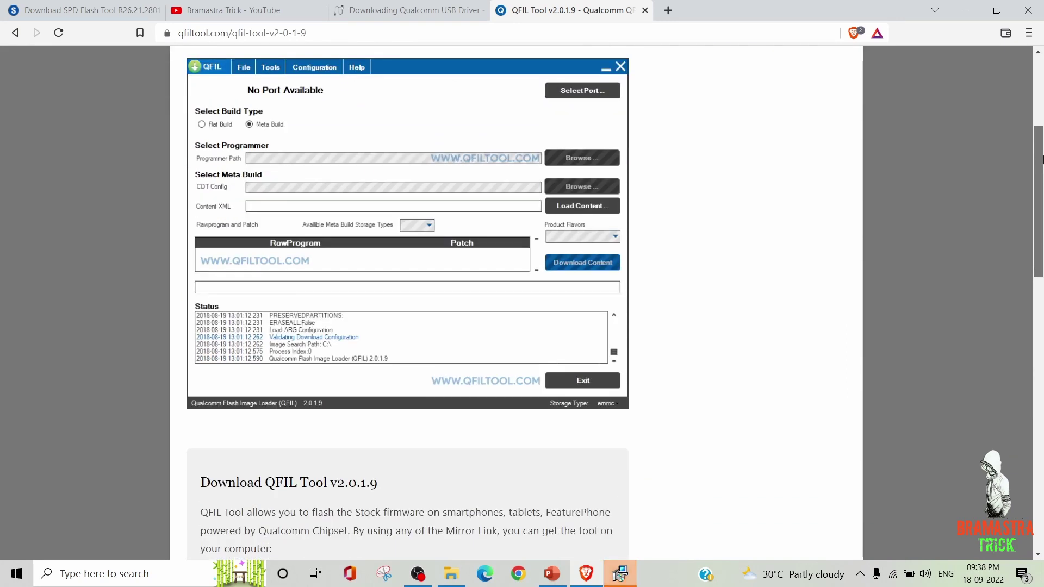
scroll(1042, 159, down, 6)
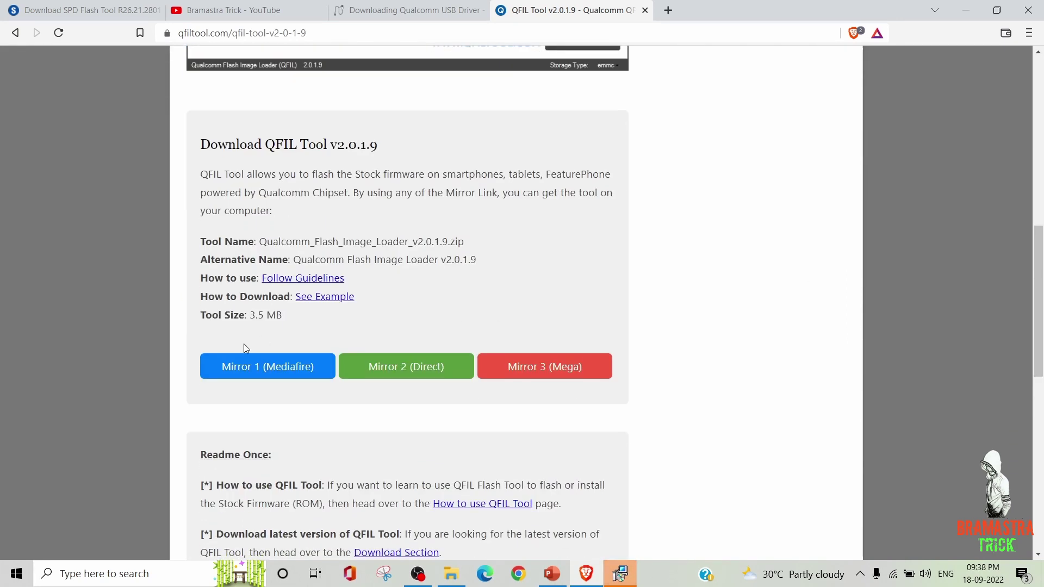
click(253, 369)
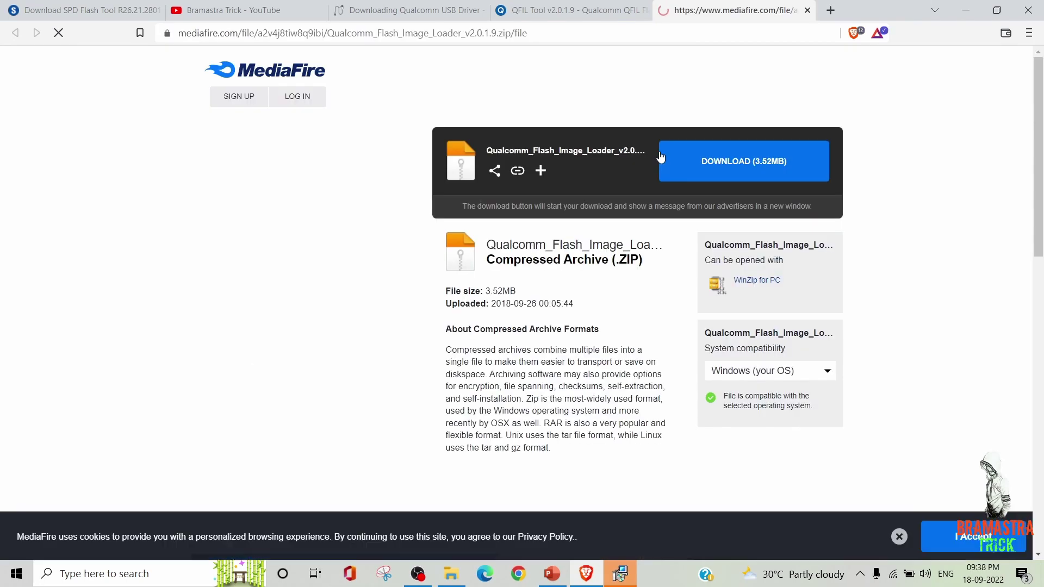
click(701, 179)
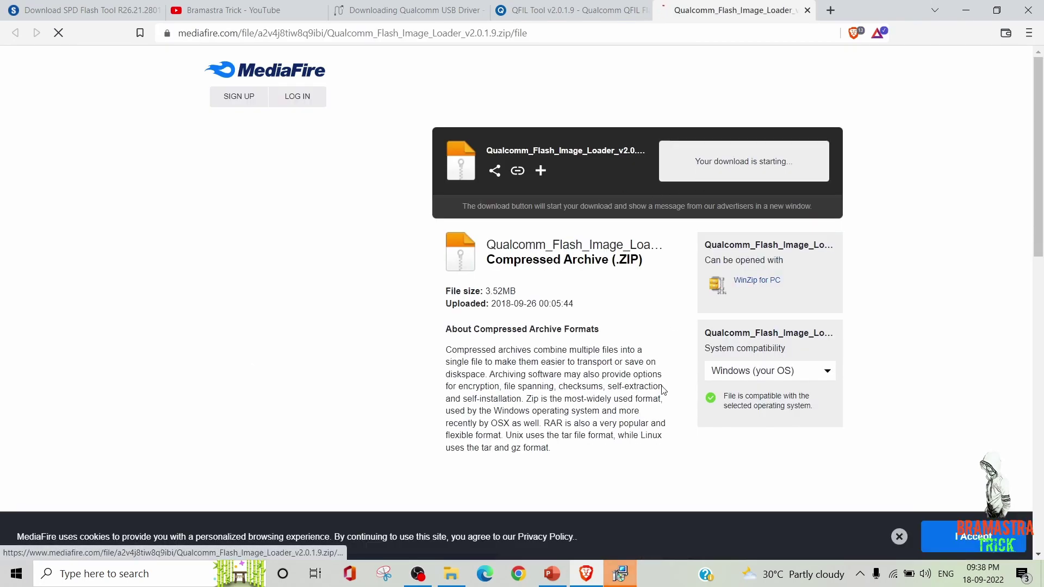
- Finish the driver installer, save the QFIL zip into Downloads, and view all downloads
click(630, 568)
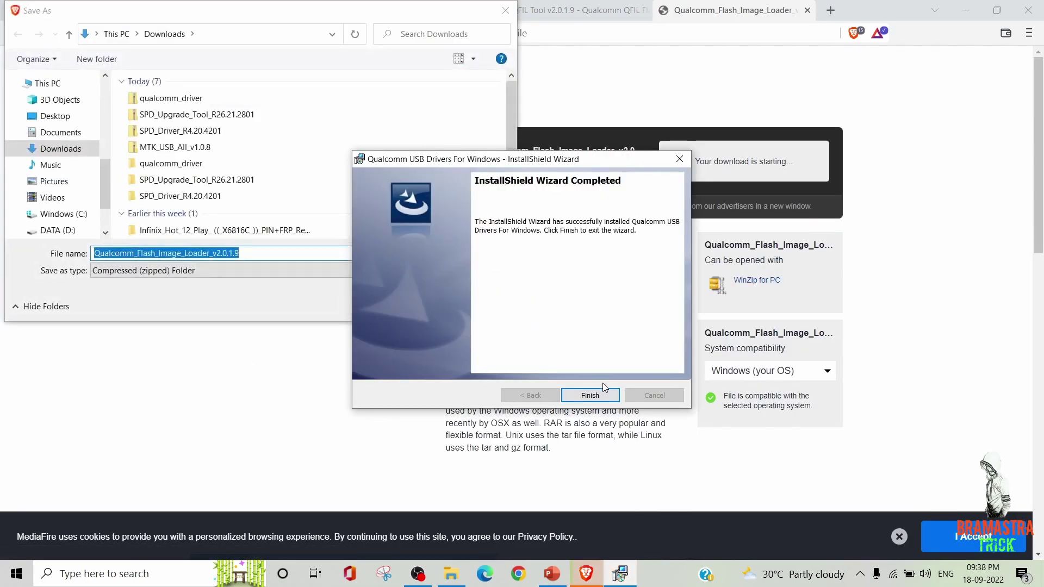
click(590, 395)
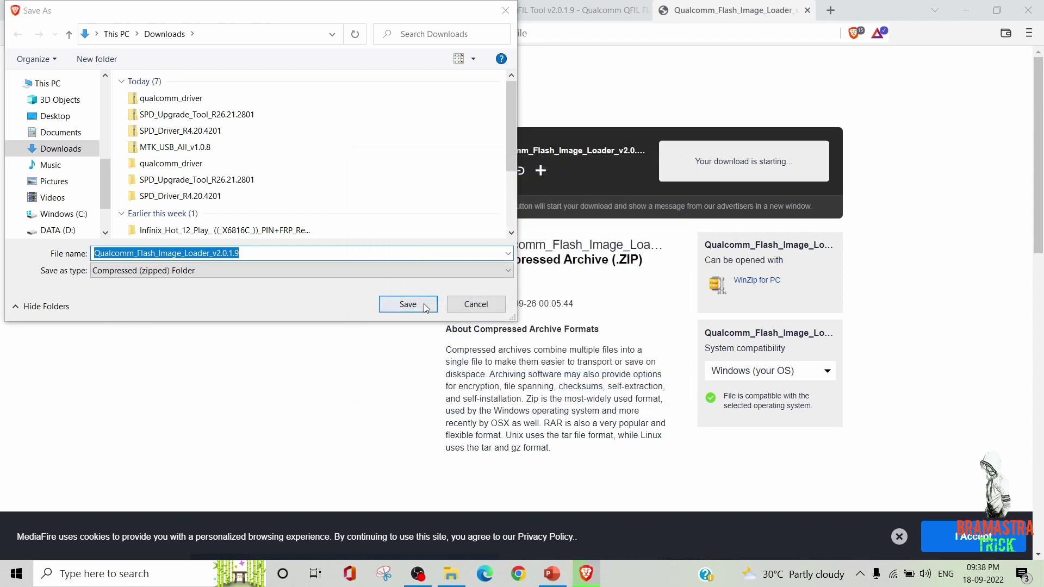
click(406, 304)
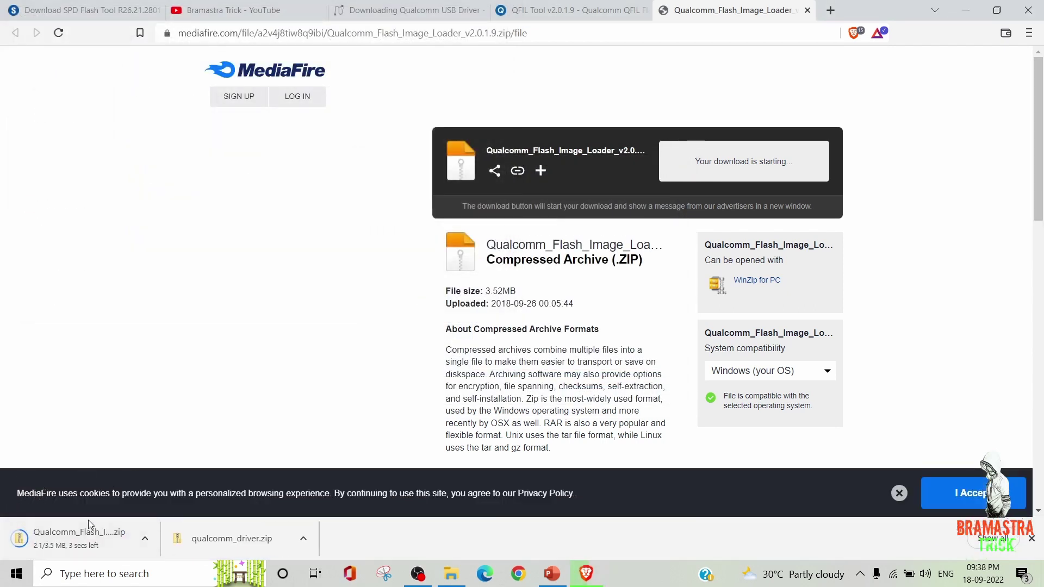
click(993, 539)
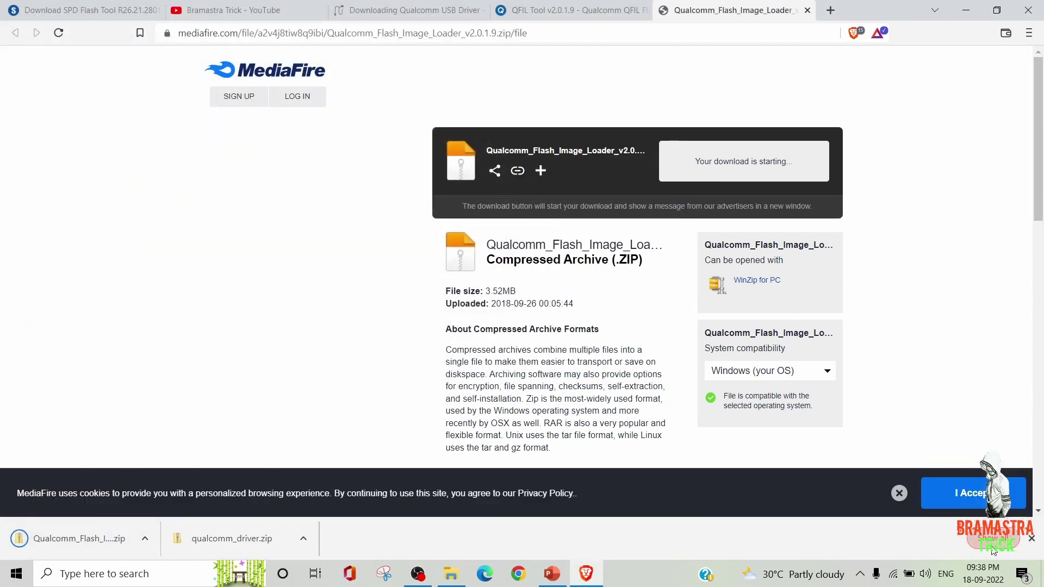
- Extract Qualcomm_Flash_Image_Loader_v2.0.1.9.zip into its suggested folder and launch QFIL from it
click(398, 196)
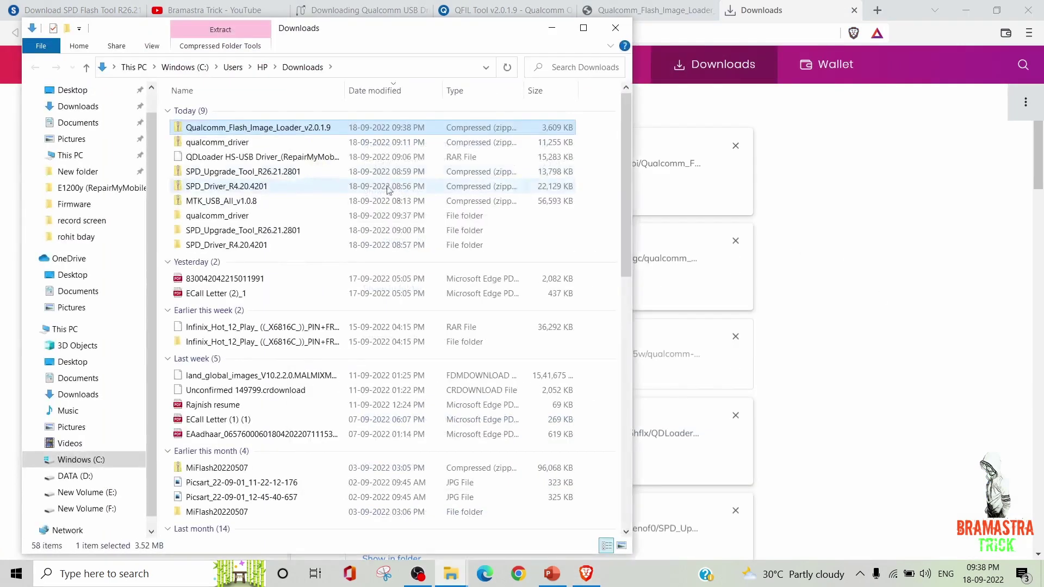
right_click(288, 134)
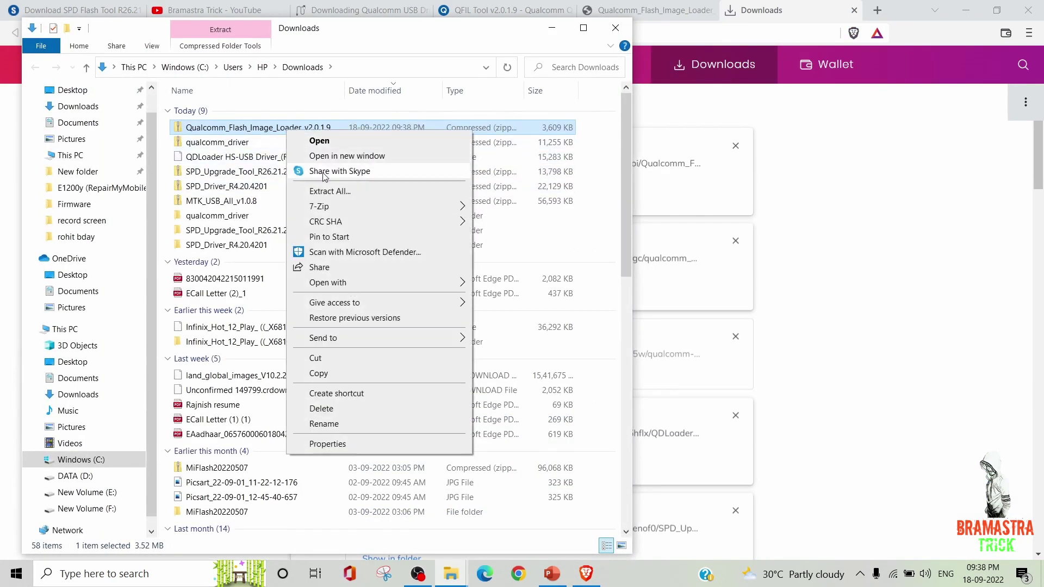
click(330, 191)
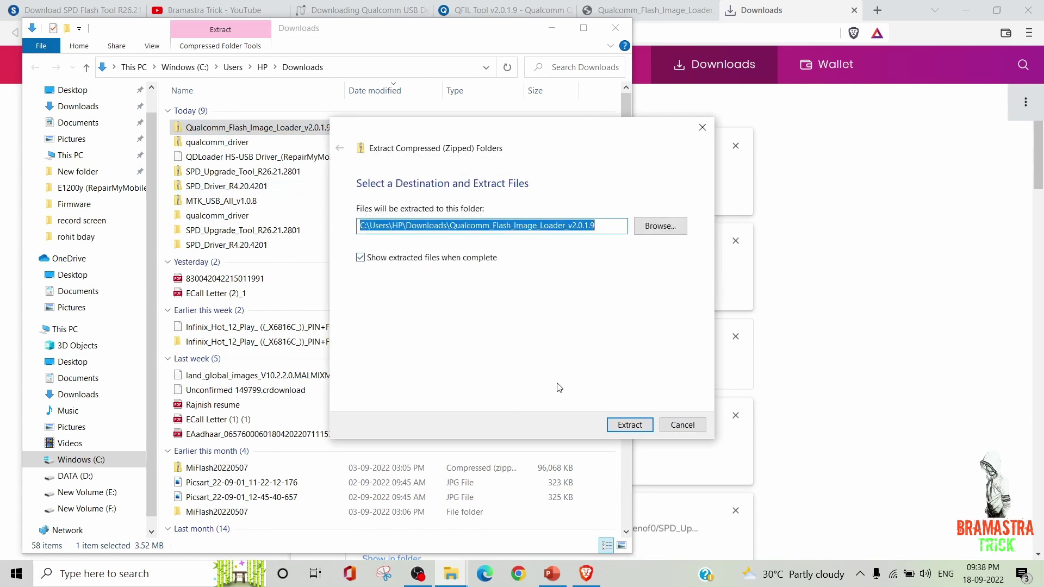
click(625, 428)
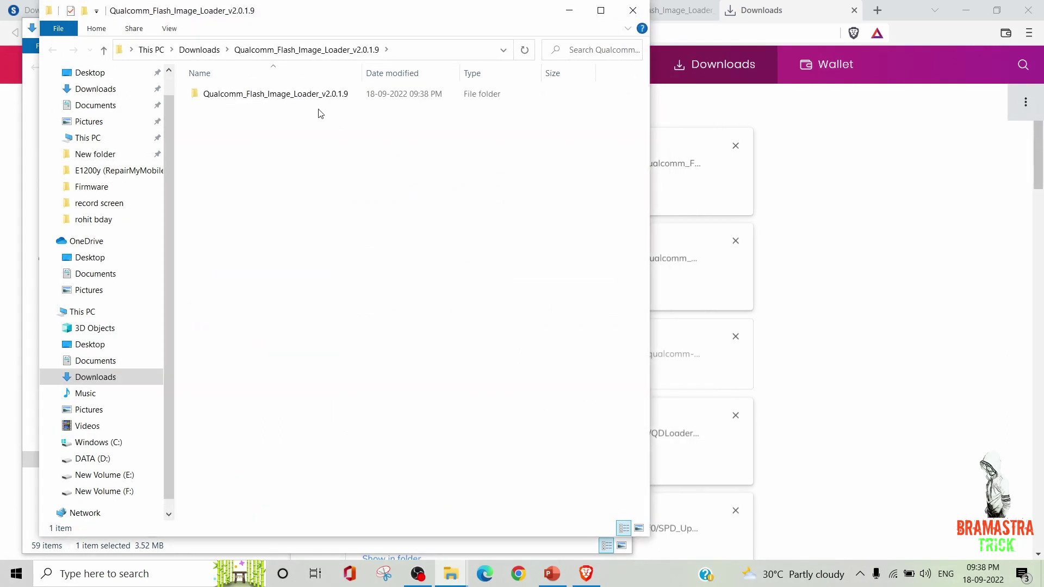
double_click(305, 97)
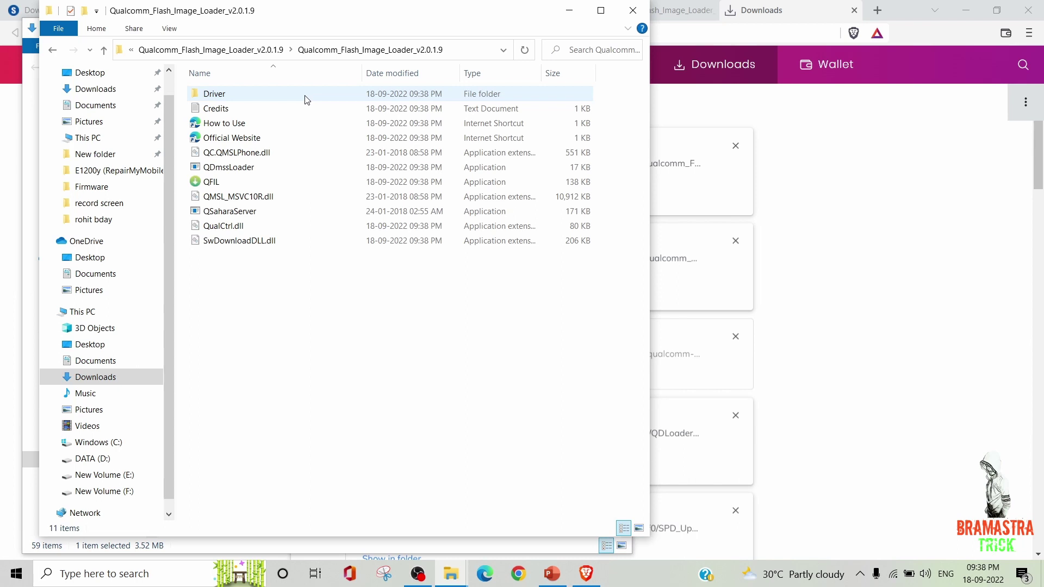
double_click(236, 183)
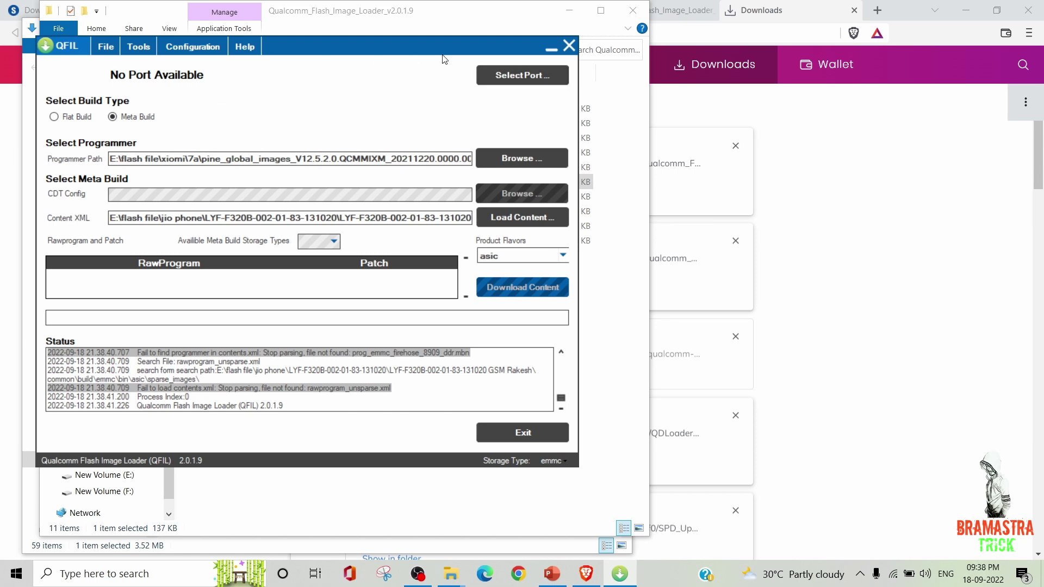
- Dismiss the empty Select Port list and switch QFIL to Flat Build
click(496, 79)
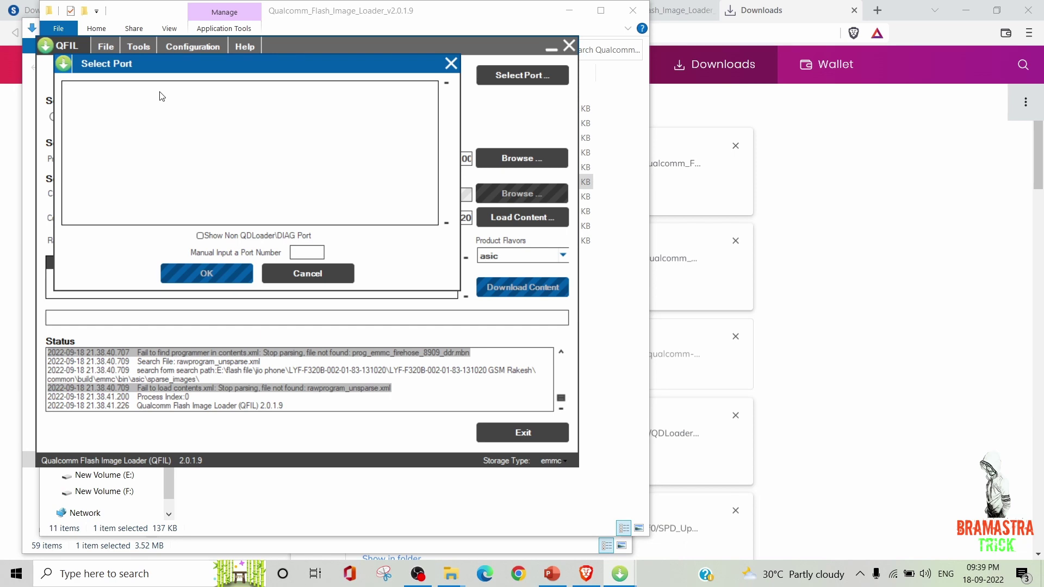
click(451, 64)
click(53, 117)
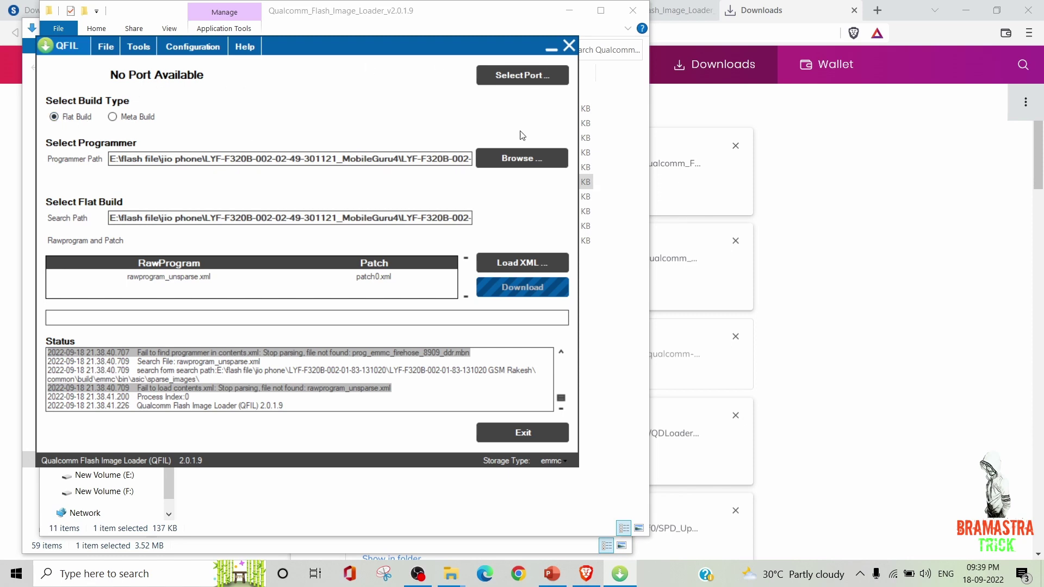
- Load prog_emmc_firehose_8917_ddr.mbn from E:\flash file\xiomi\5a\...\riva_global_images\images as the programmer
click(524, 165)
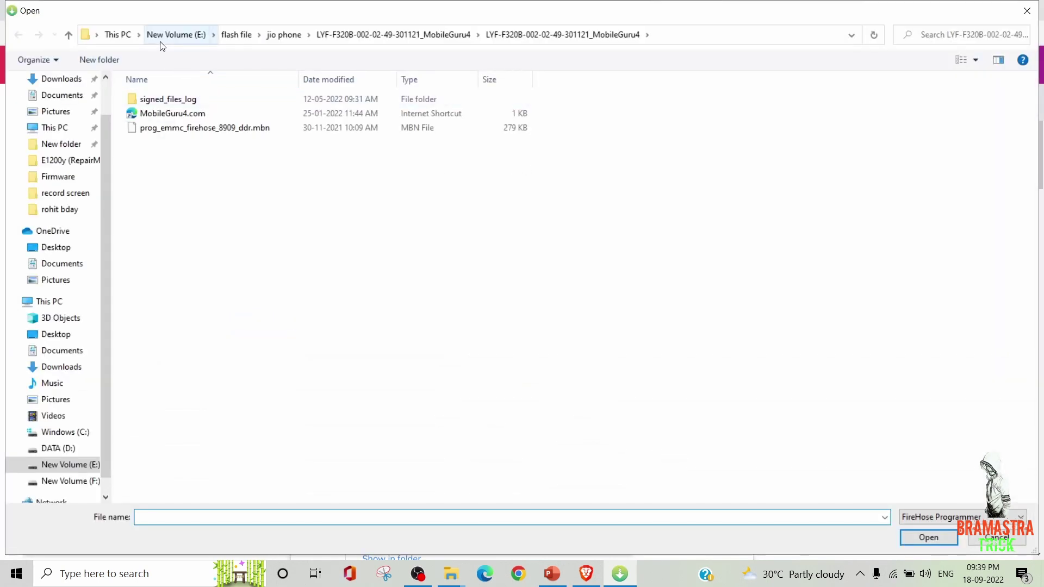
click(174, 38)
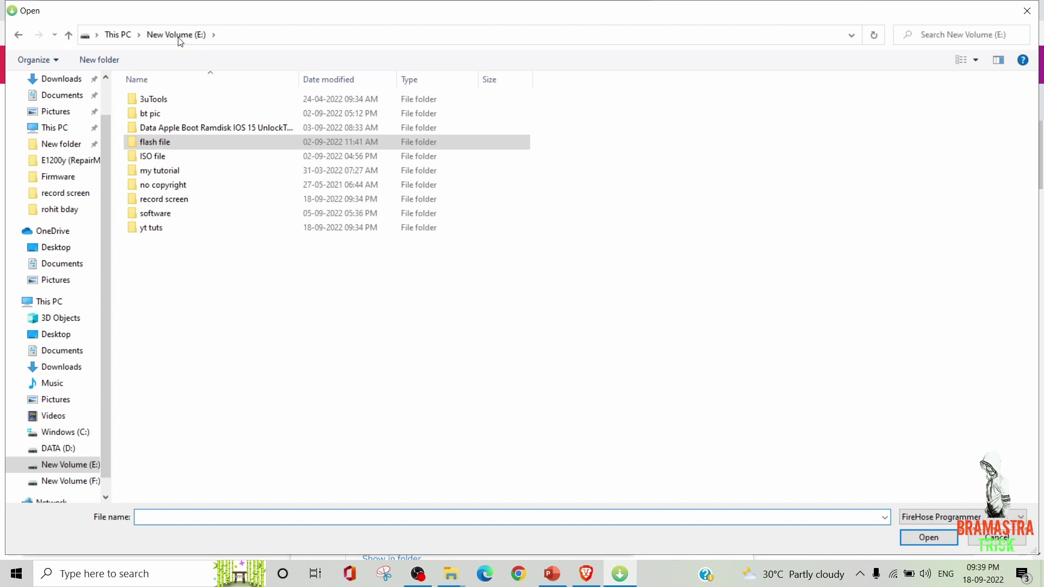
double_click(139, 143)
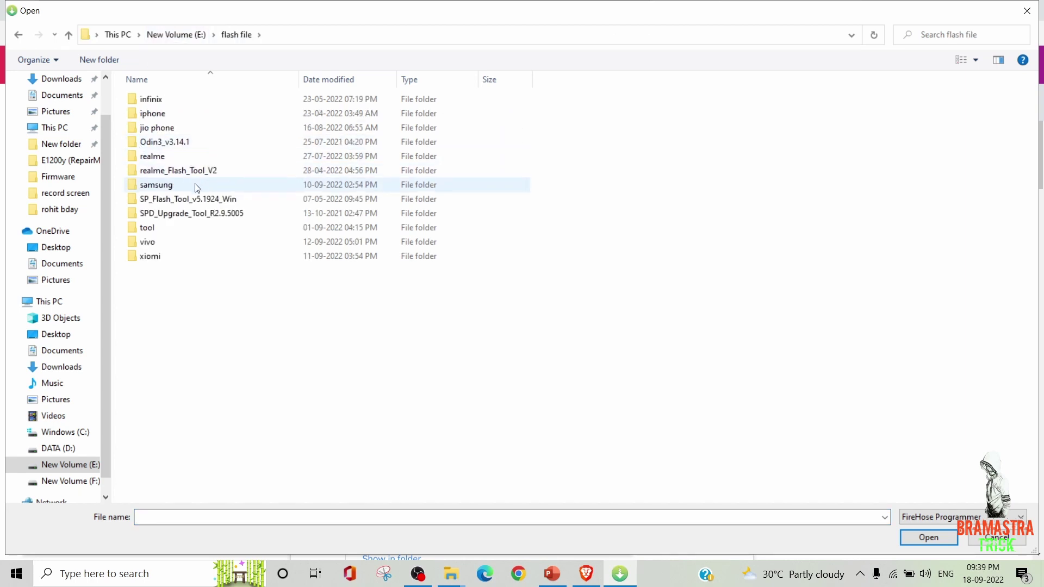
double_click(176, 260)
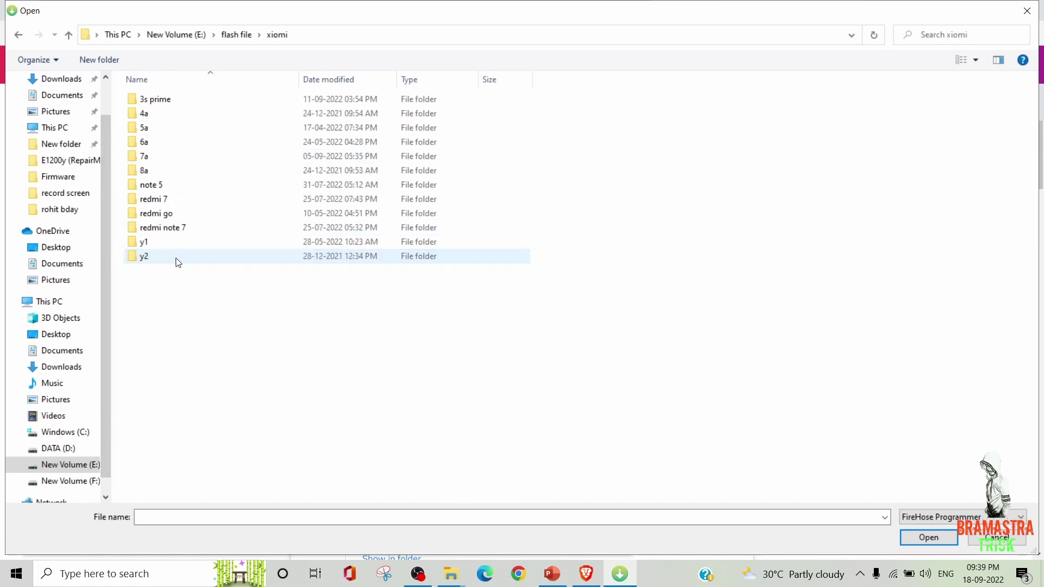
double_click(146, 128)
double_click(196, 103)
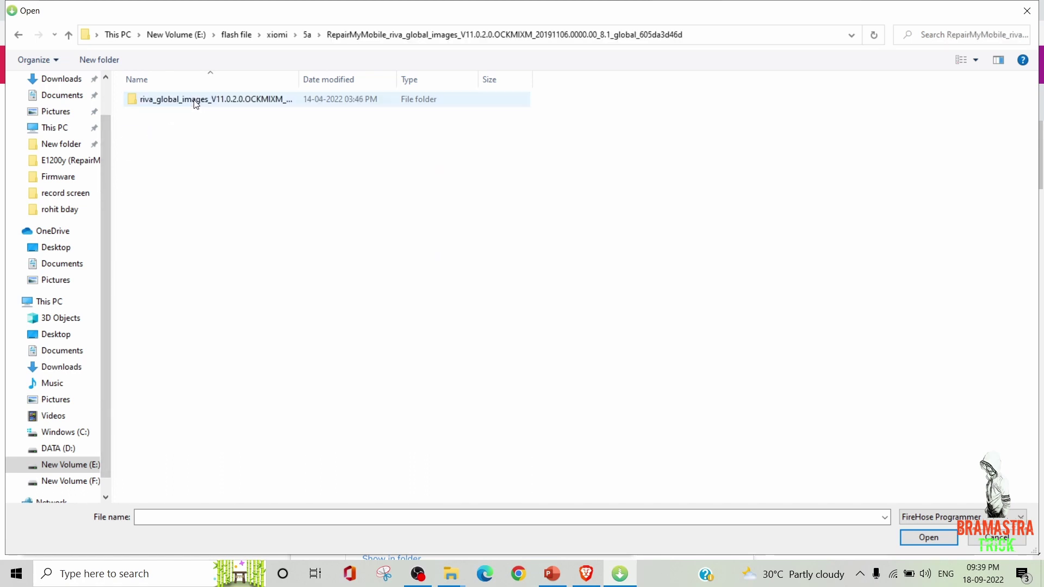
double_click(196, 104)
double_click(196, 103)
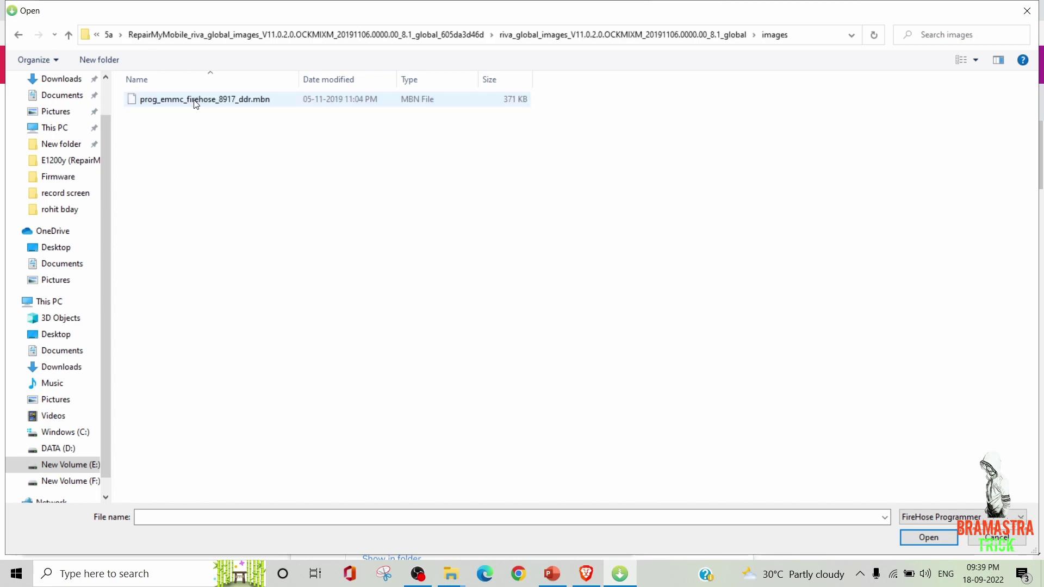
double_click(196, 101)
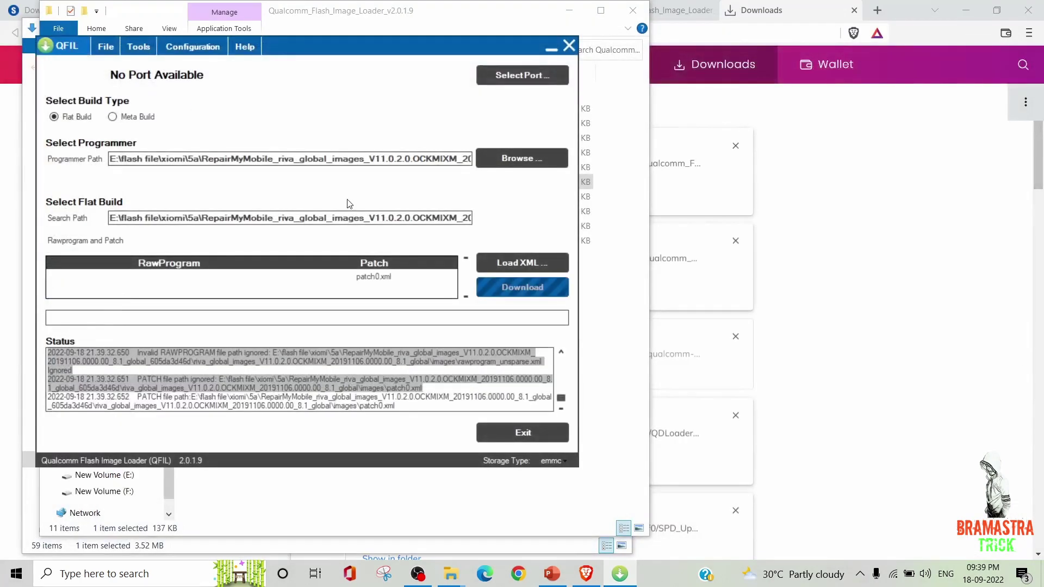
- Load rawprogram0.xml with patch0.xml via Load XML, then bring Brave Browser forward
click(517, 264)
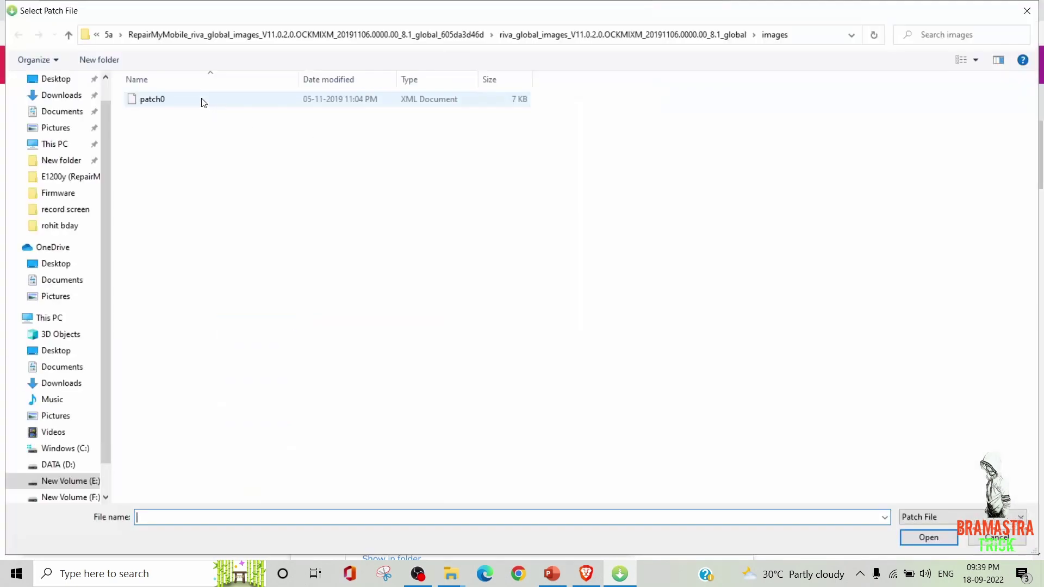
double_click(198, 103)
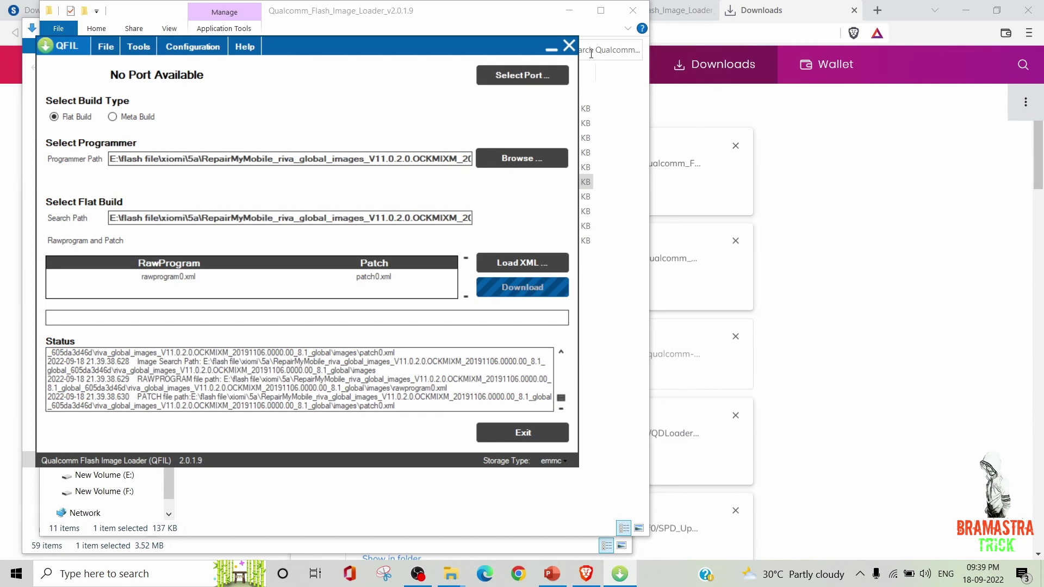
click(681, 25)
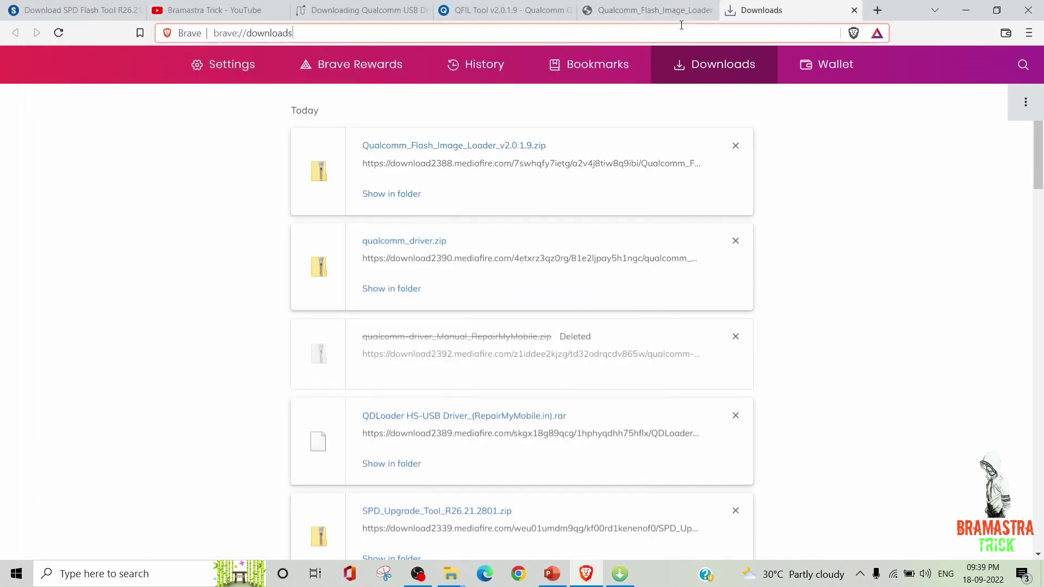
- Play the channel's Mobile flashing playlist on YouTube, then pause the first video
click(213, 9)
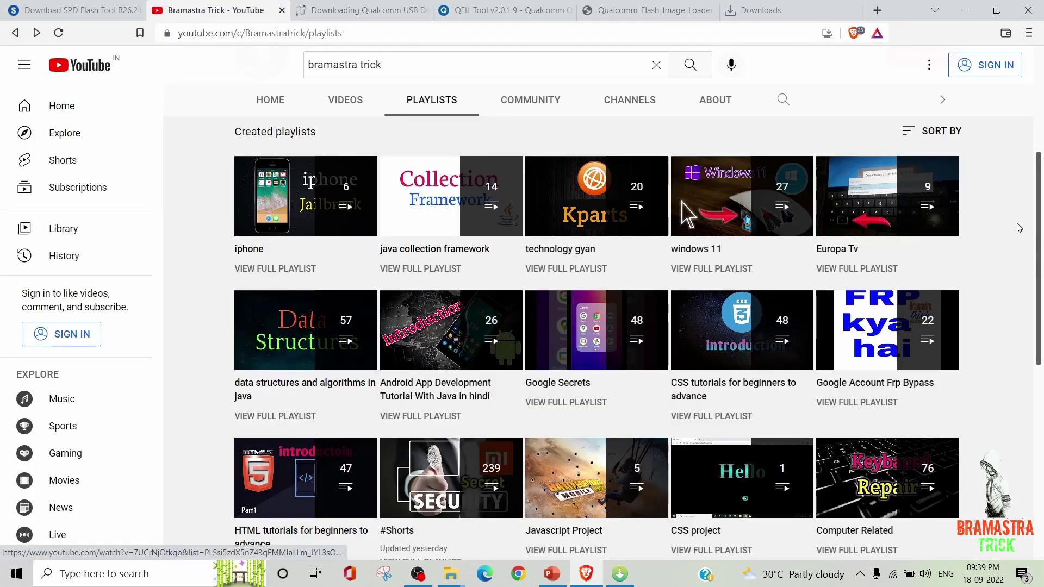
scroll(727, 328, down, 5)
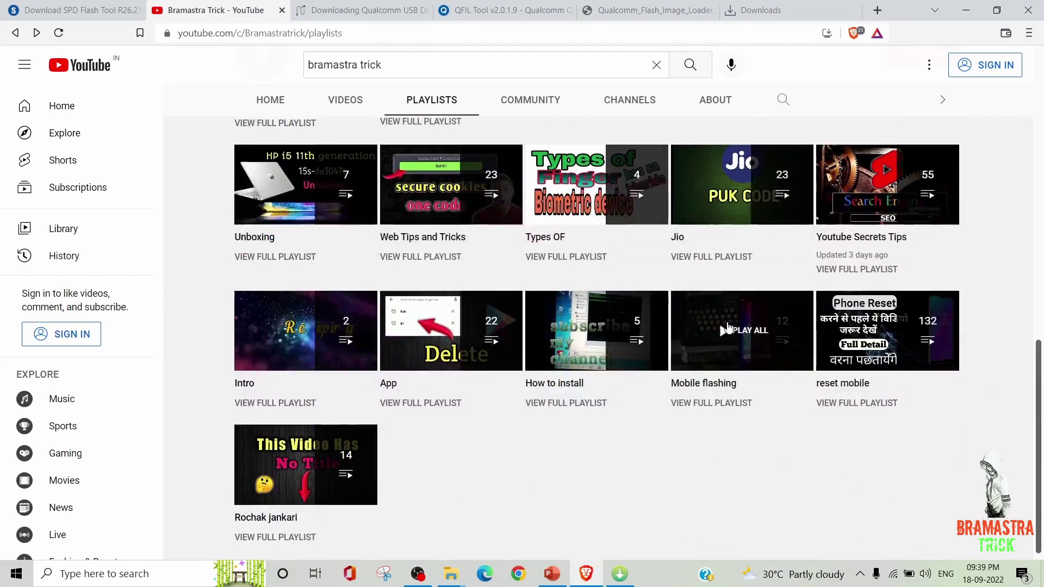
click(727, 328)
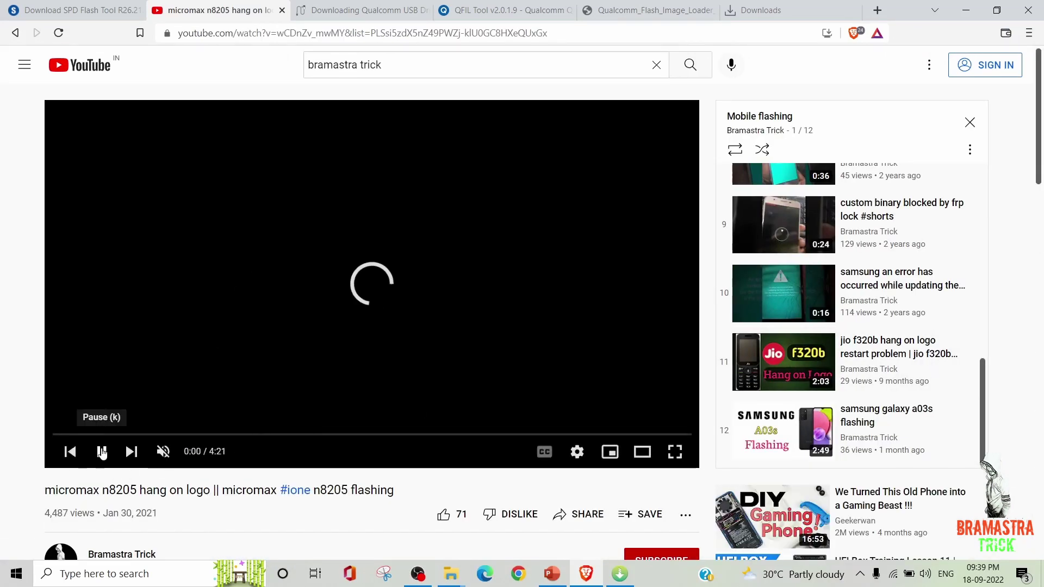
click(102, 452)
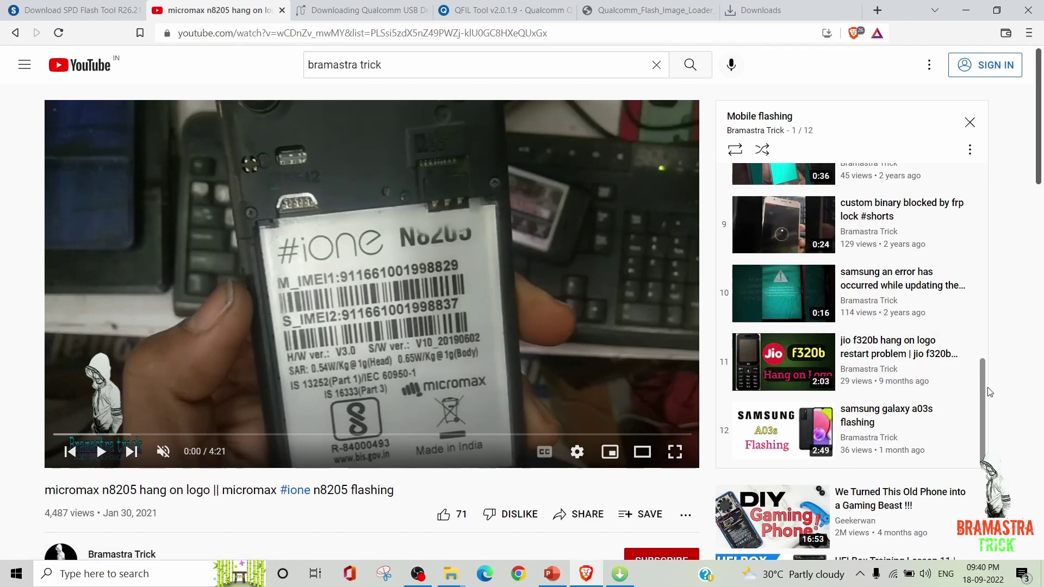
- Go back to the channel's playlists page and switch to the QFIL Tool v2.0.1.9 tab
drag(981, 391, 962, 265)
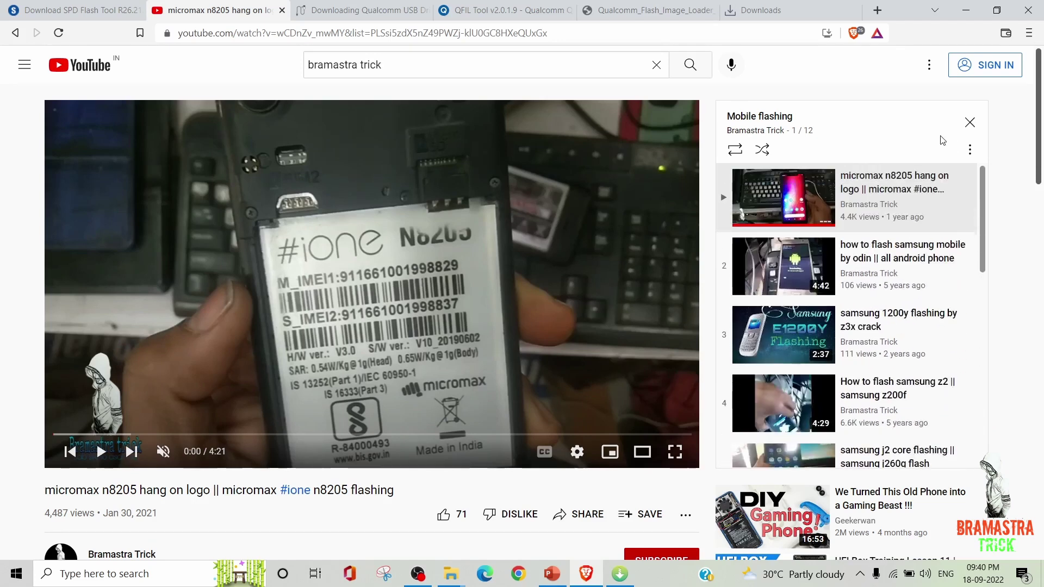
click(15, 33)
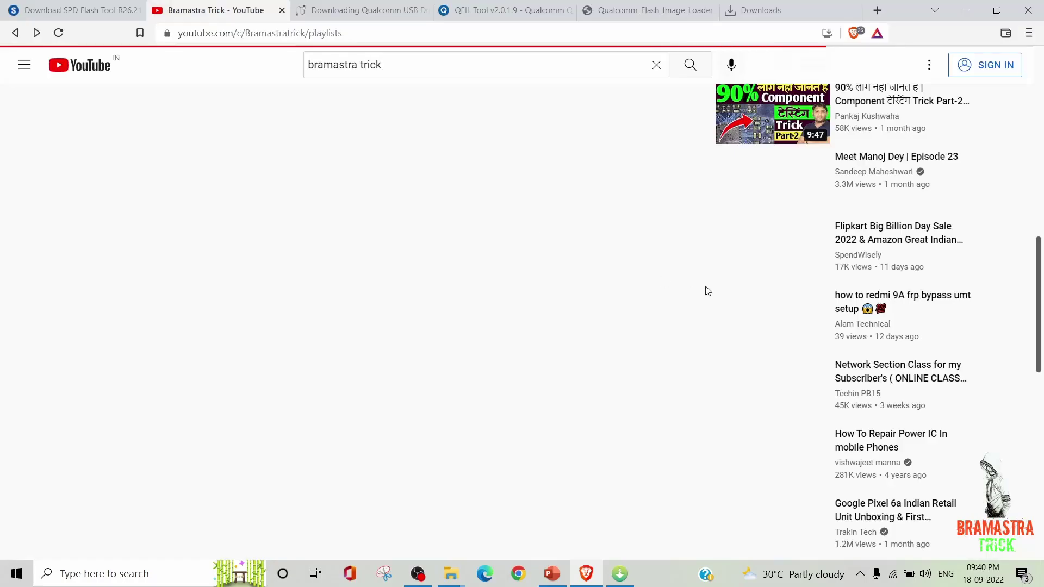
click(511, 10)
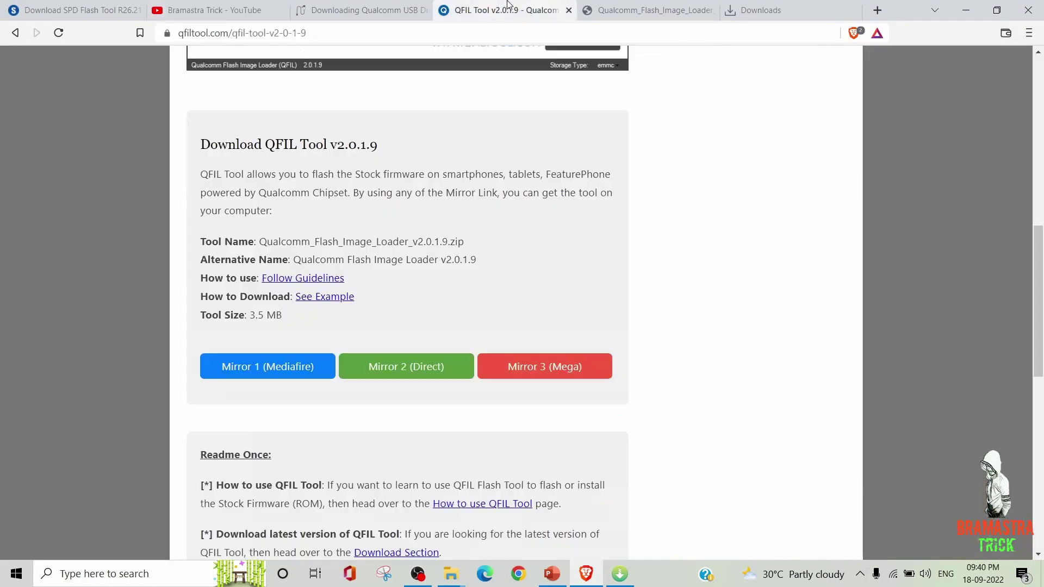
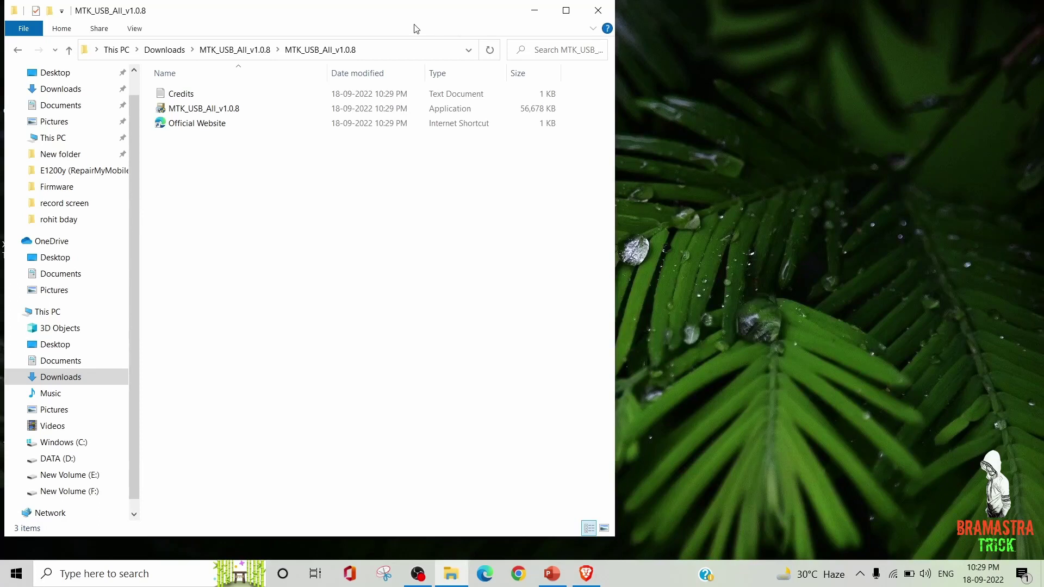
- Extract the MTK_USB_All_v1.0.8 drivers into a folder on the desktop
drag(435, 14, 705, 1)
double_click(642, 11)
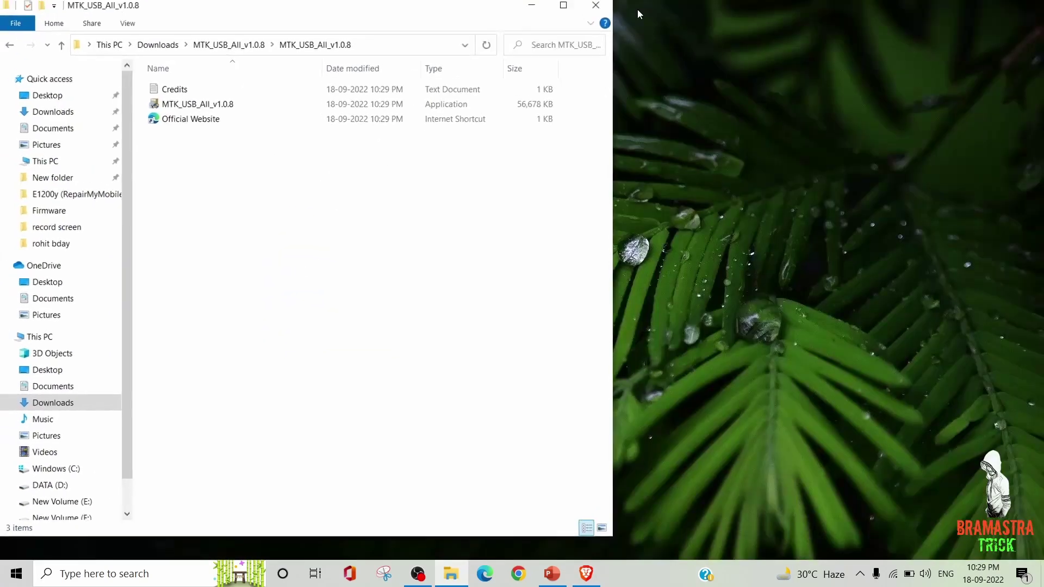
drag(438, 21, 694, 36)
double_click(429, 124)
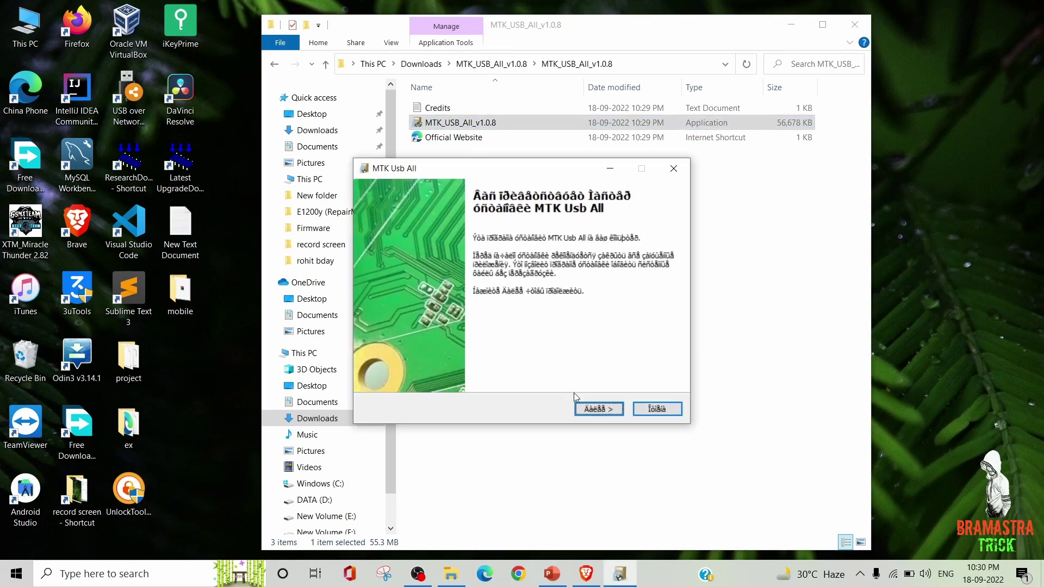
click(593, 409)
click(592, 411)
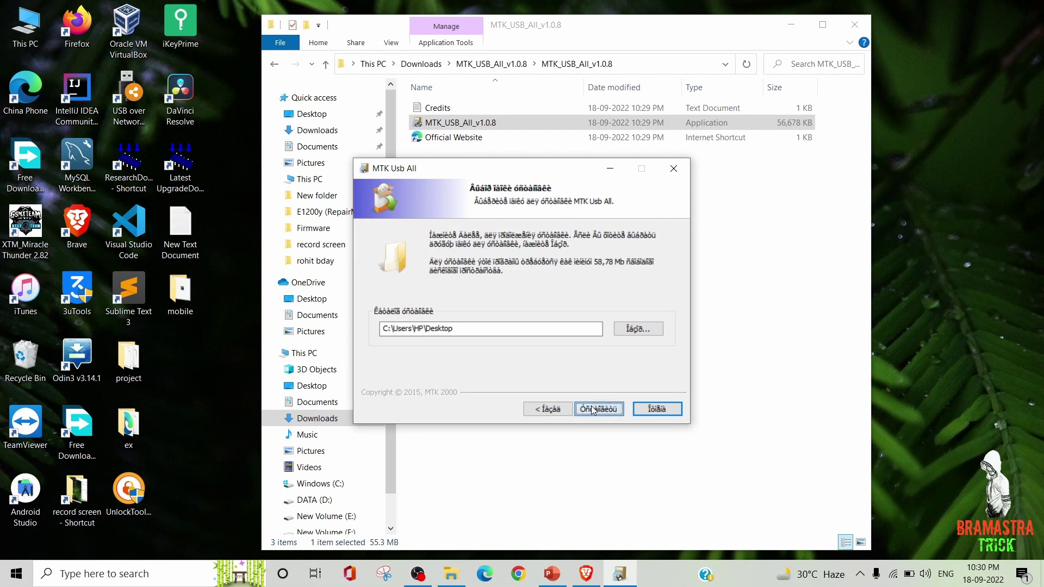
click(592, 409)
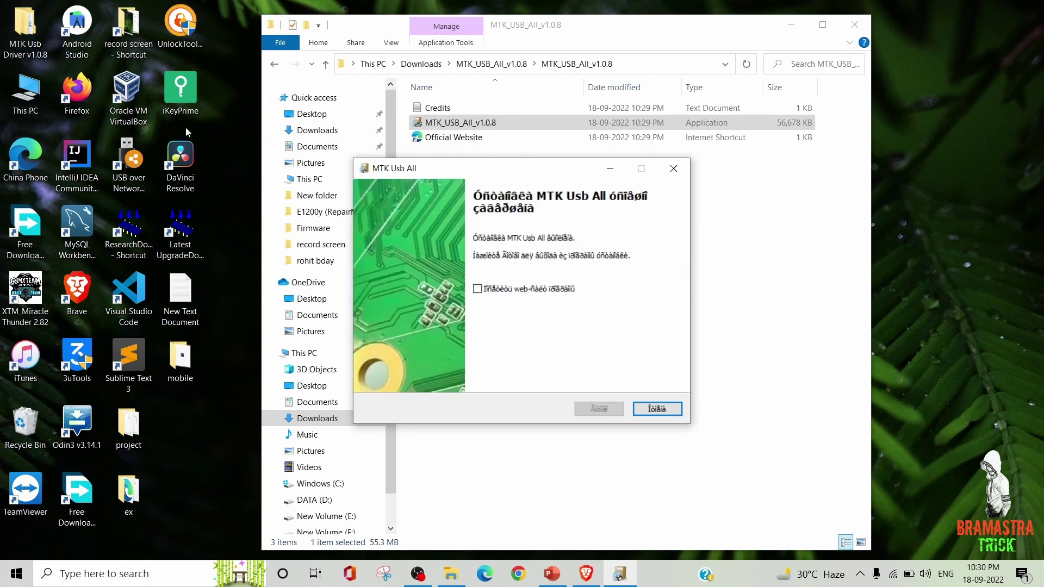
- Close the finished extractor and run Driver_Auto_Installer_v5.1524 from the 1524 folder
click(590, 411)
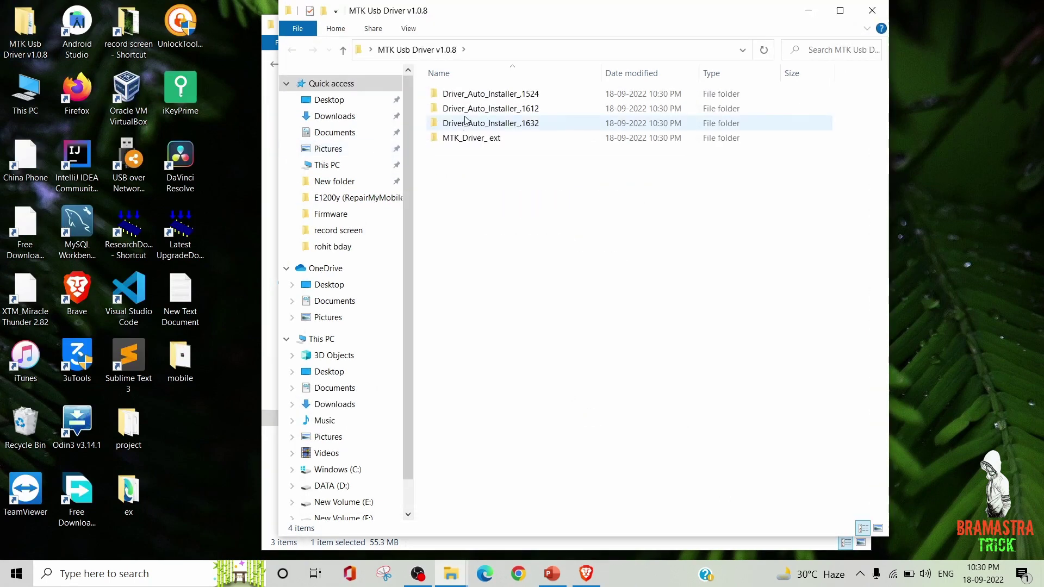
double_click(531, 97)
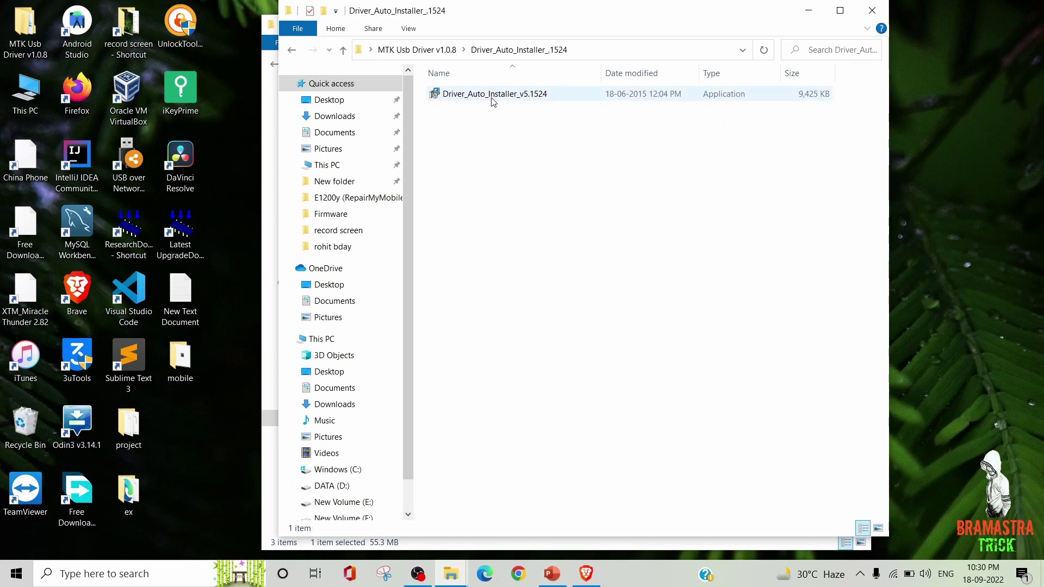
double_click(493, 100)
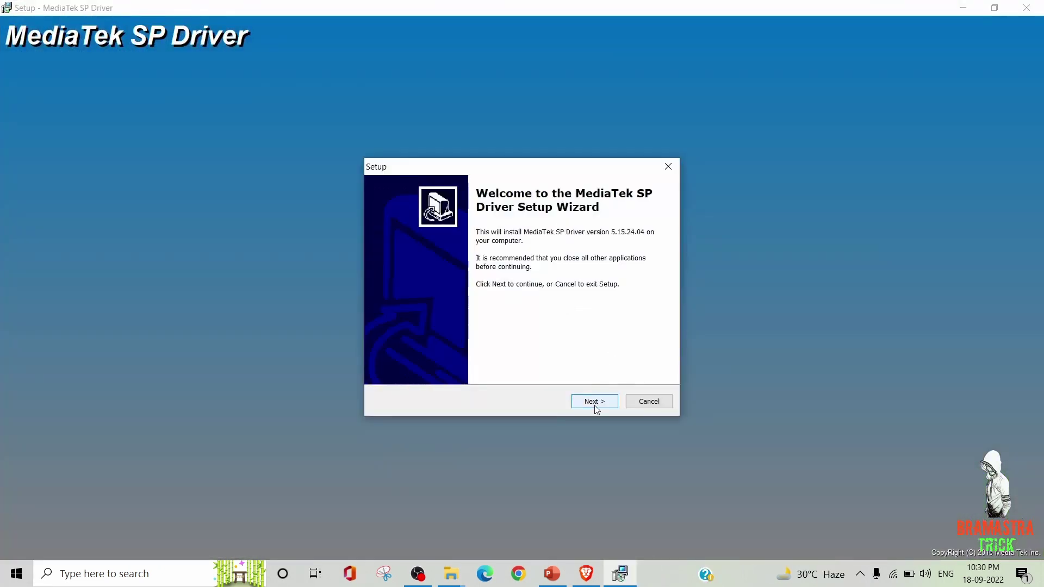
- Install SP Driver 5.15.24.04 to the default location through the device driver wizard
click(595, 403)
click(595, 403)
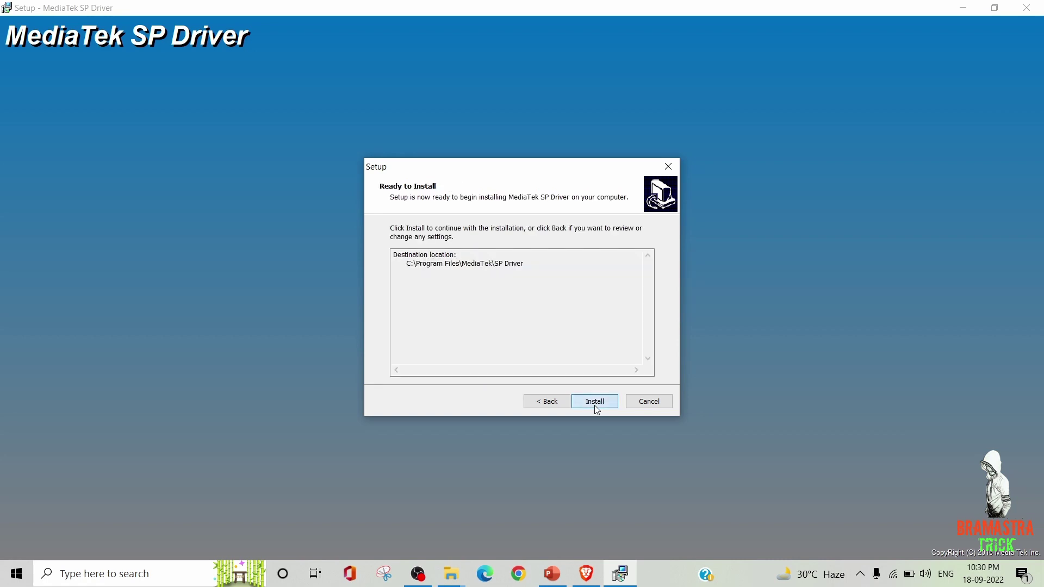
click(595, 405)
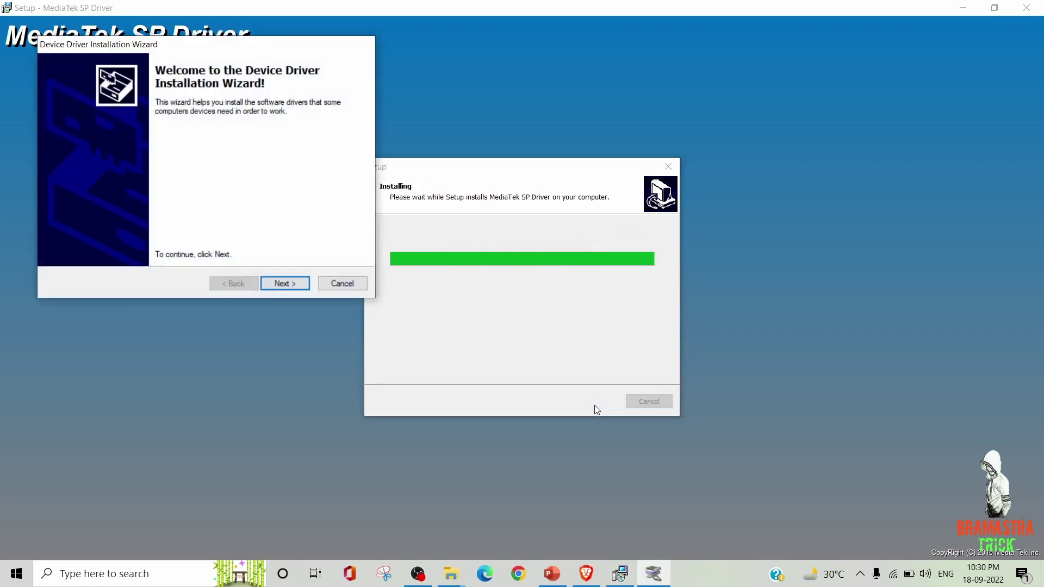
click(299, 286)
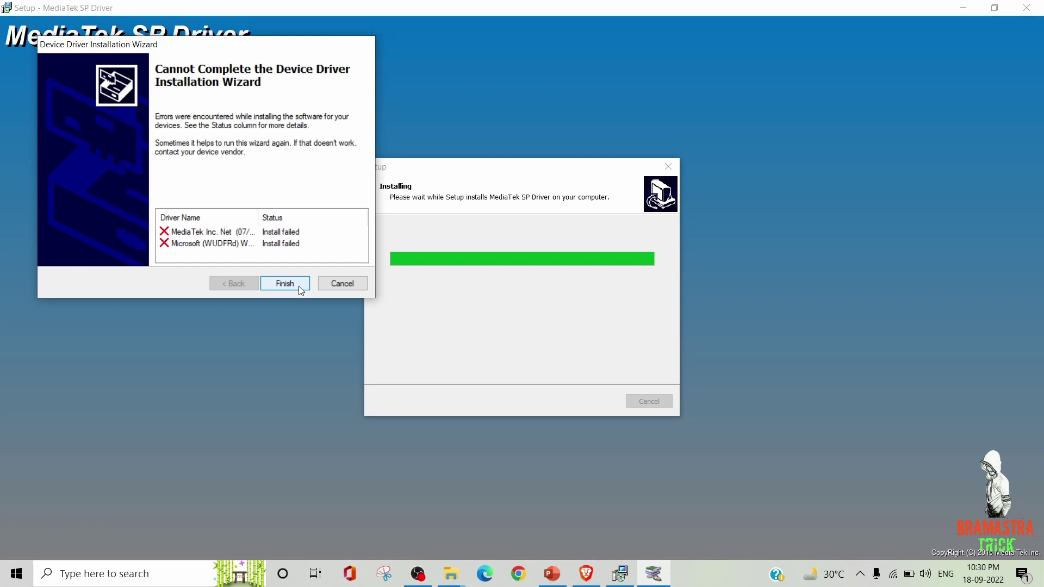
click(300, 287)
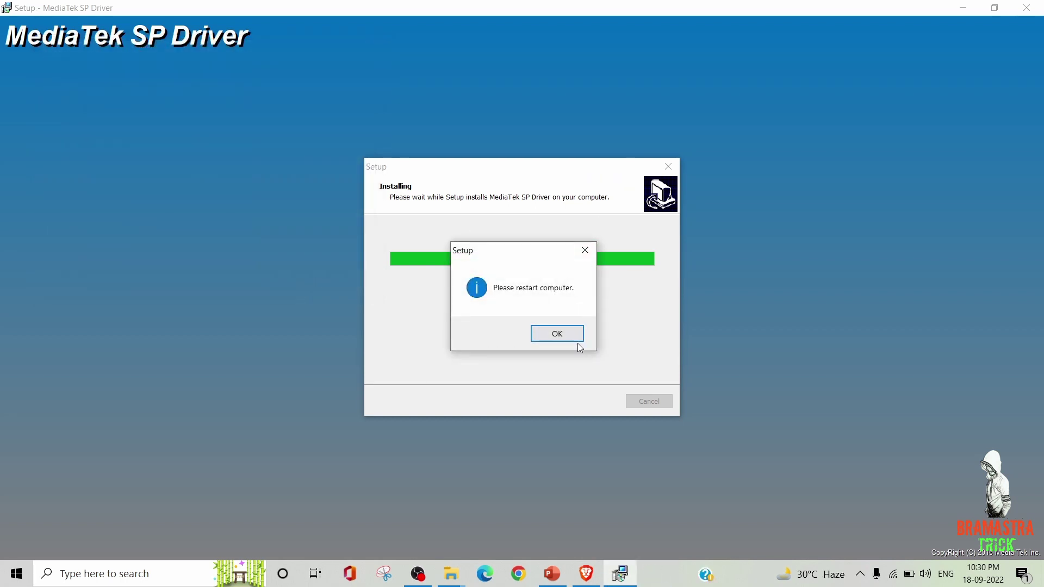
- Dismiss the restart reminder, exit setup, and run the Driver_Auto_Installer_.1612 installer
click(579, 250)
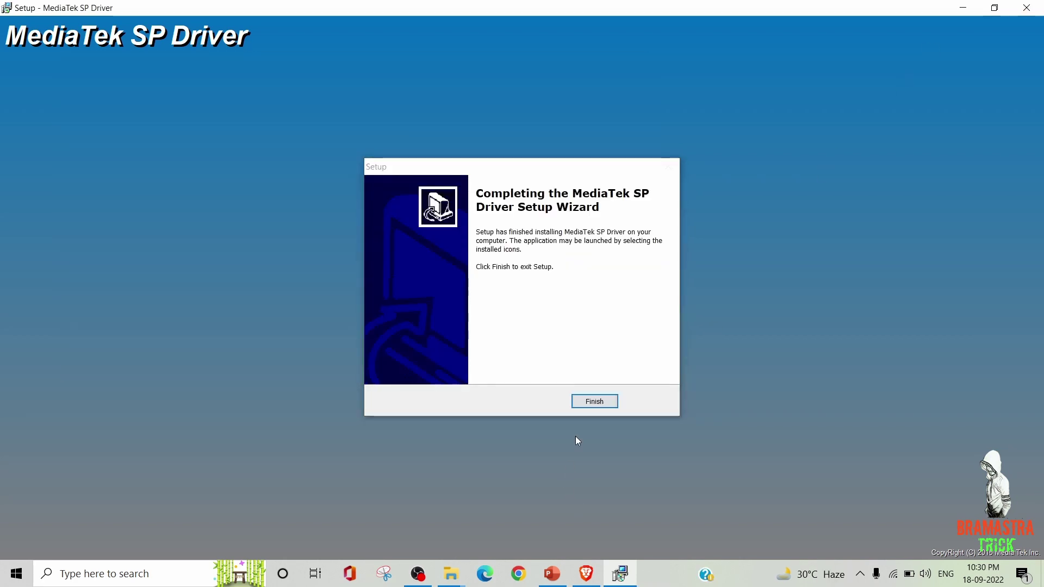
click(595, 402)
click(343, 50)
double_click(512, 110)
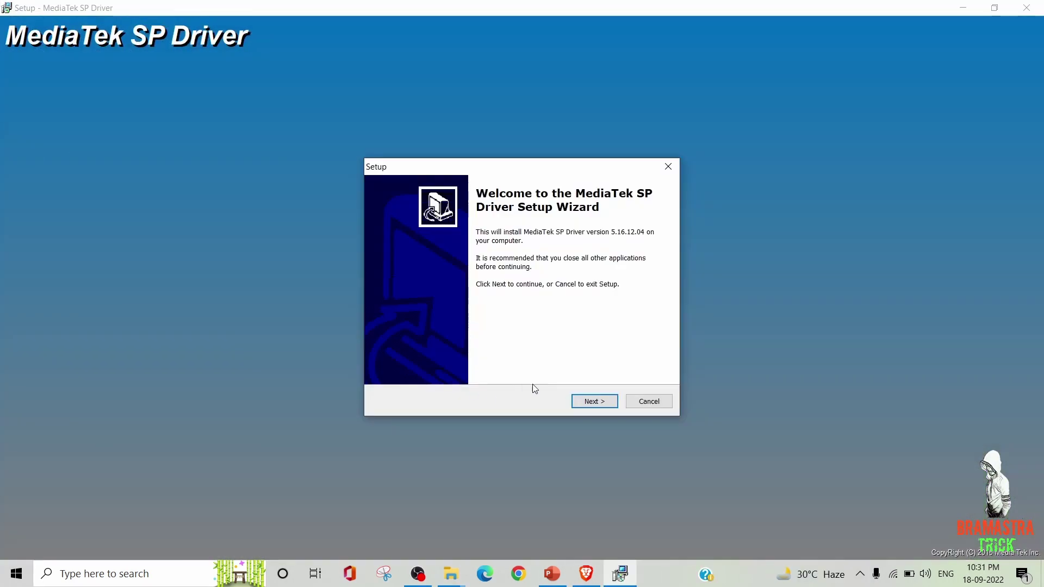
- Install SP Driver 5.16.12.04 to the default location and close the failed driver wizard
click(581, 403)
click(581, 403)
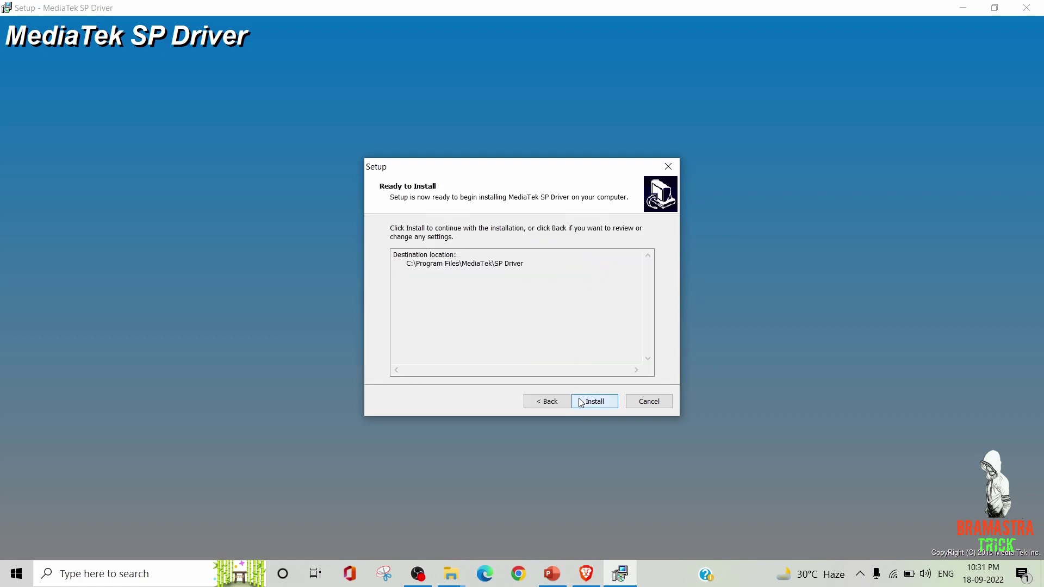
click(581, 403)
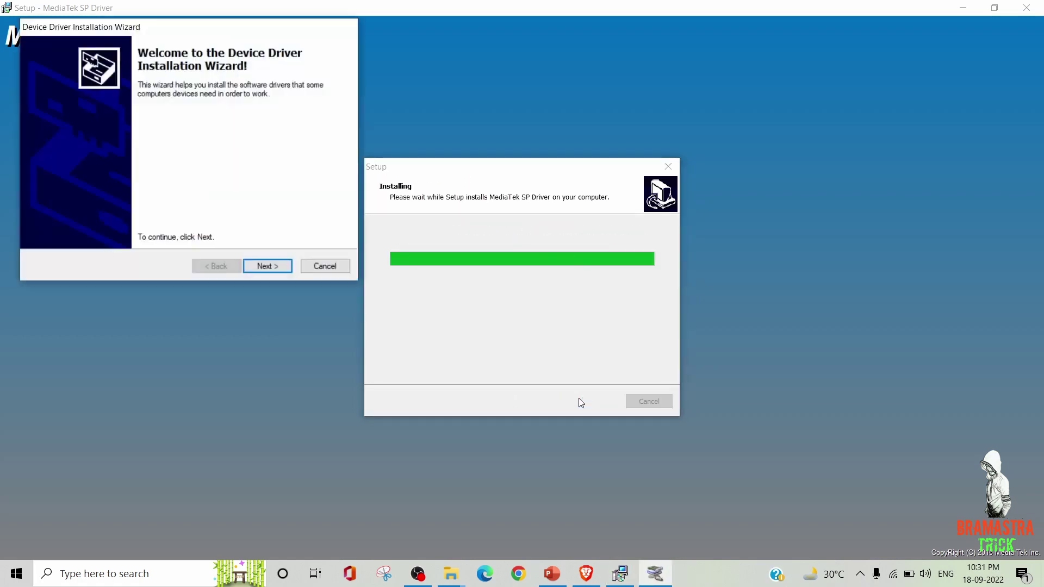
click(261, 266)
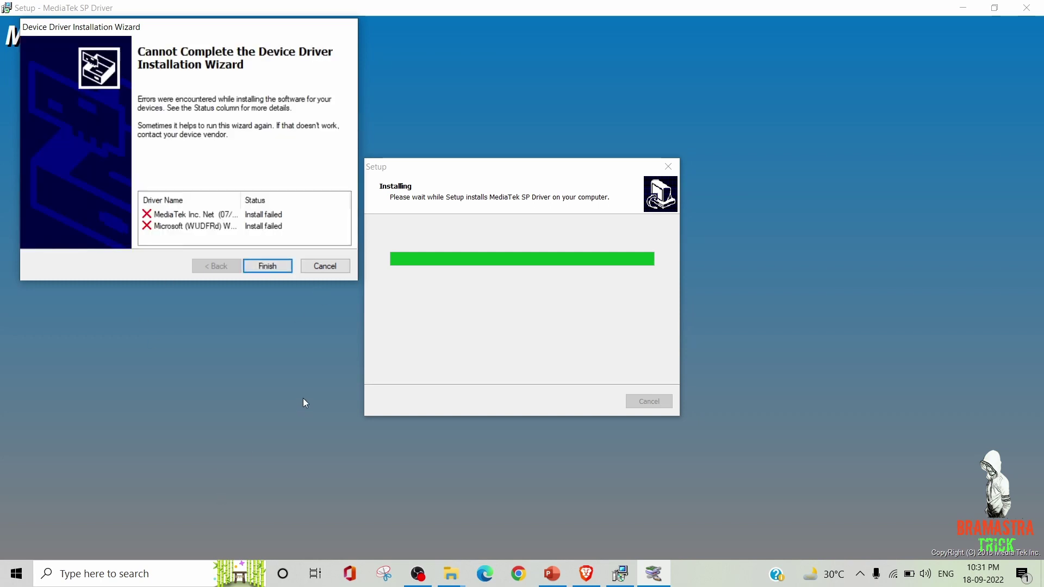
click(337, 268)
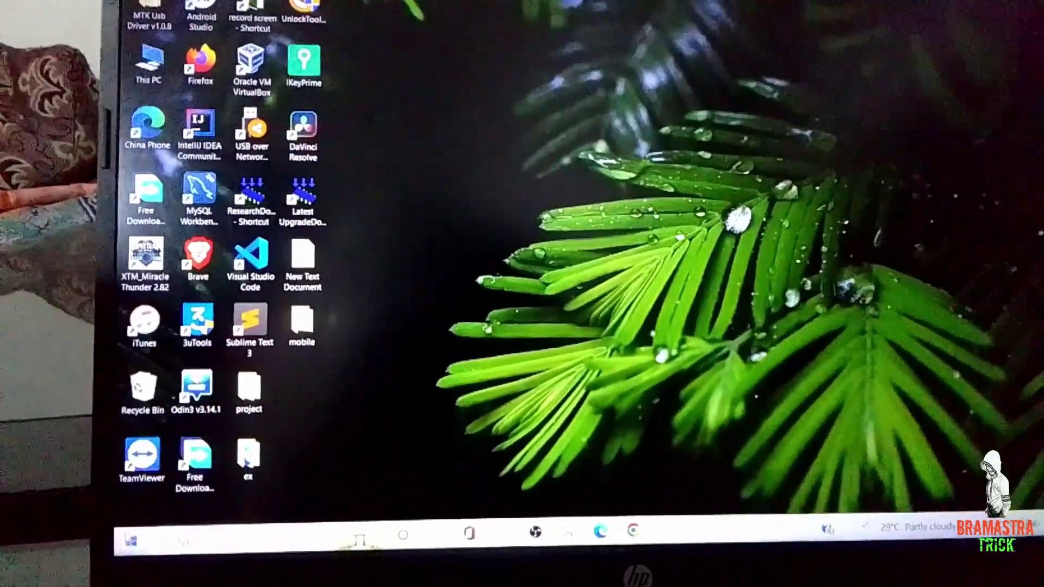
- Reboot via Troubleshoot > Advanced options > Startup Settings with driver signature enforcement disabled
key(super)
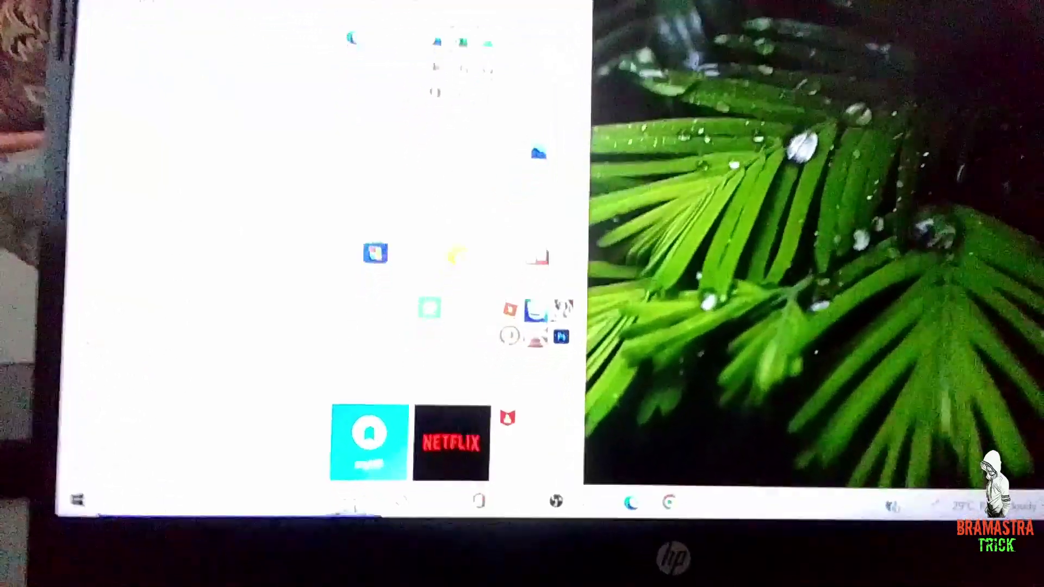
click(116, 466)
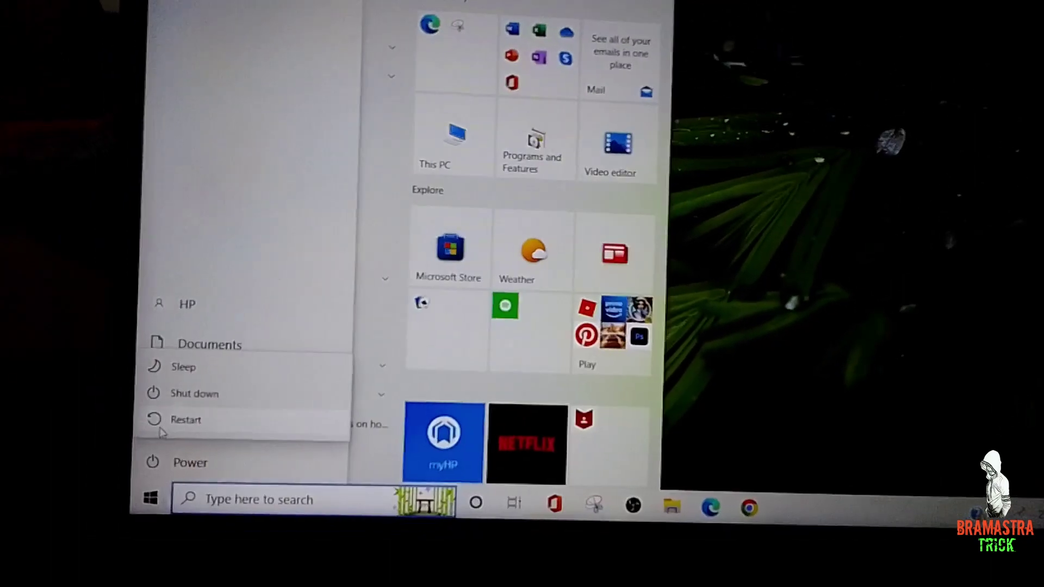
shift+click(157, 429)
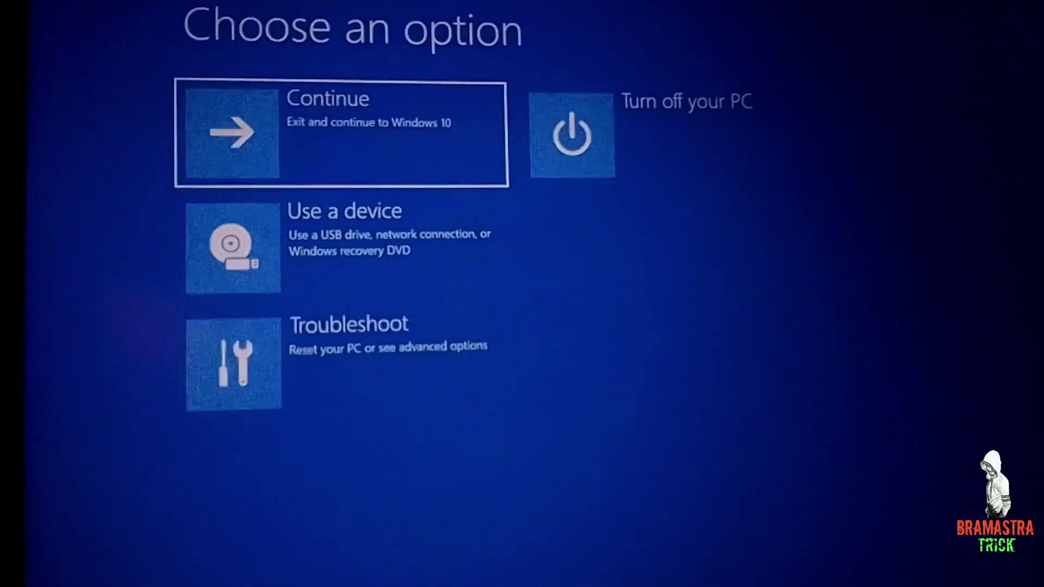
click(378, 326)
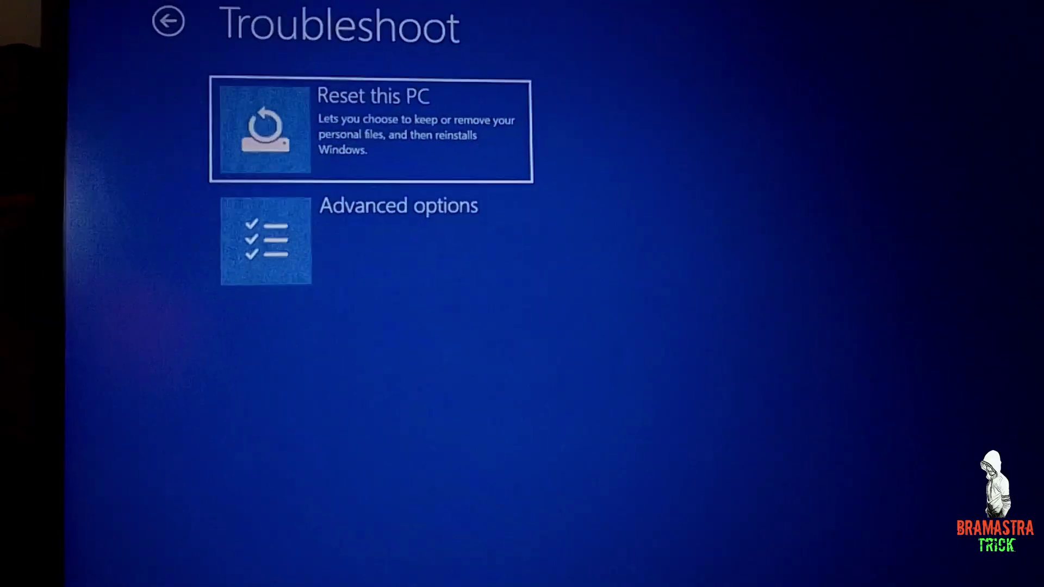
key(Return)
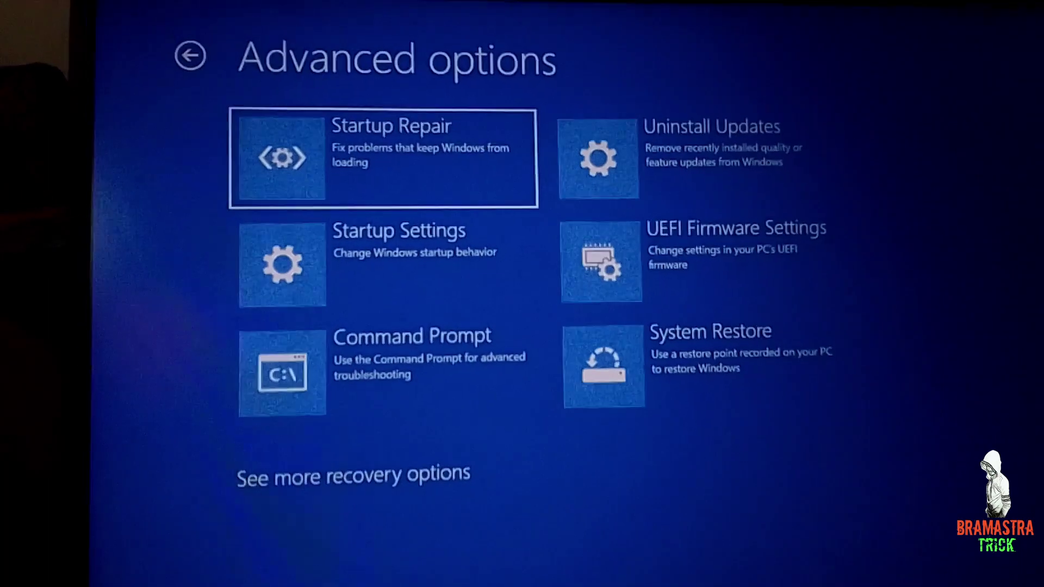
key(Down)
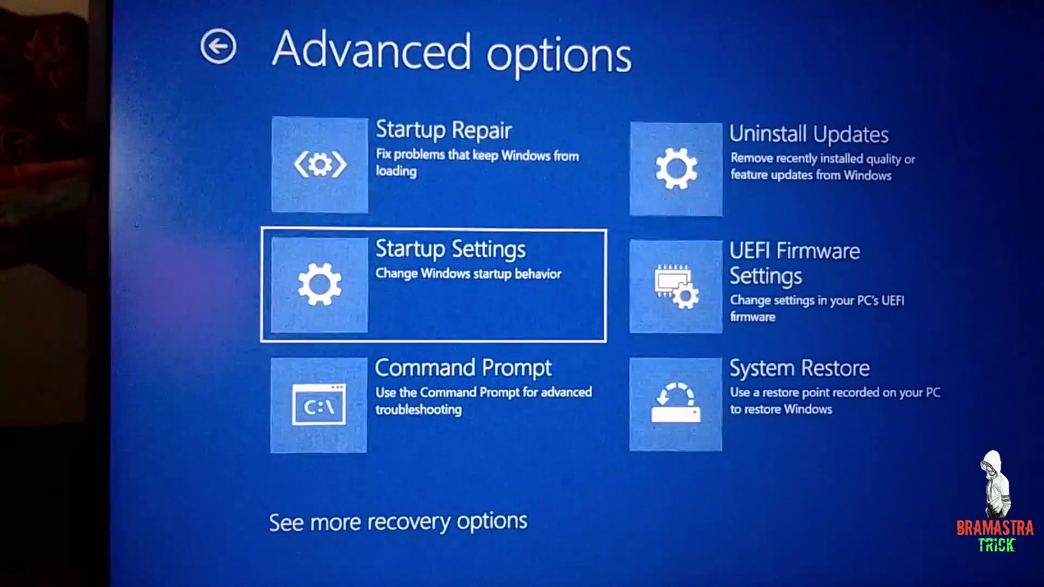
key(Return)
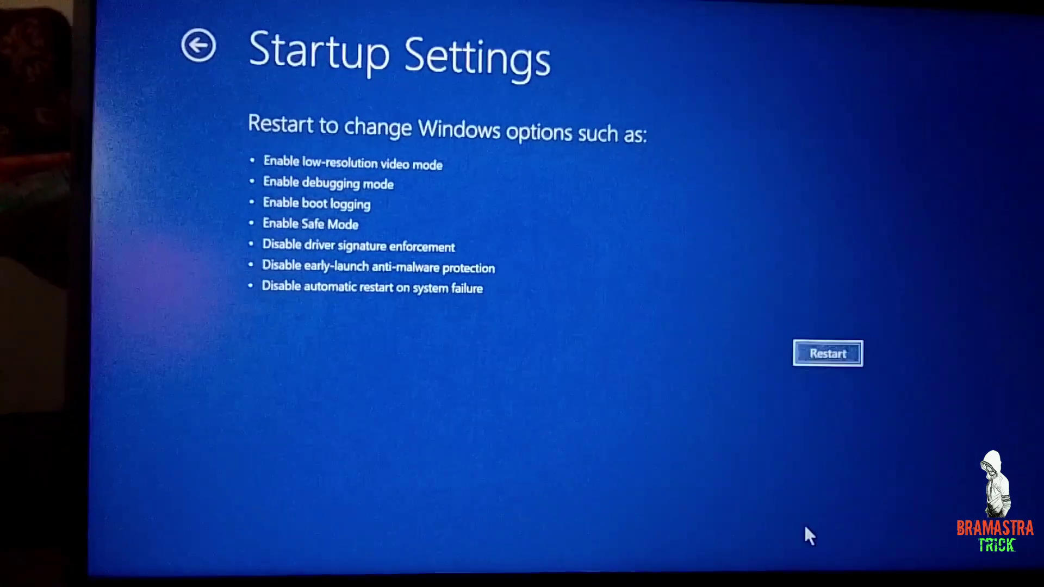
click(859, 345)
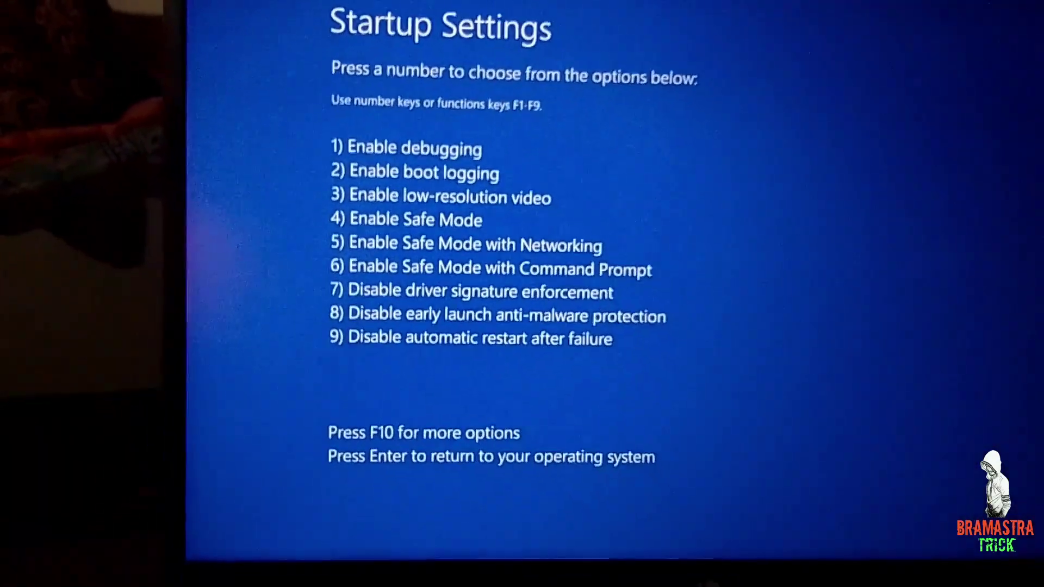
key(8)
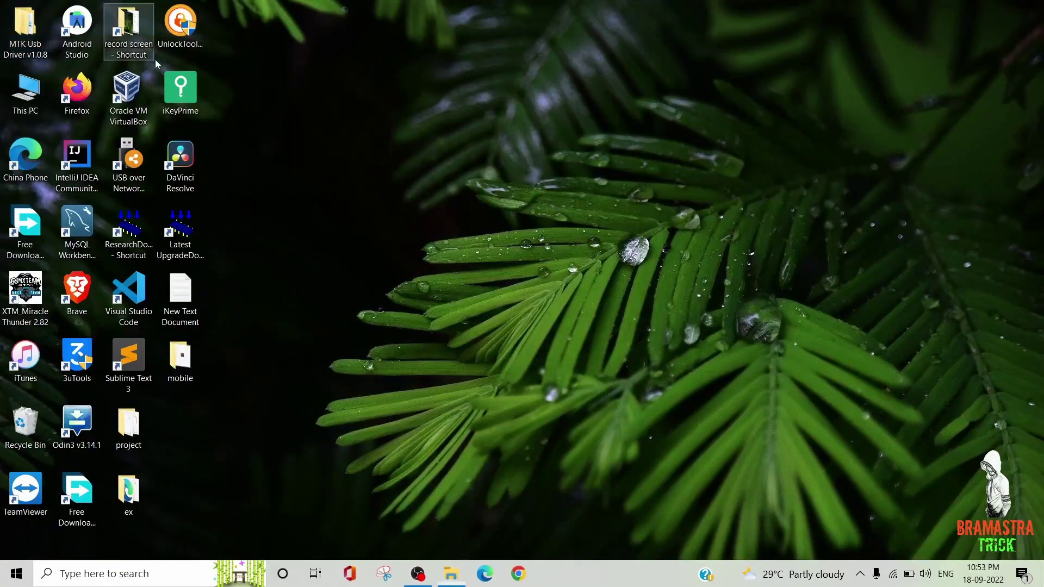
- Run the Driver_Auto_Installer_.1524 setup and install to the default destination folder
double_click(25, 33)
double_click(505, 111)
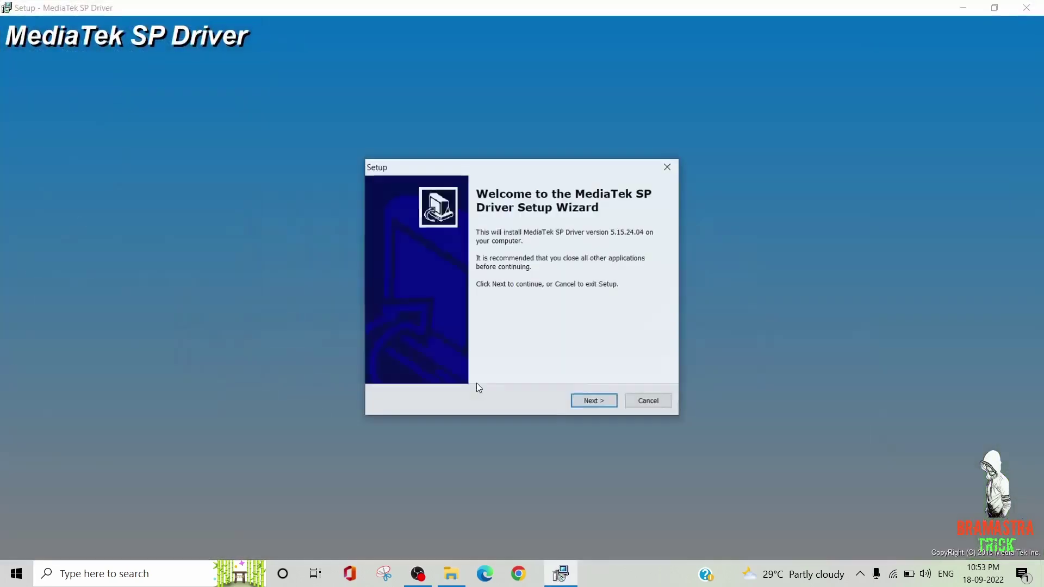
click(604, 402)
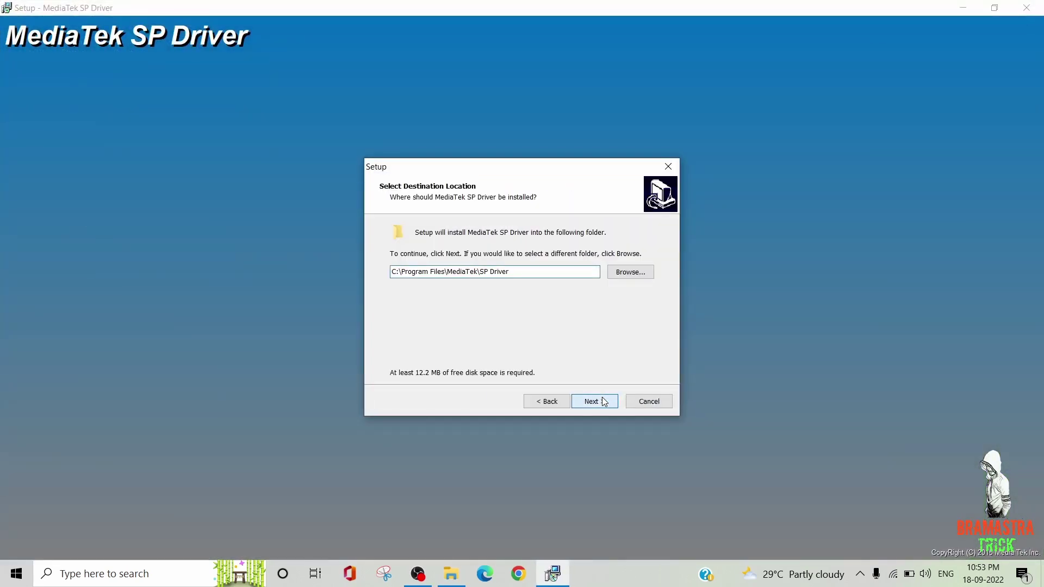
click(604, 402)
click(605, 402)
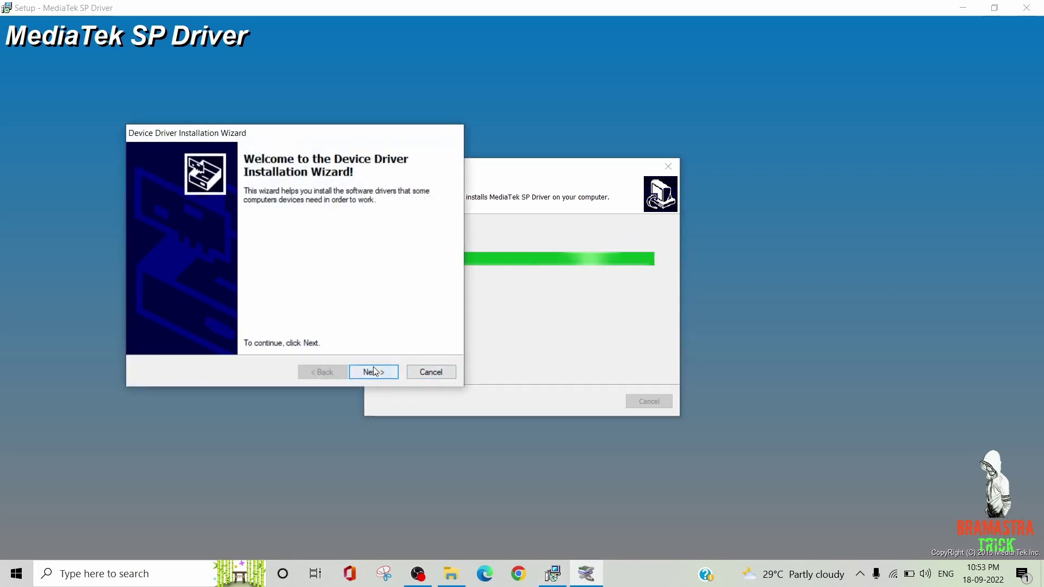
- Approve both unverified drivers in the device driver wizard, acknowledge the restart message, and exit setup
click(374, 372)
click(473, 296)
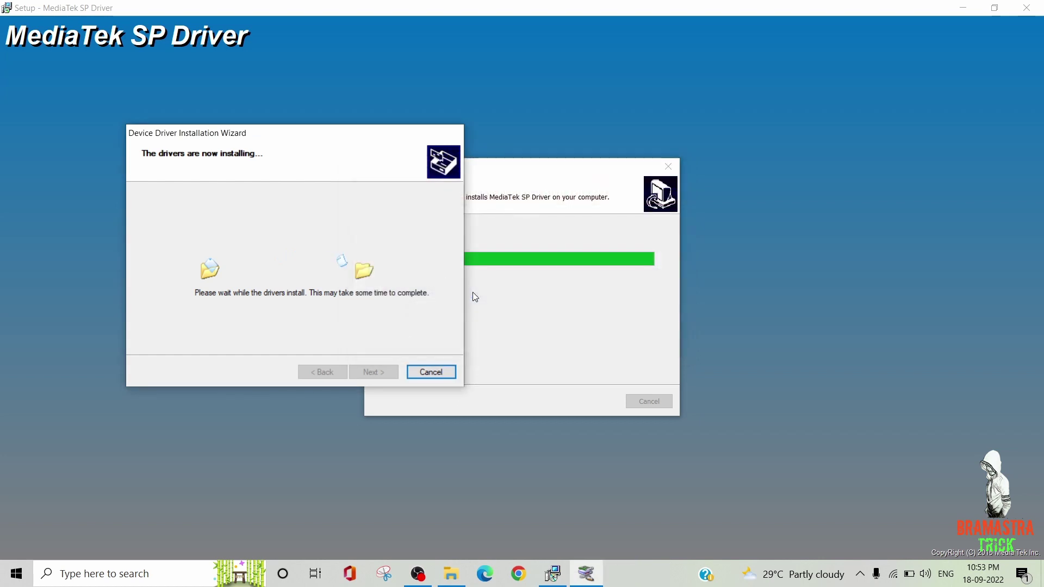
click(474, 295)
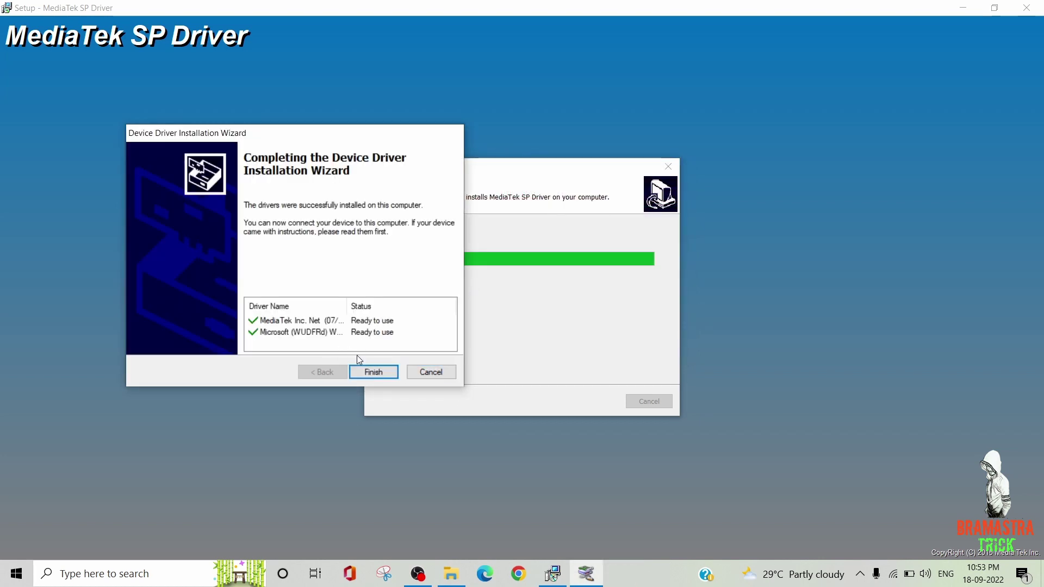
click(372, 374)
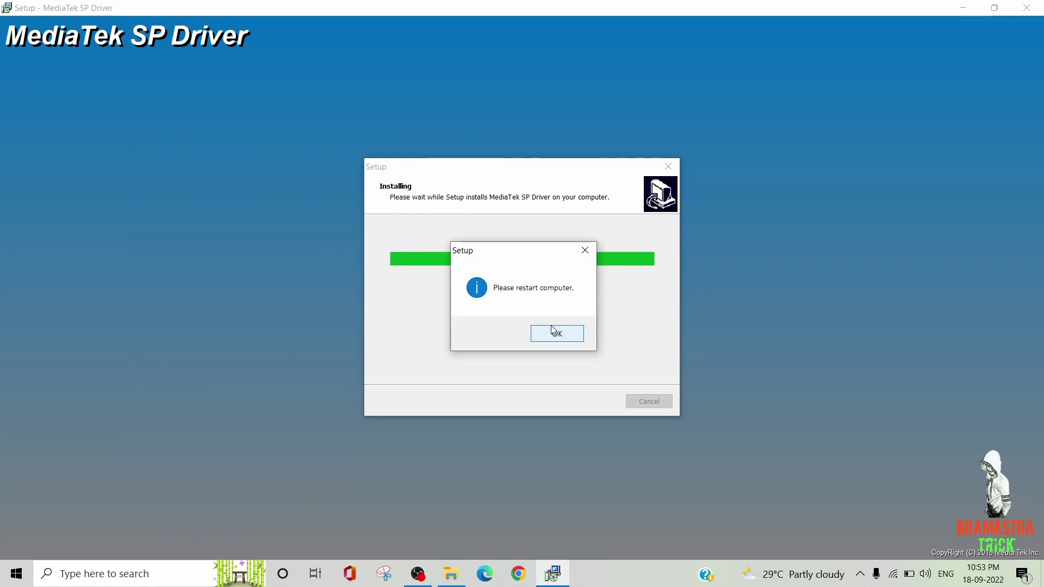
click(581, 257)
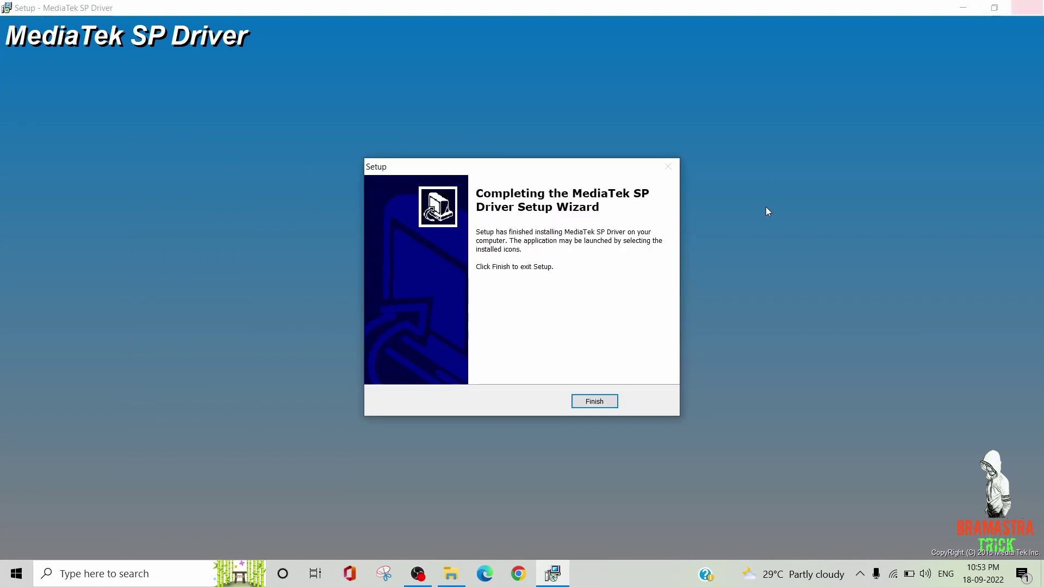
click(598, 401)
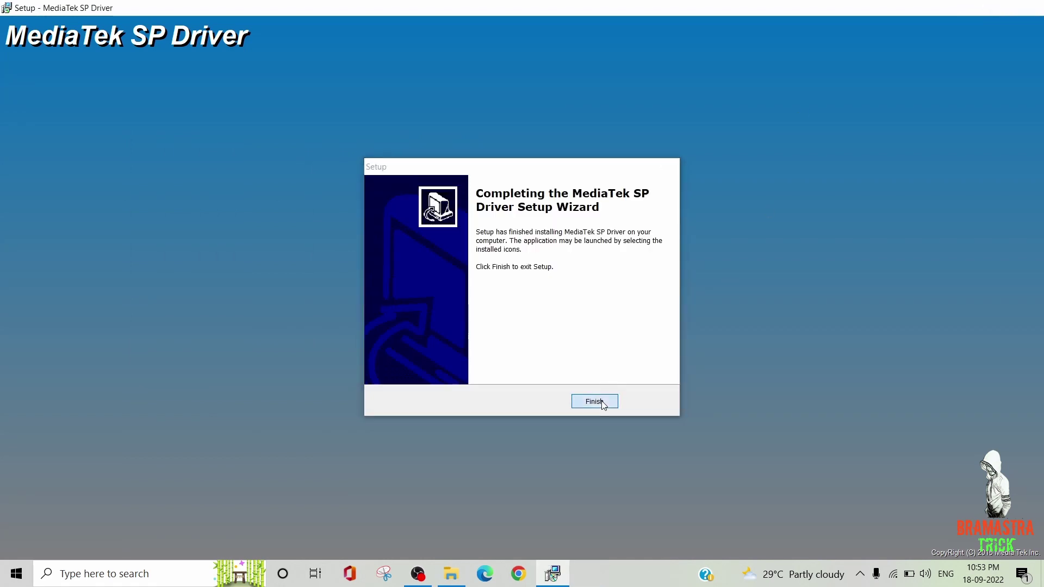
- Run DriverInstall from Driver_Auto_Installer_.1612 and install 5.16.12.04 to the default folder
click(275, 64)
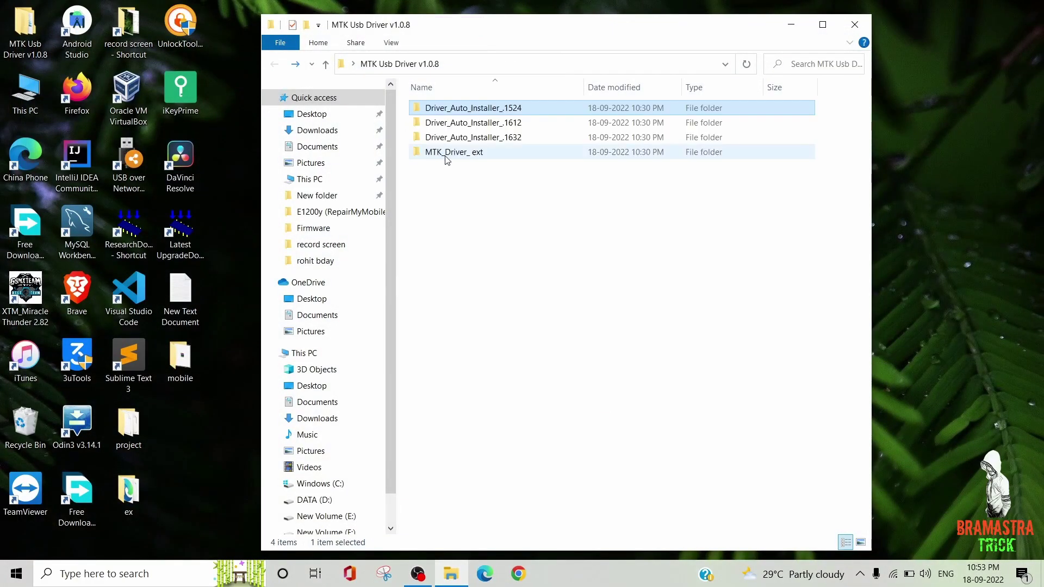
double_click(467, 126)
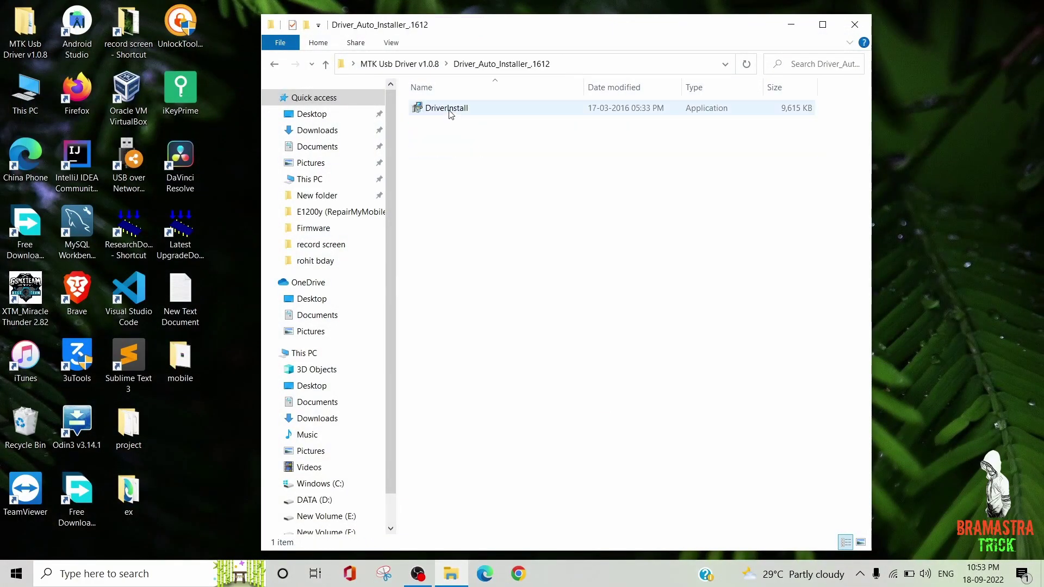
click(450, 112)
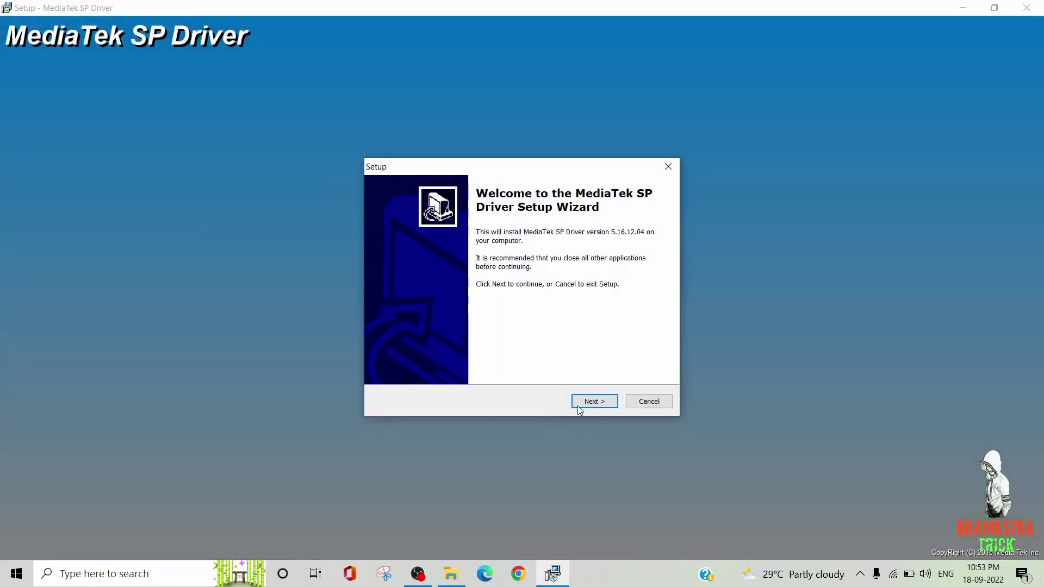
click(582, 405)
click(582, 406)
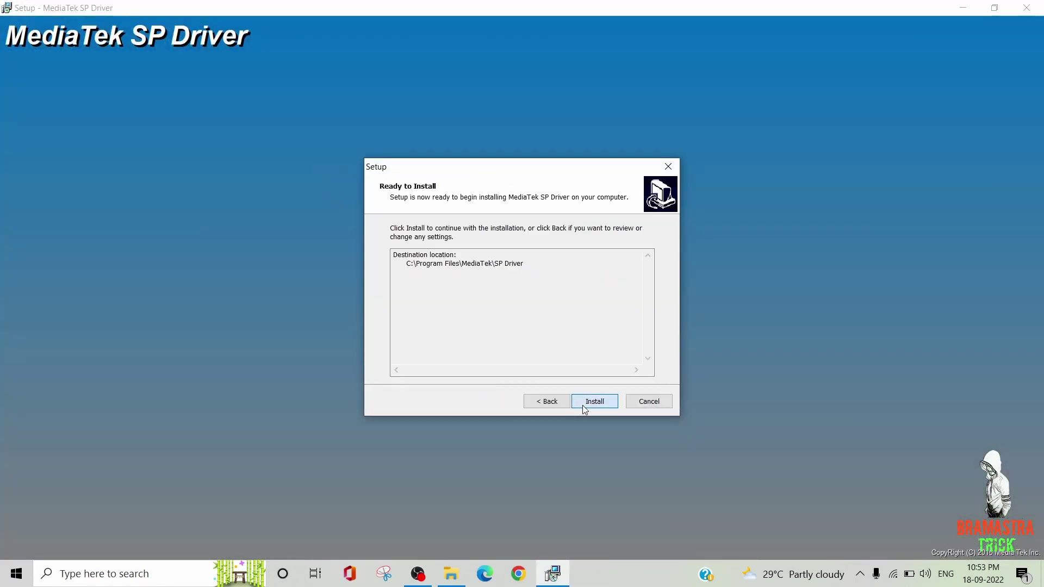
click(582, 406)
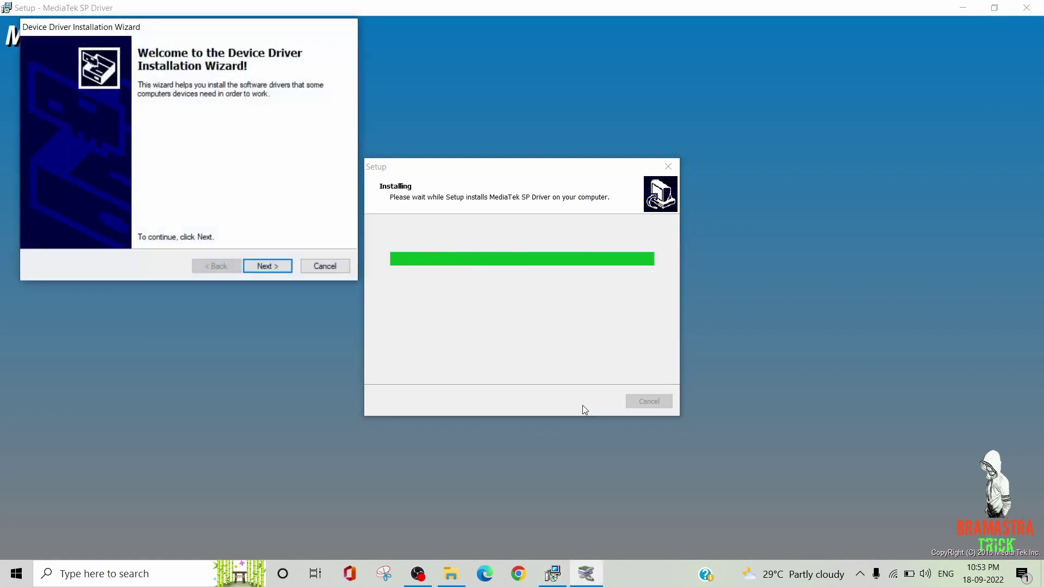
- Allow the unverified driver, close the wizard, restart message and console, and exit setup
click(257, 266)
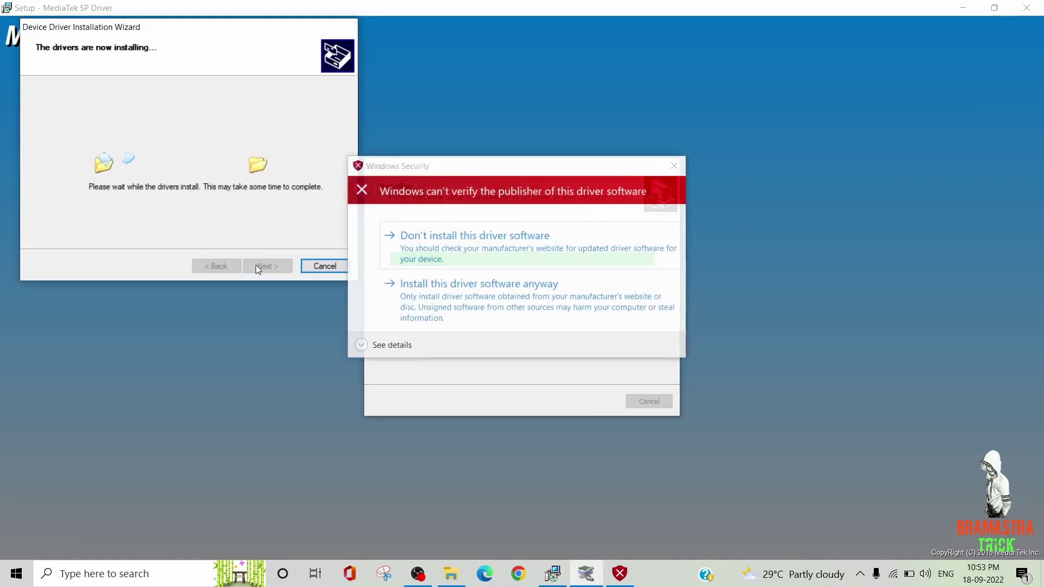
click(426, 289)
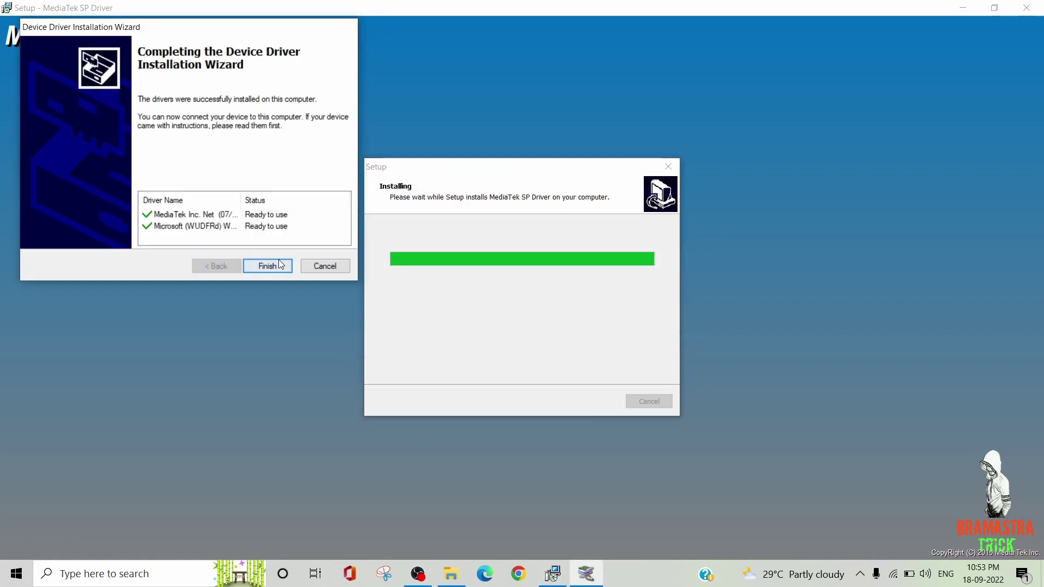
click(280, 265)
click(587, 248)
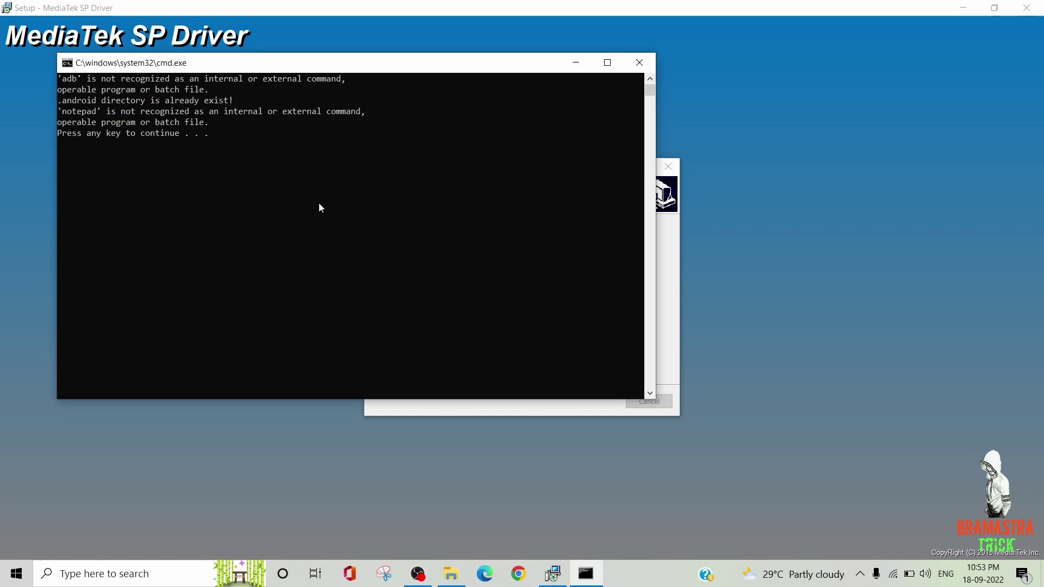
key(Return)
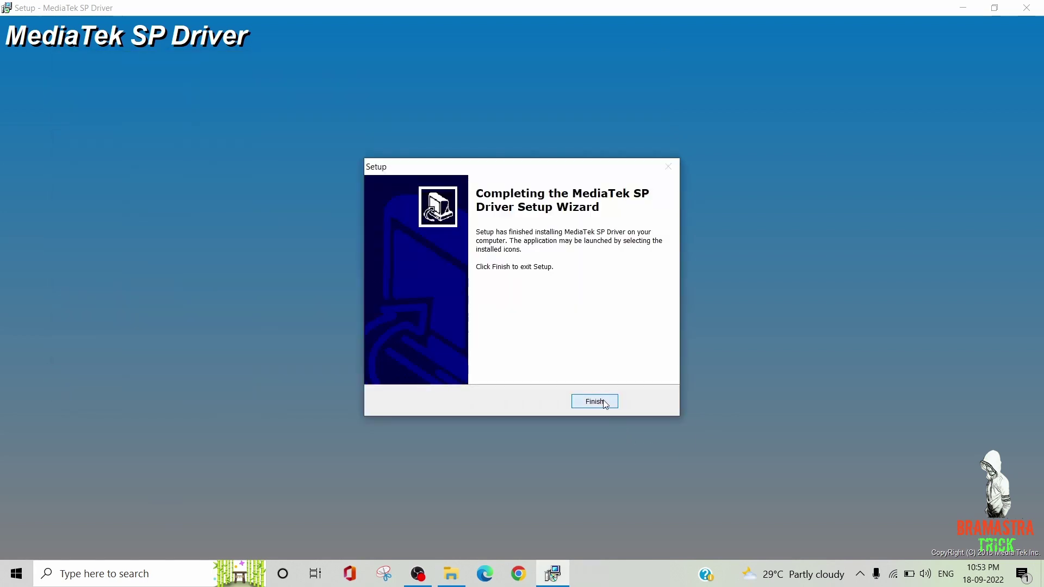
click(604, 405)
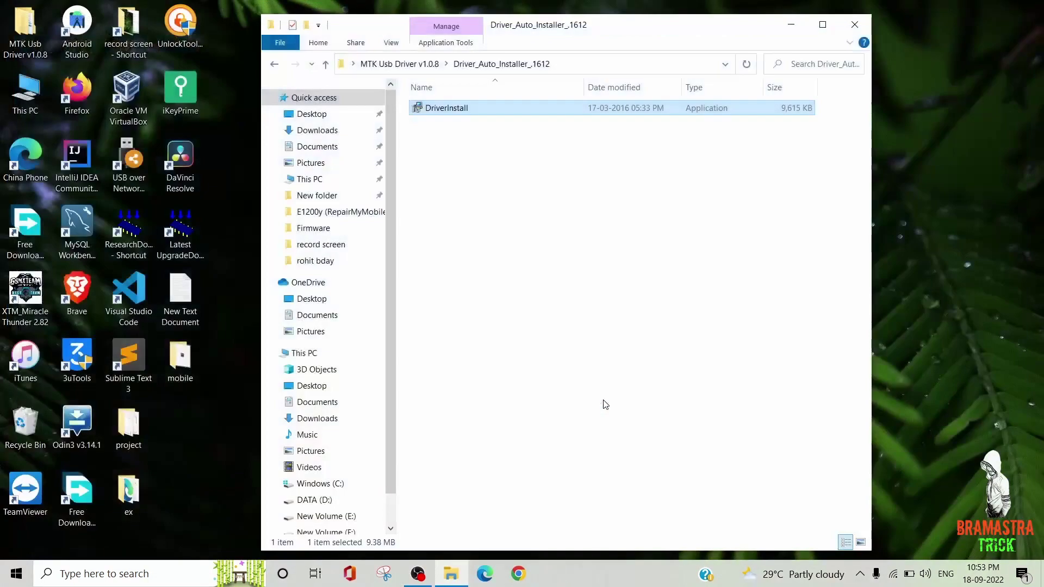
- Run DriverInstall from Driver_Auto_Installer_.1632 and start installing the third driver package
click(283, 63)
double_click(468, 138)
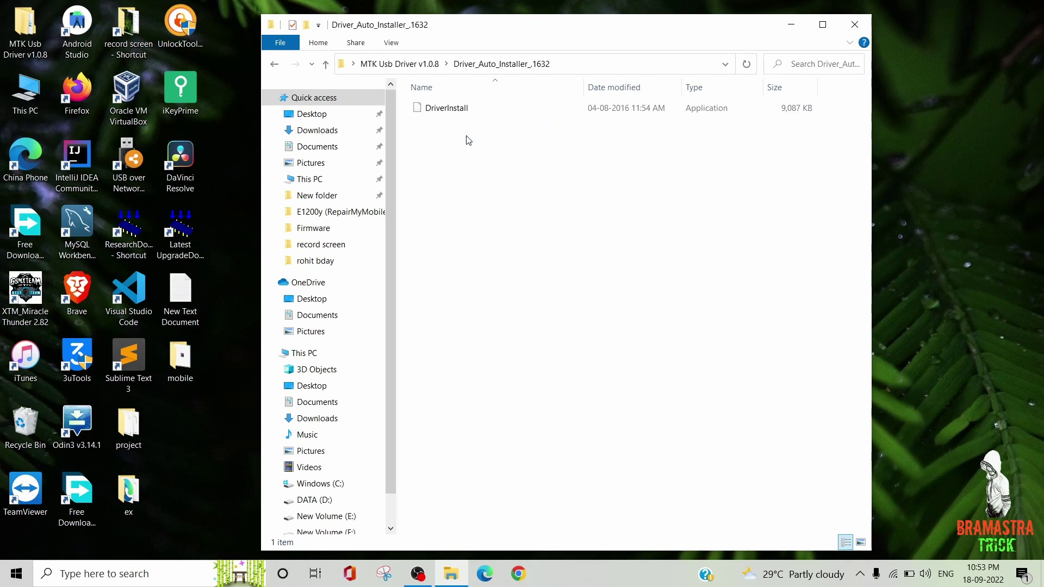
click(444, 114)
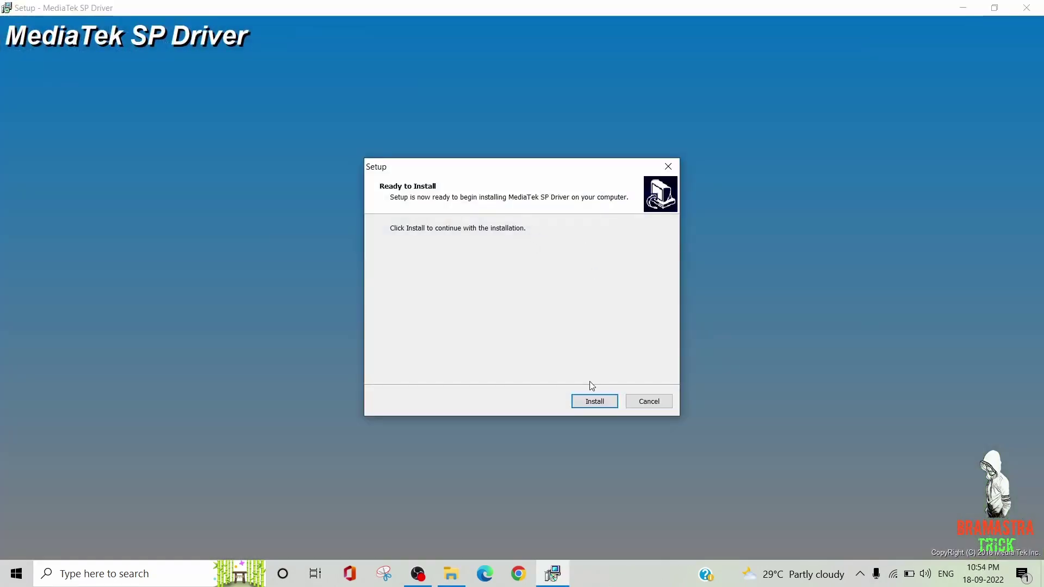
click(598, 401)
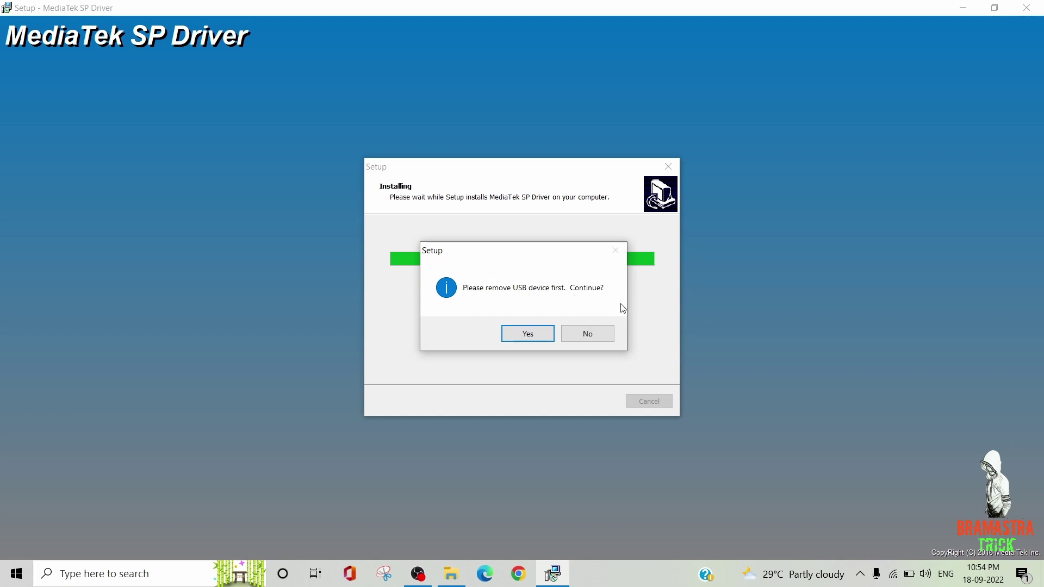
- Decline removing the USB device, dismiss the not-installed warning, and close setup and folder
click(596, 334)
click(601, 251)
click(610, 408)
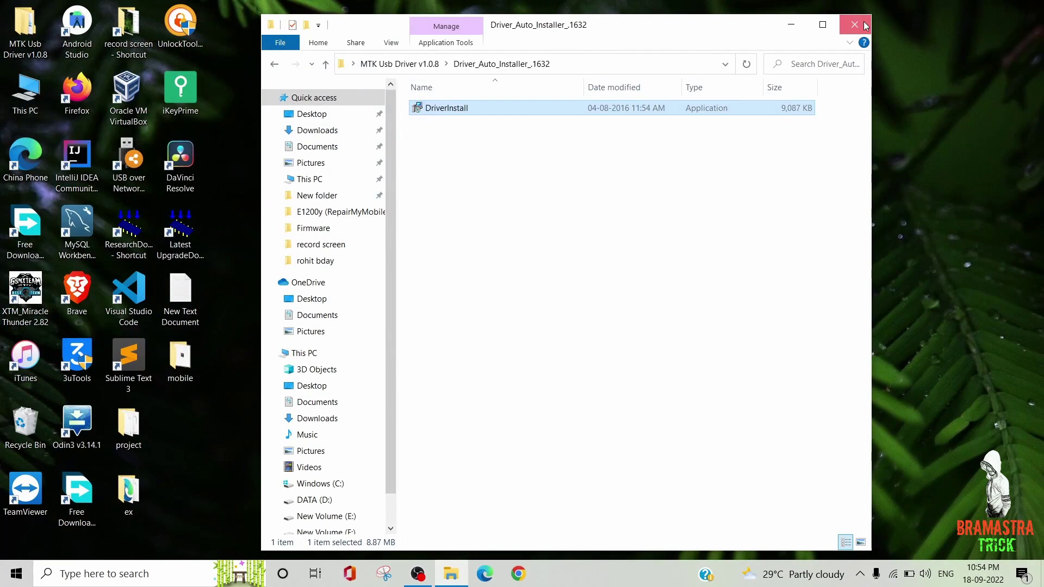
click(855, 24)
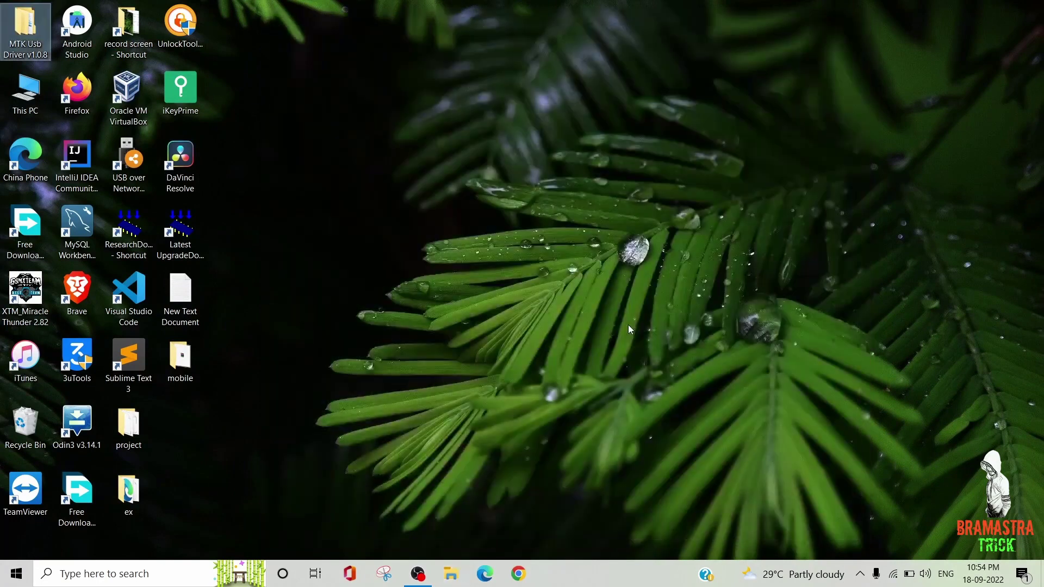
- In Brave, download QcomMtk_Driver_Setup_V3.0.3.exe via romprovider's 'Oppo Latest MTK QCOM 3.0.3' link
double_click(99, 288)
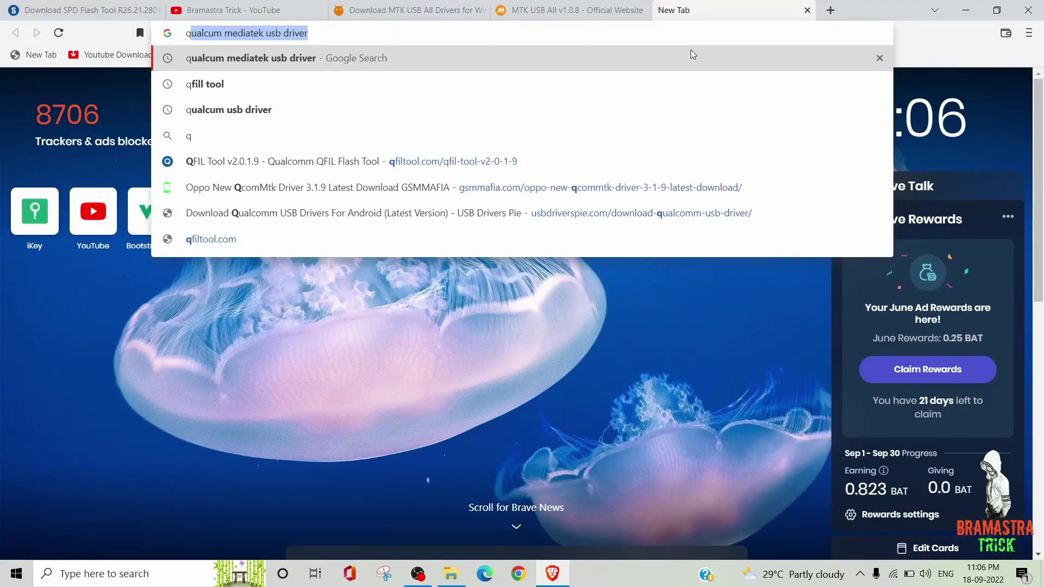
click(692, 57)
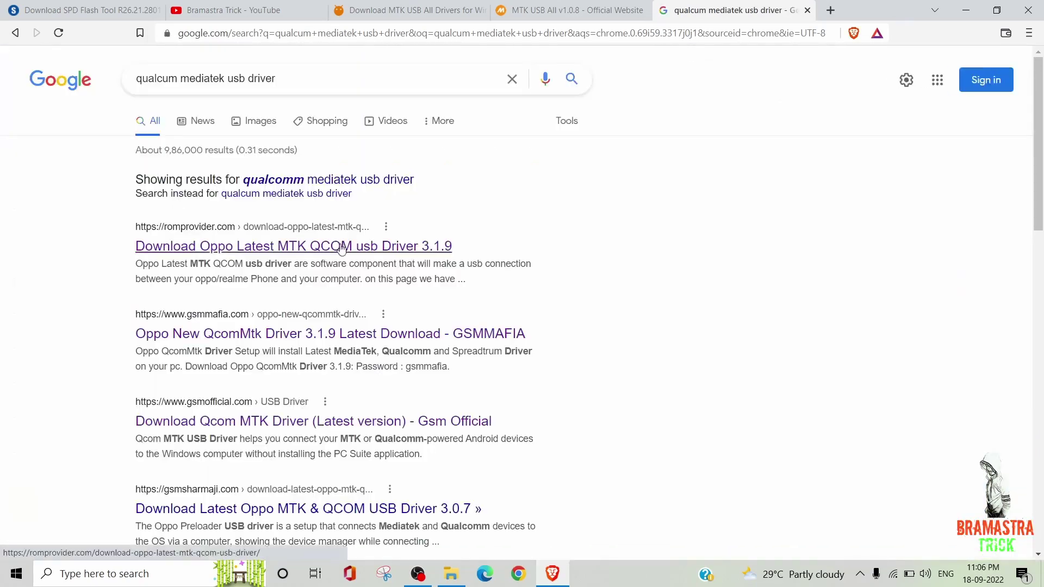
click(289, 245)
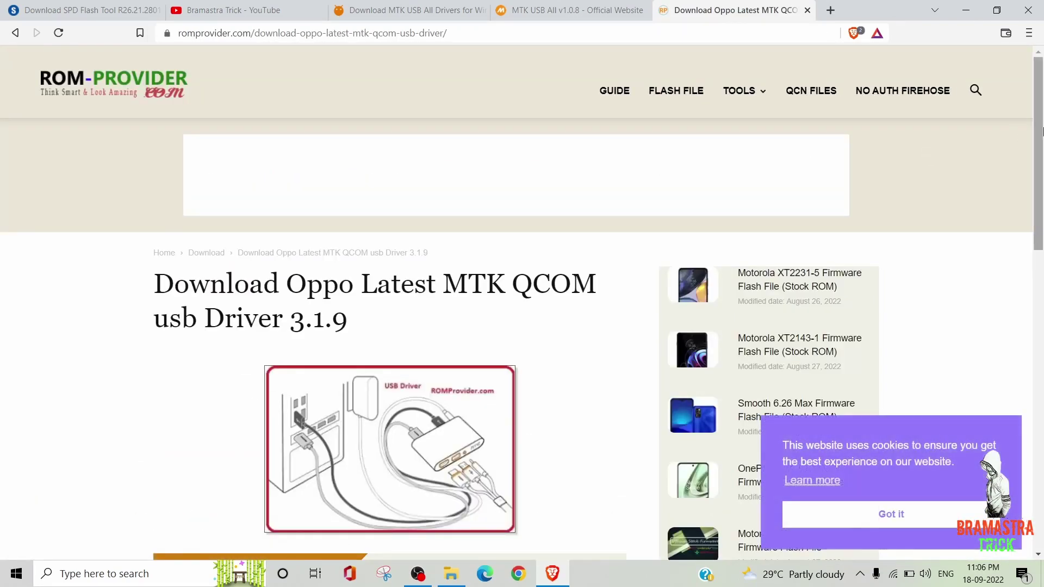
drag(1042, 131, 1041, 269)
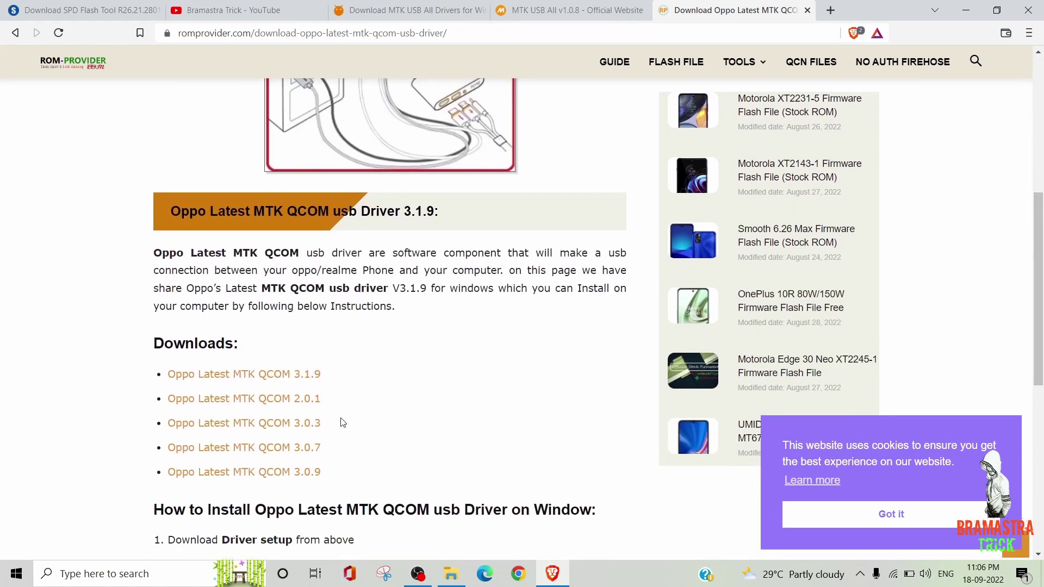
click(311, 425)
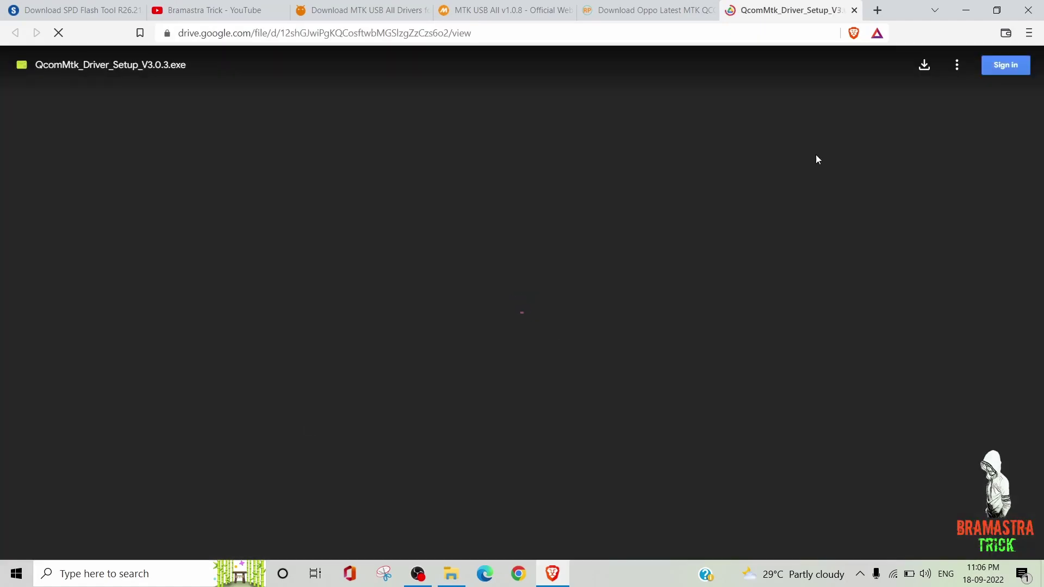
click(924, 65)
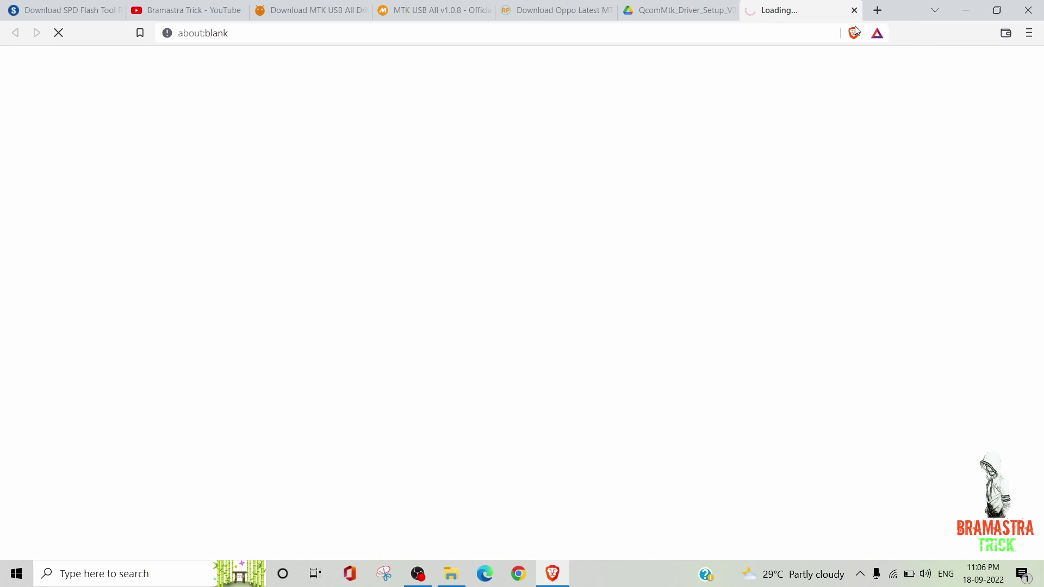
- Run QcomMtk_Driver_Setup_V3.0.3 from Downloads, close Explorer, and allow the setup to run
click(451, 573)
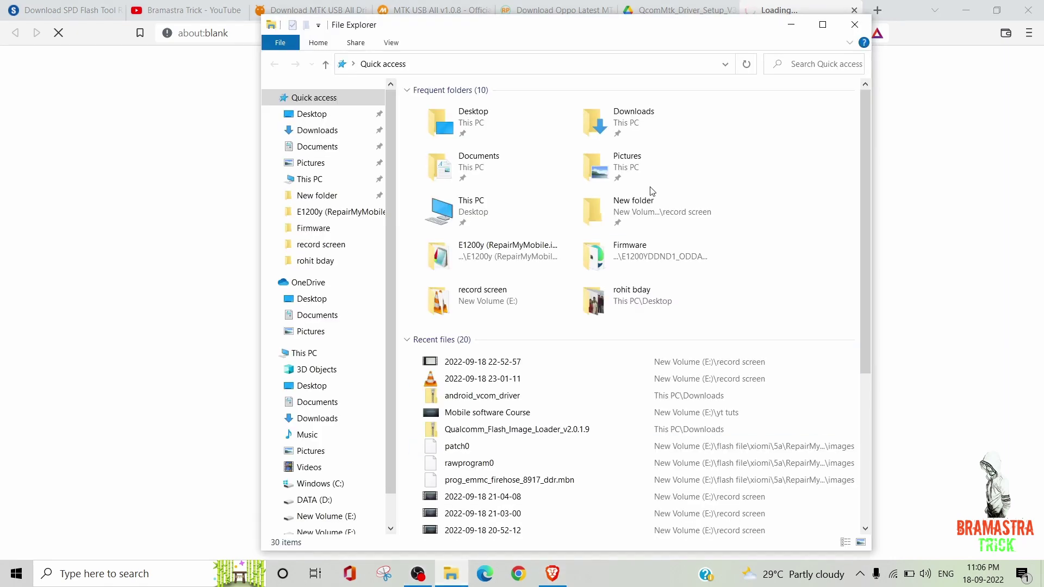
double_click(656, 117)
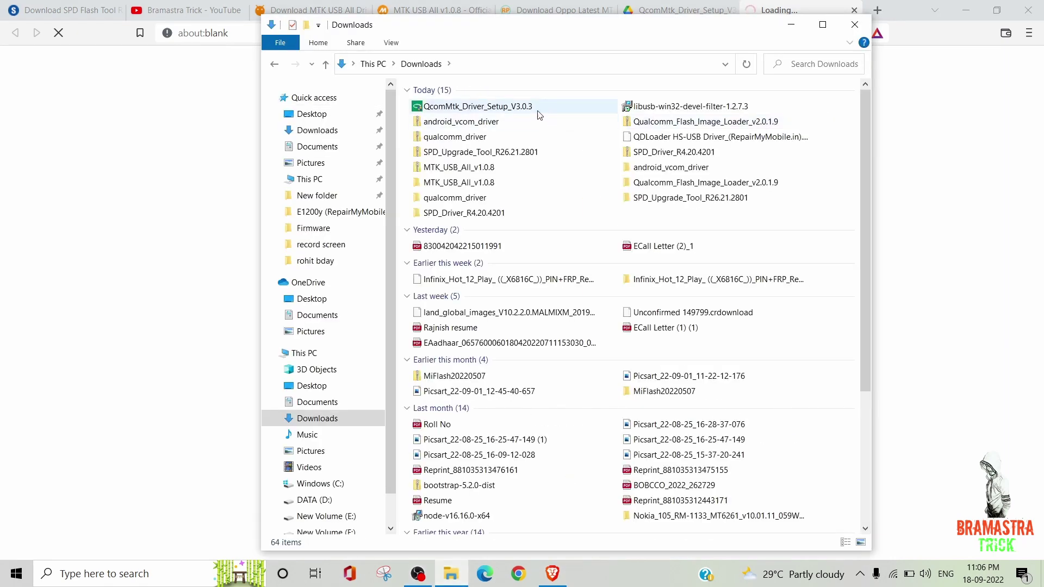
double_click(518, 107)
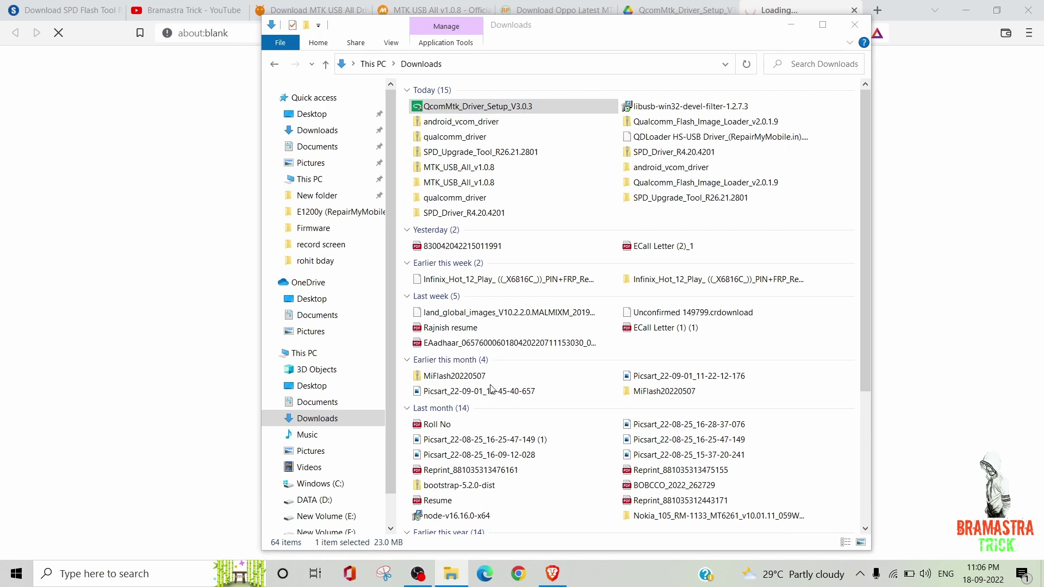
click(851, 25)
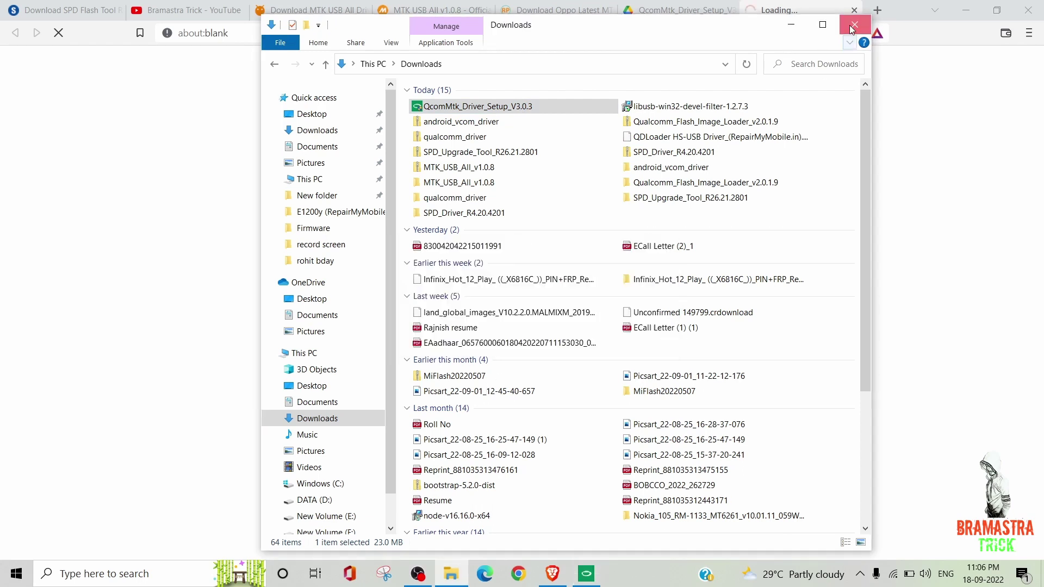
click(588, 337)
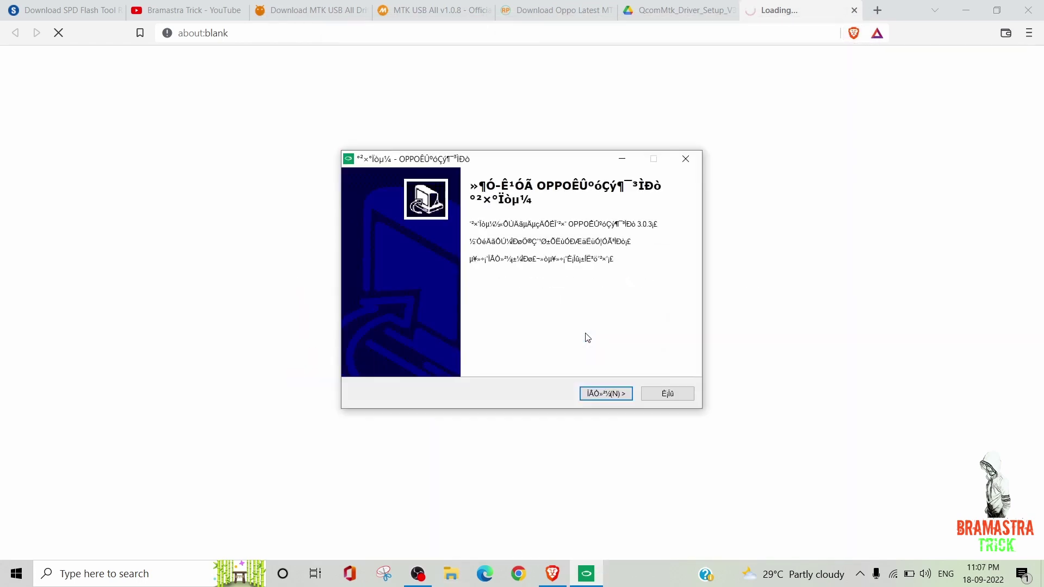
- Install the Oppo drivers, approving all ten unsigned driver warnings, then finish the setup
click(603, 394)
click(518, 312)
click(518, 312)
click(518, 312)
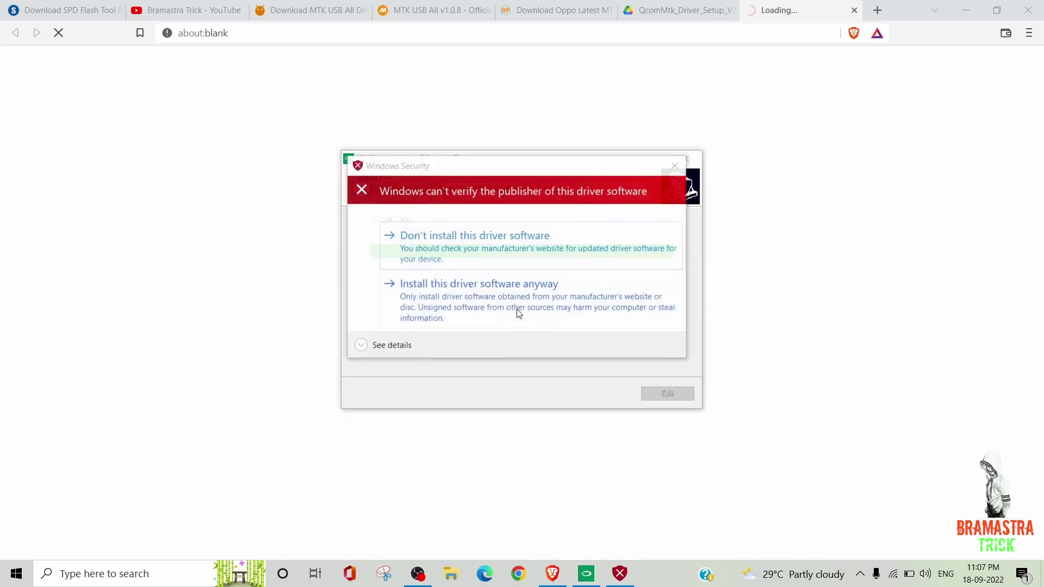
click(518, 312)
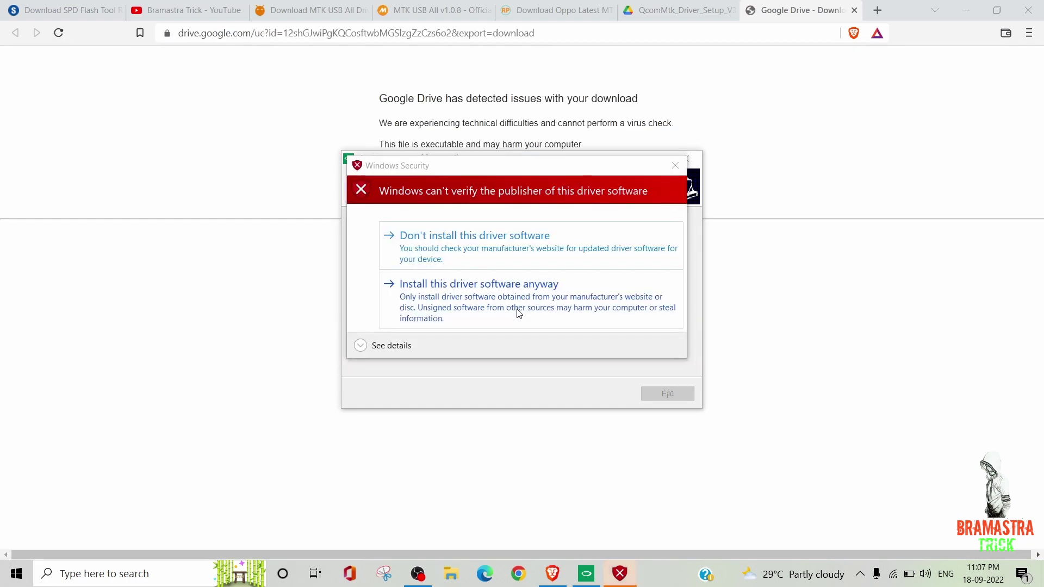
click(518, 313)
click(518, 313)
click(518, 312)
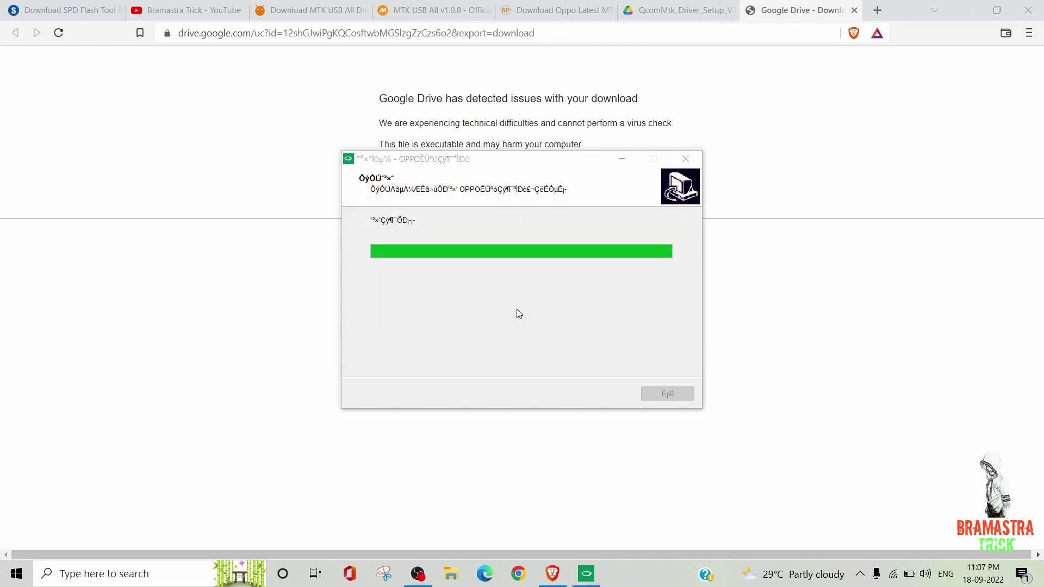
click(517, 312)
click(517, 312)
click(518, 312)
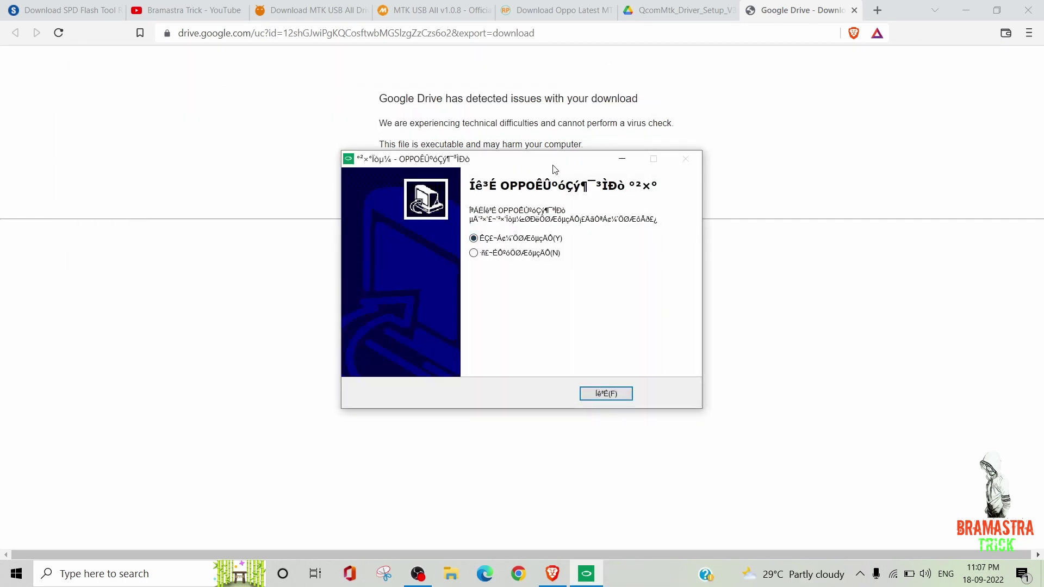
drag(545, 159, 634, 210)
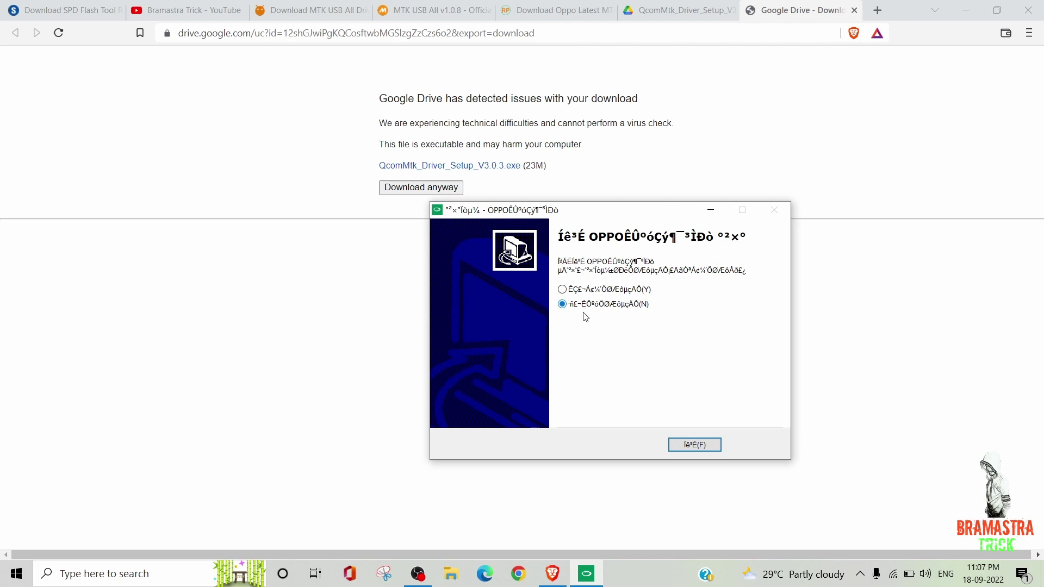
click(694, 445)
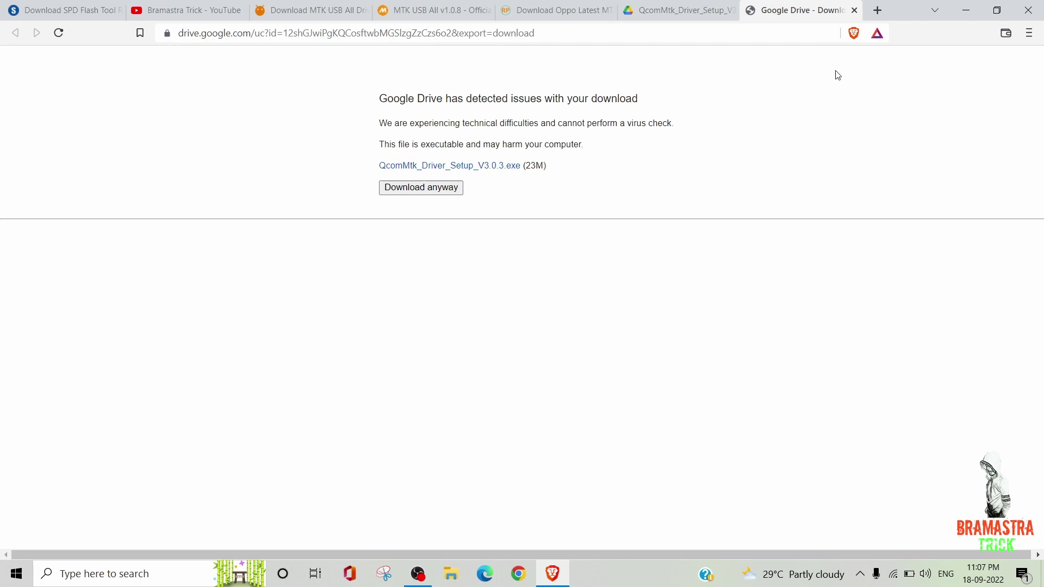
- Search 'lib usb driver' in a new tab, open the libusb-win32 SourceForge page, then close Brave
click(878, 10)
text(li)
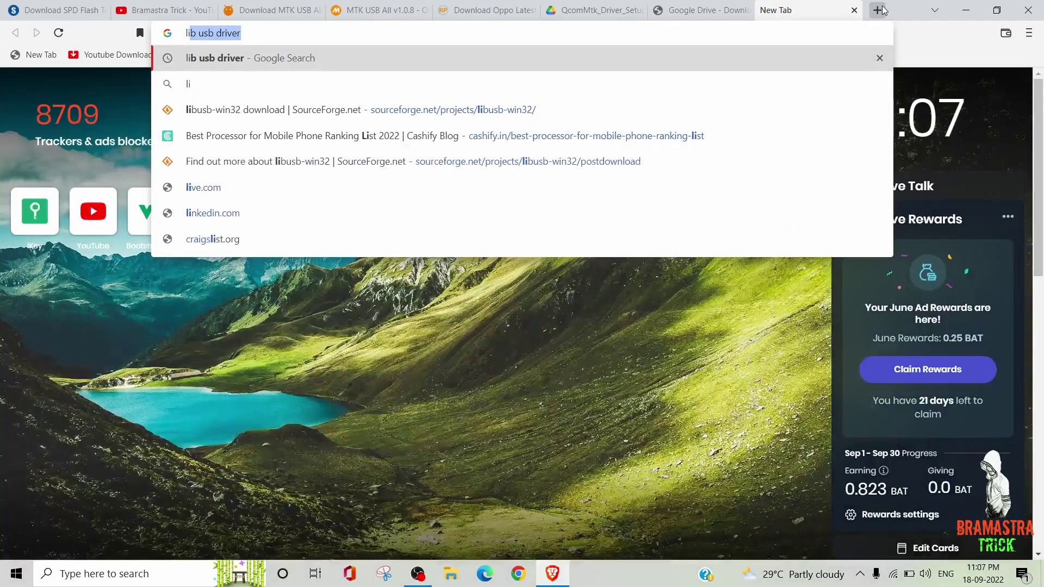
text(b)
key(Return)
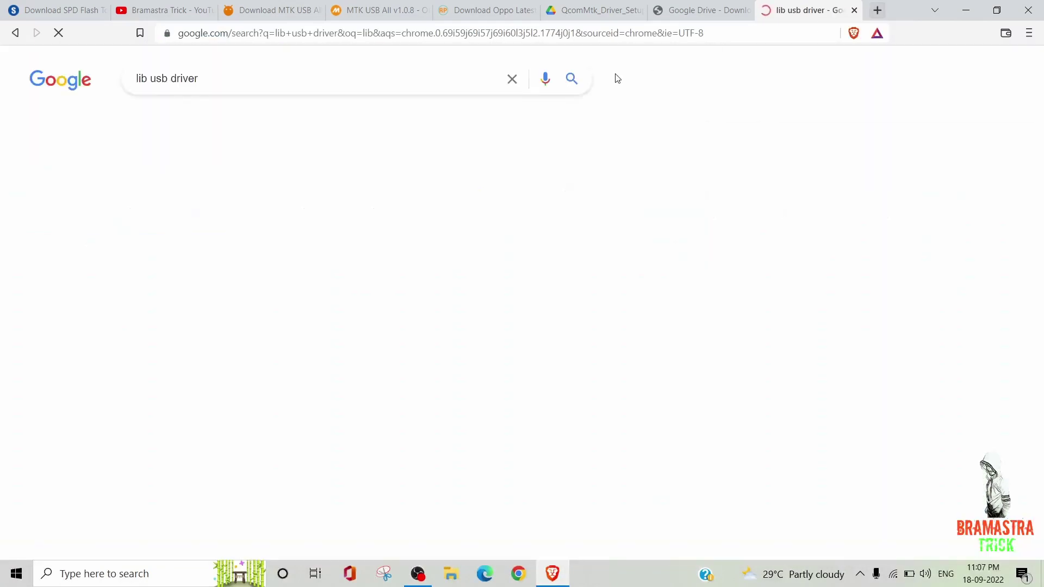
click(259, 248)
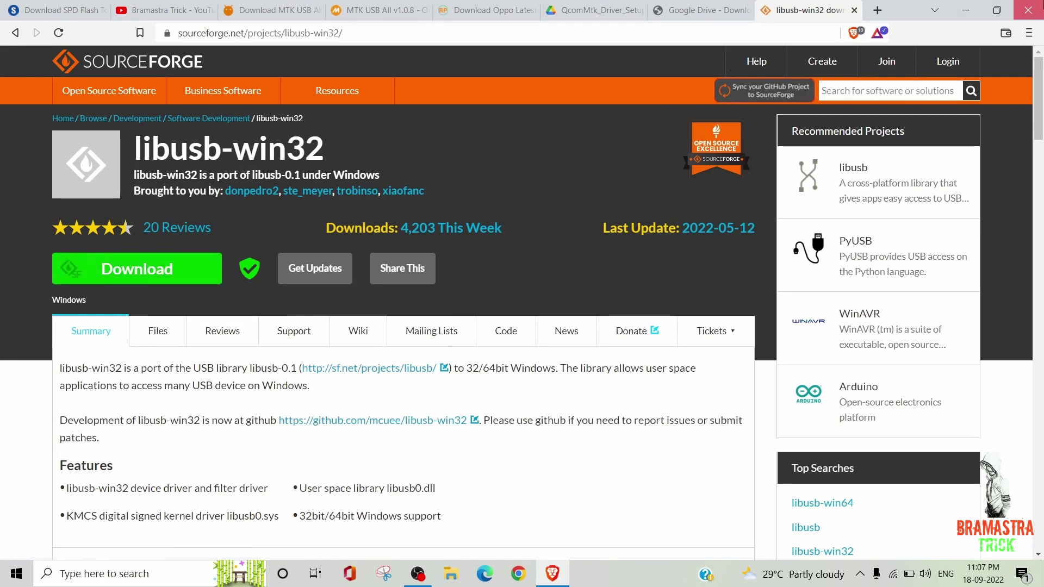
click(1027, 10)
- Confirm closing all Brave tabs and launch the libusb-win32-devel-filter-1.2.7.3 setup from Downloads
click(552, 173)
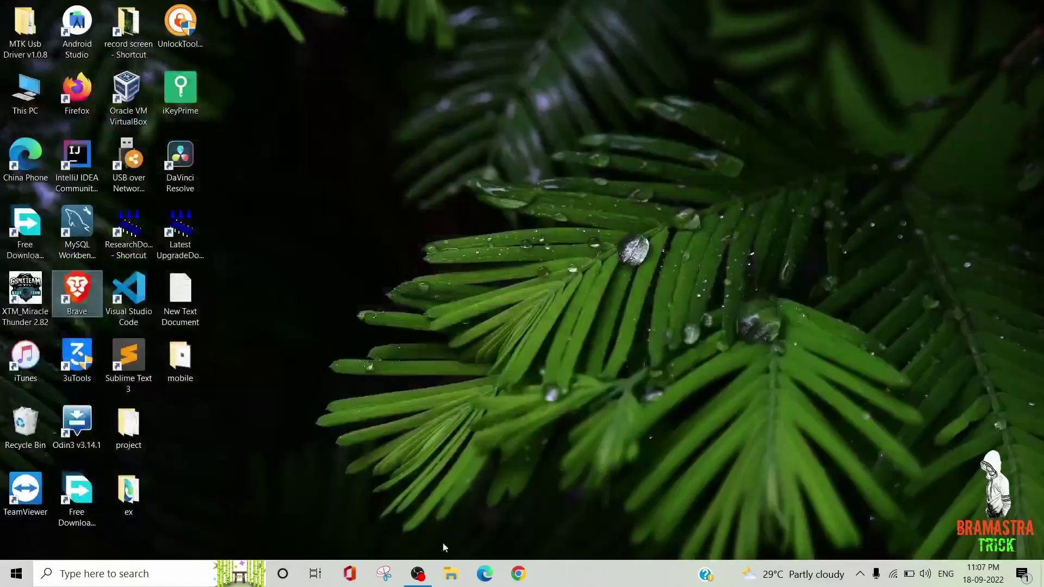
click(451, 573)
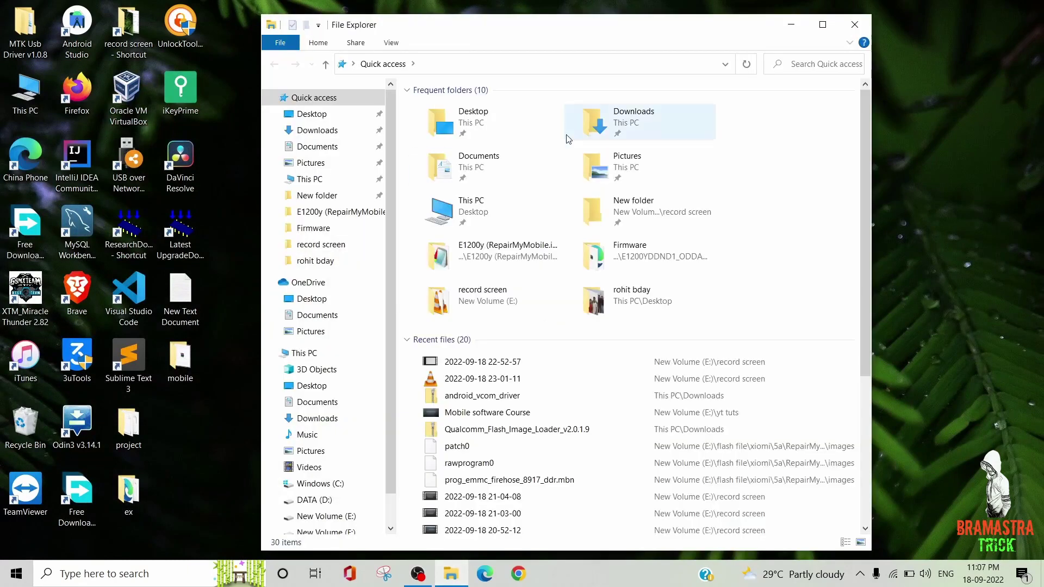
click(635, 140)
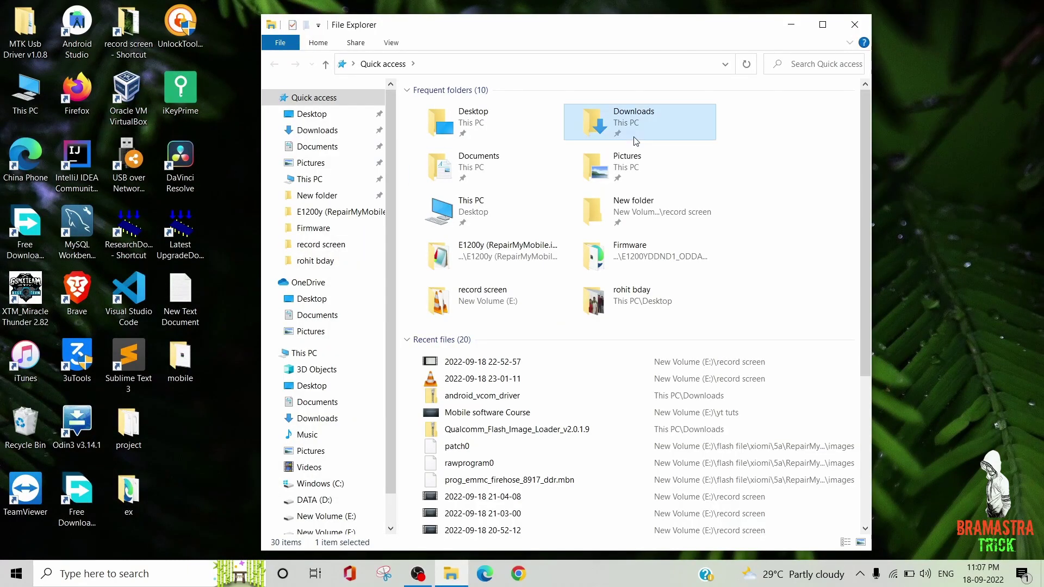
double_click(636, 141)
click(645, 106)
double_click(645, 106)
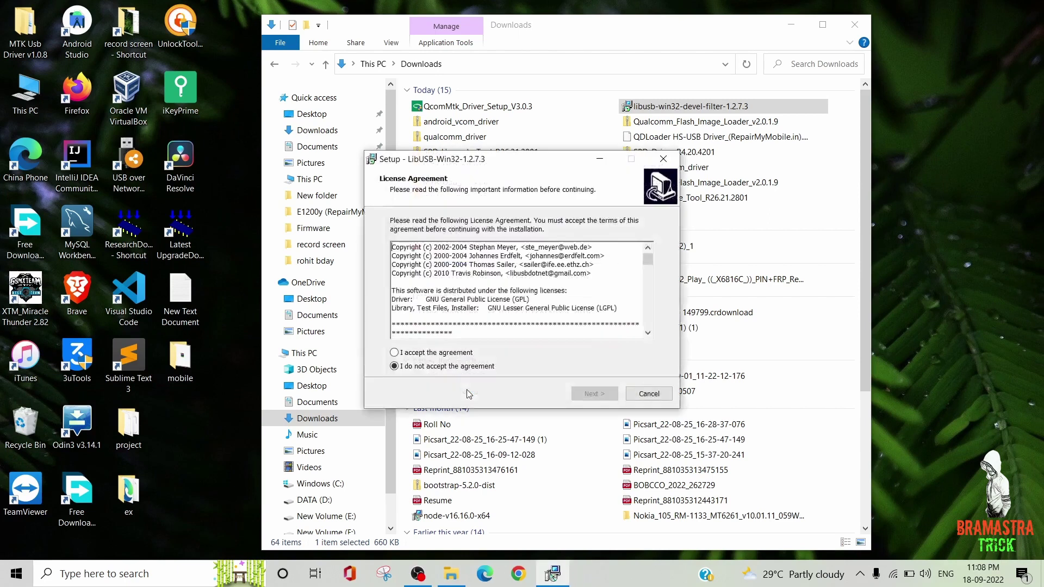
- Install LibUSB-Win32 with default location and Start Menu folder, postponing the restart, then close Downloads
click(395, 352)
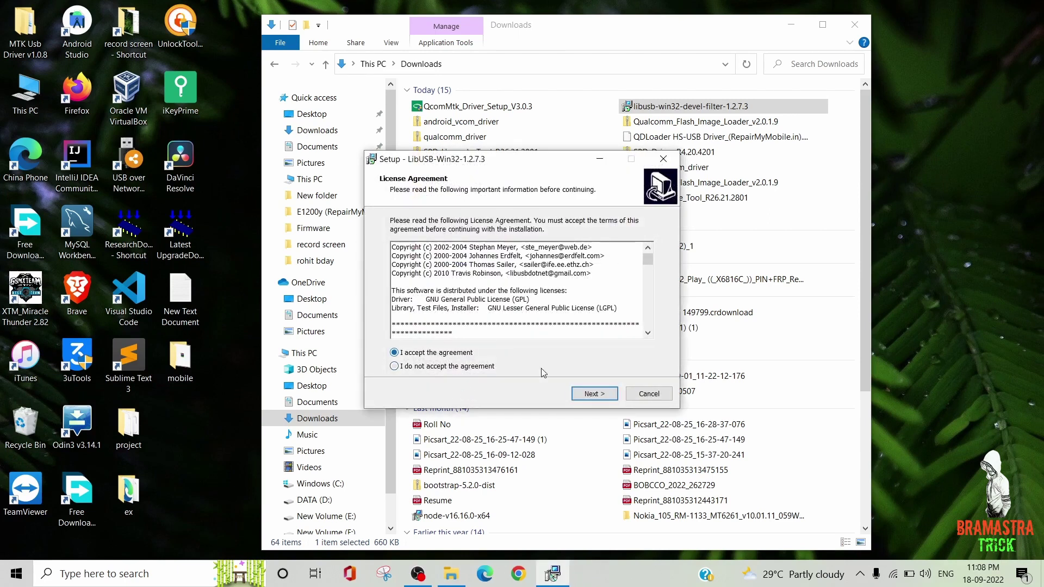
click(594, 393)
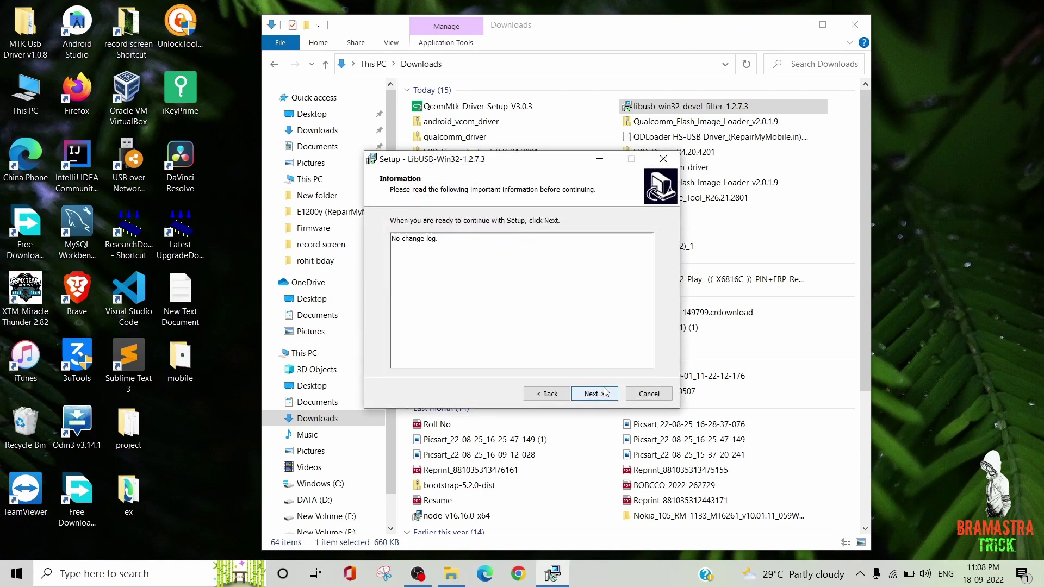
click(604, 391)
click(604, 392)
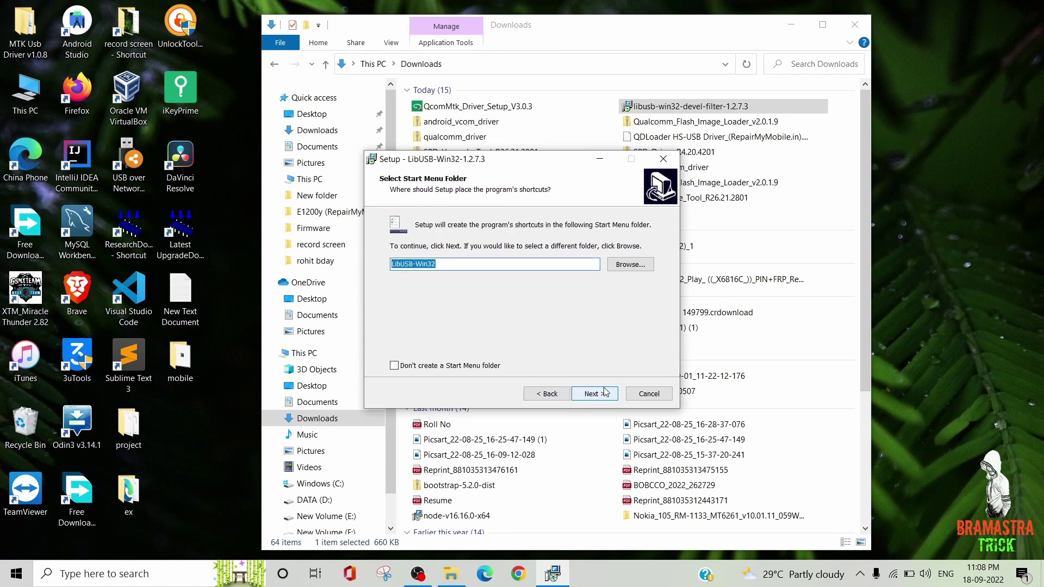
click(604, 392)
click(604, 392)
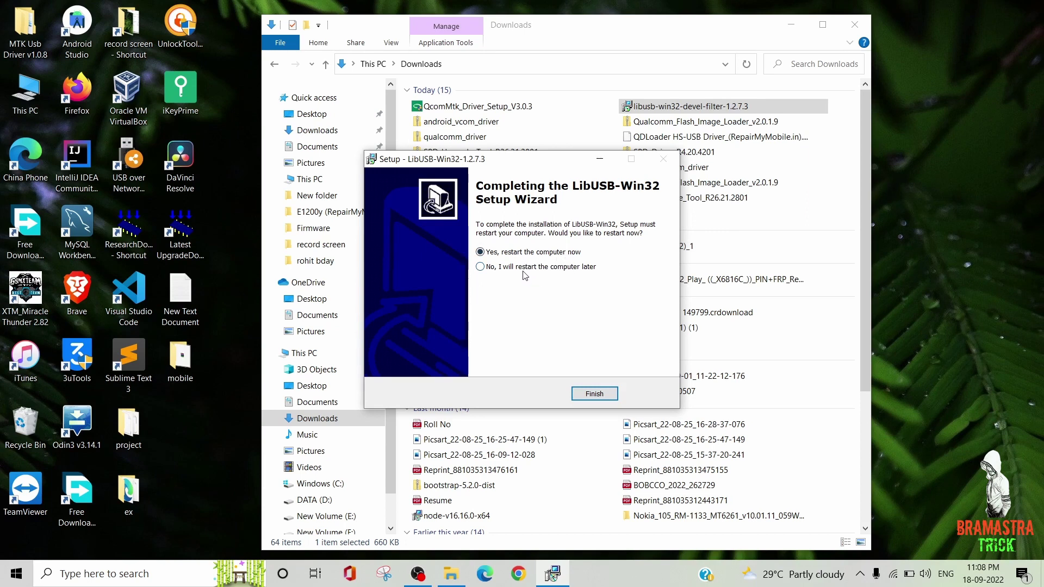
click(602, 392)
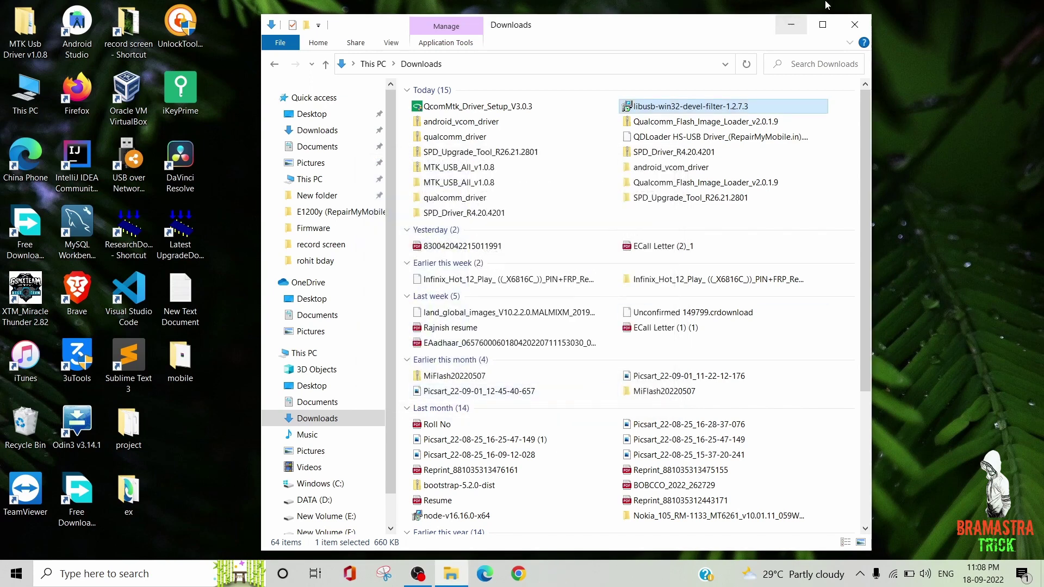
click(851, 22)
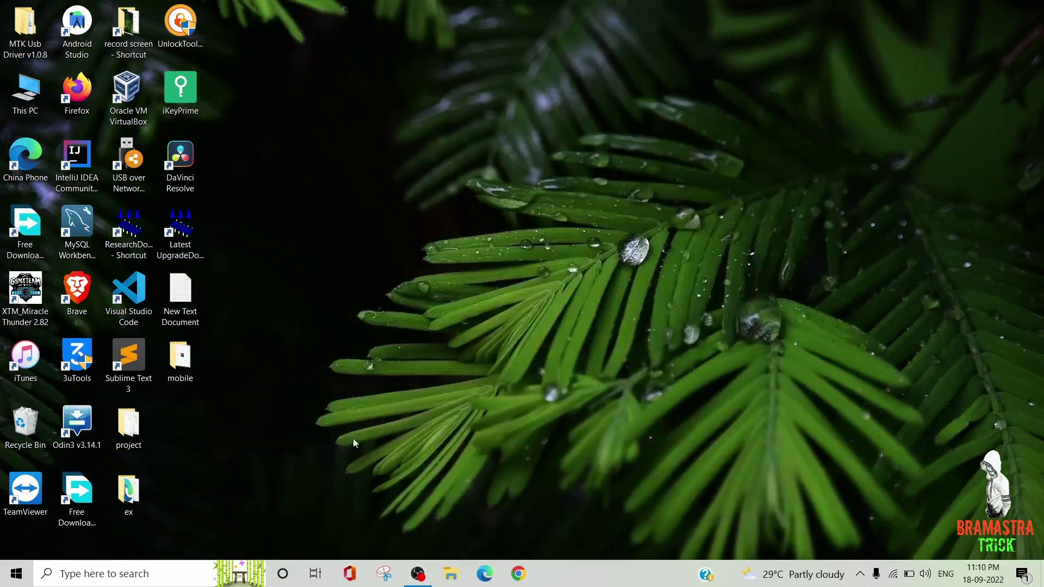
- Run libusb-win32-devel-filter-1.2.7.3.exe from Windows search through install, finishing with the filter wizard launched
click(137, 572)
text(lib)
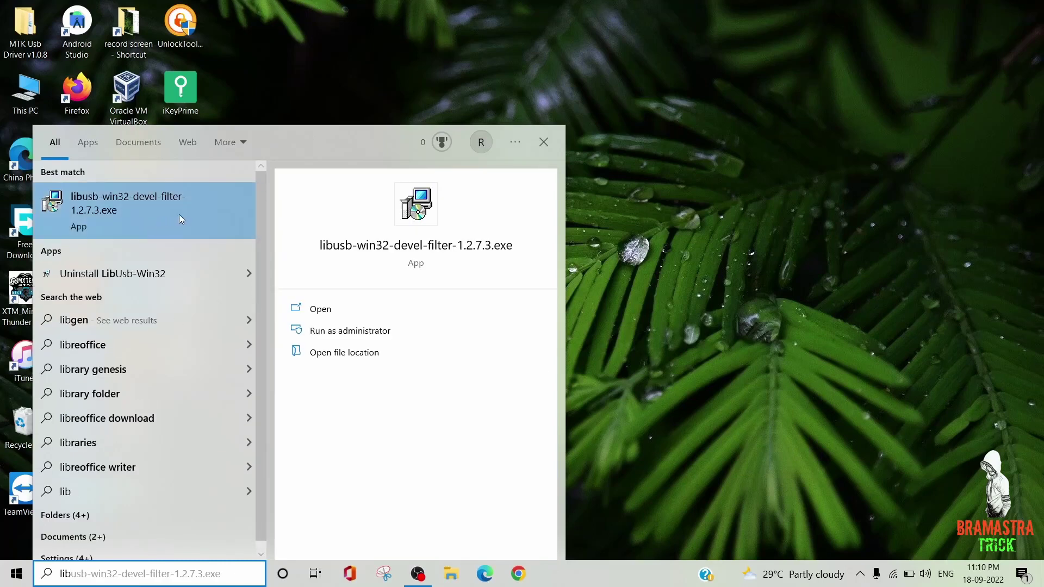
click(181, 215)
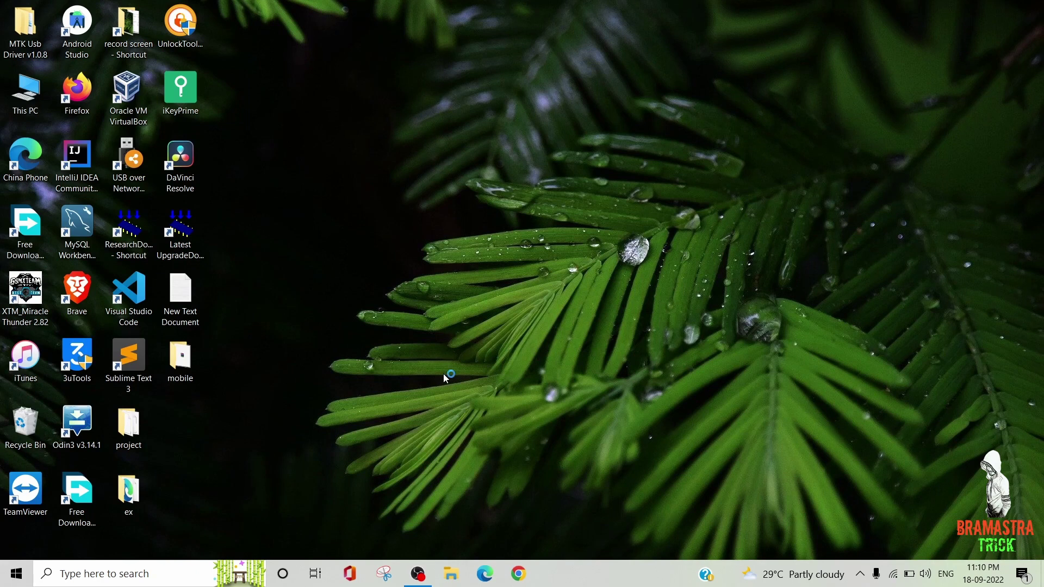
click(439, 353)
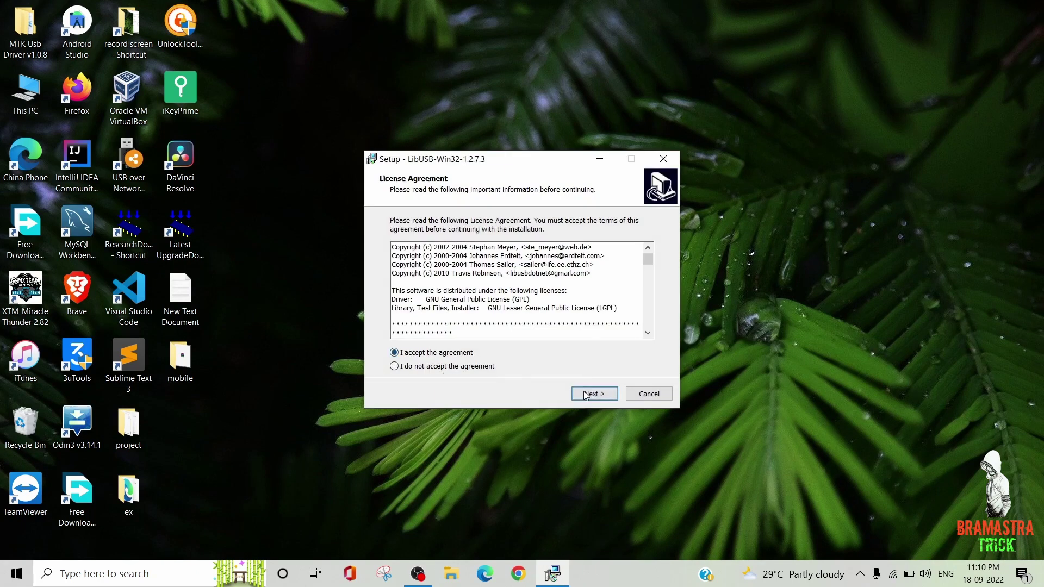
click(586, 395)
click(585, 395)
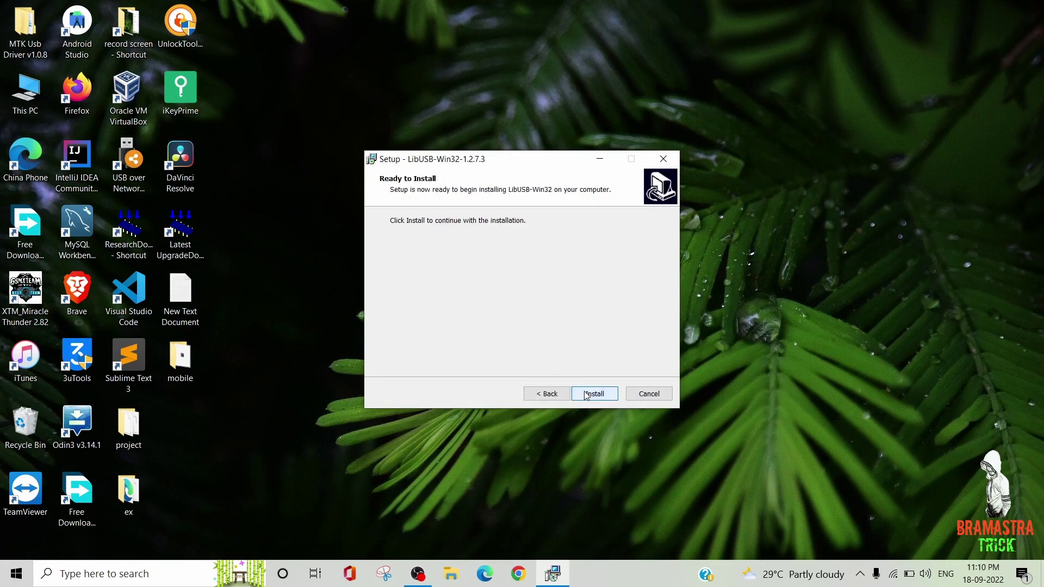
click(586, 395)
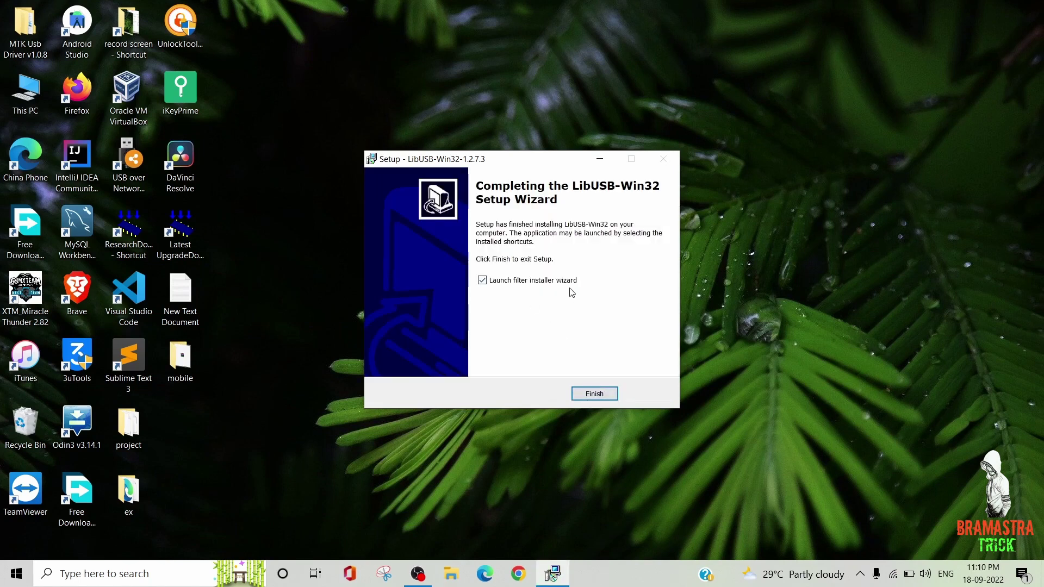
click(593, 393)
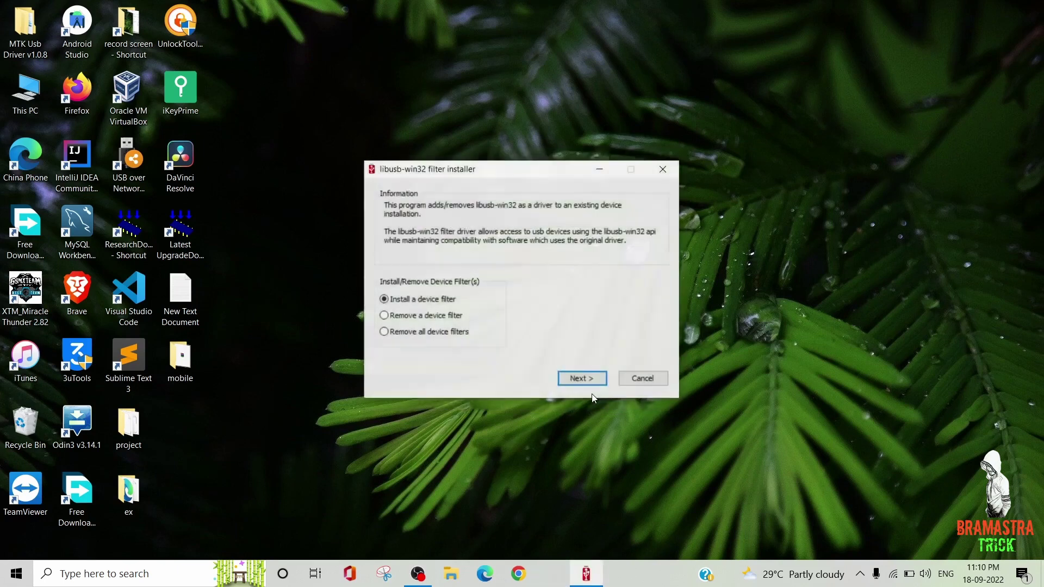
- Install a libusb-win32 device filter on the MediaTek PreLoader USB VCOM device and dismiss the success message
click(584, 380)
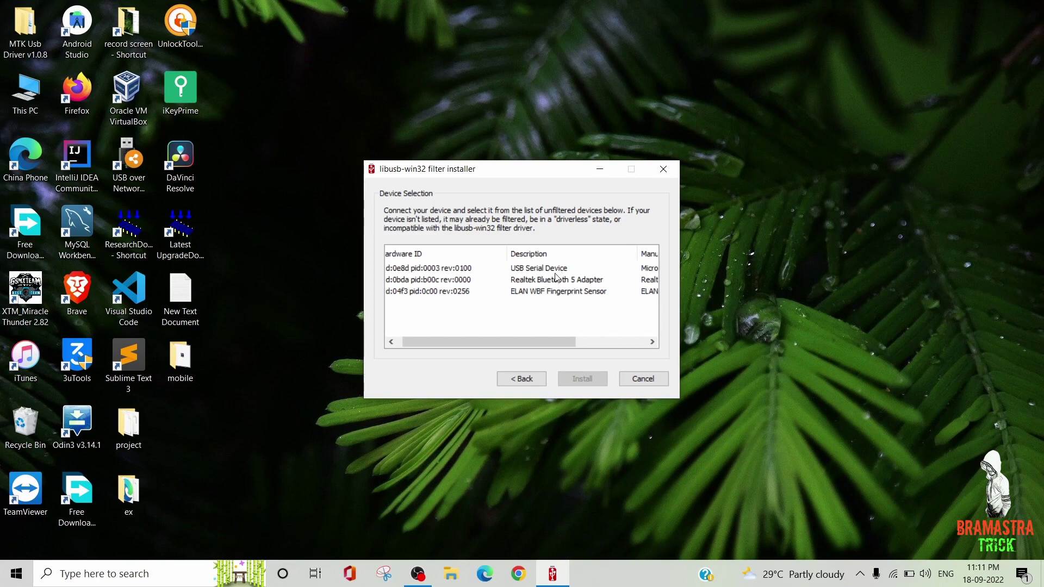
mouse_move(531, 338)
mouse_down()
mouse_move(585, 339)
mouse_move(519, 348)
mouse_up()
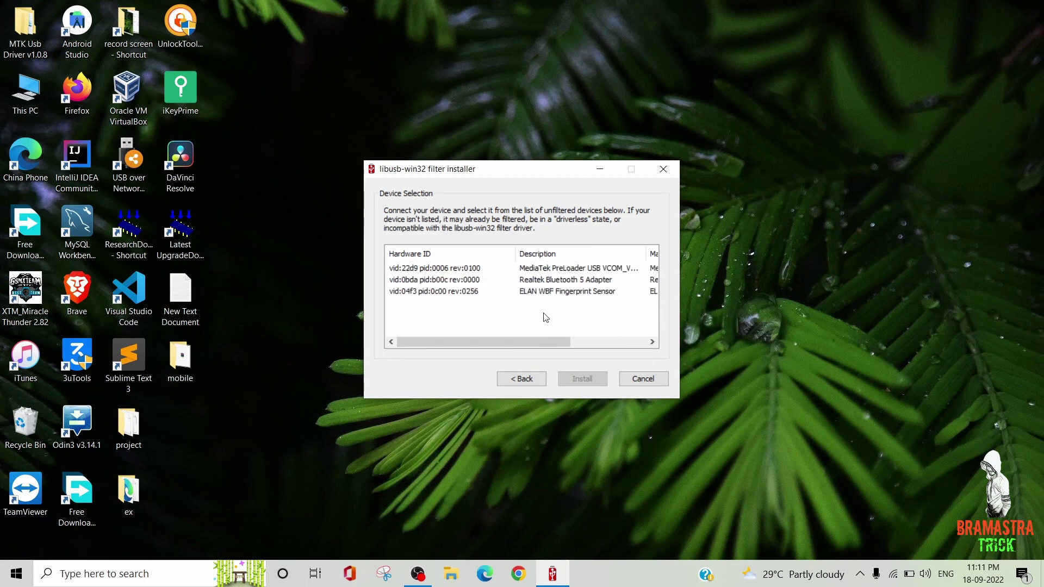
click(560, 269)
click(579, 377)
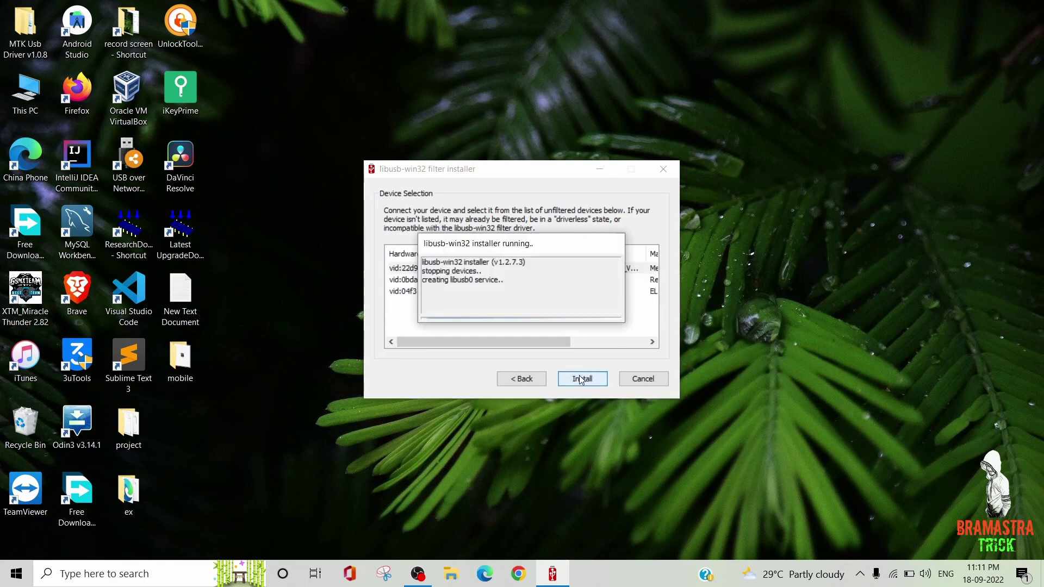
click(620, 338)
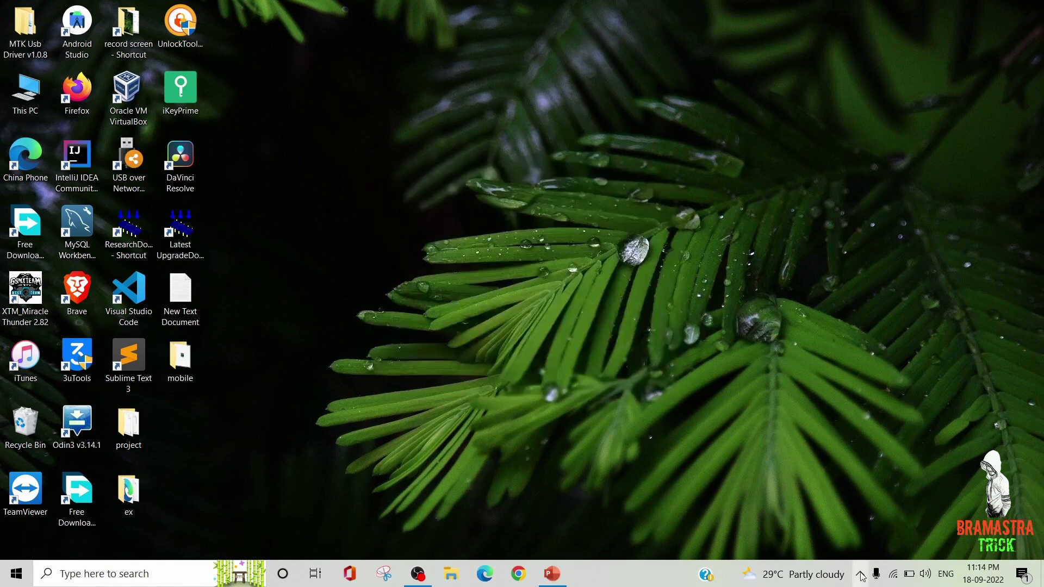
- Open Windows Security from the tray and switch Real-time protection off in Virus & threat protection settings
click(859, 574)
click(859, 519)
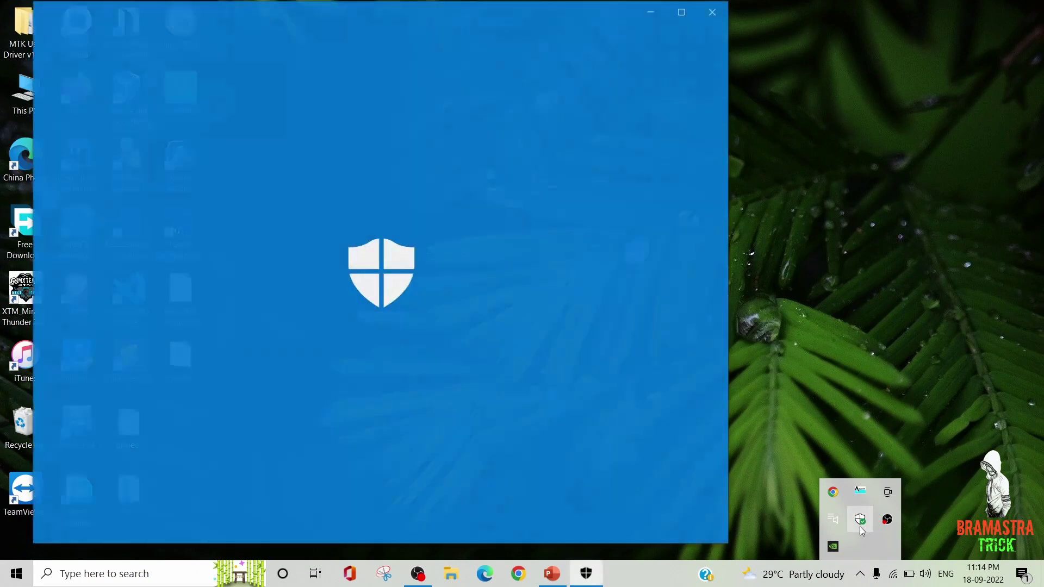
click(354, 227)
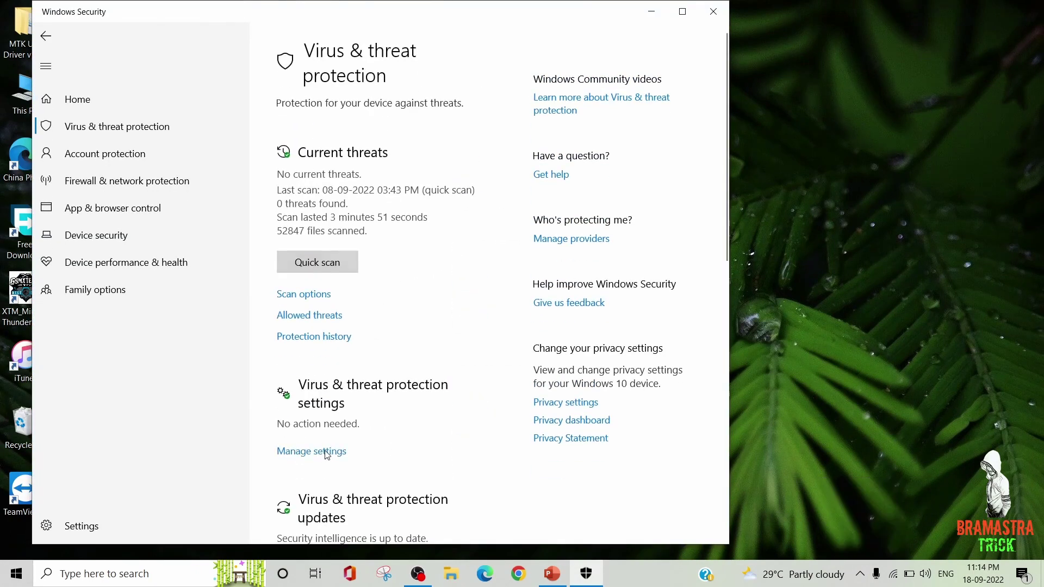
click(325, 451)
click(291, 254)
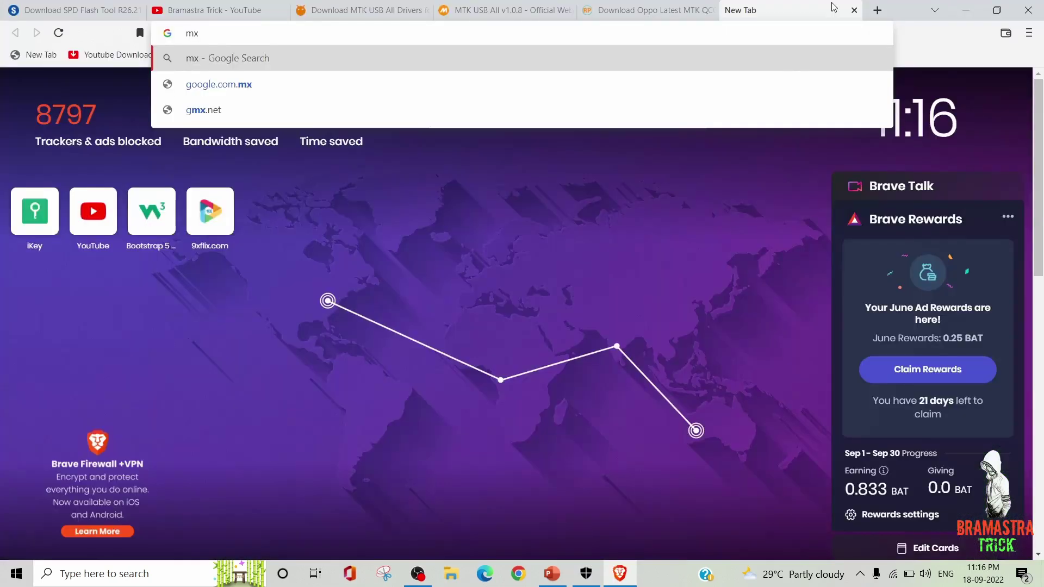
- Search the web for 'mct bypass tool' and open the gsmsharmaji download page
text(t)
key(Right)
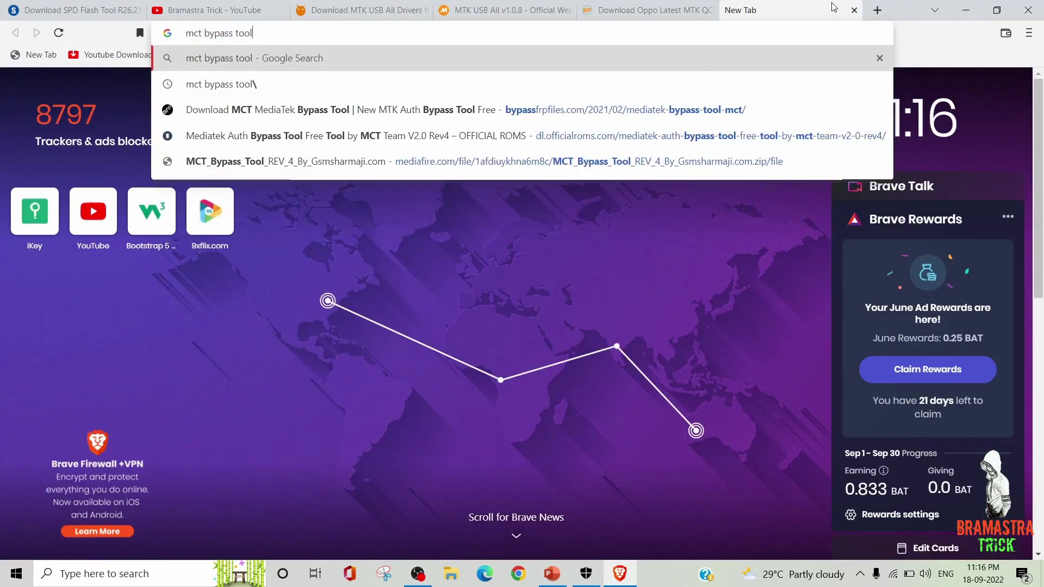
key(Return)
click(325, 284)
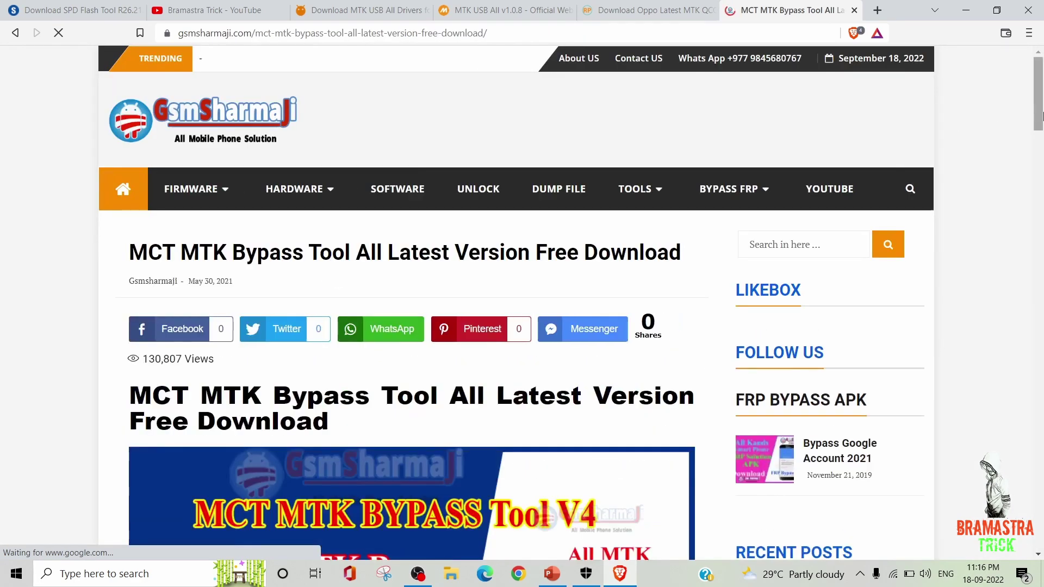
drag(1041, 115, 1041, 306)
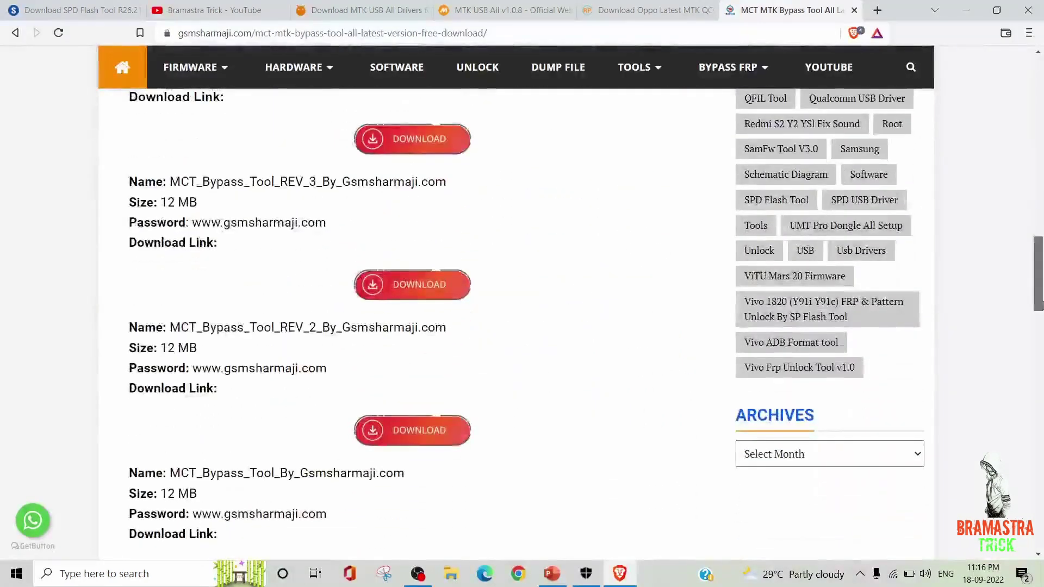
scroll(428, 370, up, 4)
- Download the MCT_Bypass_Tool_REV_4 zip via MediaFire, save it to Downloads, and minimise Brave
click(427, 369)
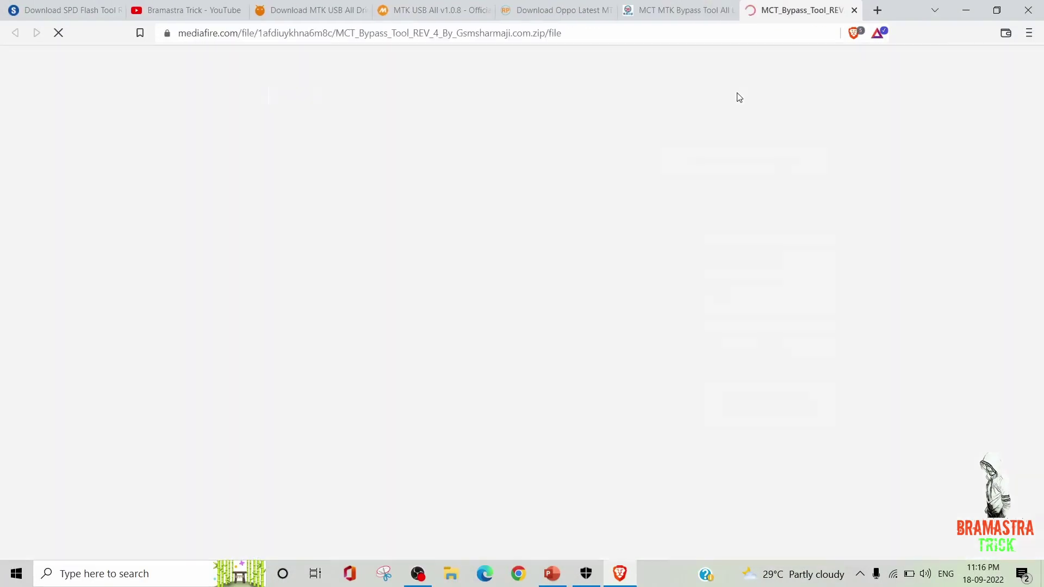
click(743, 144)
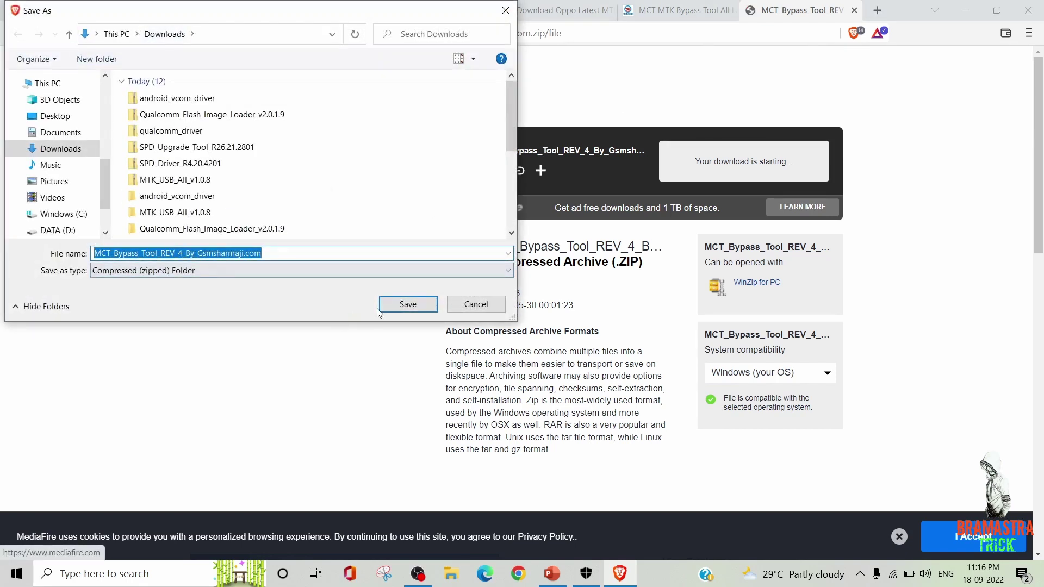
click(405, 304)
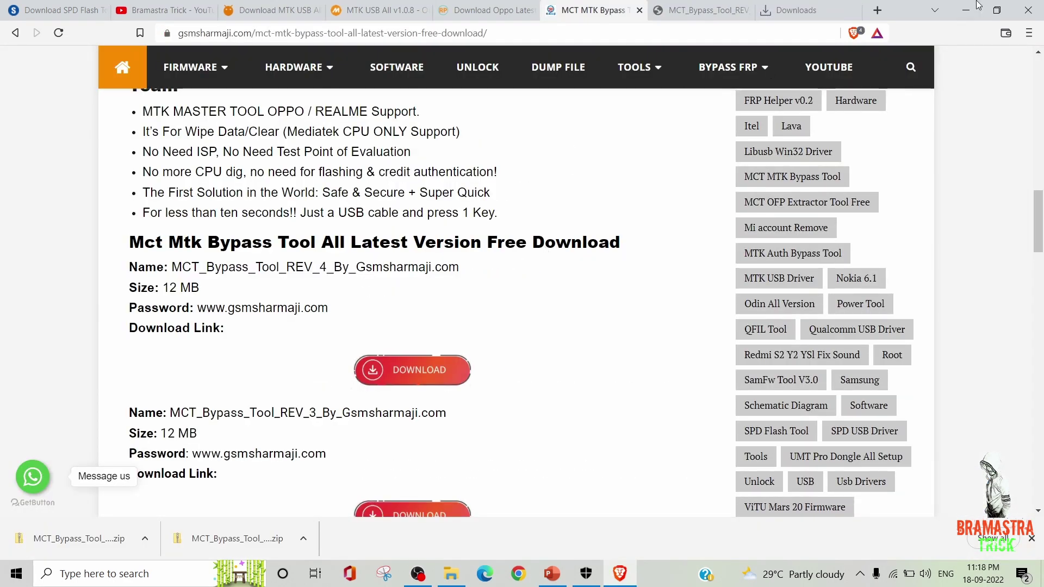
click(960, 14)
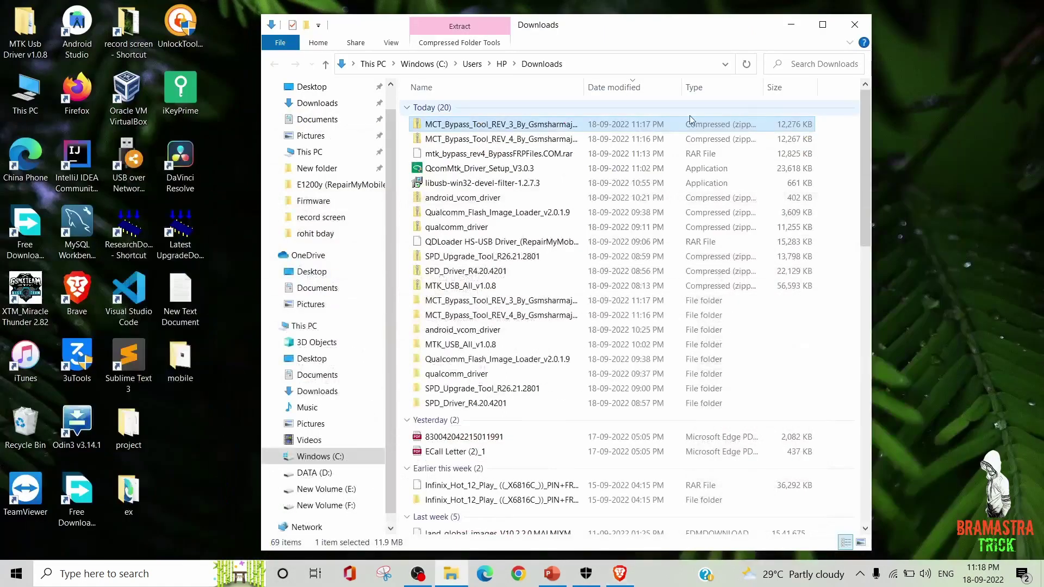
- Open the 7-Zip Extract files dialog for the MCT_Bypass_Tool_REV_4_By_Gsmsharmaji.com zip
right_click(578, 143)
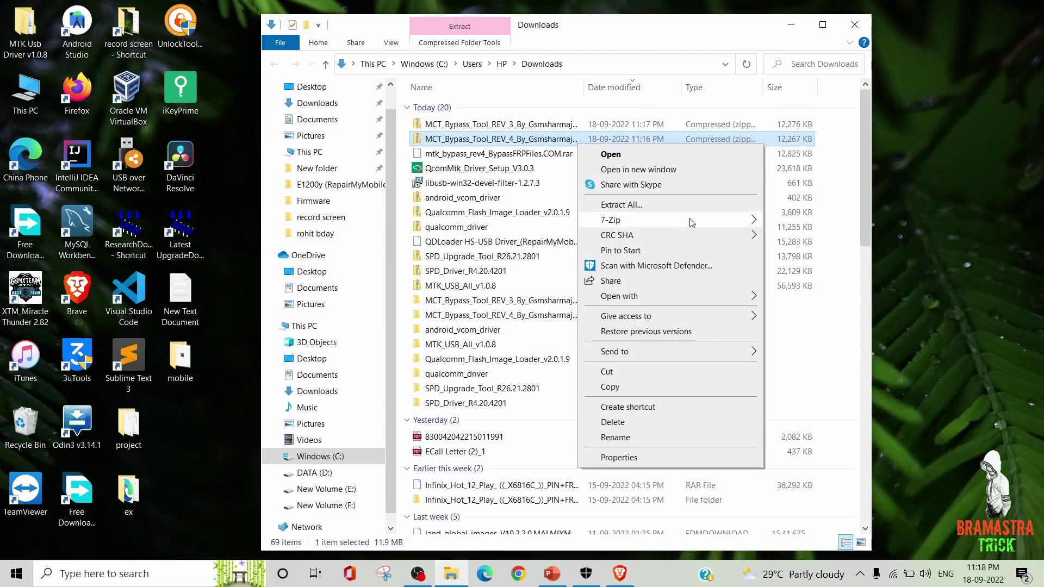
mouse_move(687, 218)
click(454, 252)
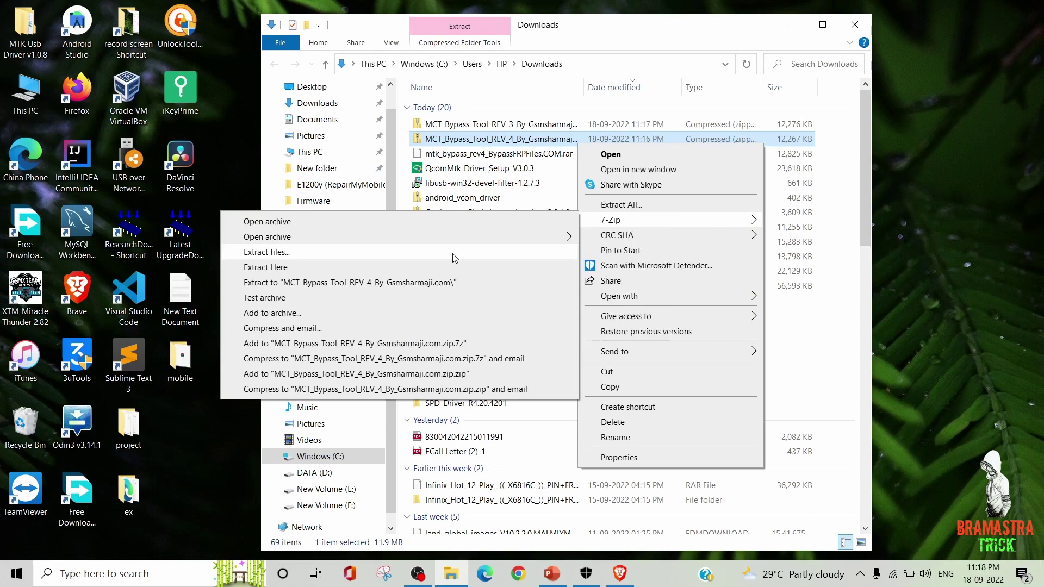
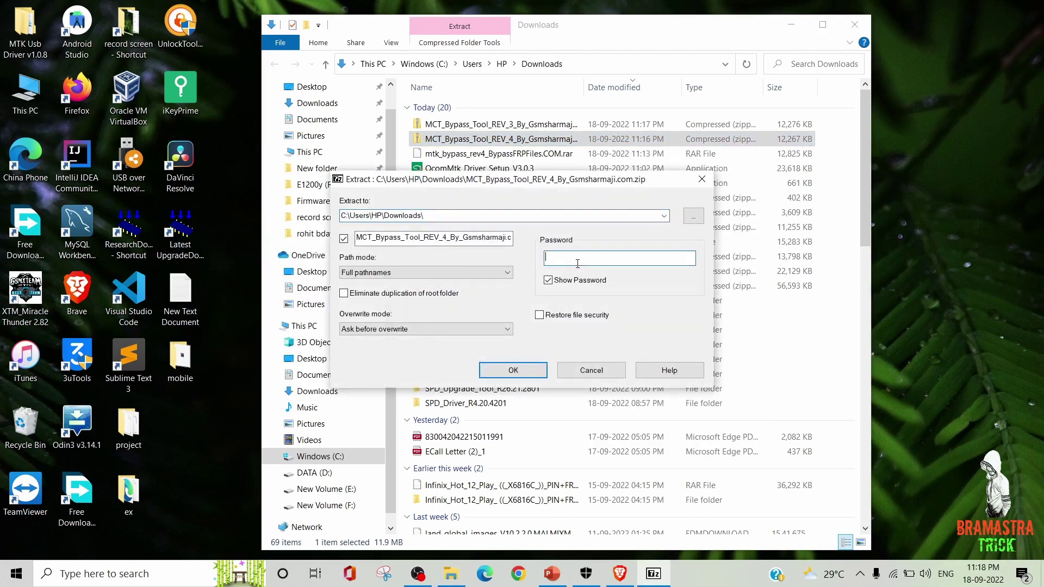
- Type the archive password into the Extract dialog's Password field, inserting the missing letters
text(.sharmaji)
click(563, 257)
text(gsm)
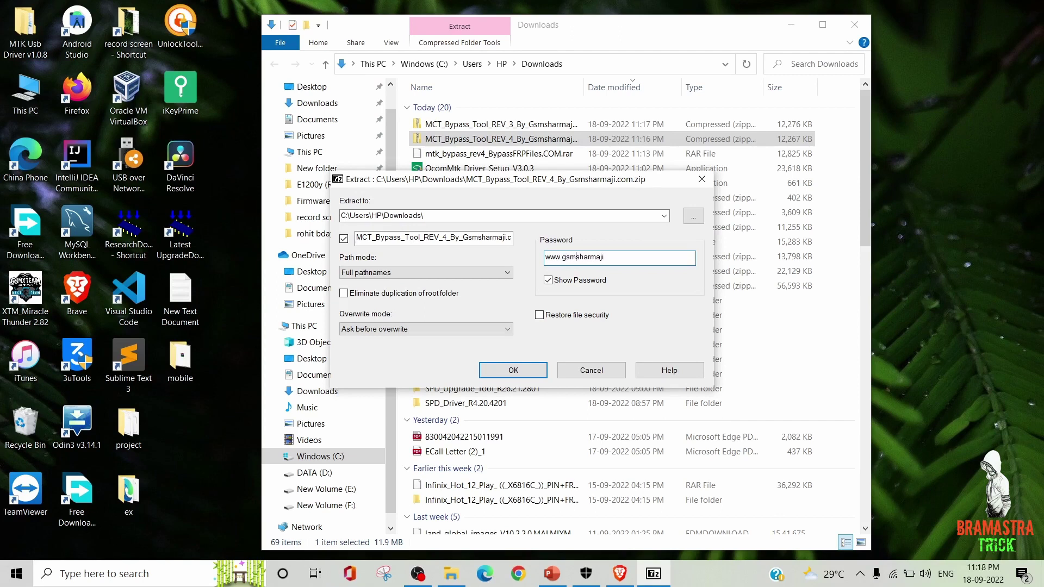
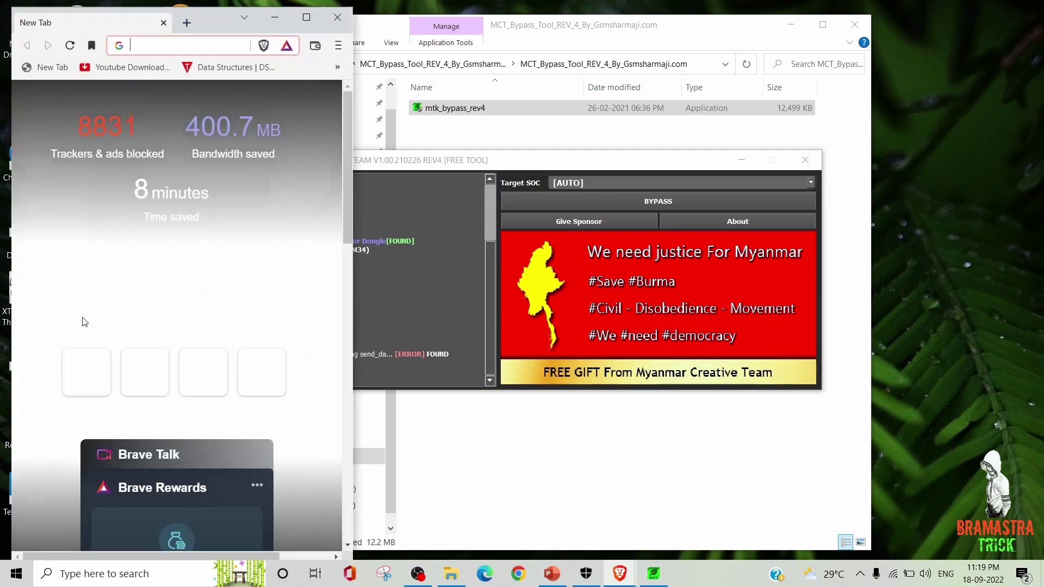
- Search Google for 'spd flash tool', glance at the Android MTK result, and return to the results
click(306, 21)
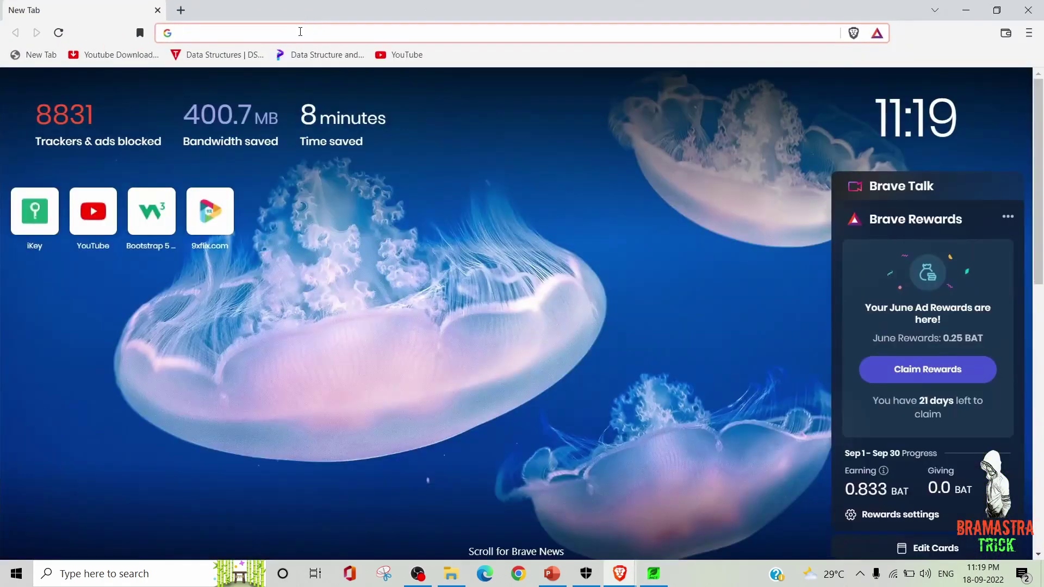
text(sp)
key(BackSpace)
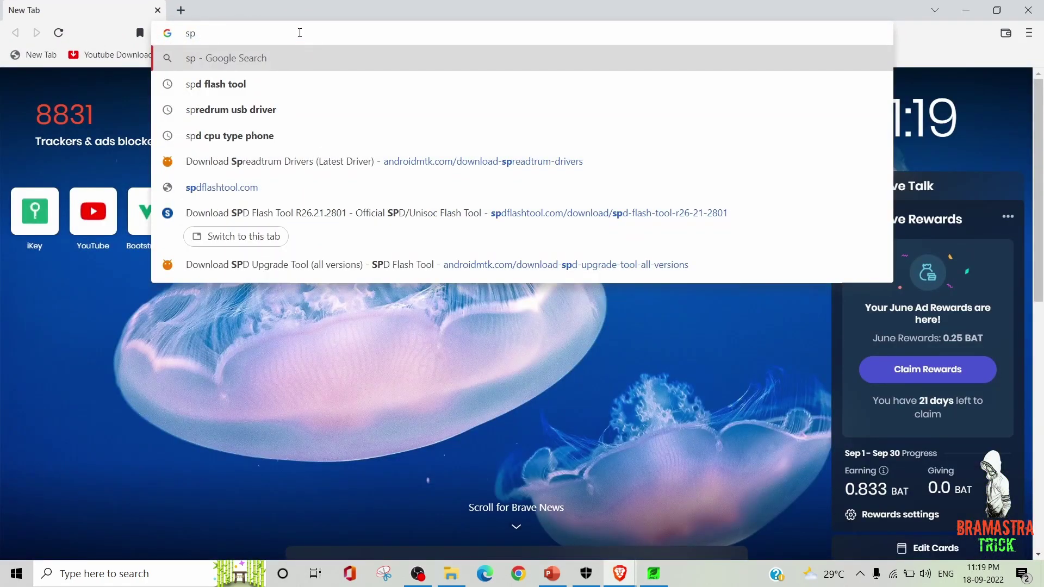
key(Down)
key(Return)
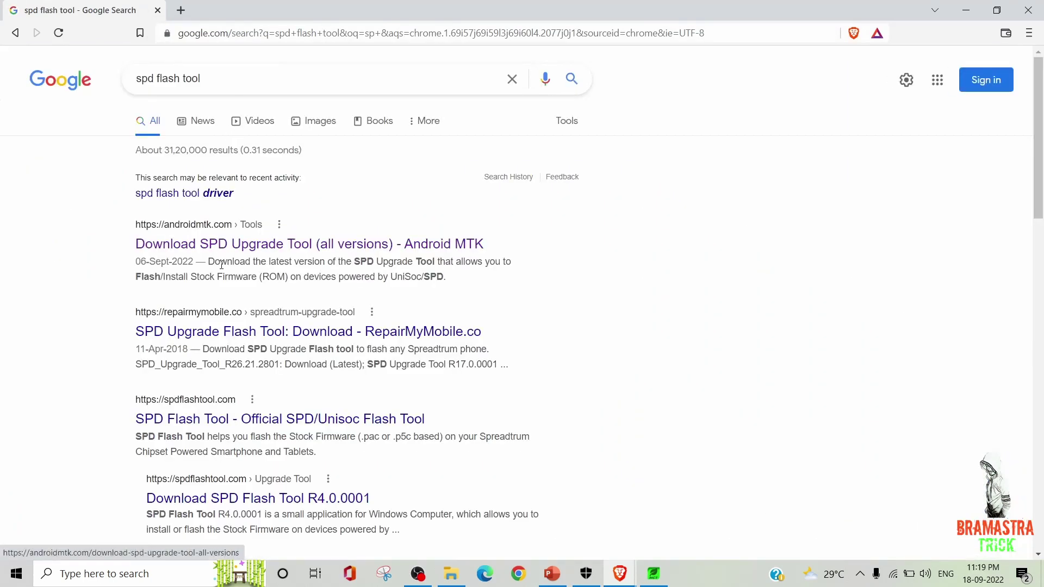
click(244, 251)
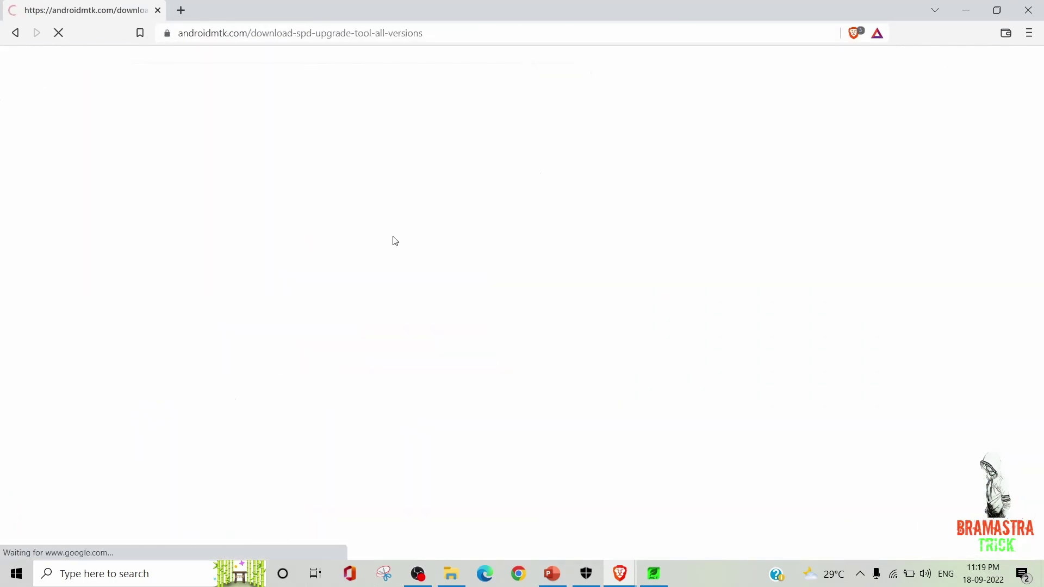
click(15, 32)
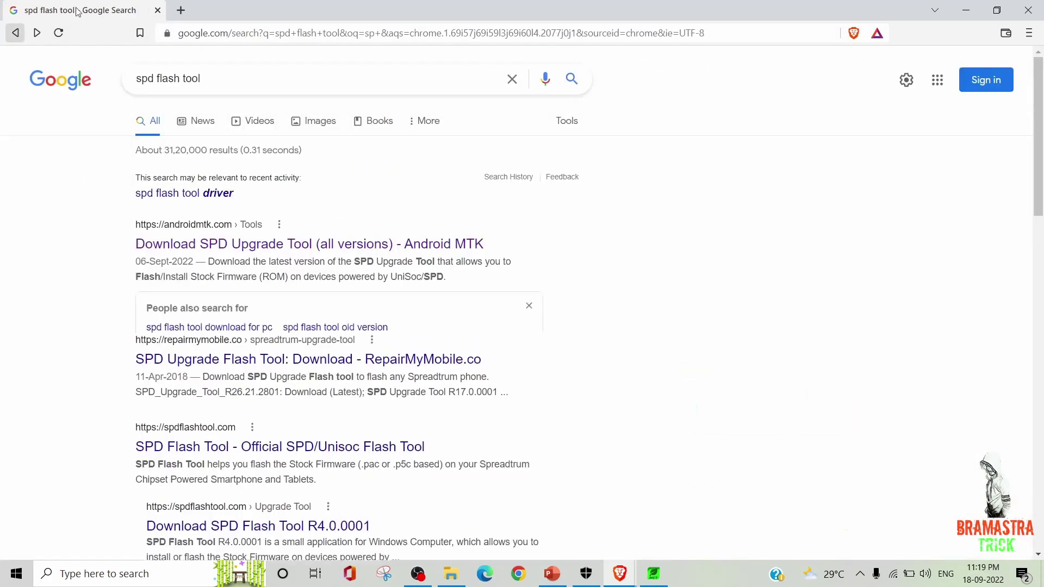
- Change the query to 'sp flash tool' and open the spflashtool.com SP Flash Tool v5.1924 page
drag(155, 78, 117, 80)
key(BackSpace)
text(sp)
key(Return)
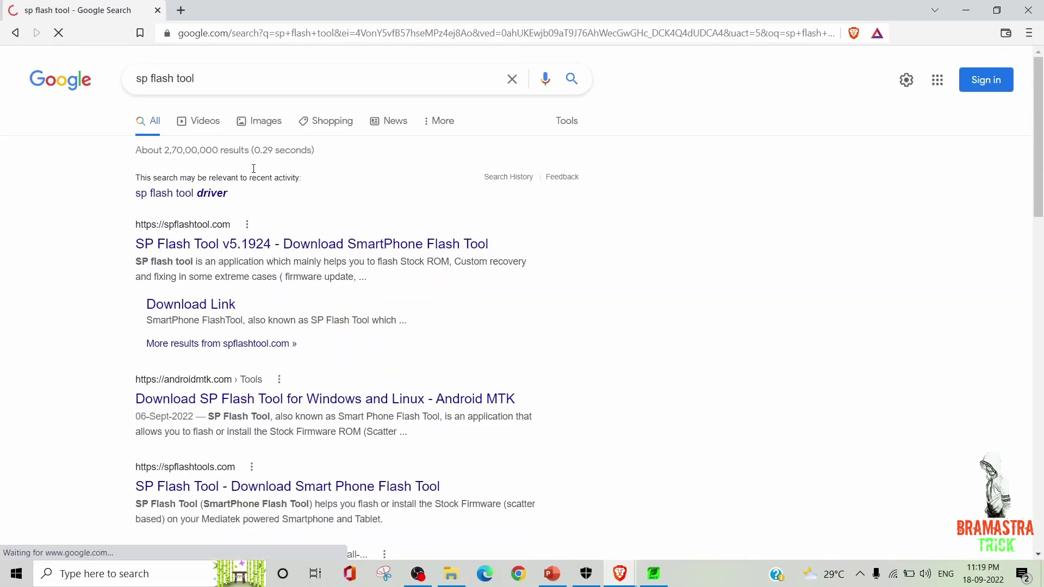
click(265, 246)
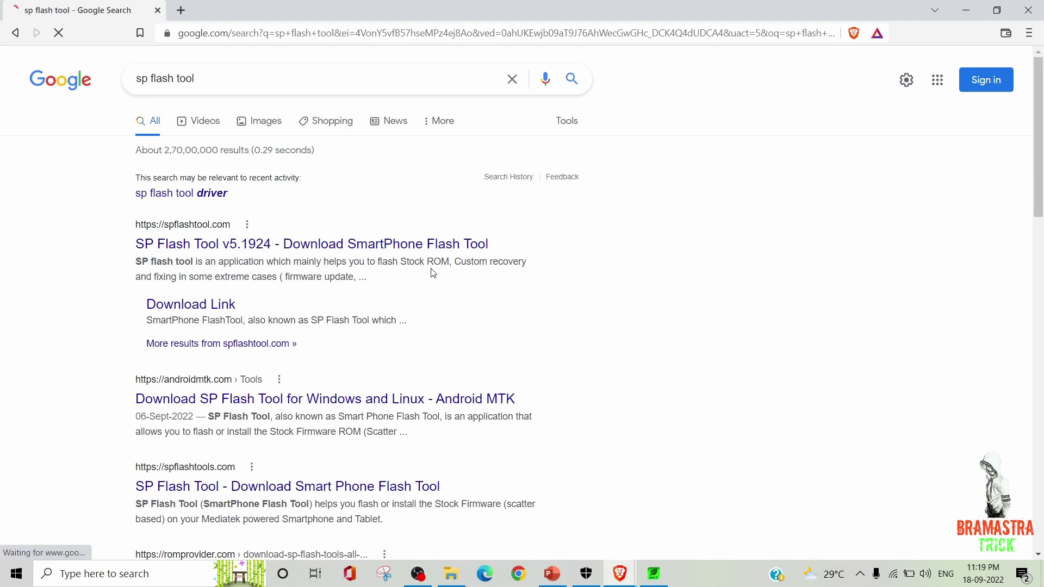
drag(1038, 146, 1040, 308)
- Download SPFlashTool v3.1224.0.100 and save the zip into the Downloads folder
click(303, 217)
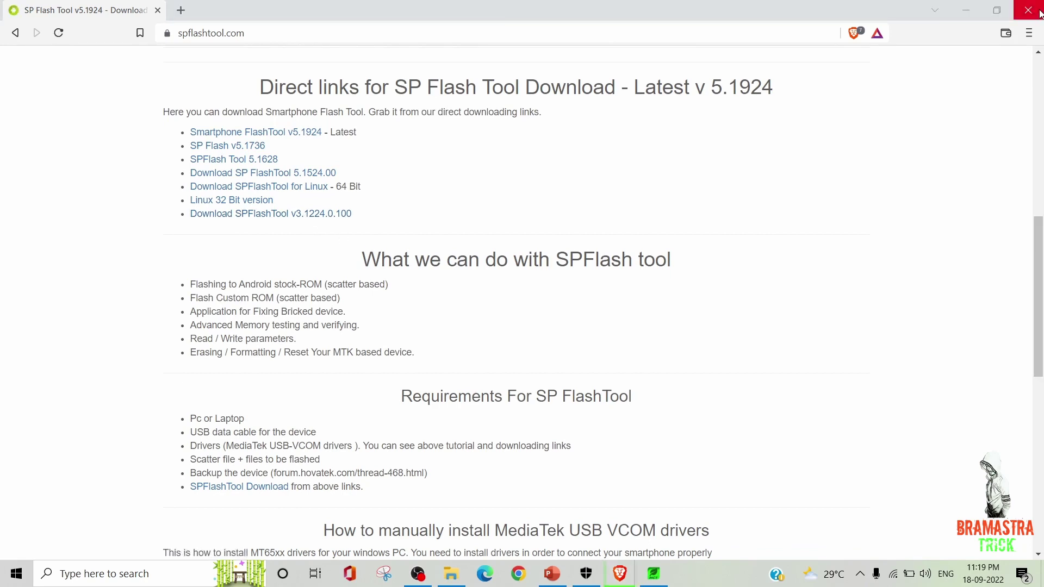
click(408, 306)
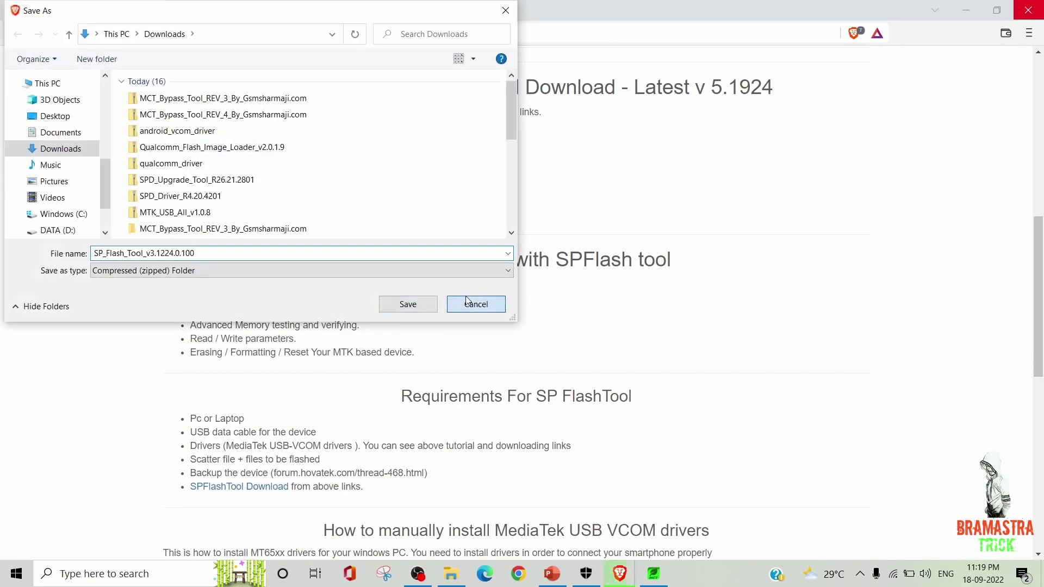
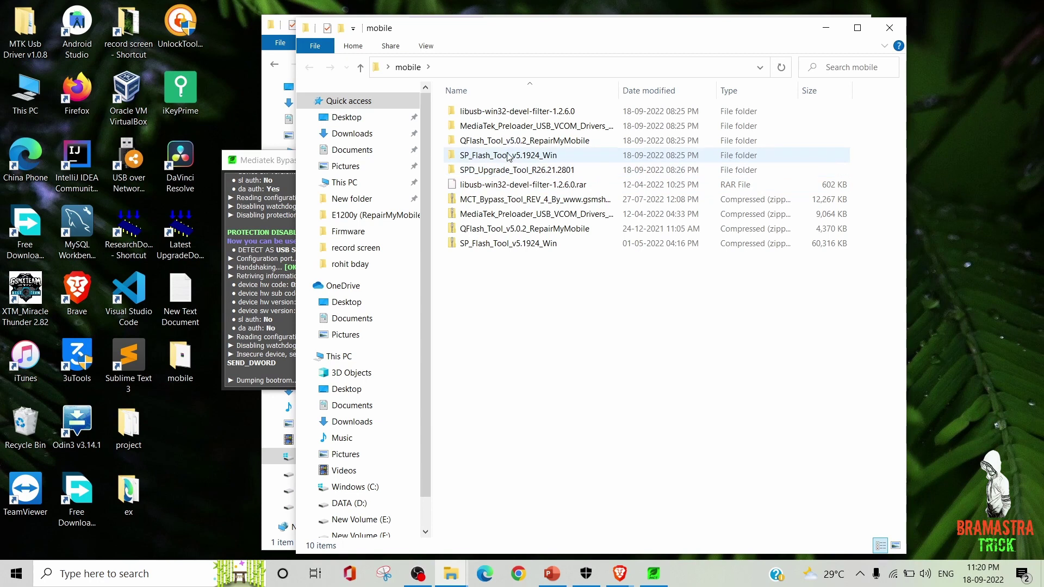
- Launch flash_tool from the nested SP_Flash_Tool_v5.1924_Win folders and open the scatter-loading file picker
double_click(508, 155)
double_click(526, 114)
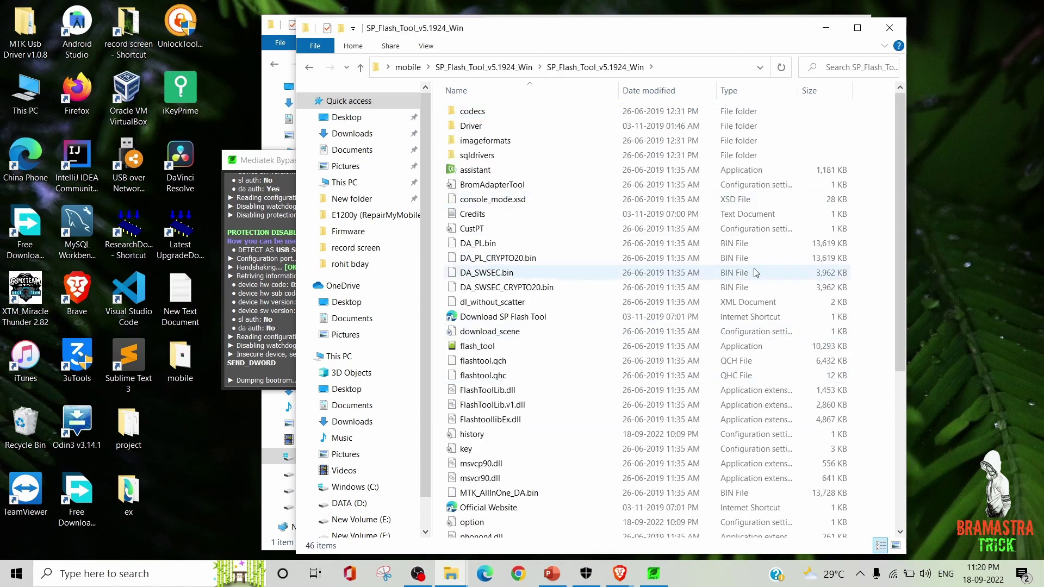
double_click(526, 348)
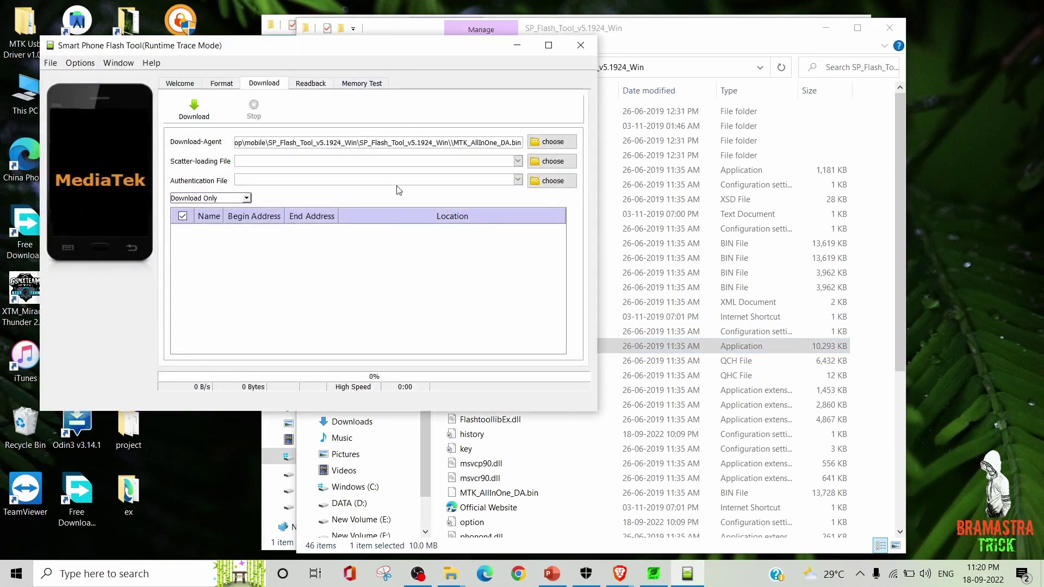
click(535, 163)
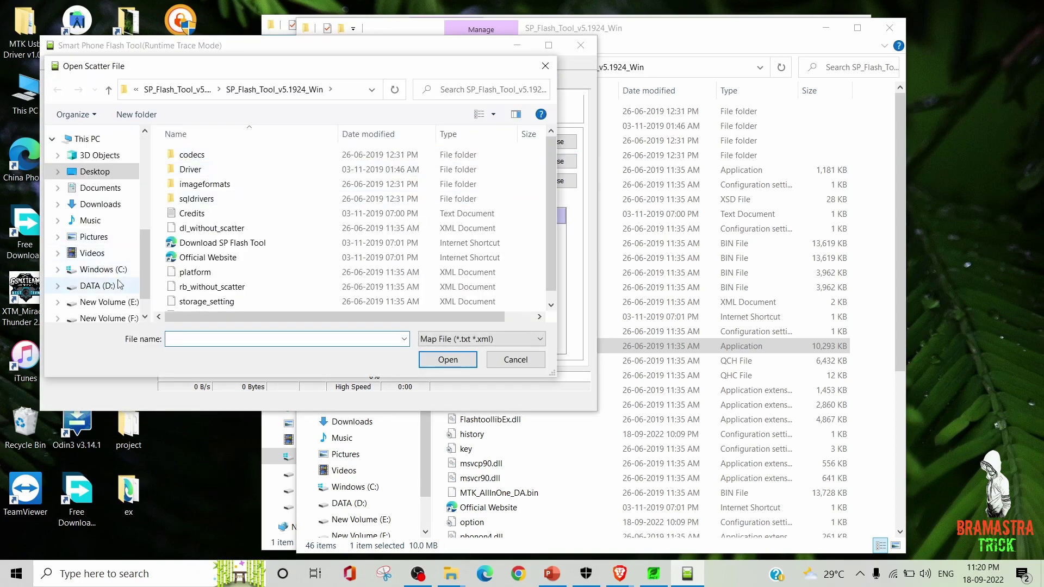
- Browse to the E:\flash file\xiomi\6a firmware folder in the Open Scatter File dialog
click(121, 302)
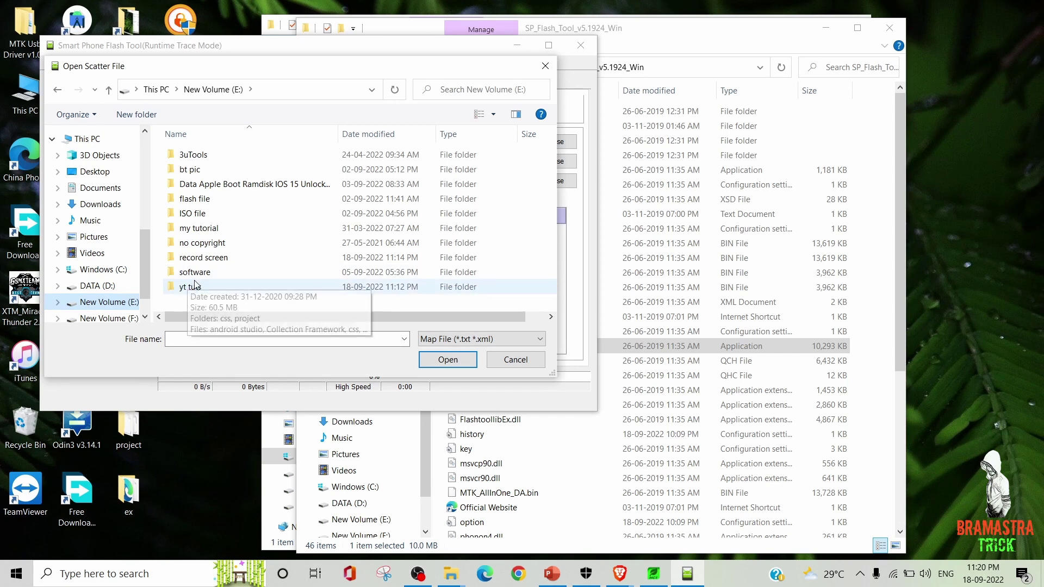
click(124, 319)
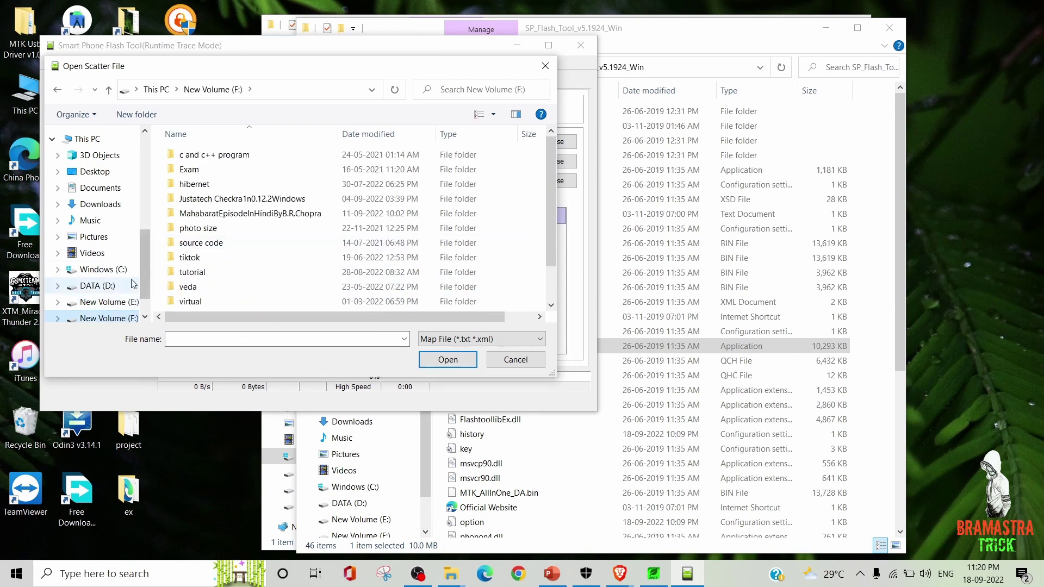
click(122, 301)
double_click(209, 201)
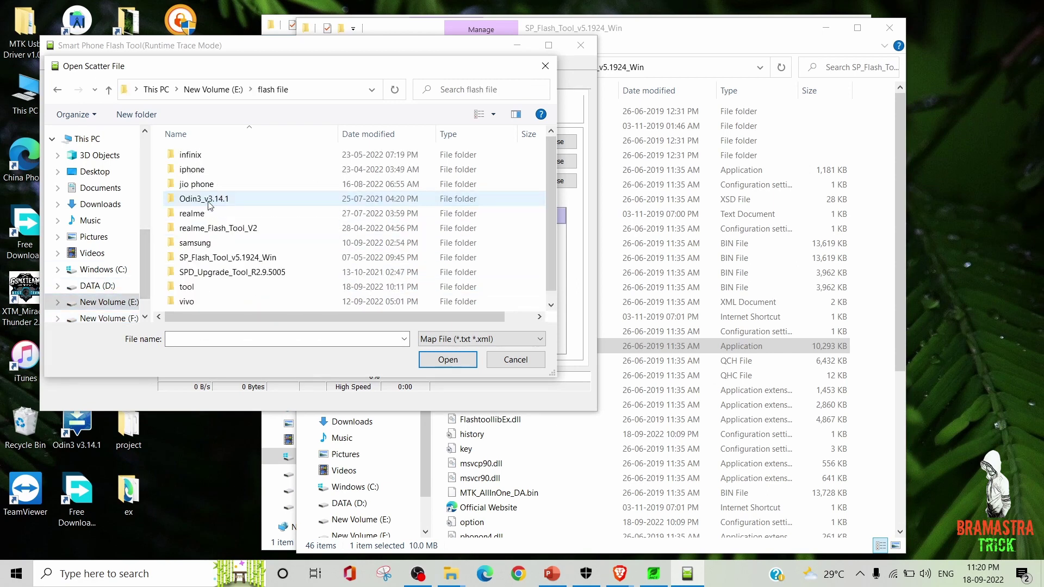
scroll(207, 289, down, 1)
click(207, 305)
double_click(206, 304)
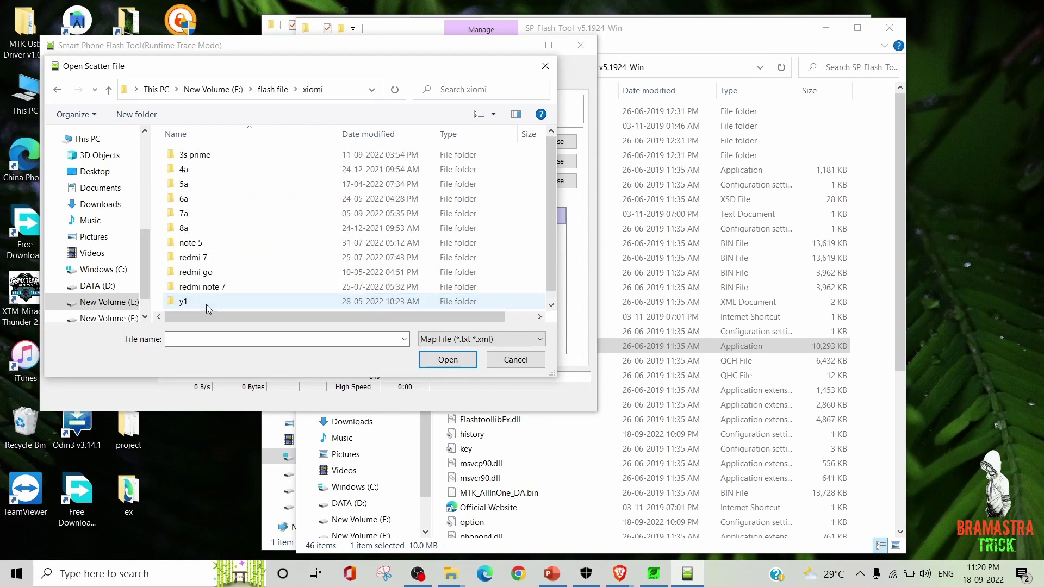
double_click(227, 208)
- Load MT6765_Android_scatter from the RepairMyMobile cactus_global_images images folder
double_click(264, 155)
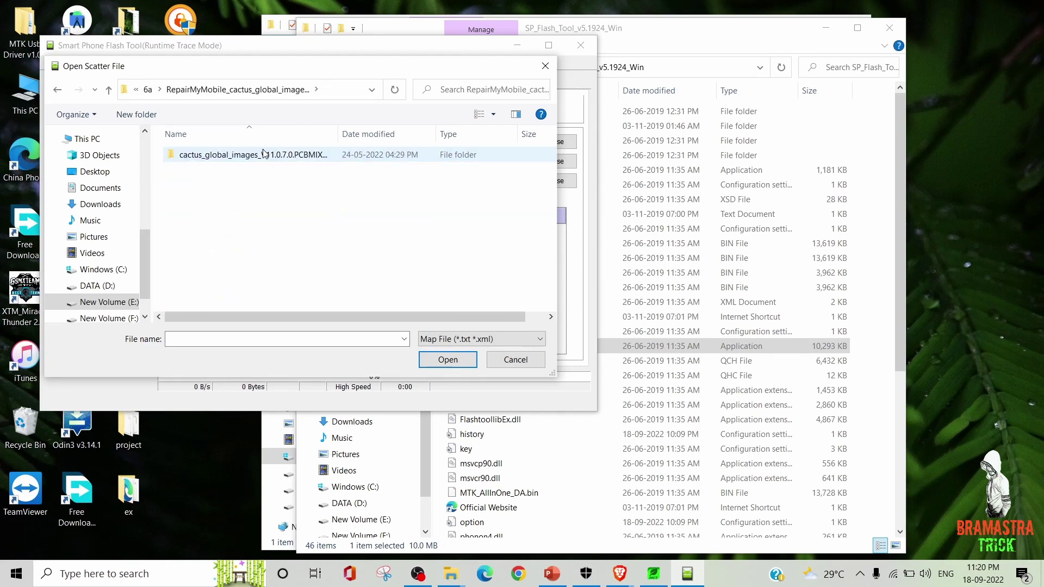
double_click(263, 155)
click(217, 168)
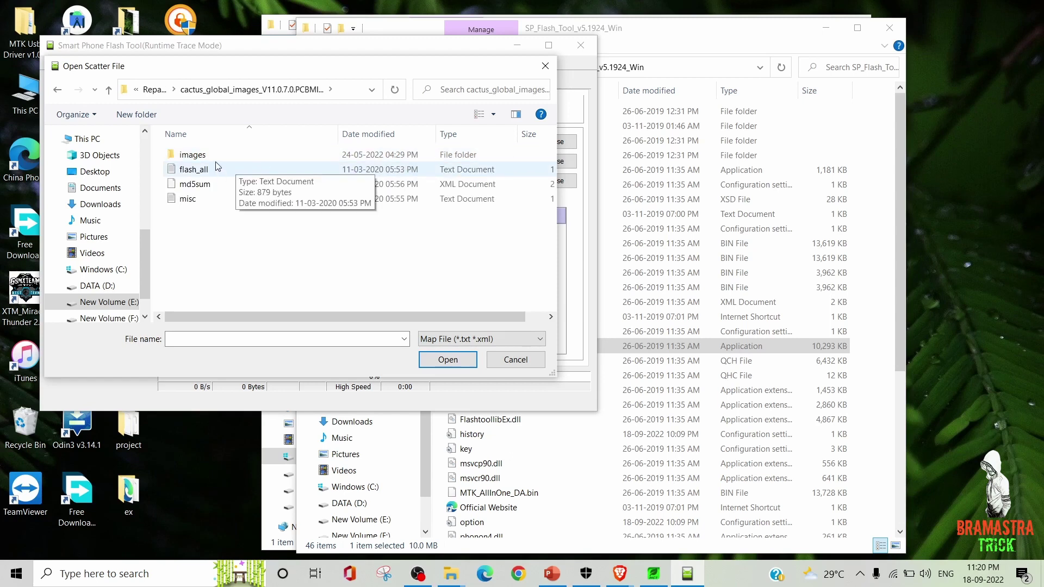
double_click(221, 156)
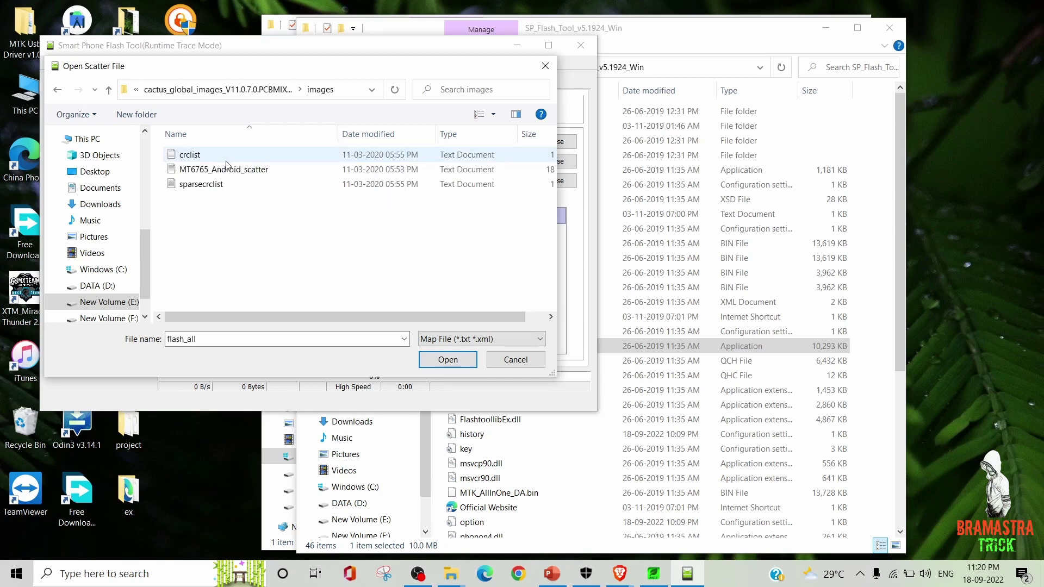
double_click(235, 171)
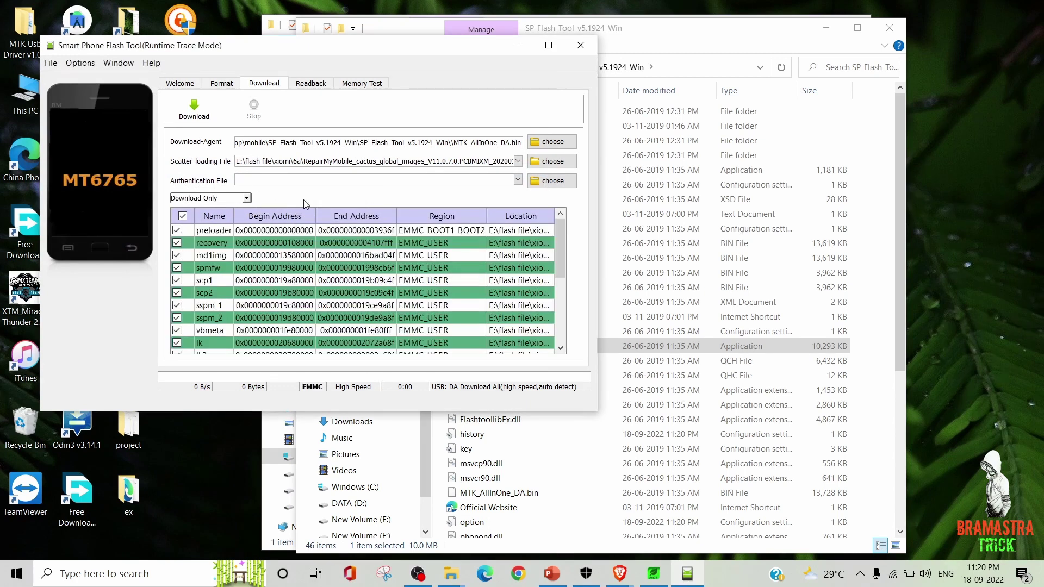
click(540, 185)
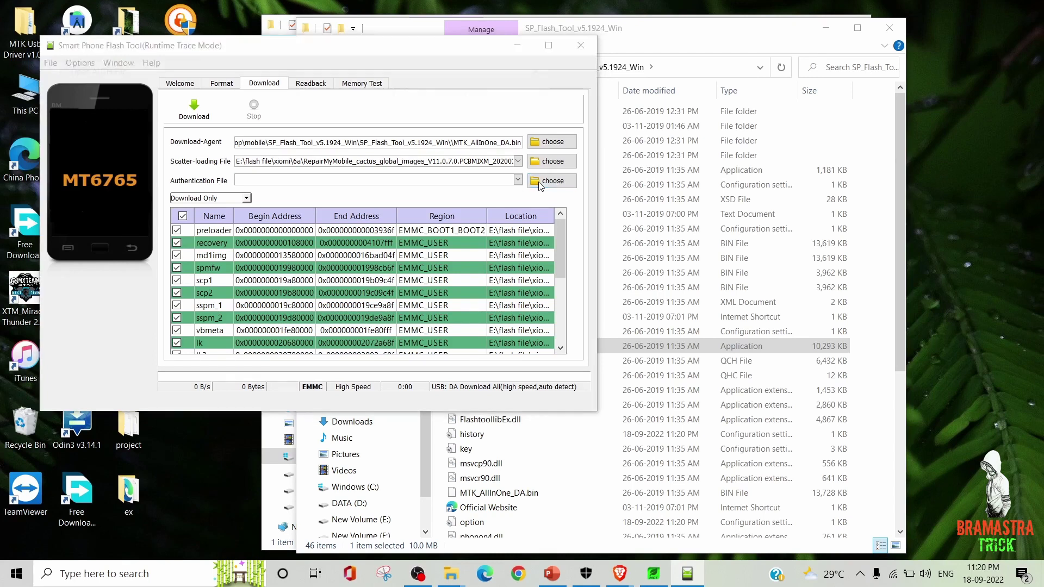
click(541, 75)
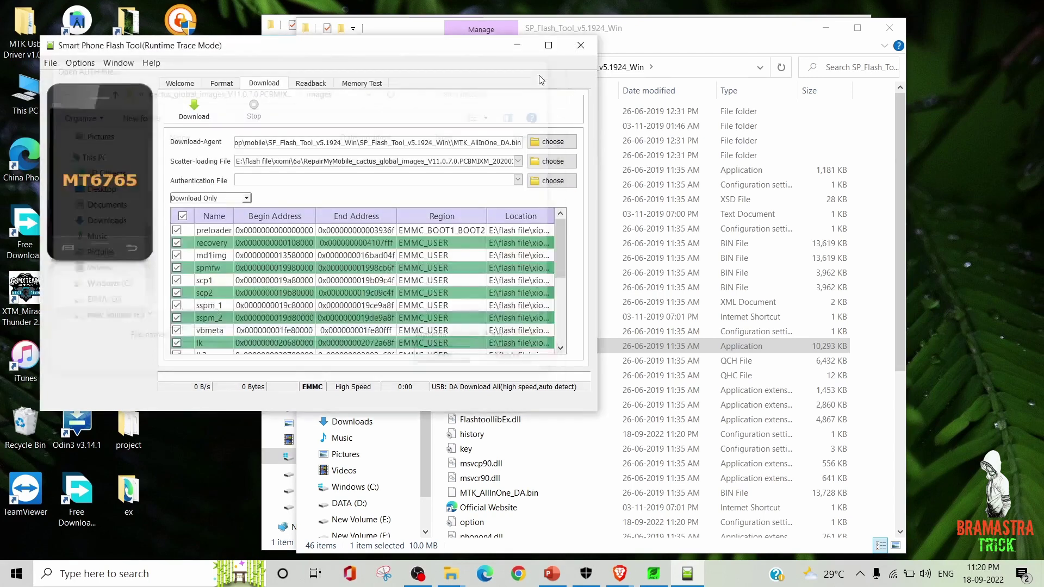
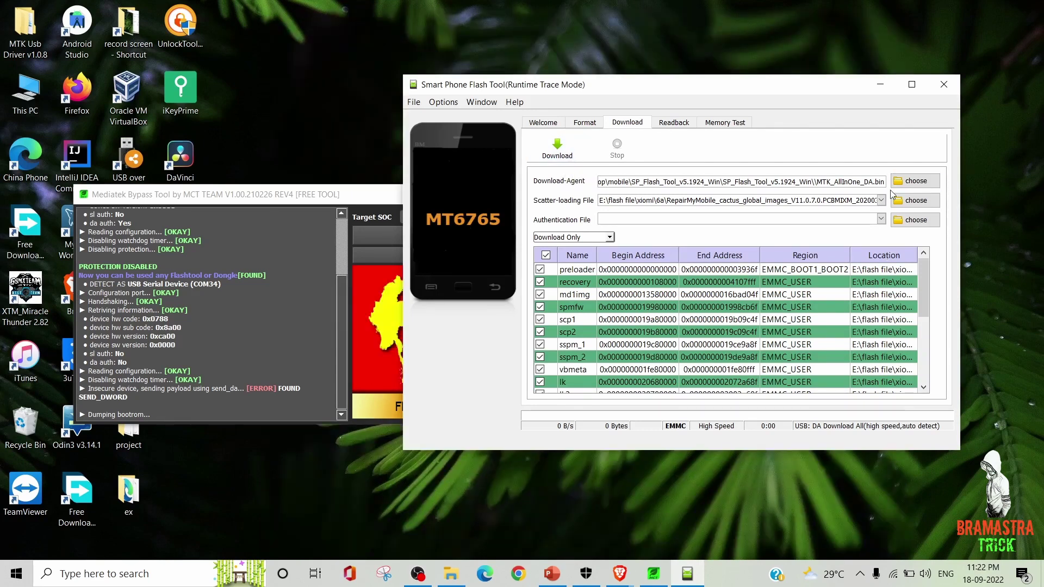
- Open the Download Agent file chooser and browse via Windows (C:) to the Desktop folder
click(915, 182)
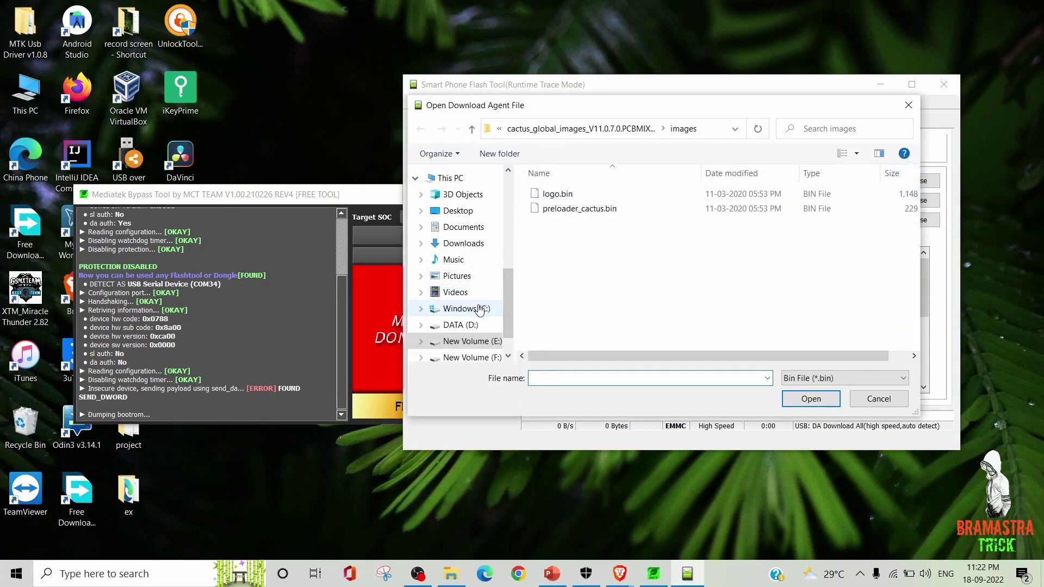
click(479, 309)
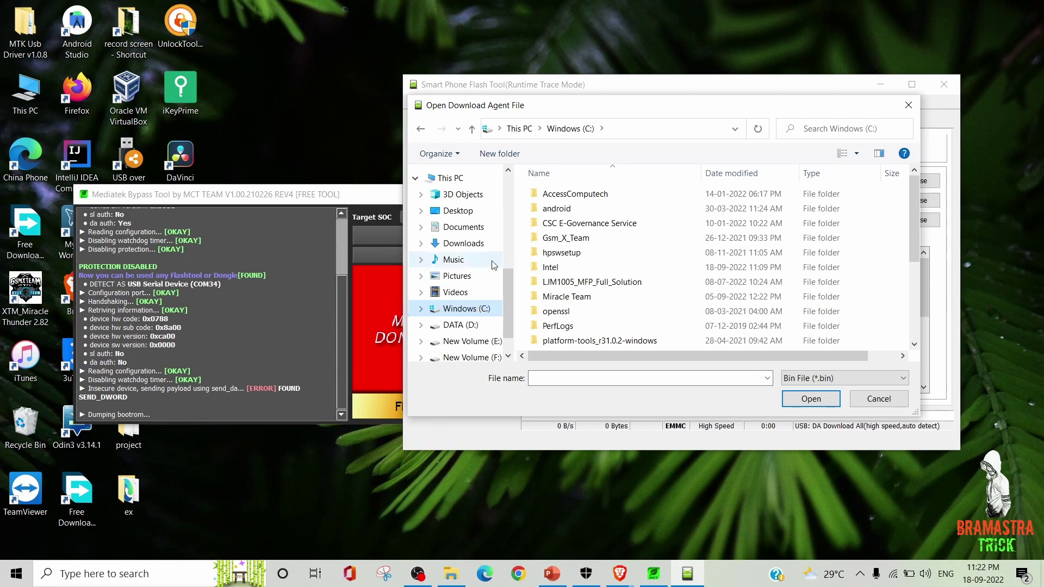
click(459, 211)
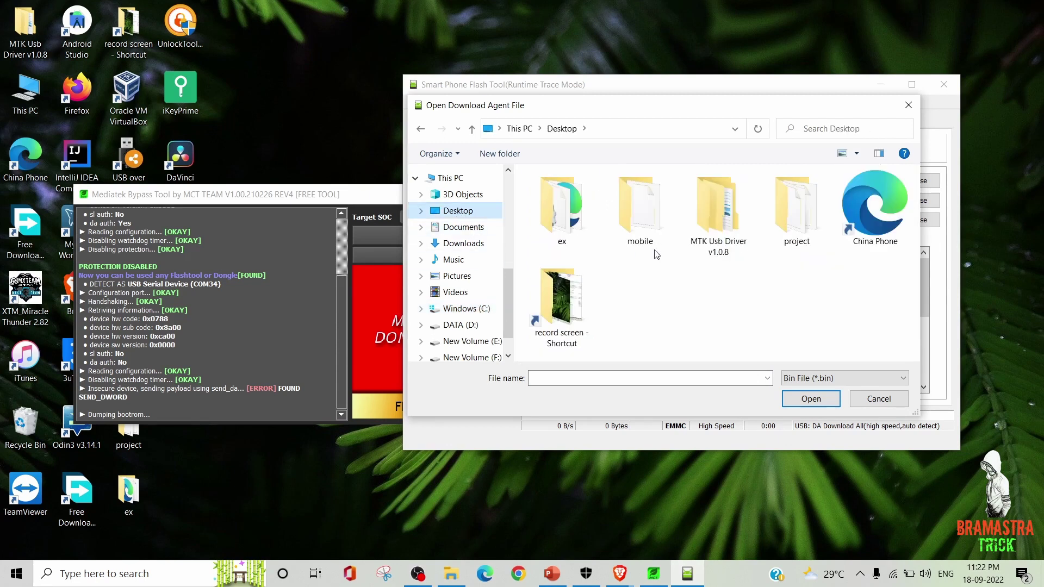
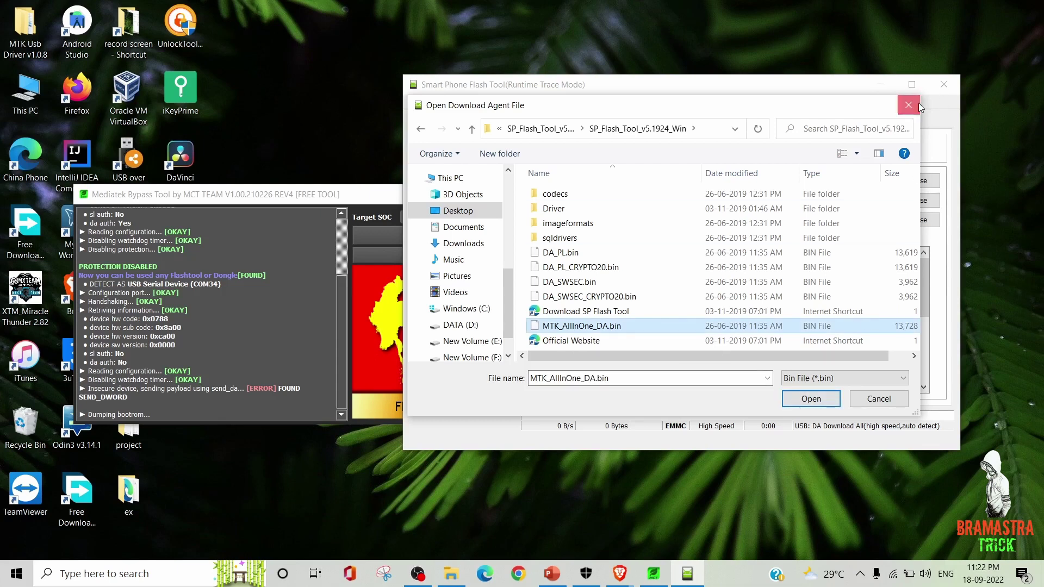
- Close the Open Download Agent File dialog, returning to the Download tab with MTK_AllInOne_DA.bin and the scatter file loaded
click(916, 104)
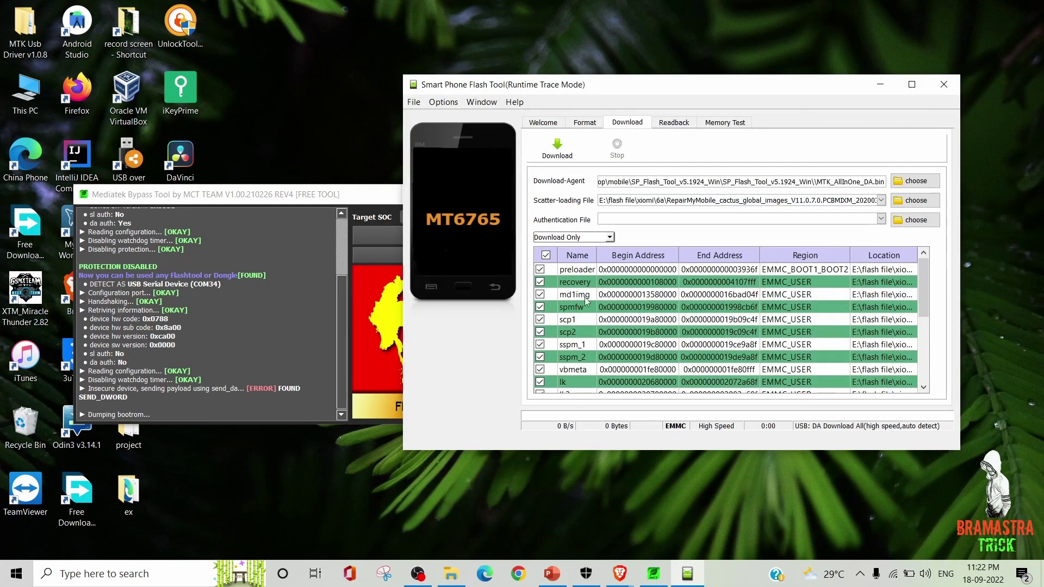
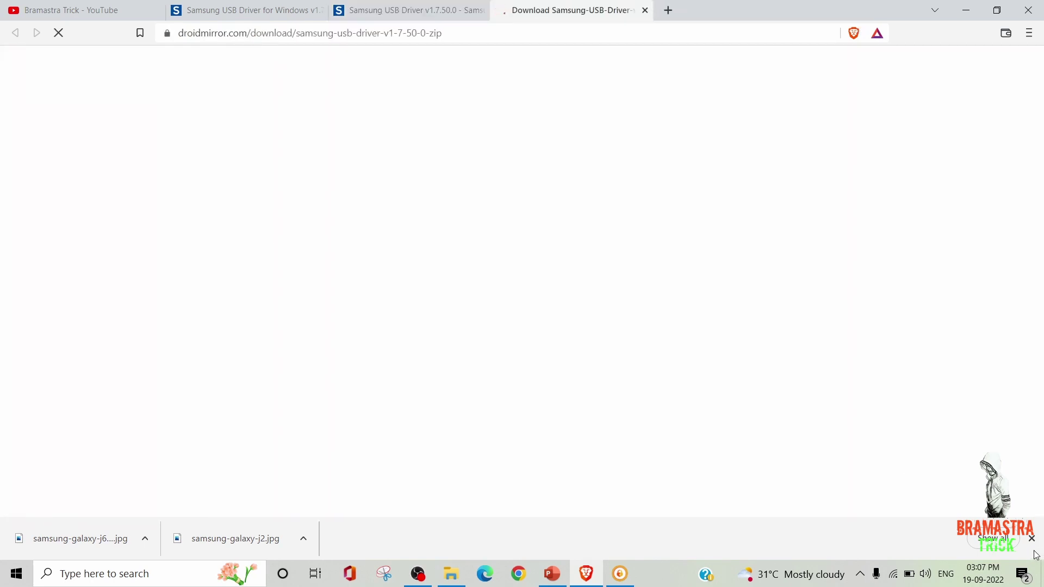
- Save Samsung-USB-Driver-v1_7_50_0.zip to Downloads and load youtube.com in a new tab
click(526, 404)
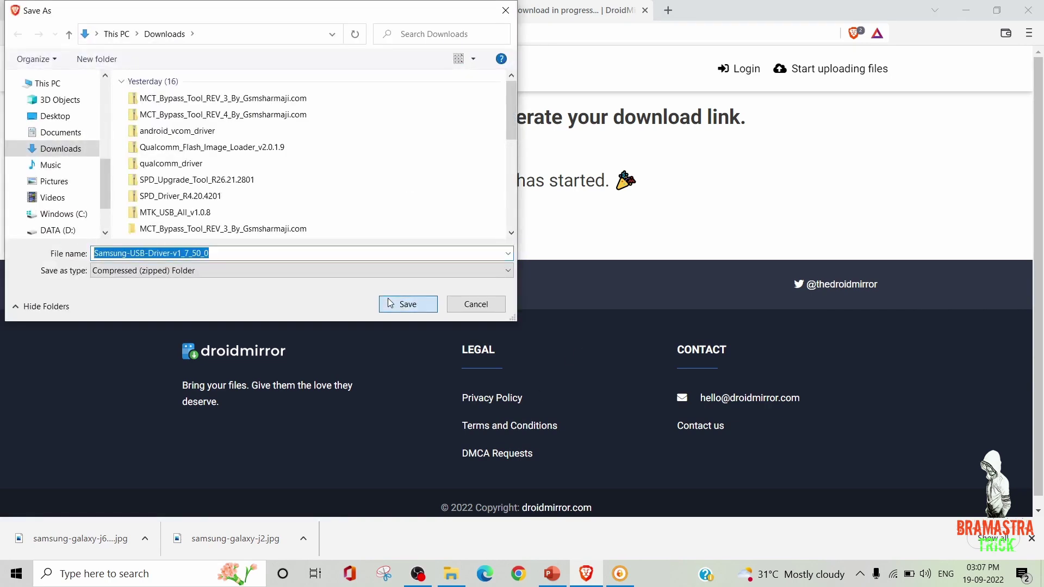
click(389, 303)
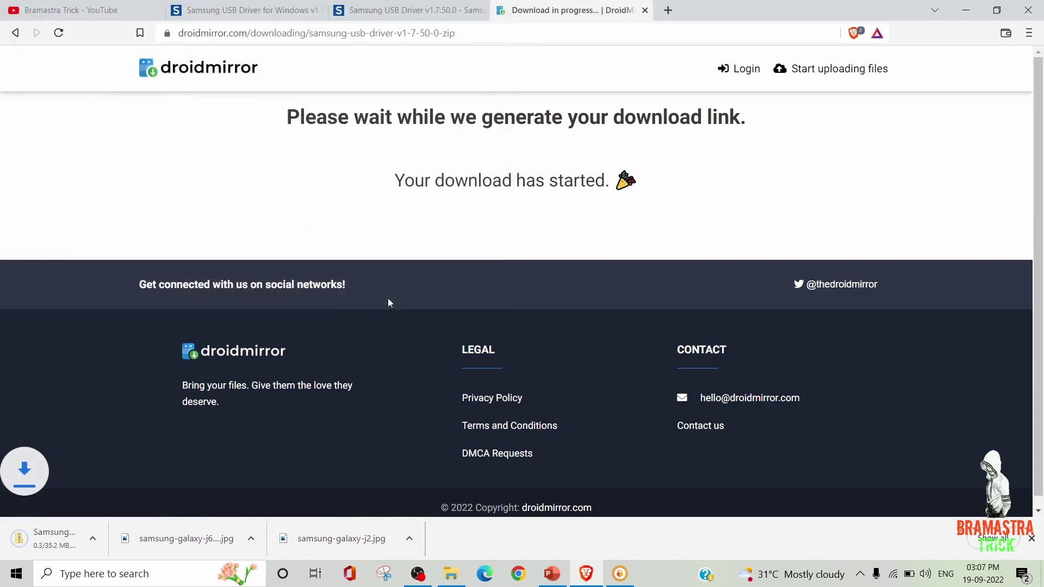
click(668, 11)
text(youtube.com)
key(Return)
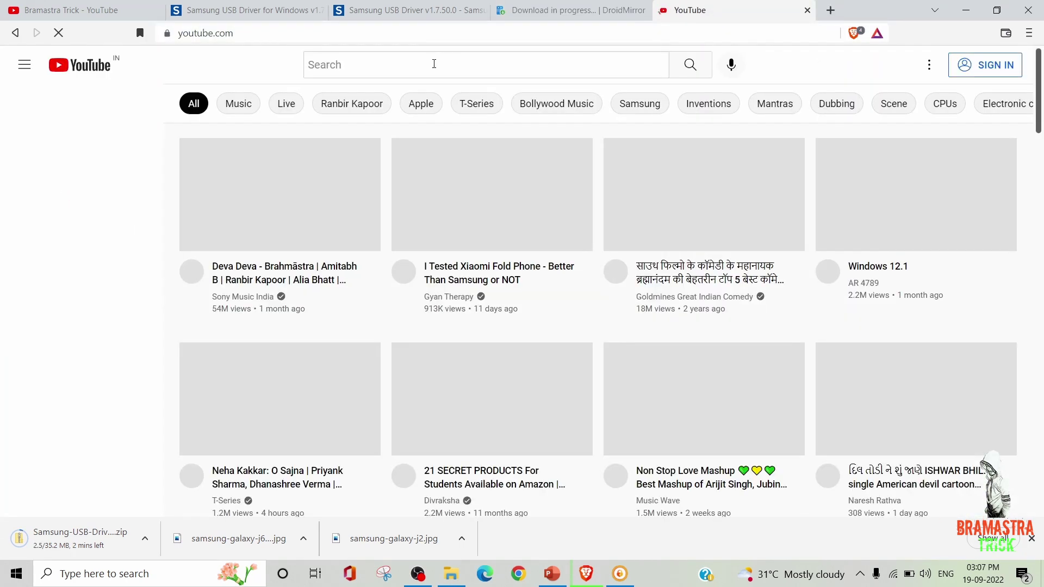
- Search YouTube for 'samsung j6 hard reset', then clear the search box
click(434, 64)
text(sa)
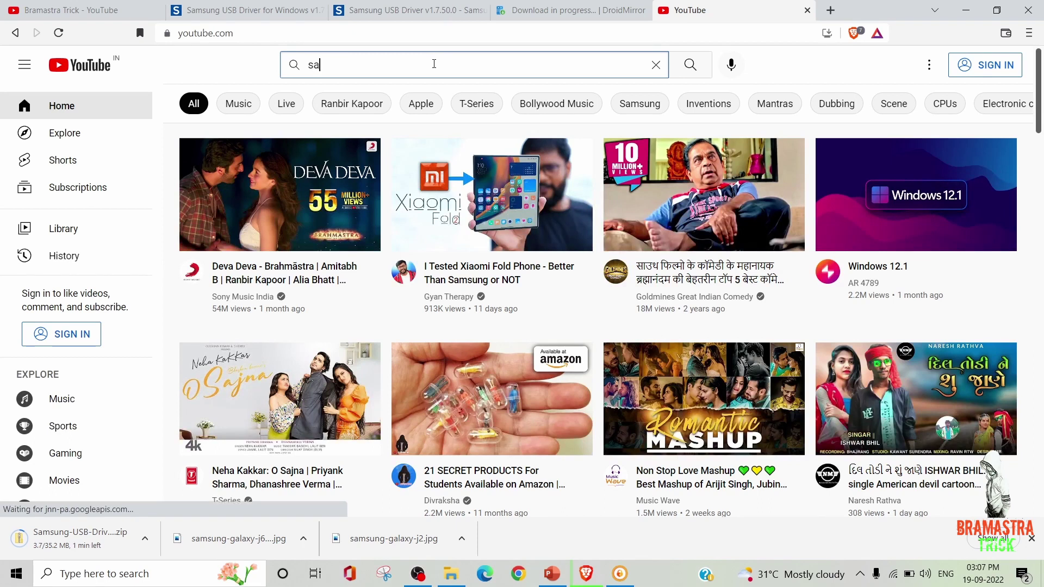
text(msung j6 )
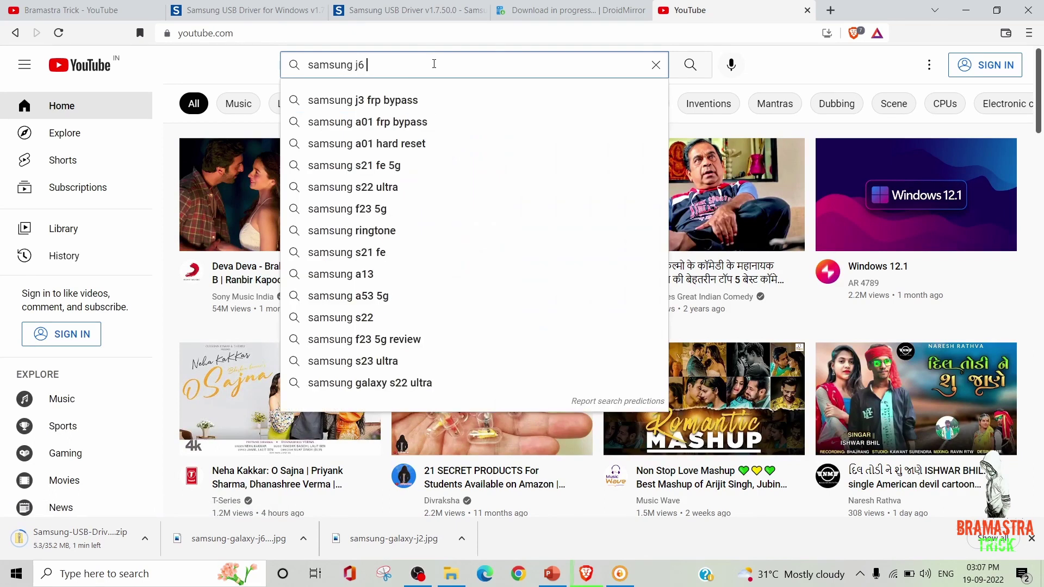
text(hard res)
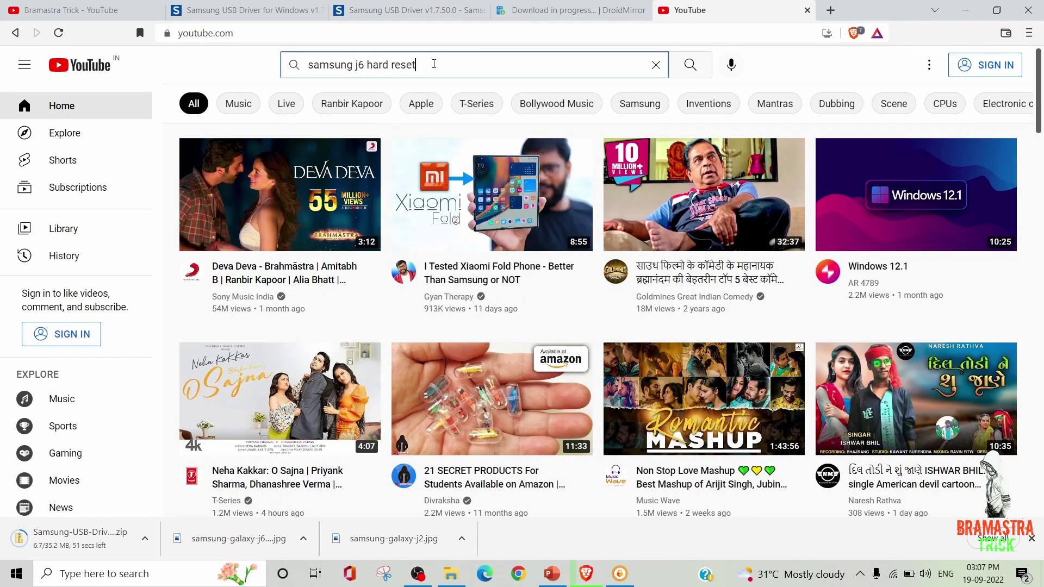
text(et)
key(Return)
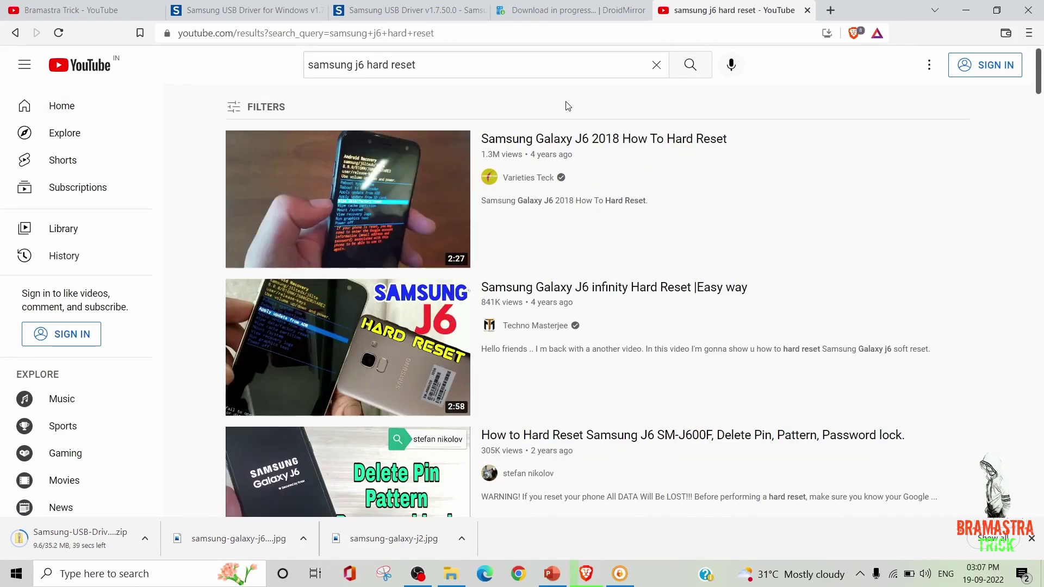
drag(485, 71, 301, 89)
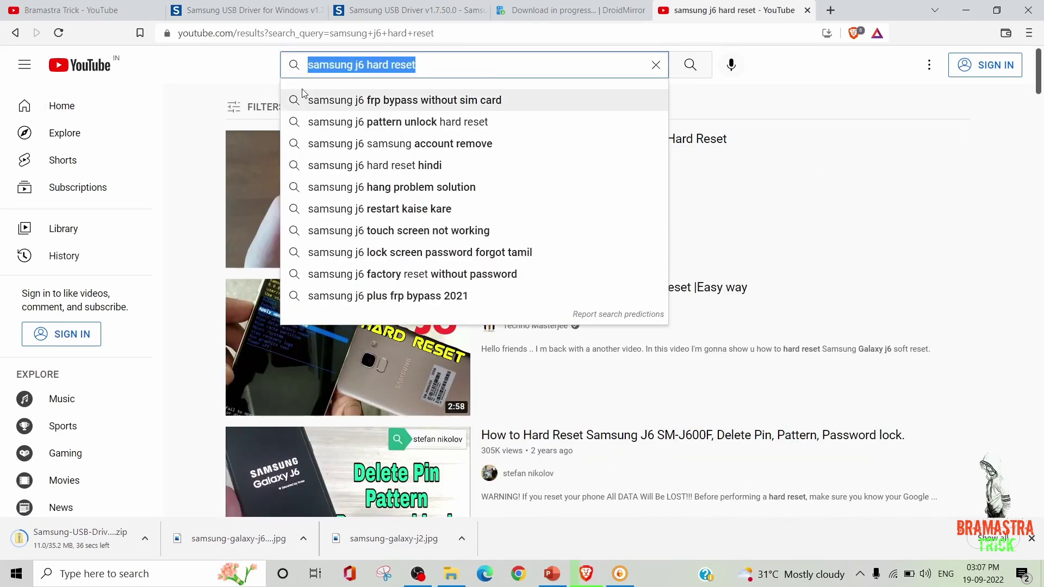
key(BackSpace)
- Browse Bramastra Trick's playlists, peek at the reset mobile playlist, then return to DroidMirror
click(248, 10)
click(87, 10)
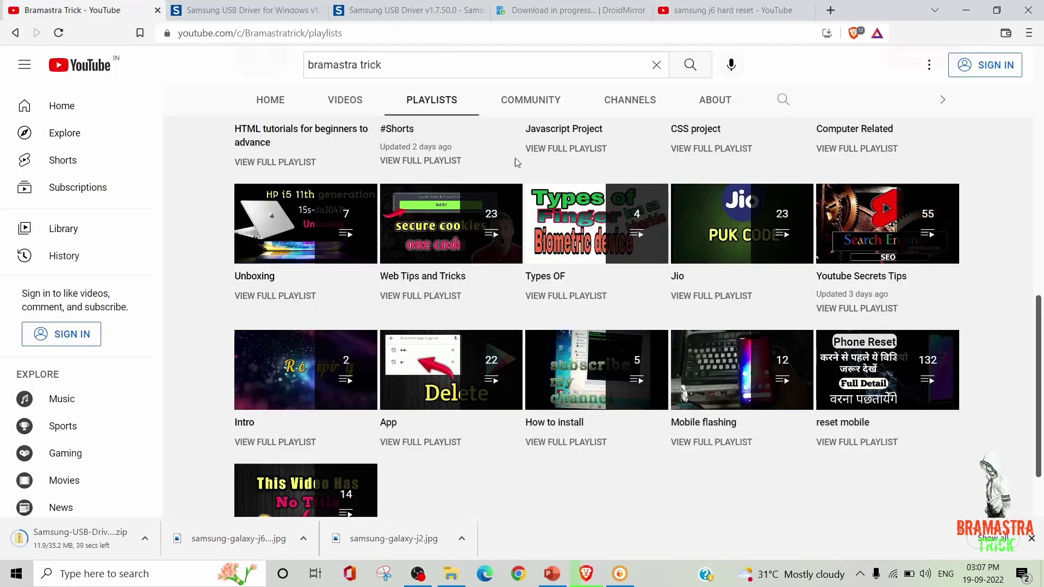
scroll(1042, 383, up, 1)
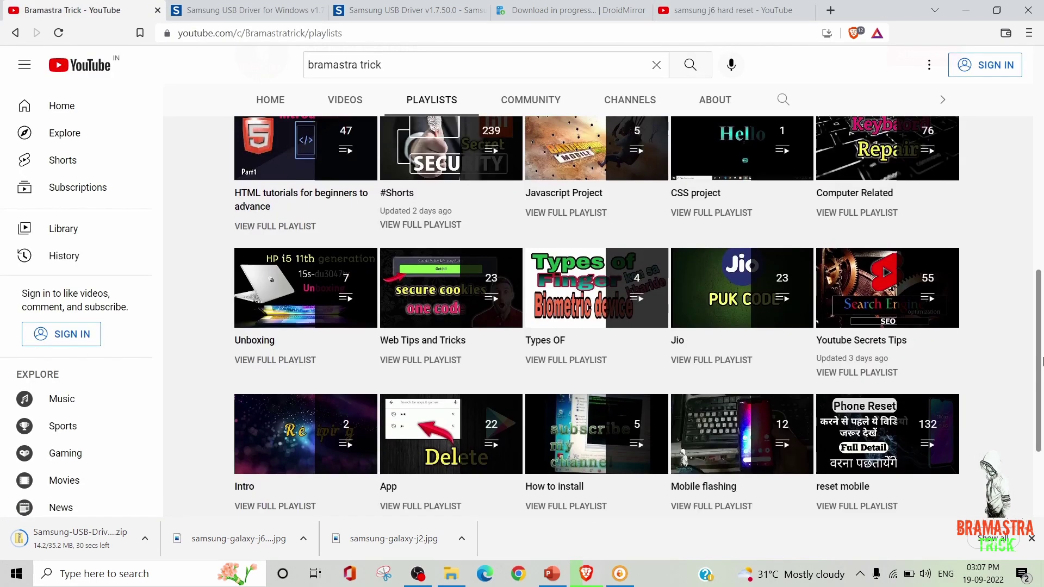
mouse_move(1042, 383)
mouse_down()
mouse_move(1042, 283)
mouse_move(1042, 385)
mouse_up()
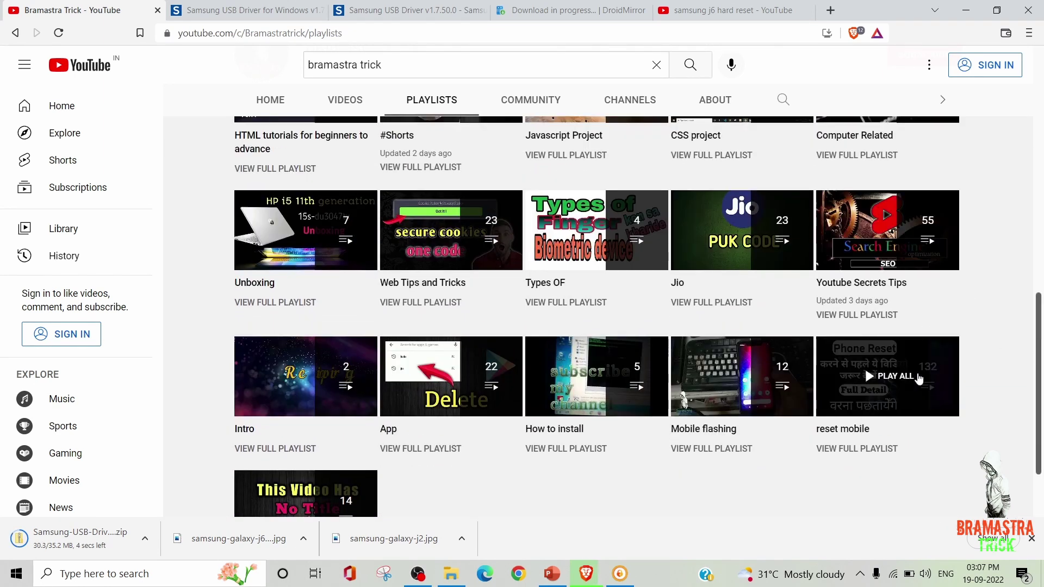
click(904, 396)
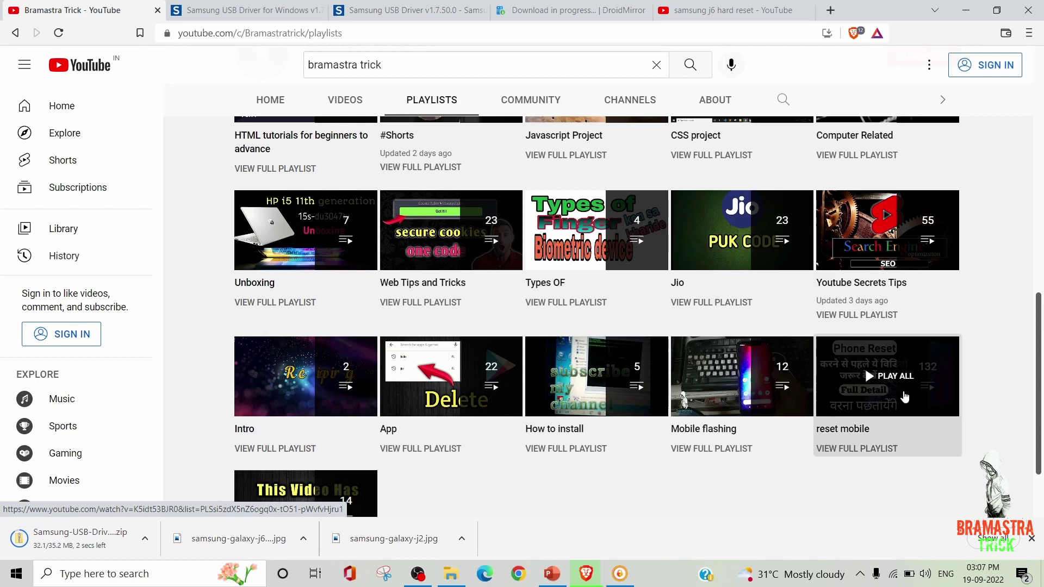
click(14, 33)
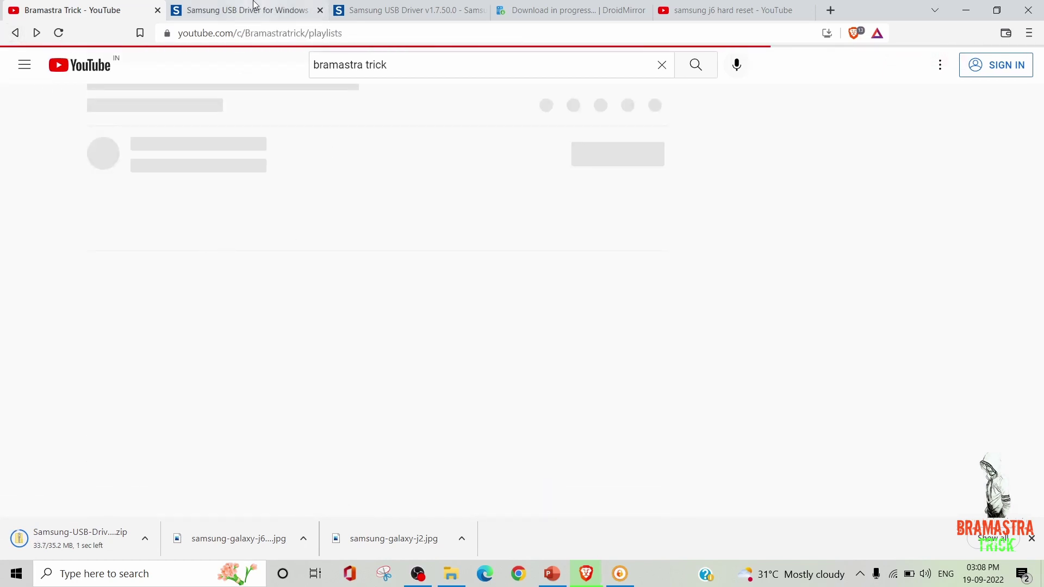
click(524, 7)
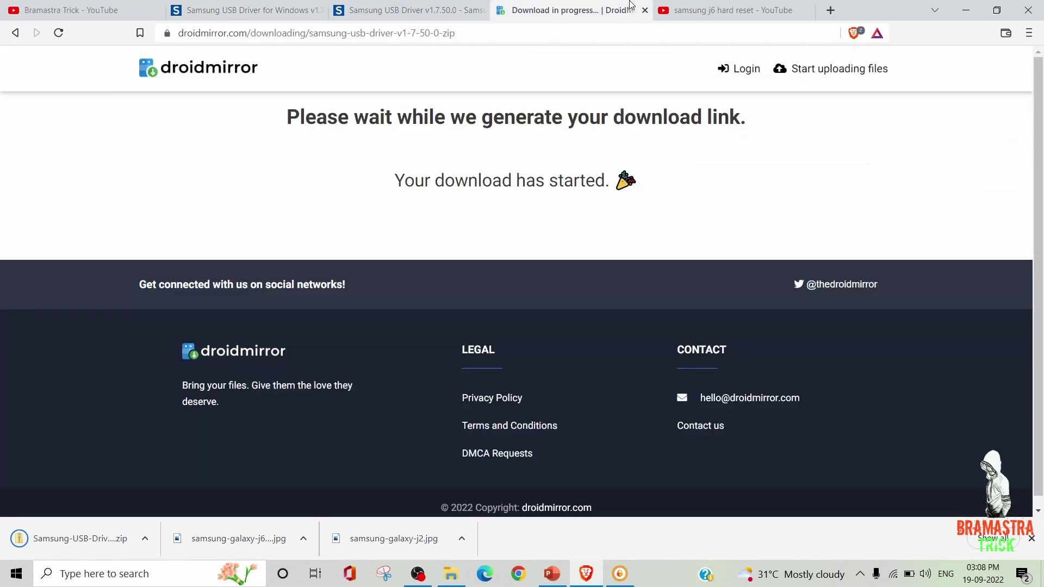
- Search YouTube for 'samsung j5 frp bypass' filtered to This month, then close that tab
click(716, 7)
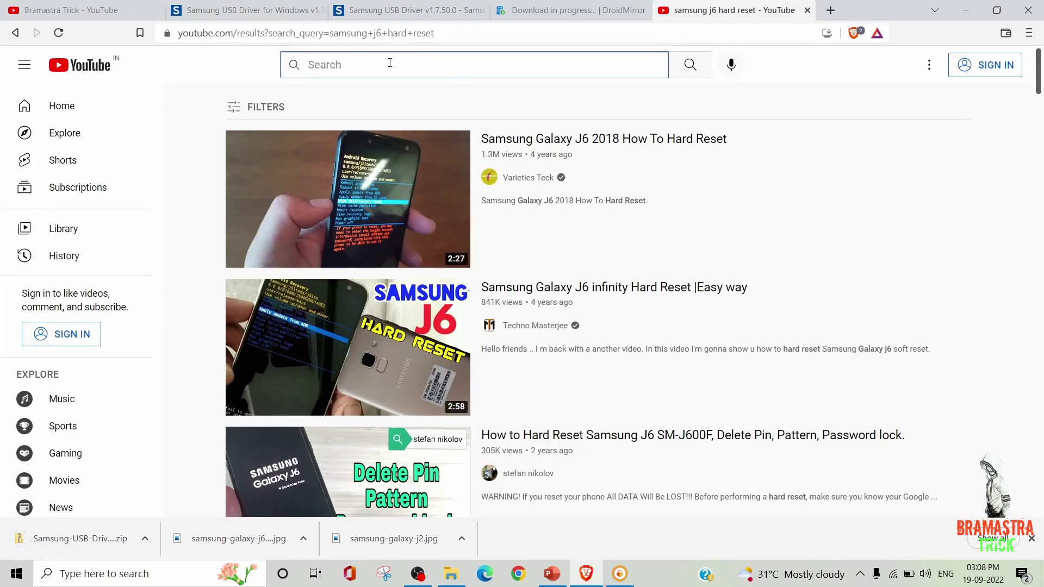
text(samsung)
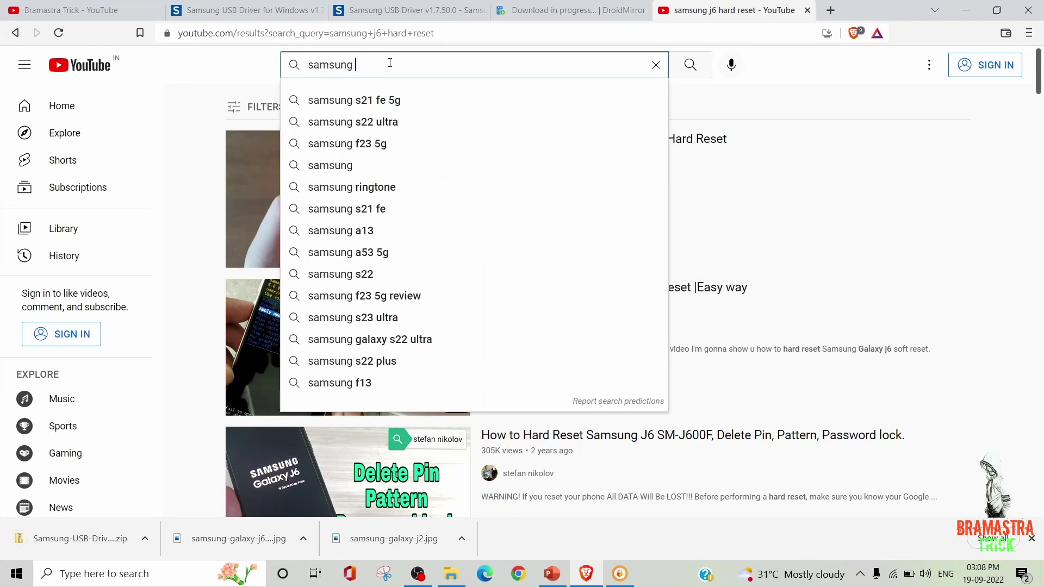
text( j5 frp)
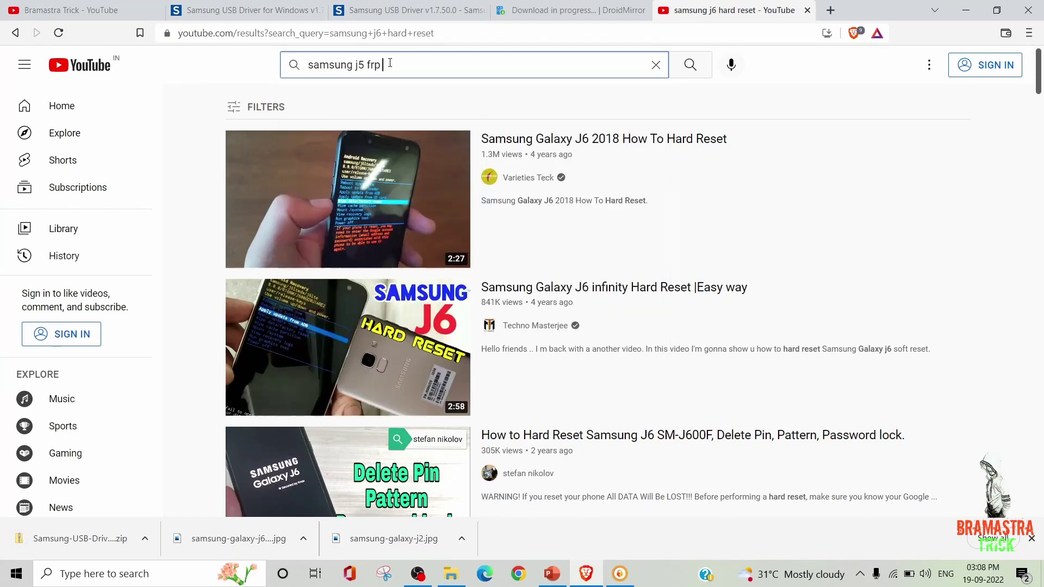
text( bypass)
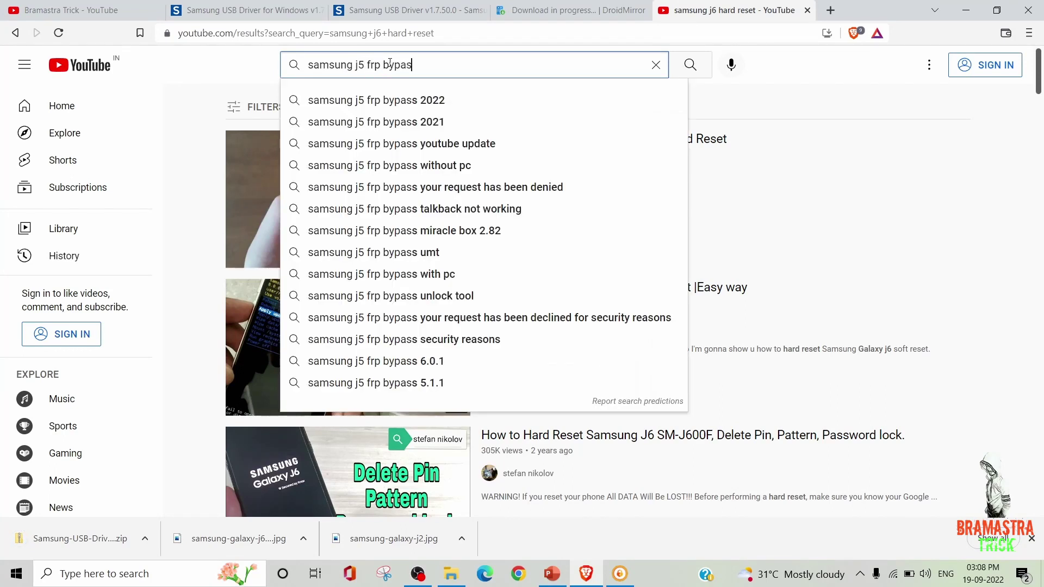
key(Return)
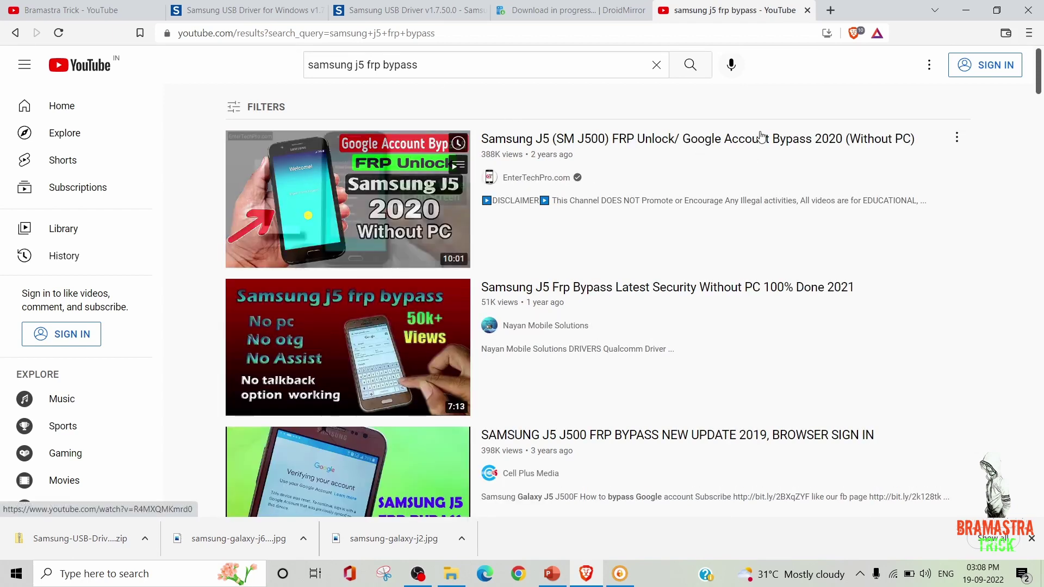
mouse_move(390, 189)
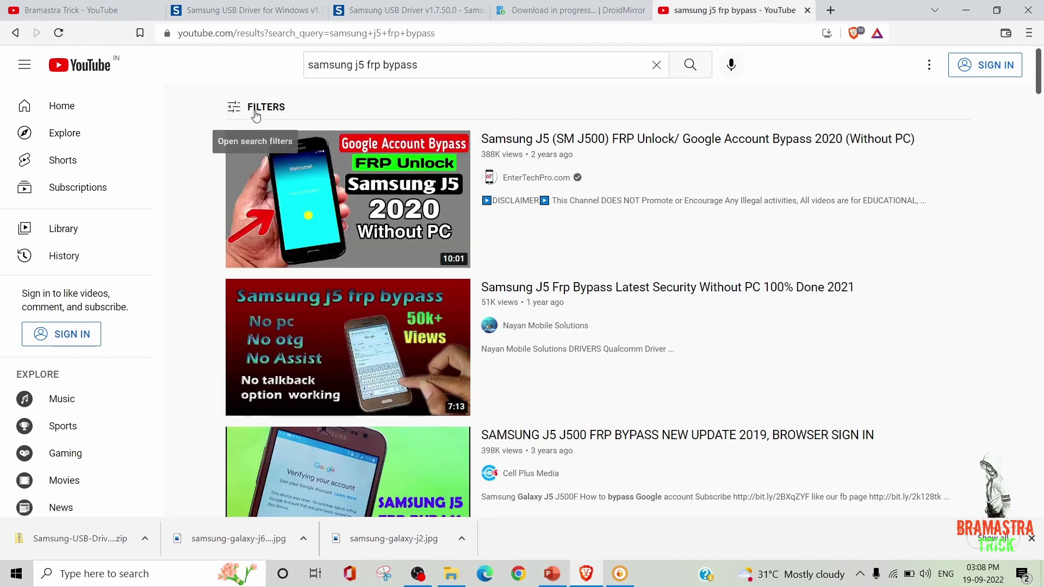
click(255, 109)
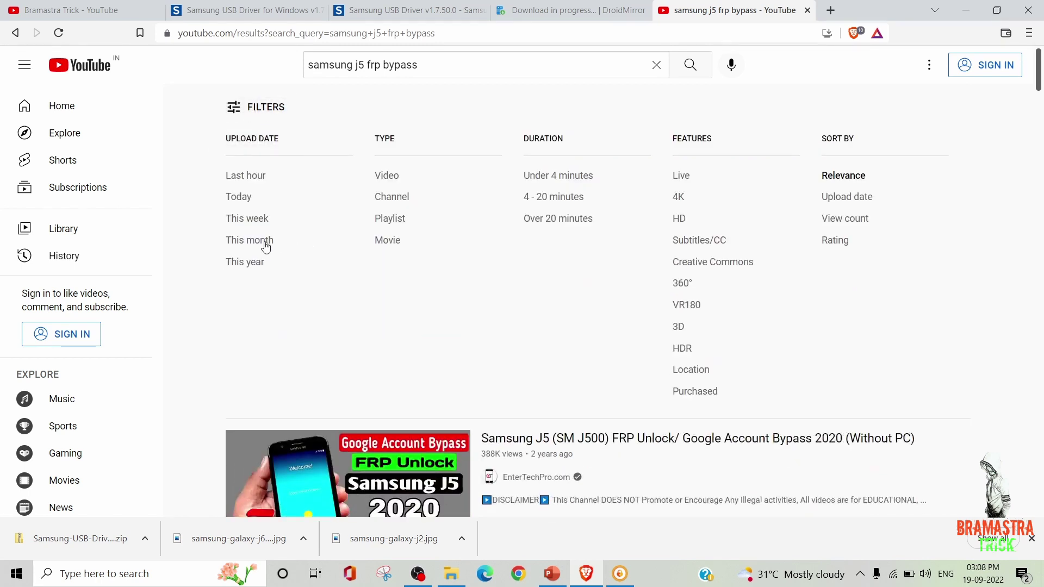
click(263, 246)
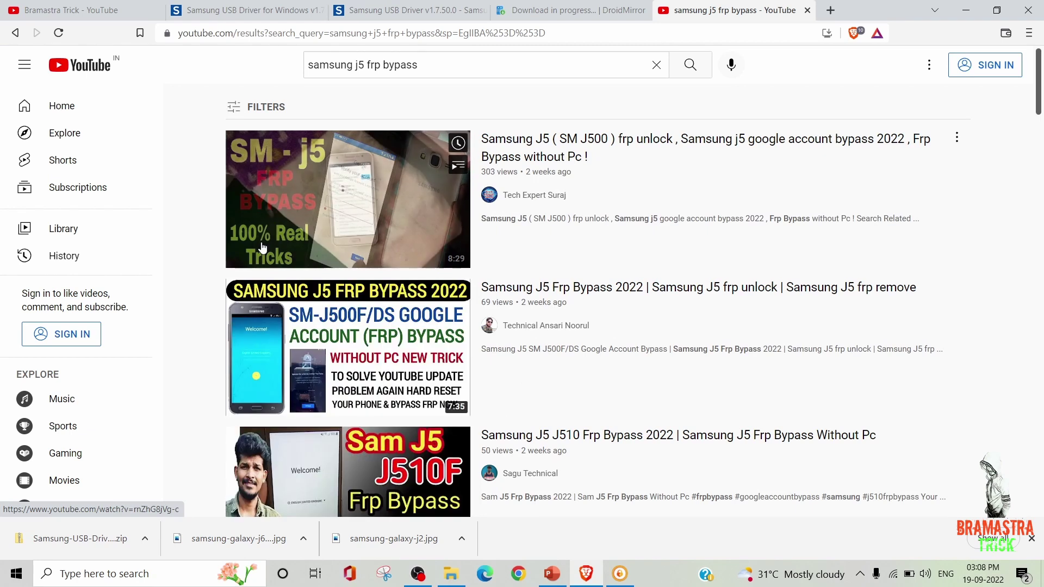
mouse_move(1041, 94)
mouse_down()
mouse_move(1042, 209)
mouse_move(1039, 70)
mouse_move(1042, 158)
mouse_move(1041, 92)
mouse_up()
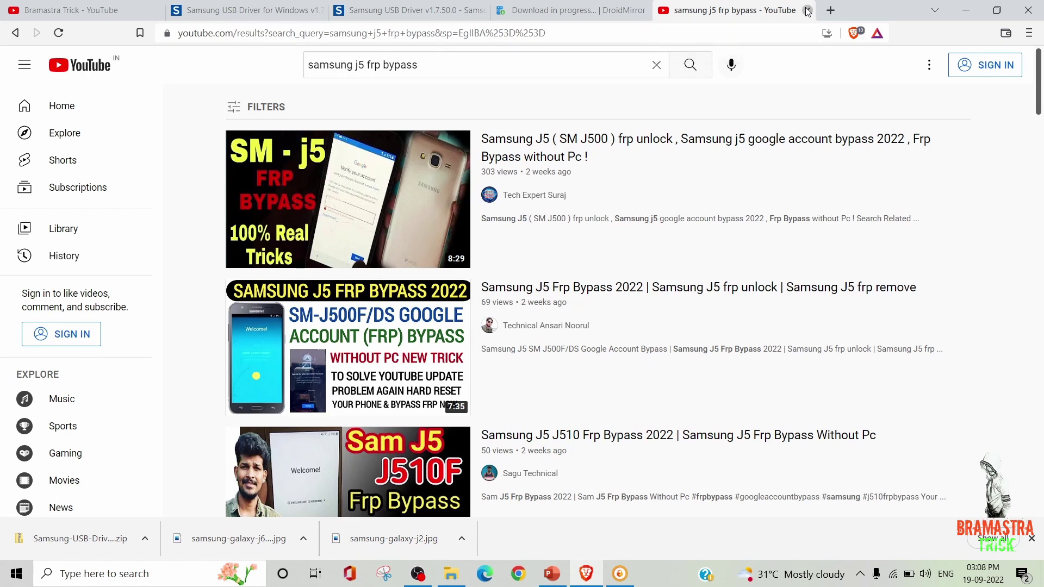
click(807, 11)
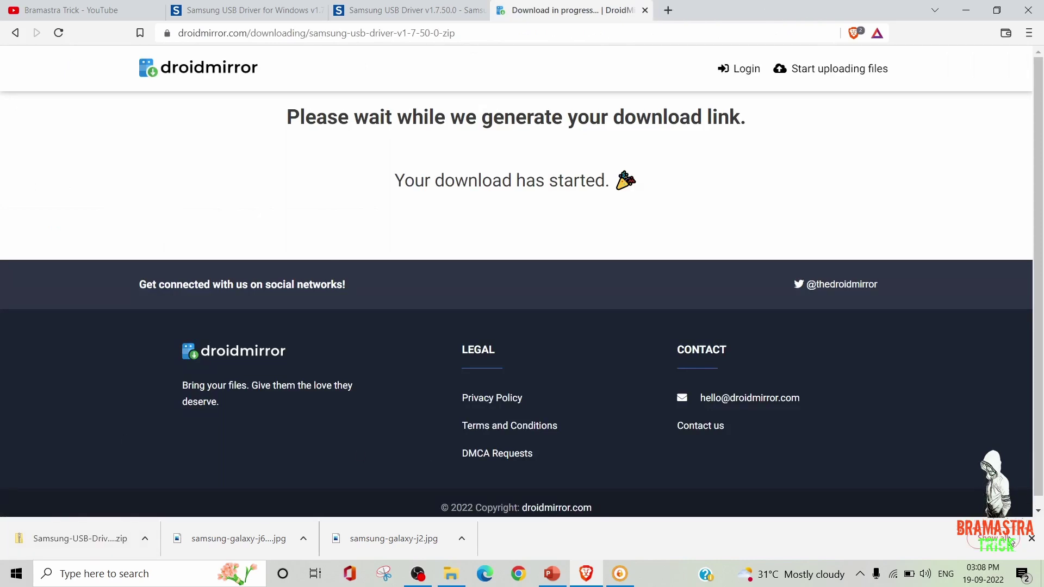
- Extract Samsung-USB-Driver-v1_7_50_0.zip from the Downloads folder into its default folder
click(1009, 542)
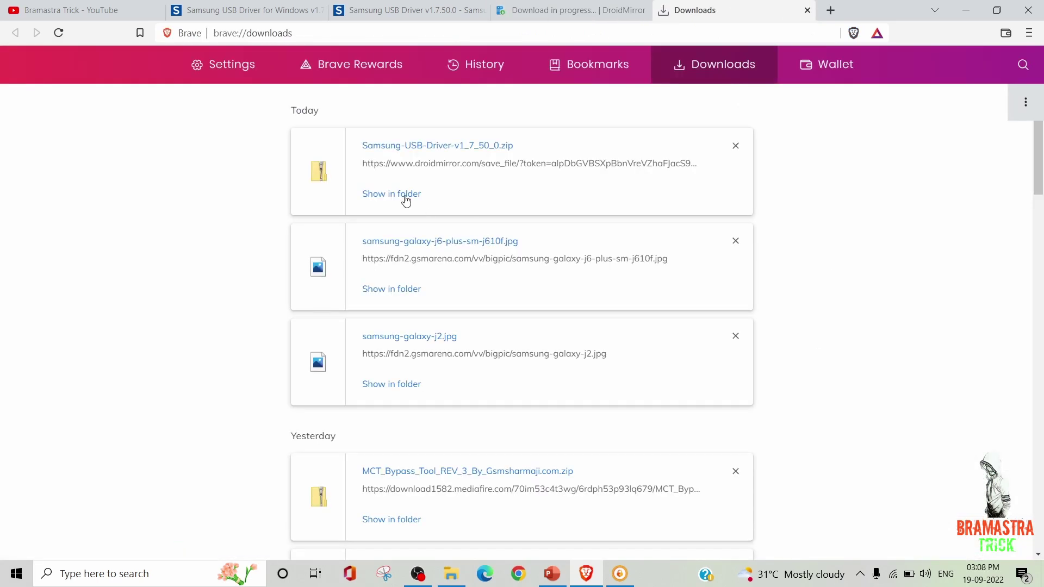
click(405, 199)
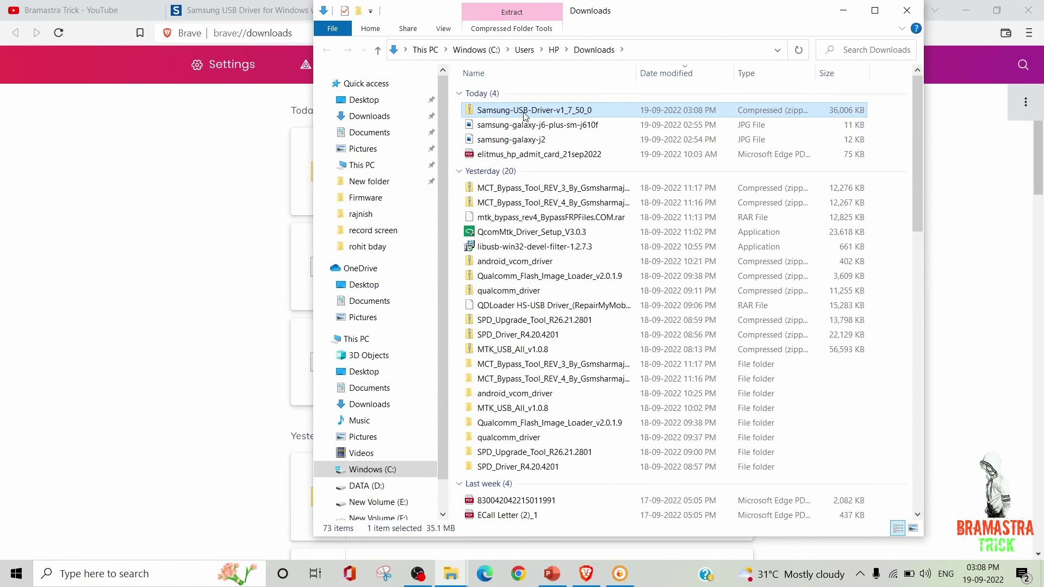
right_click(525, 115)
click(553, 172)
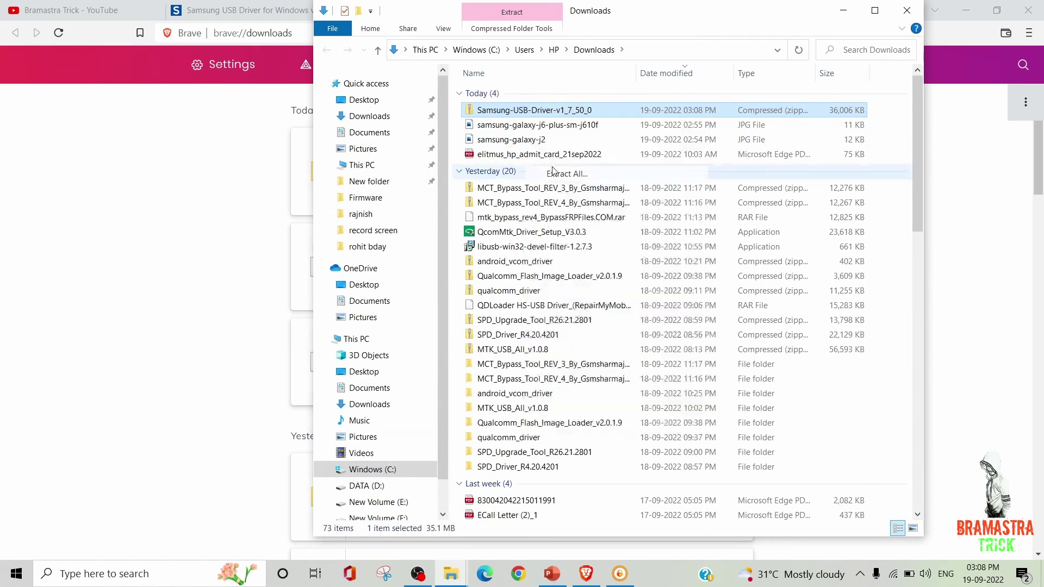
click(630, 424)
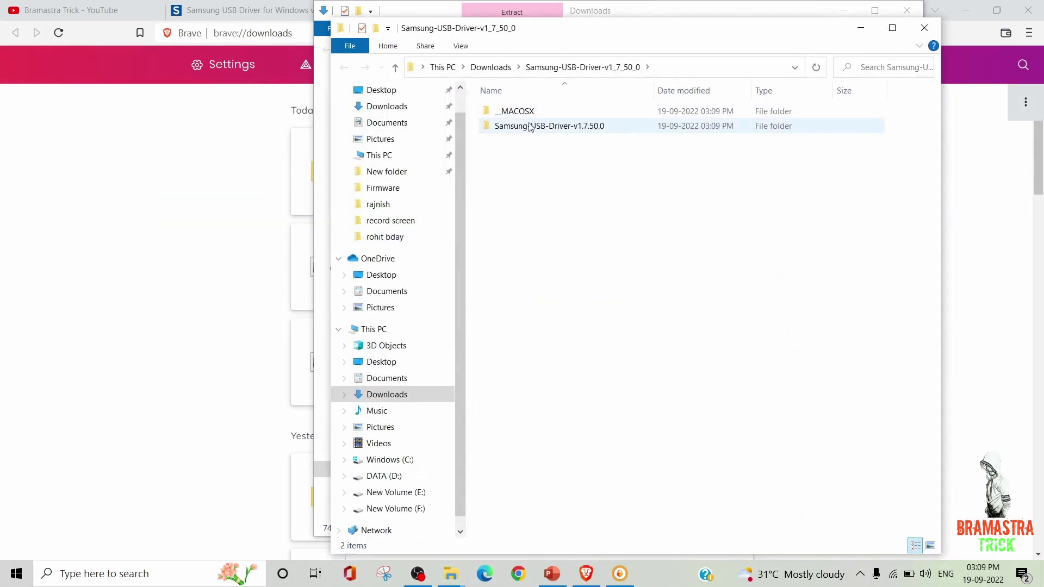
- Launch the Samsung-USB-Driver-v1.7.50.0 installer and close both Explorer windows
double_click(531, 123)
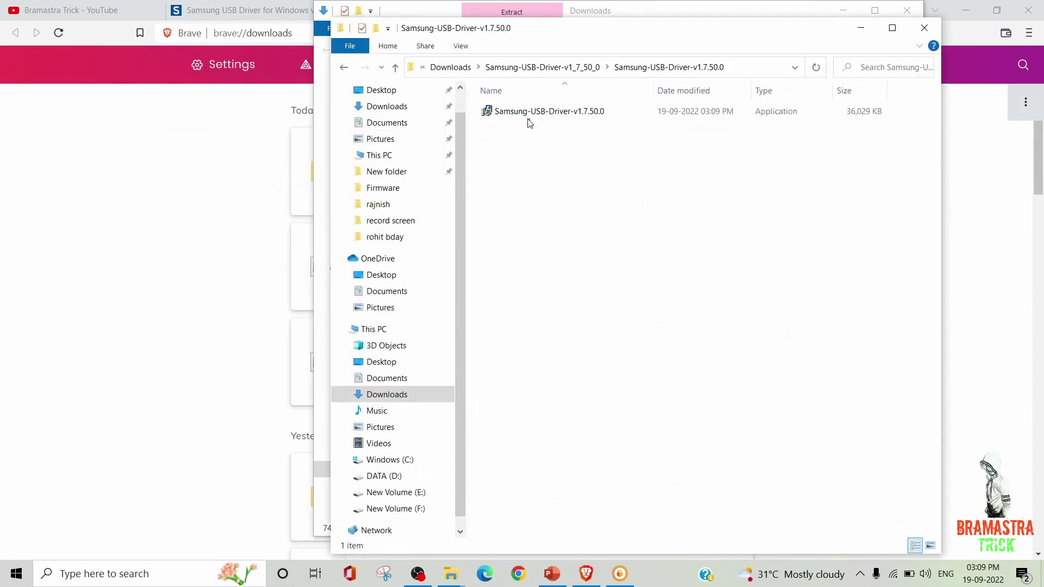
double_click(528, 115)
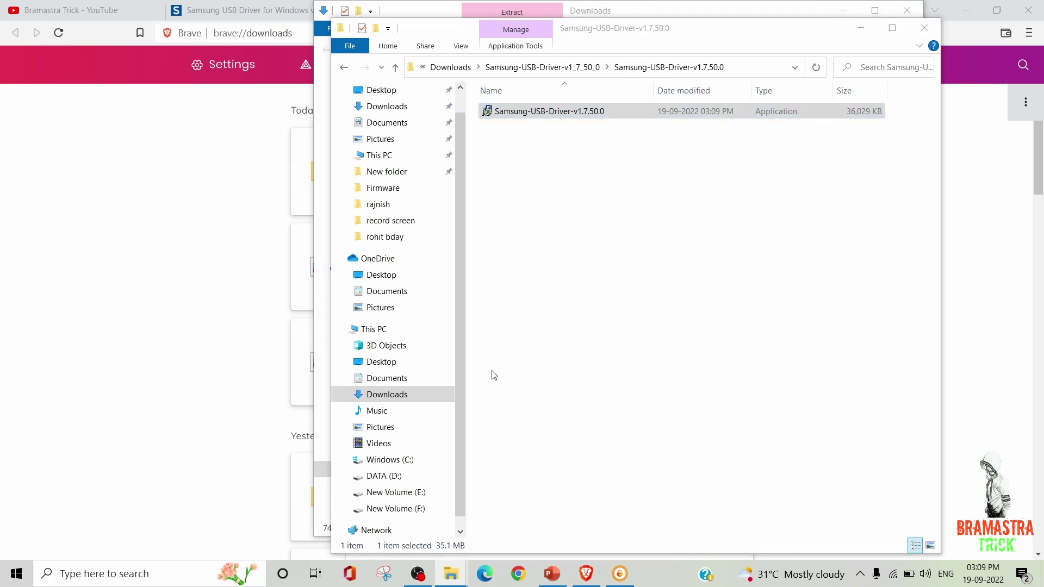
click(924, 27)
click(906, 11)
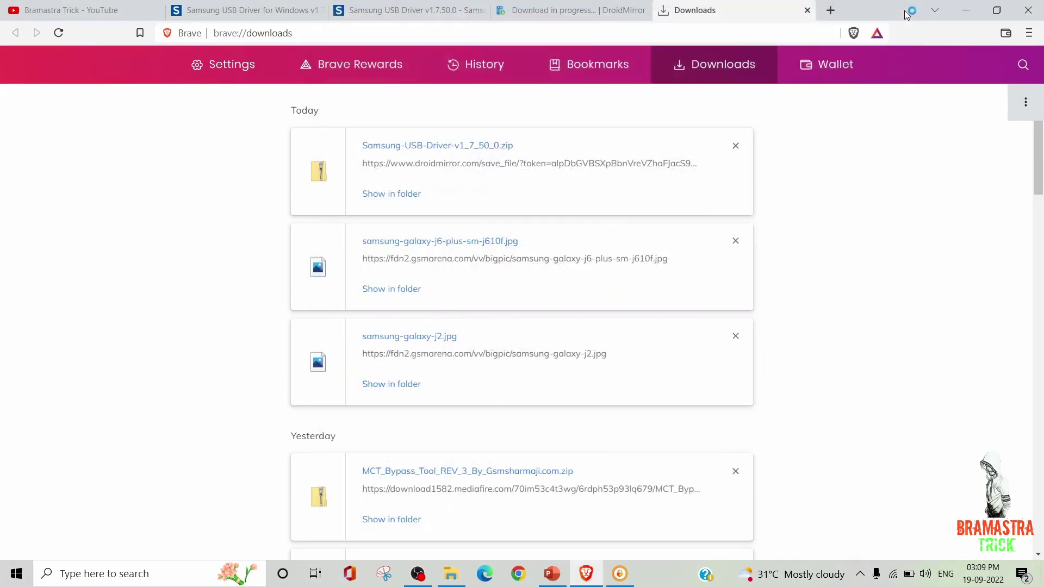
- Search the web for 'odin tool' in a new Brave tab
click(830, 10)
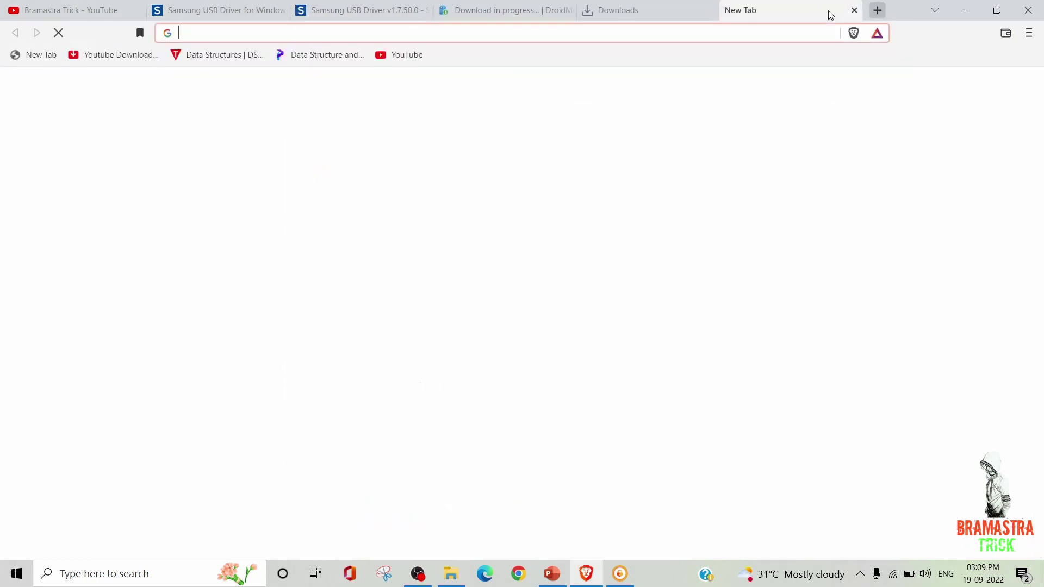
text(odi)
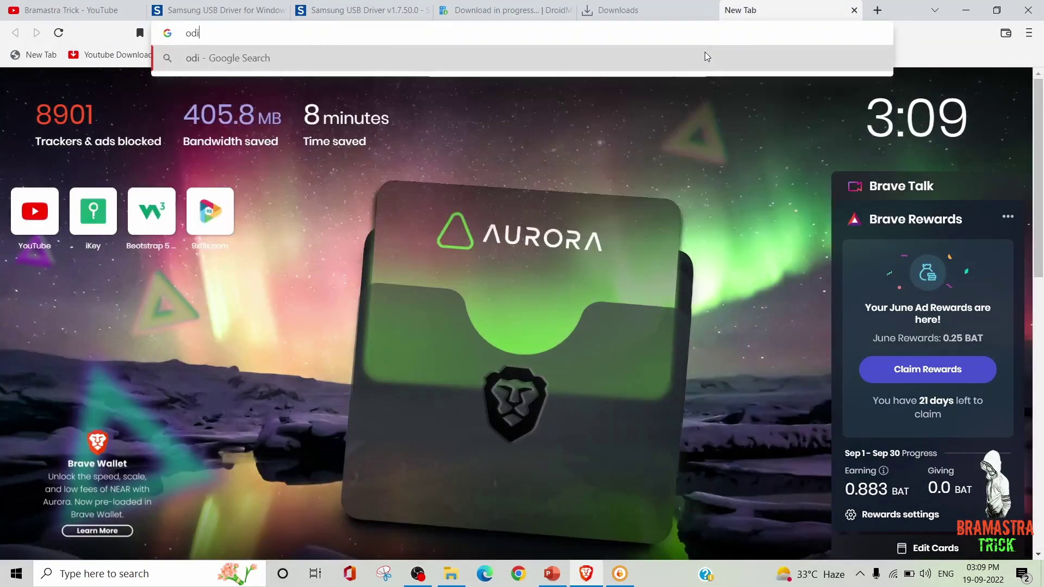
text(n tool)
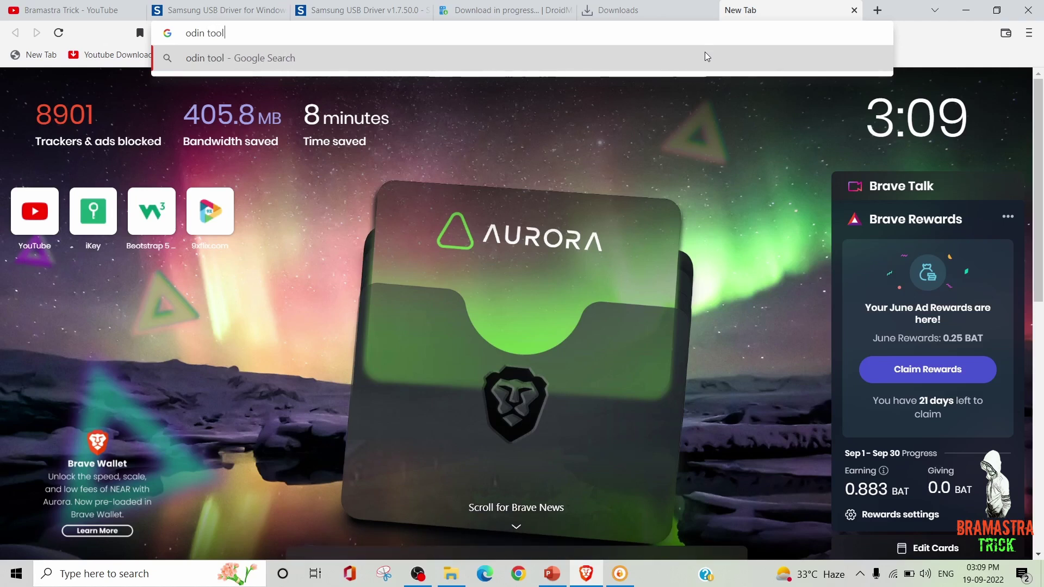
key(Return)
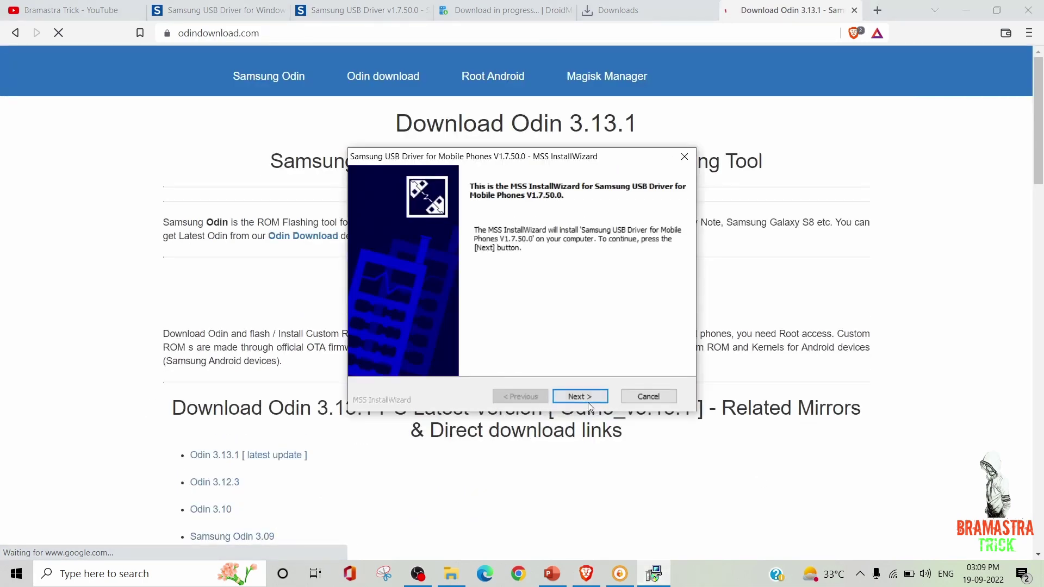
- Accept the welcome and region pages and install the USB driver to C:\Program Files\Samsung\USB Drivers
click(588, 401)
click(588, 401)
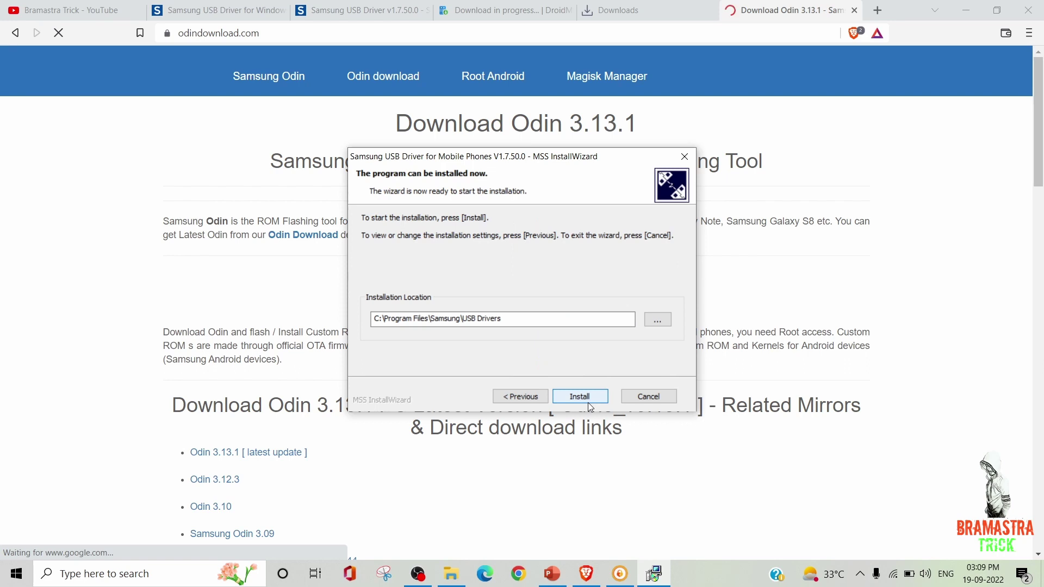
click(588, 403)
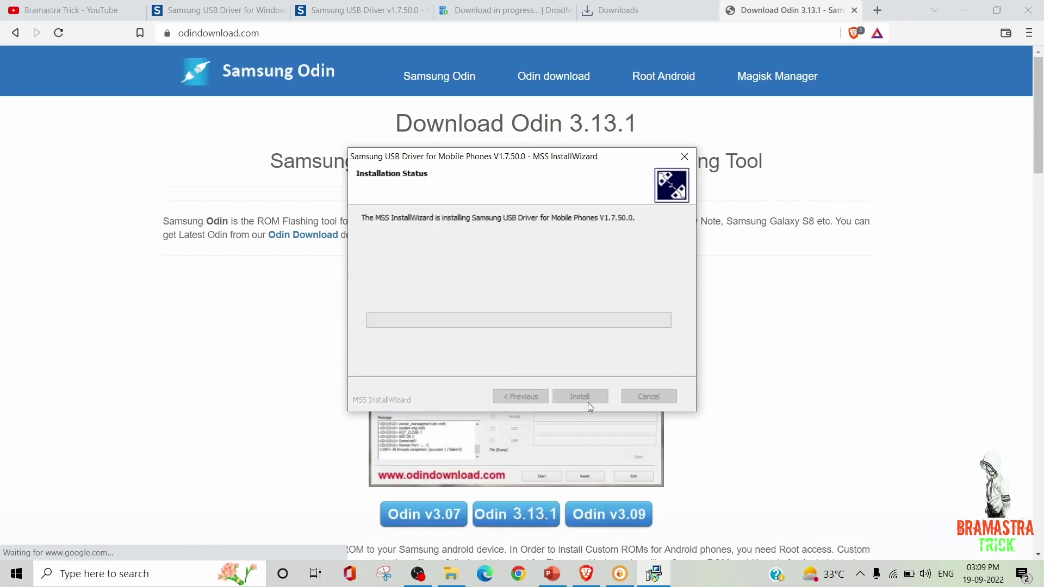
drag(1040, 165, 1041, 218)
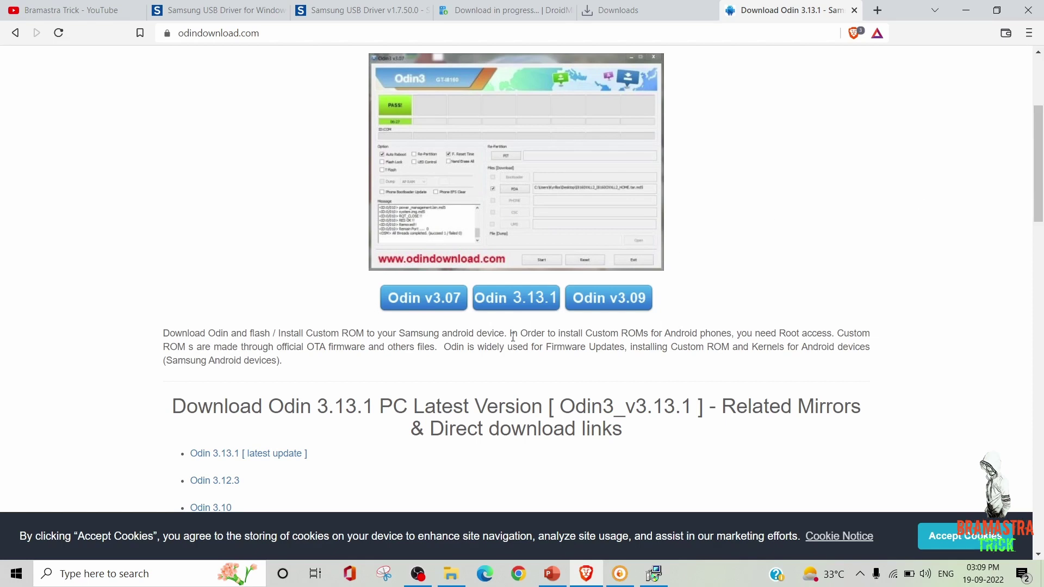
- Download Odin3_v3.14.4.zip from odindownload.com and view it on Brave's downloads page
click(520, 310)
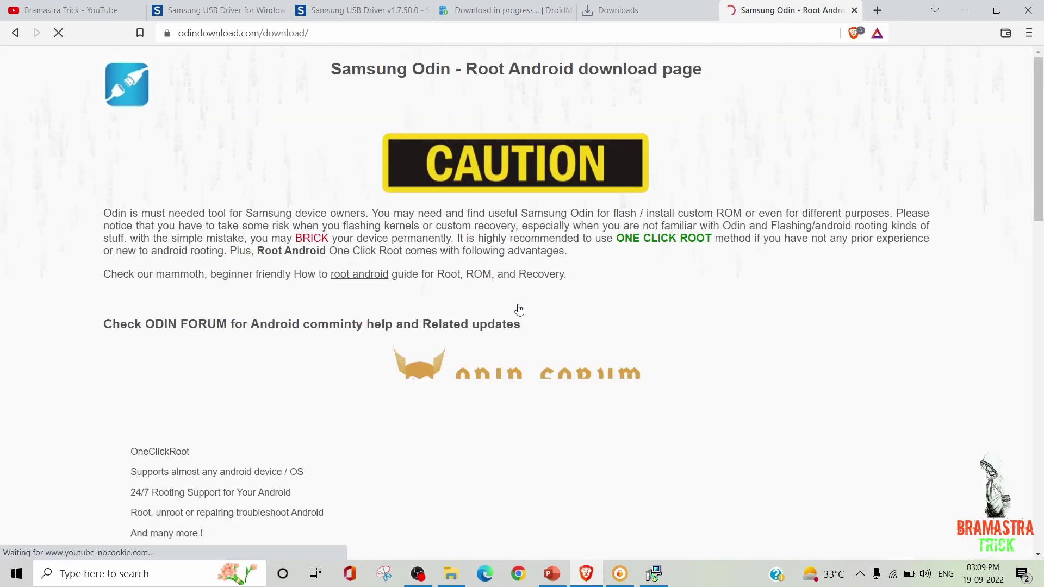
drag(1041, 197, 1041, 273)
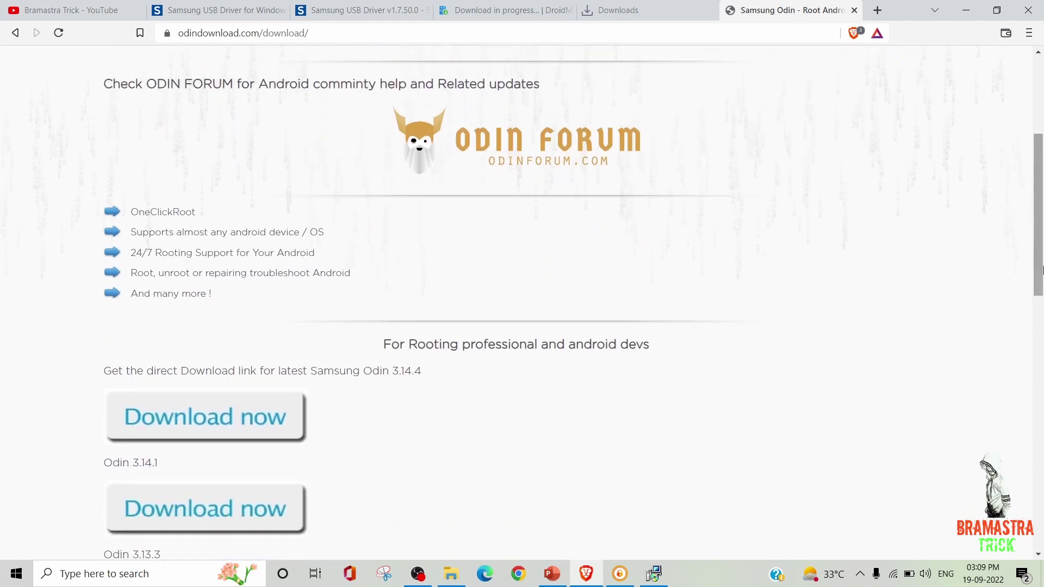
click(254, 410)
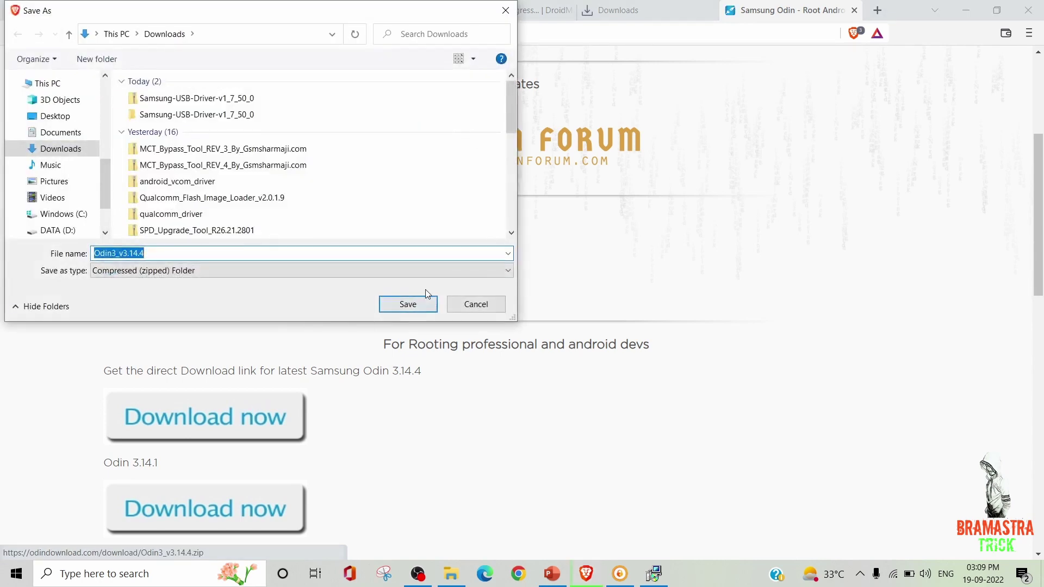
click(428, 301)
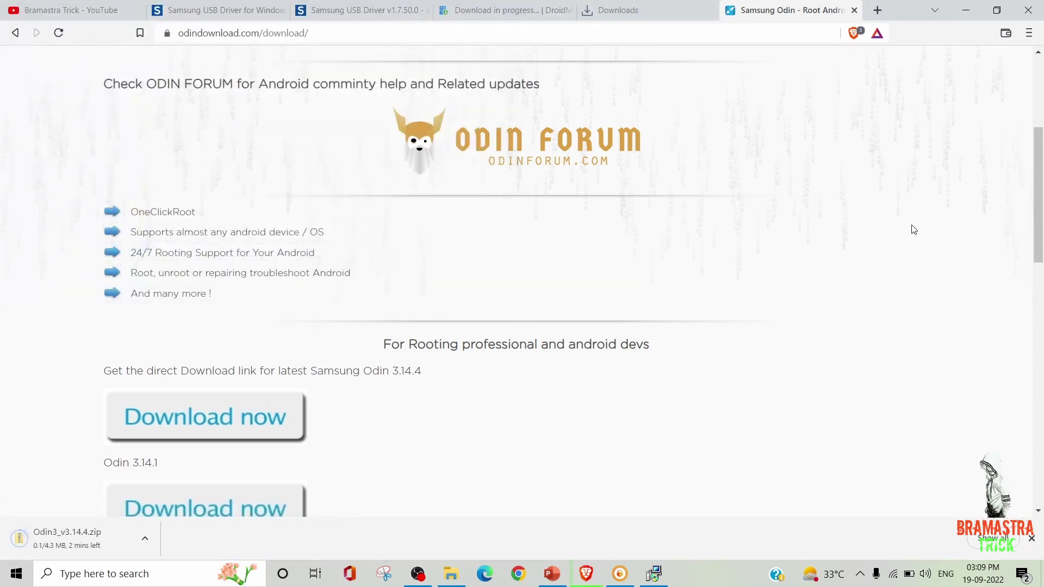
click(966, 12)
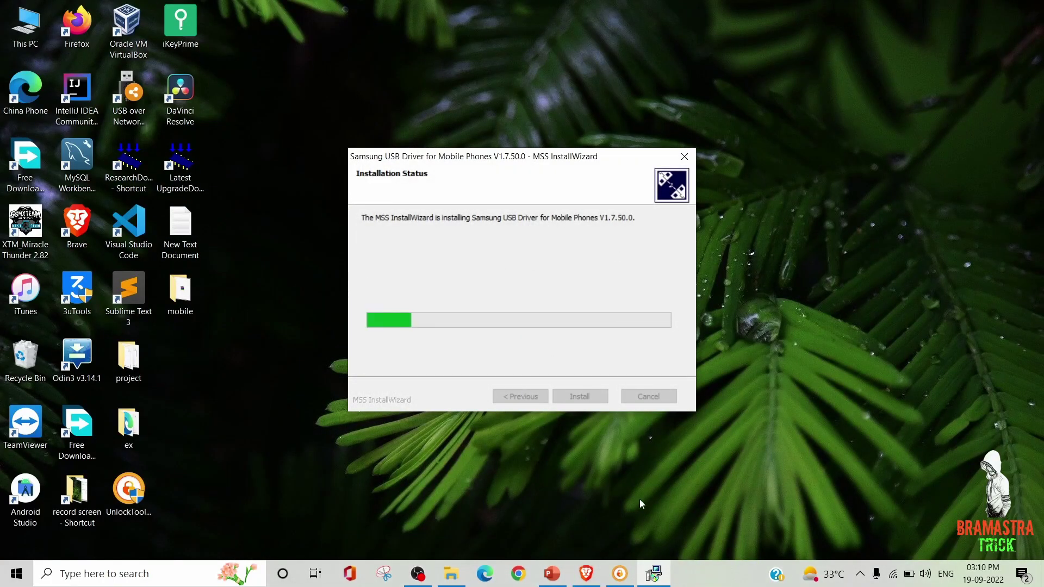
click(586, 577)
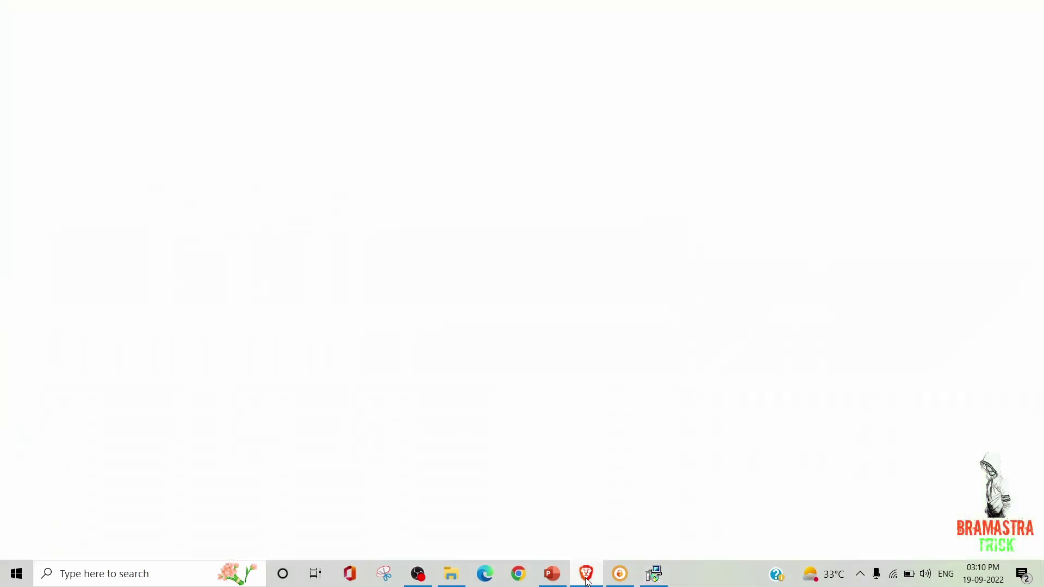
click(989, 539)
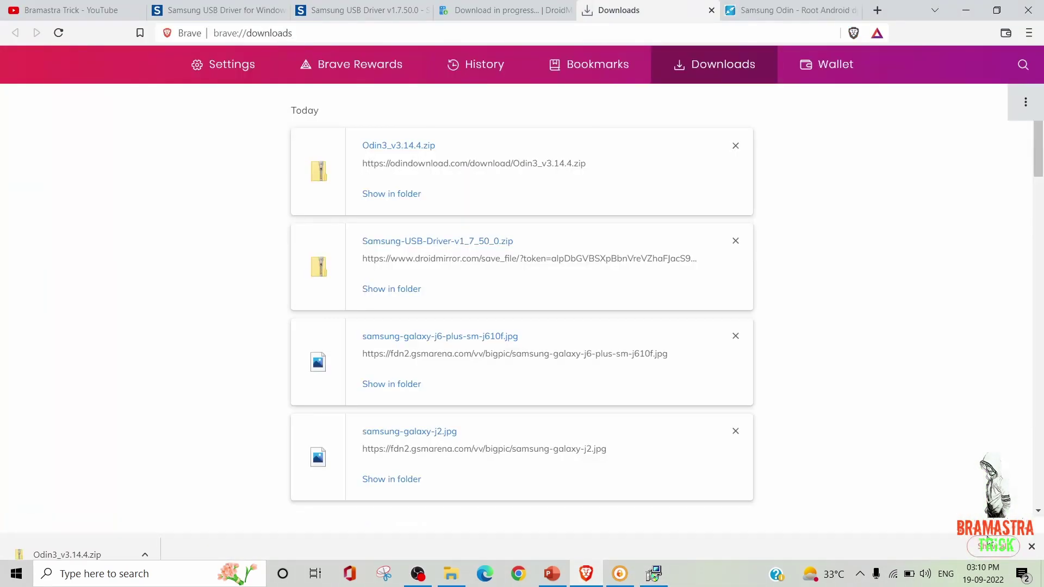
- Extract Odin3_v3.14.4.zip to its default folder and run Odin3_v3.14.4.exe
click(411, 194)
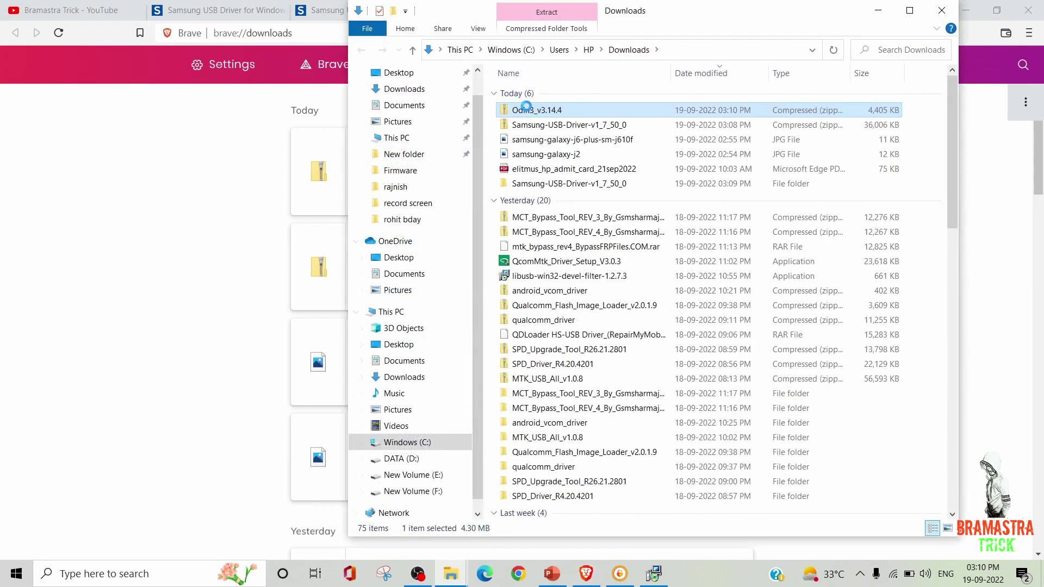
right_click(525, 106)
click(568, 166)
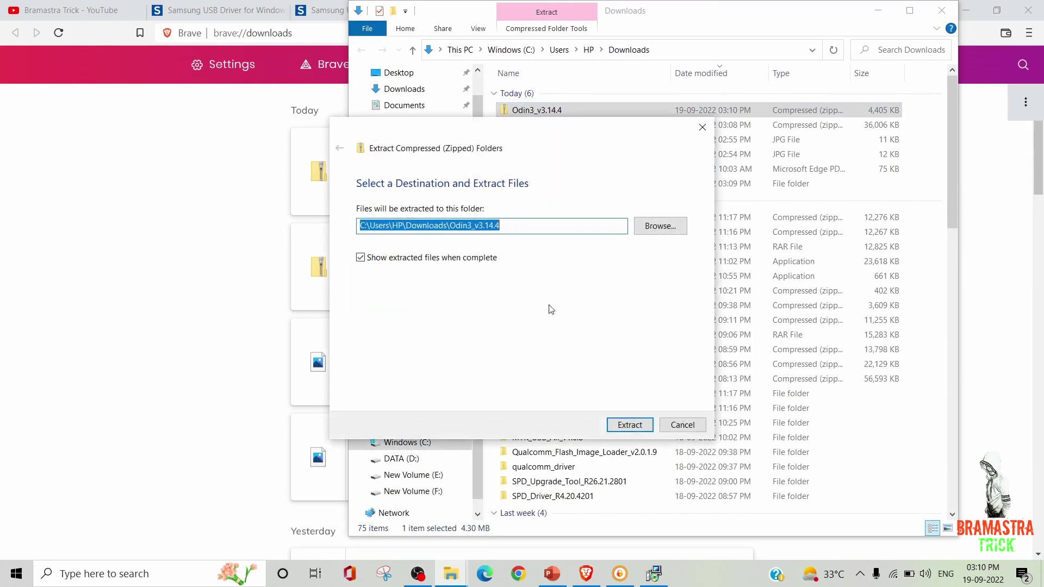
click(640, 424)
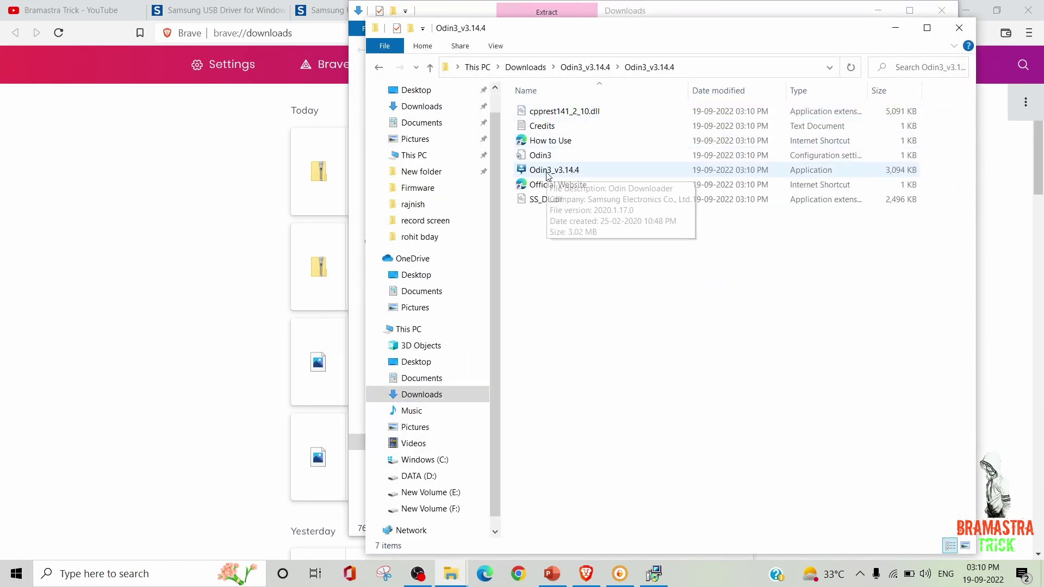
double_click(549, 172)
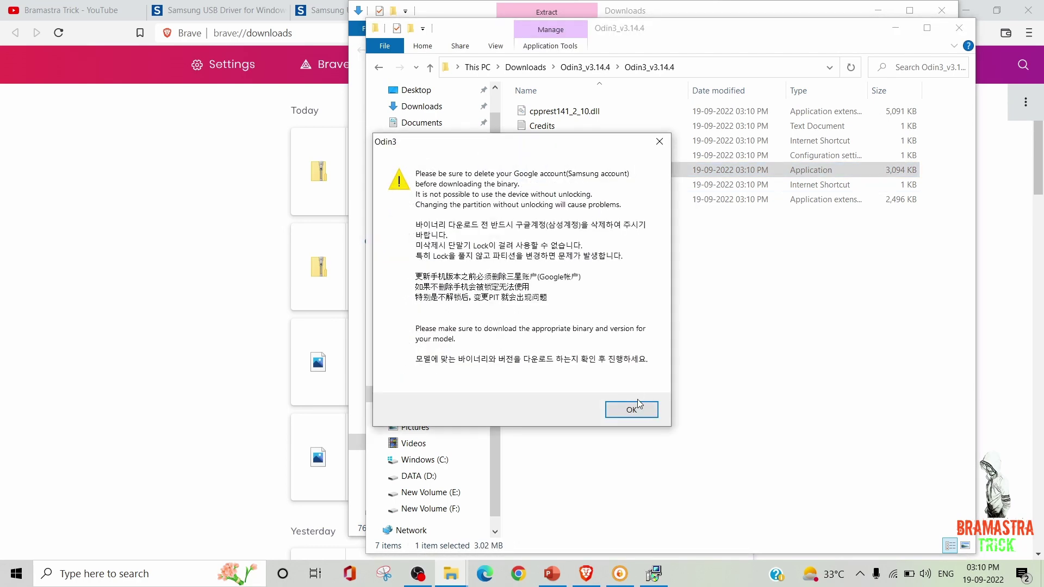
click(639, 404)
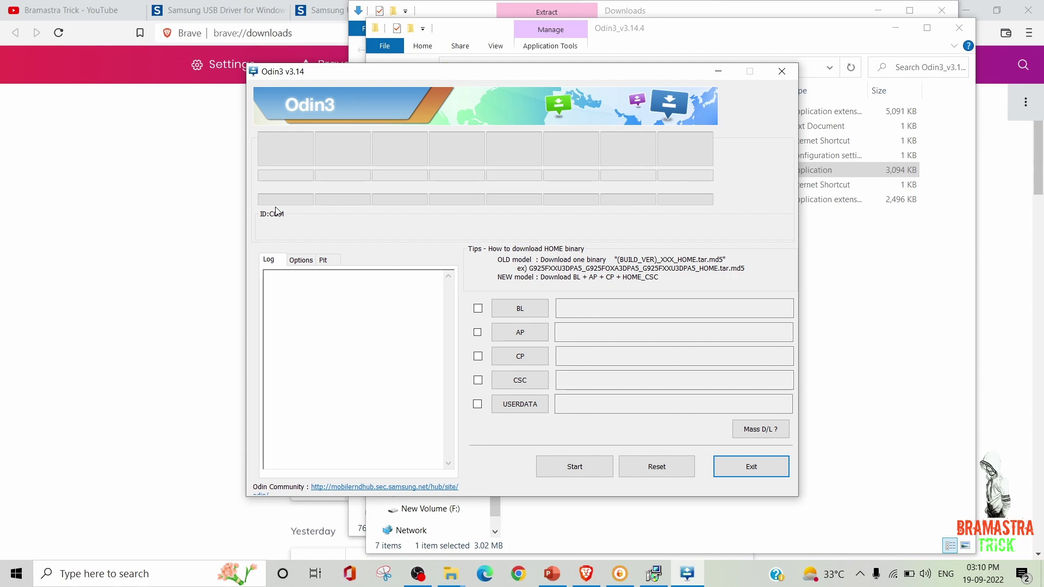
click(512, 332)
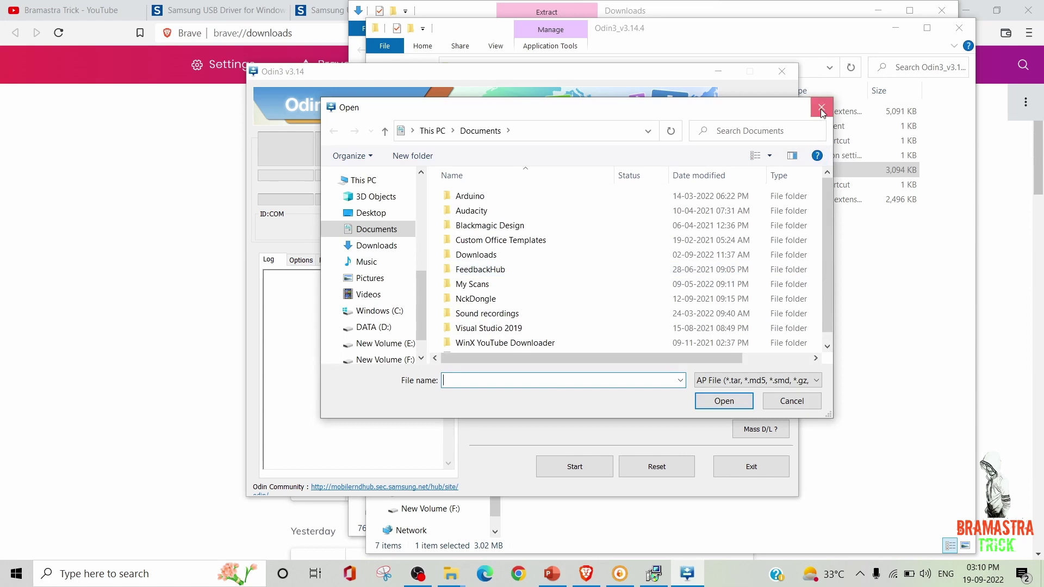
click(821, 109)
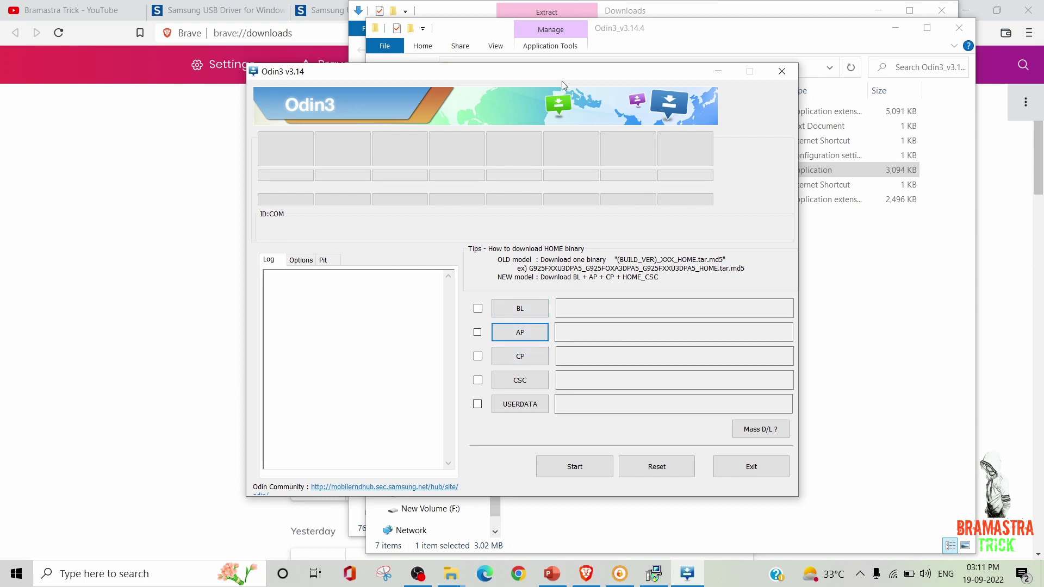
- Play all of Bramastra Trick's Mobile flashing playlist, then pause the first video
click(70, 9)
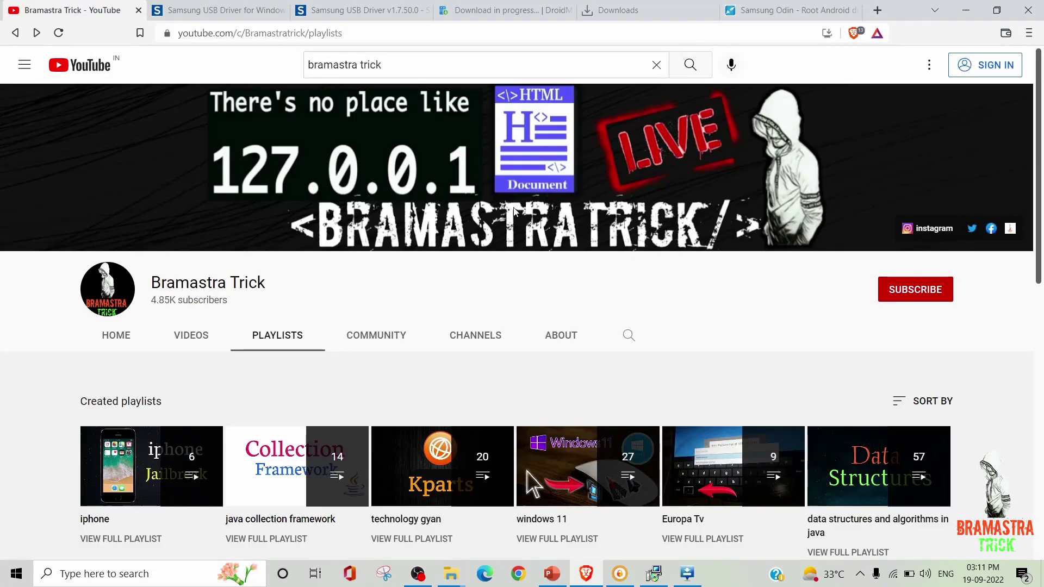
drag(1040, 163, 1042, 411)
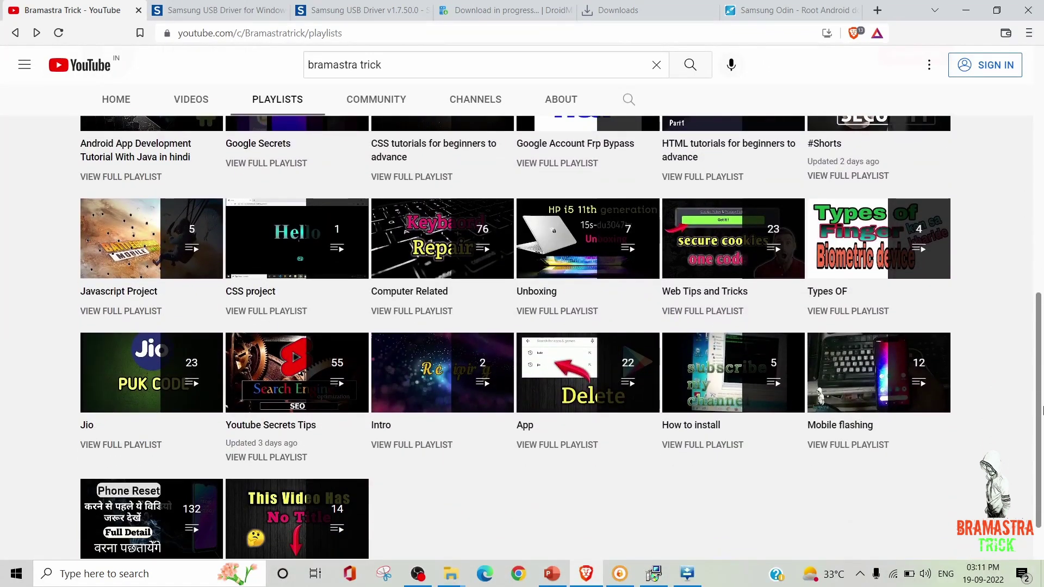
click(850, 370)
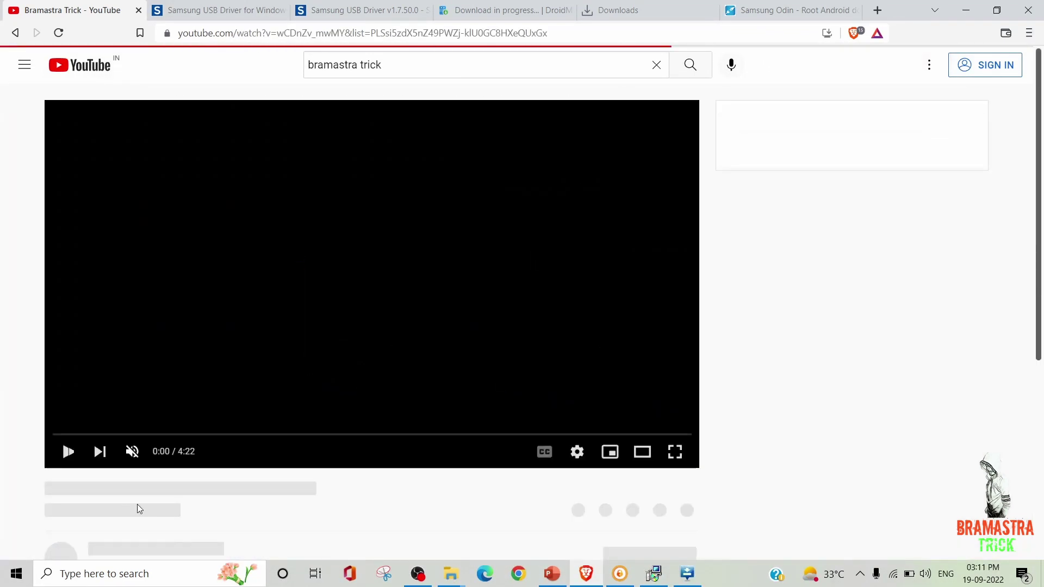
click(101, 451)
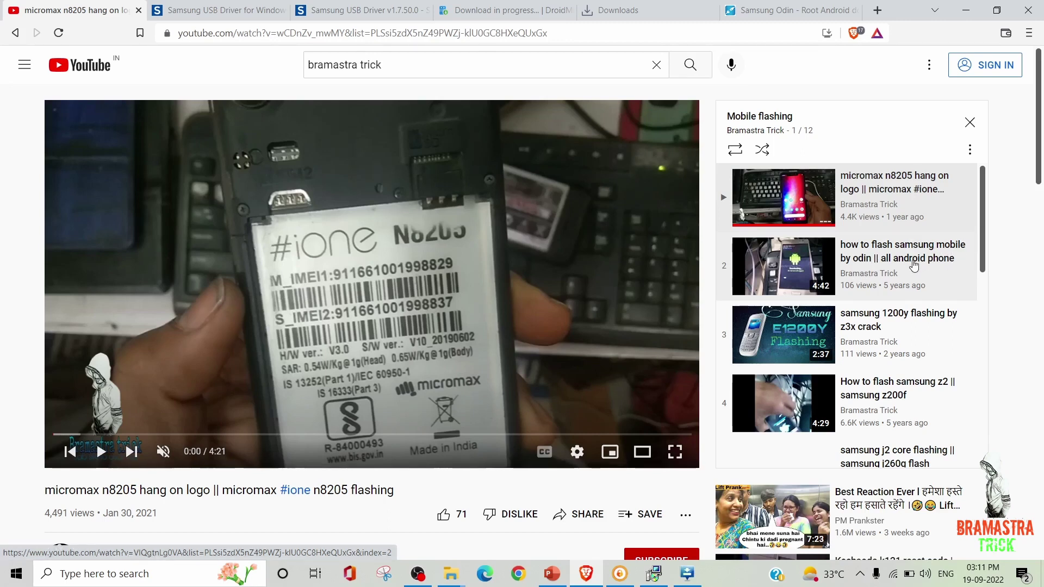
- Scroll through the playlist queue, then go back to the channel's playlists page
drag(985, 233, 984, 305)
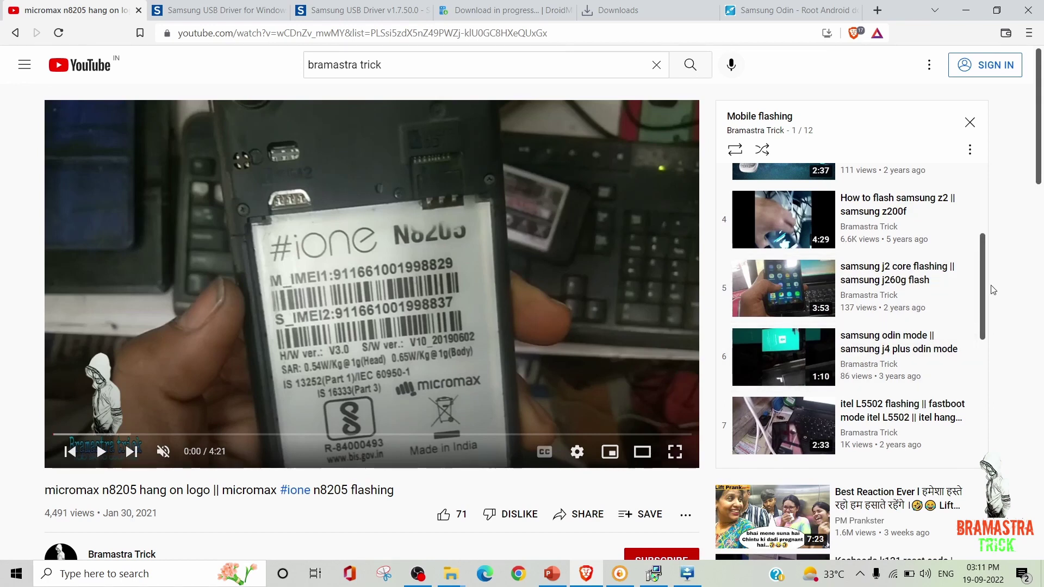
drag(984, 291, 960, 171)
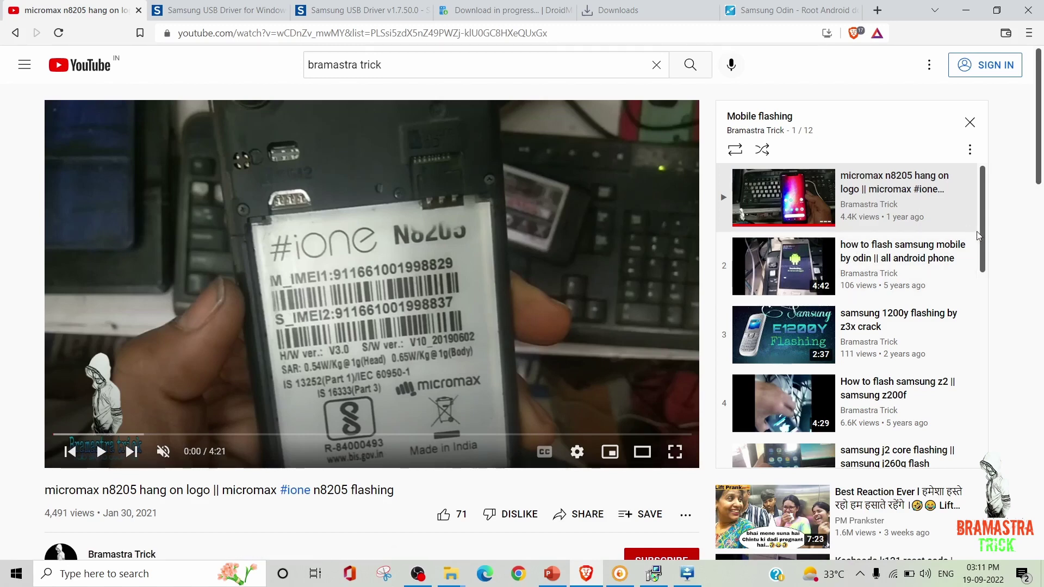
drag(978, 235, 1008, 387)
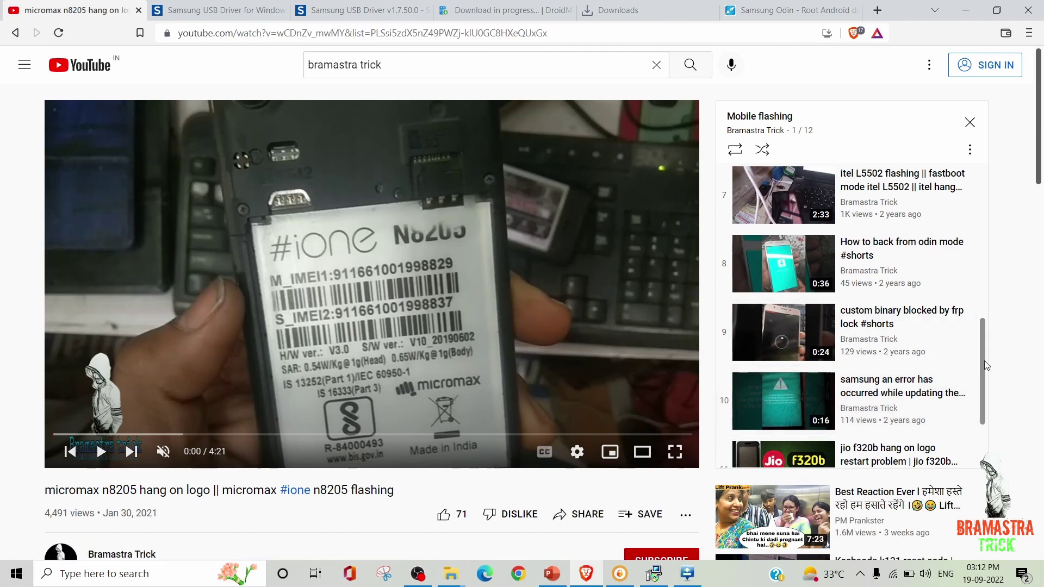
scroll(986, 365, up, 2)
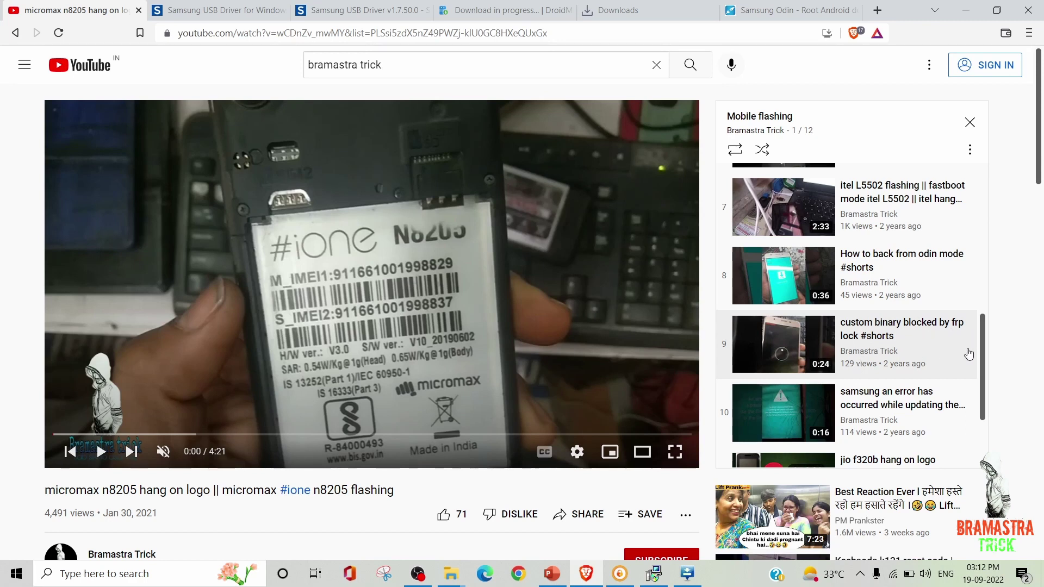
drag(982, 355, 976, 288)
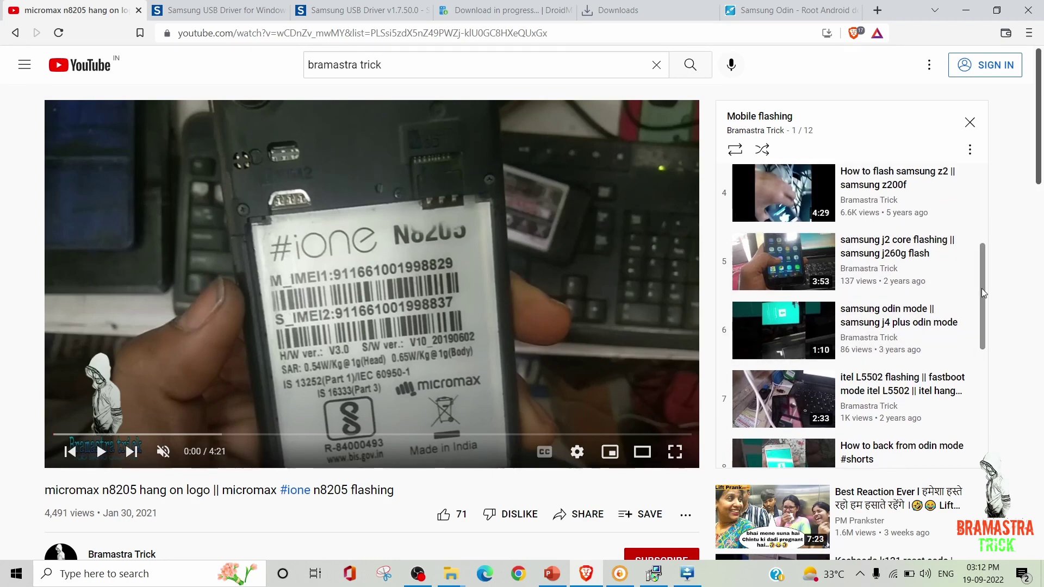
drag(981, 296, 981, 284)
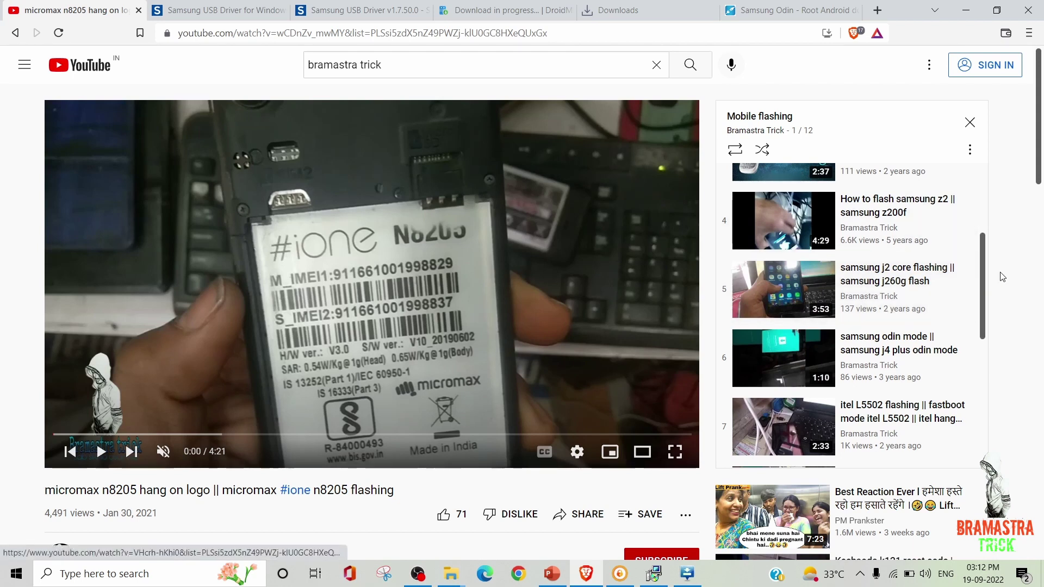
drag(989, 276, 986, 213)
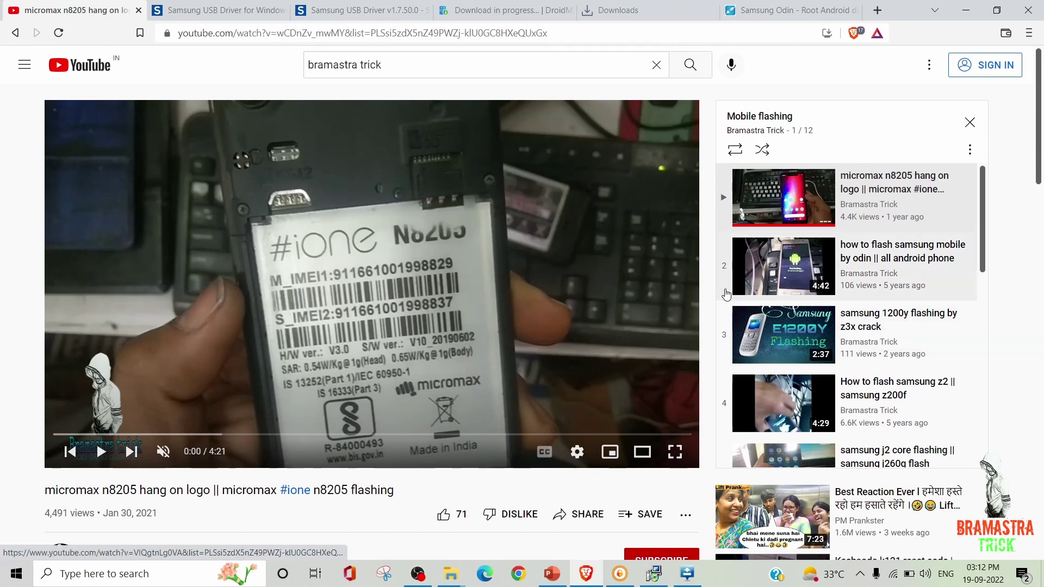
click(17, 34)
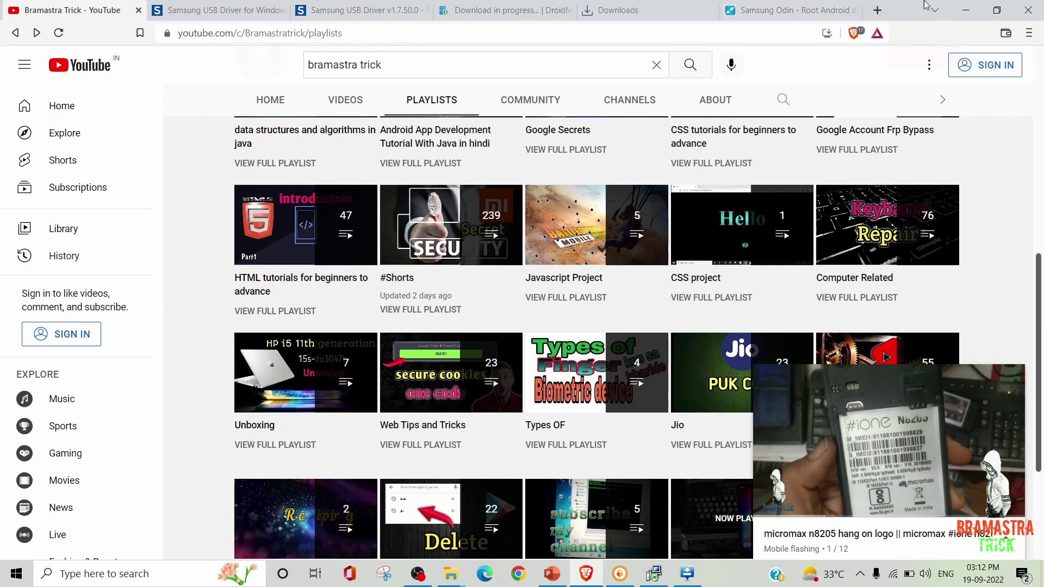
- Close the Downloads window, finish the USB driver installer, restore Odin3, and open This PC
click(965, 10)
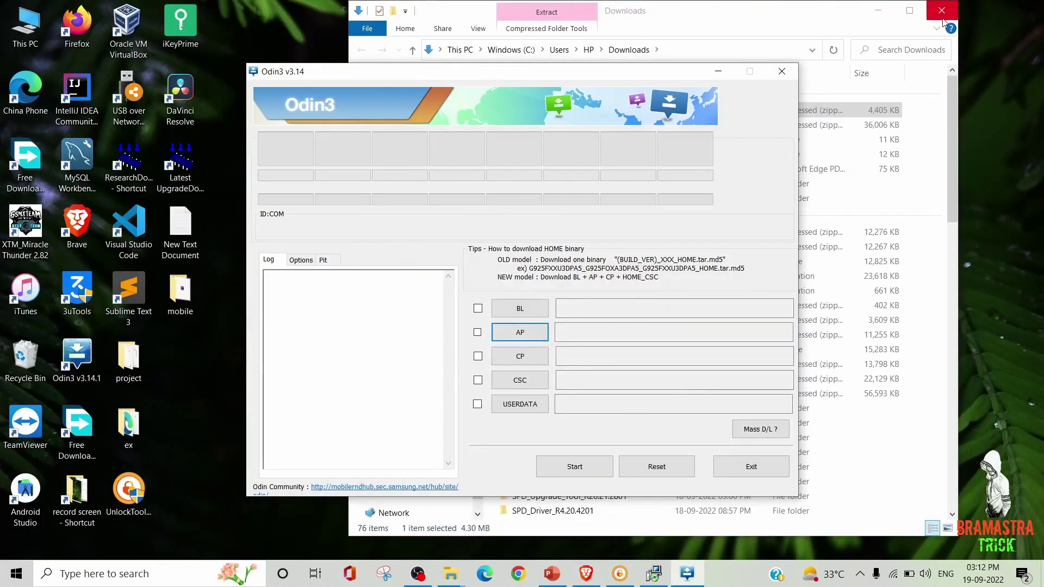
click(941, 10)
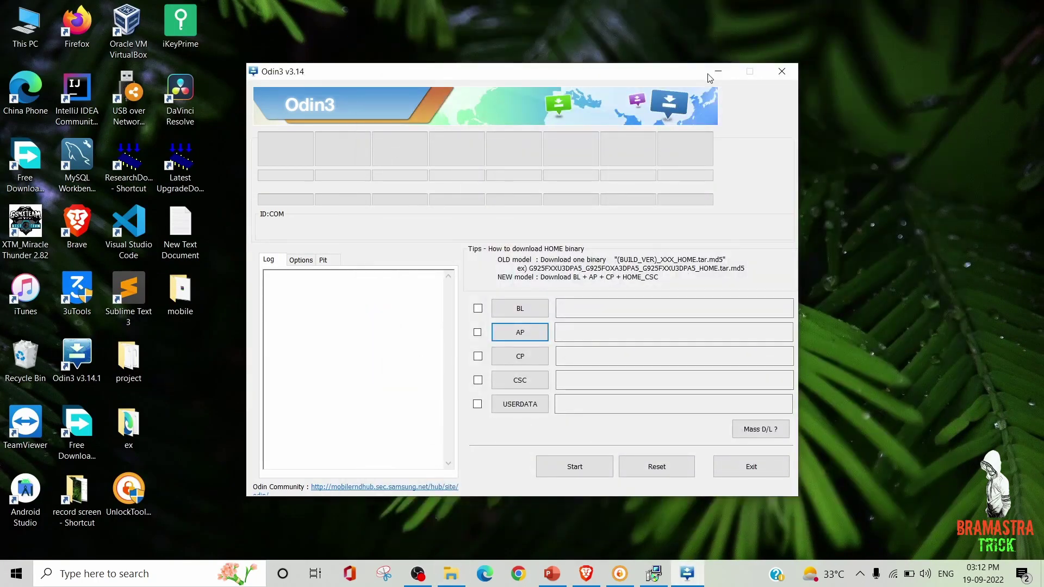
click(718, 71)
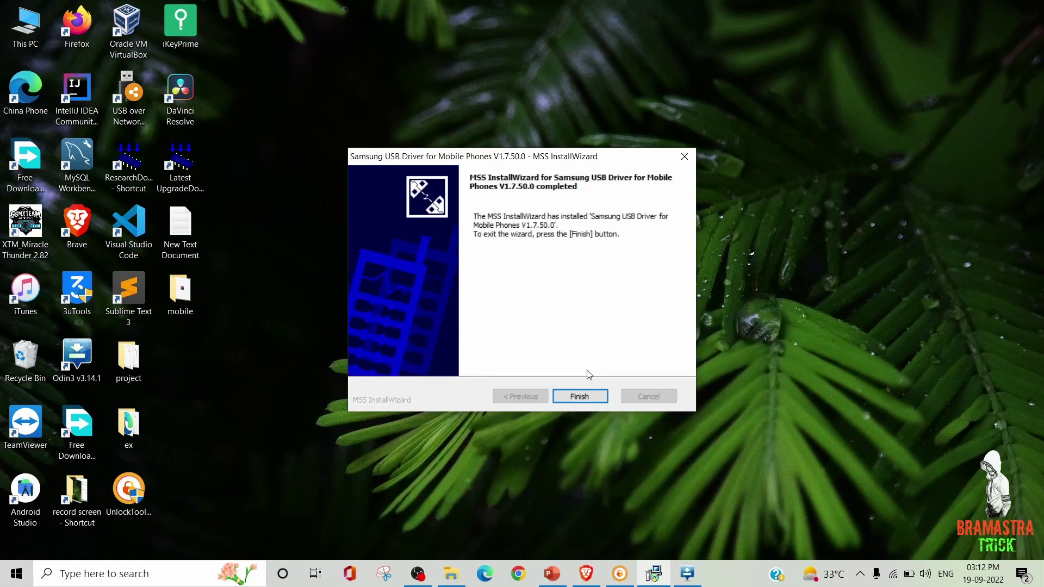
click(578, 396)
click(653, 573)
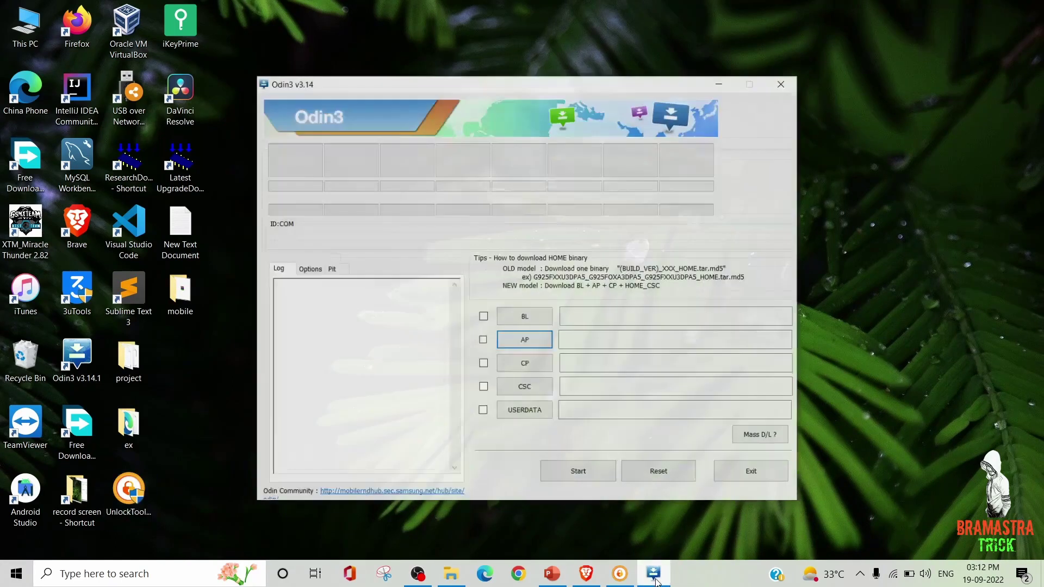
double_click(25, 27)
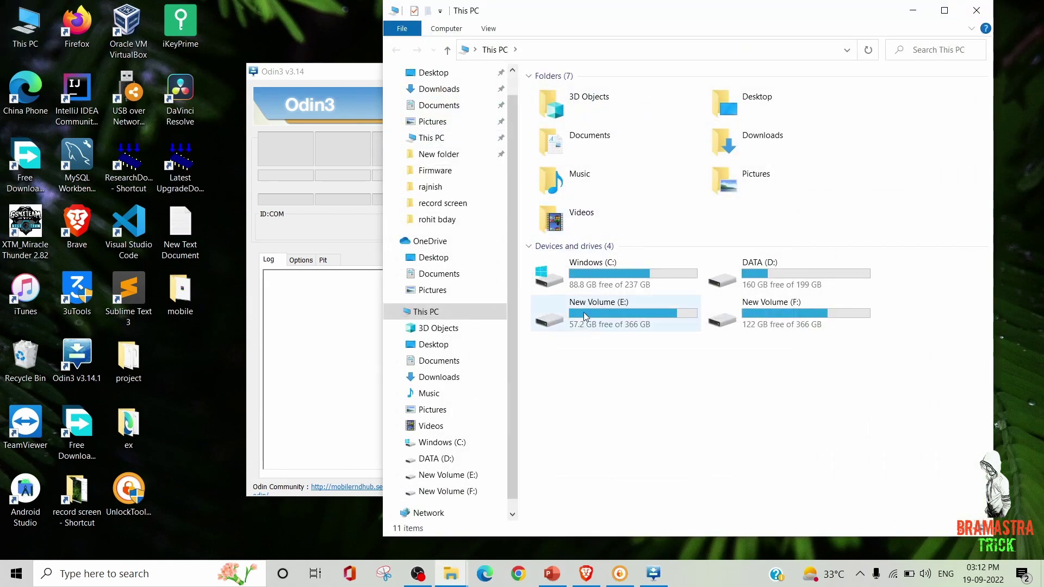
- Browse to E:\flash file\samsung and open the J200GDCU2ARL1_J200GODD2ARL1_INS folder
click(587, 315)
double_click(587, 314)
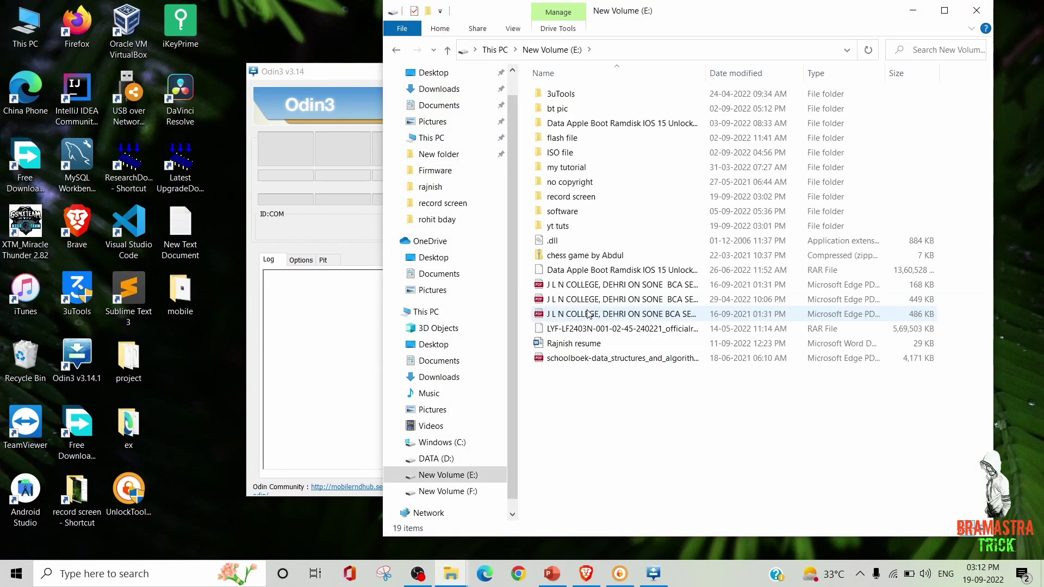
click(574, 140)
double_click(573, 140)
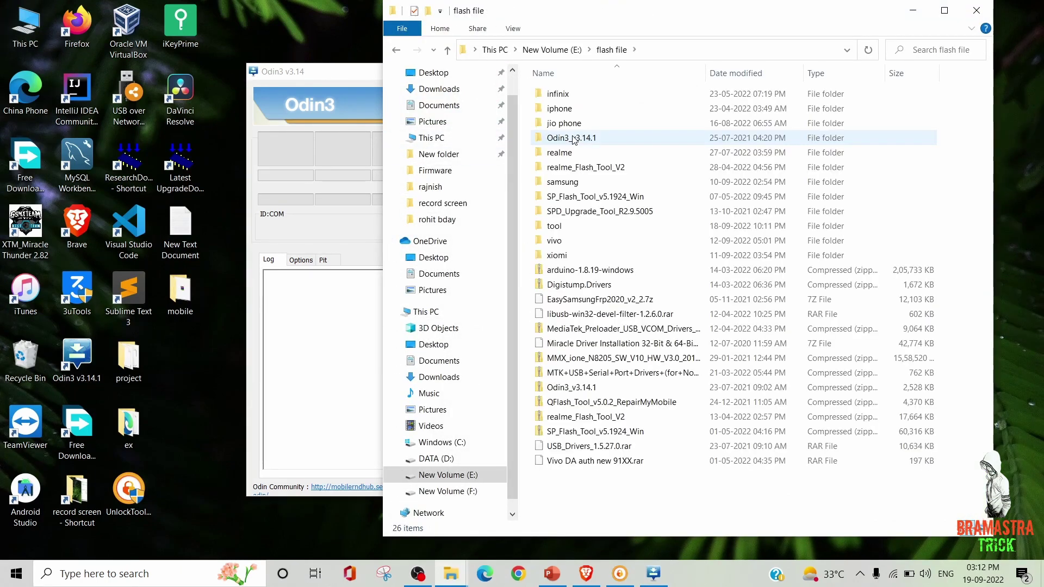
double_click(652, 182)
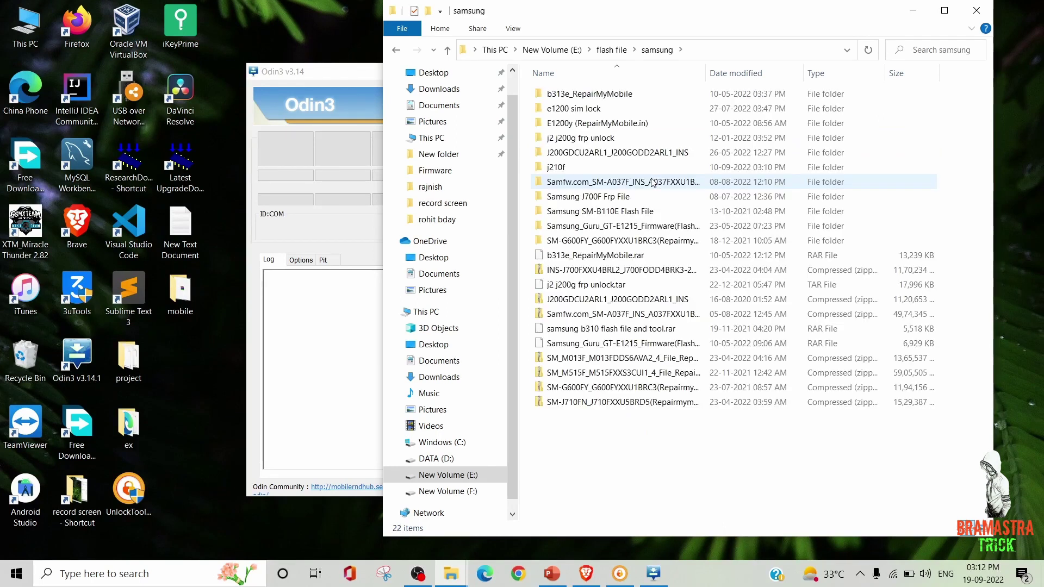
double_click(592, 151)
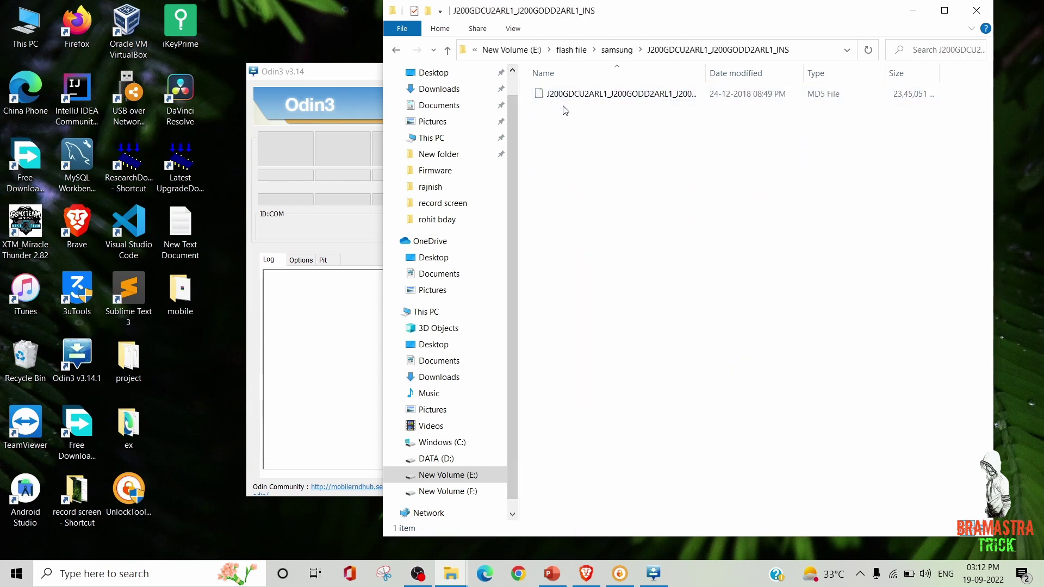
- Select the MD5 firmware file in the J200G folder, then open Odin3's AP file chooser
click(396, 50)
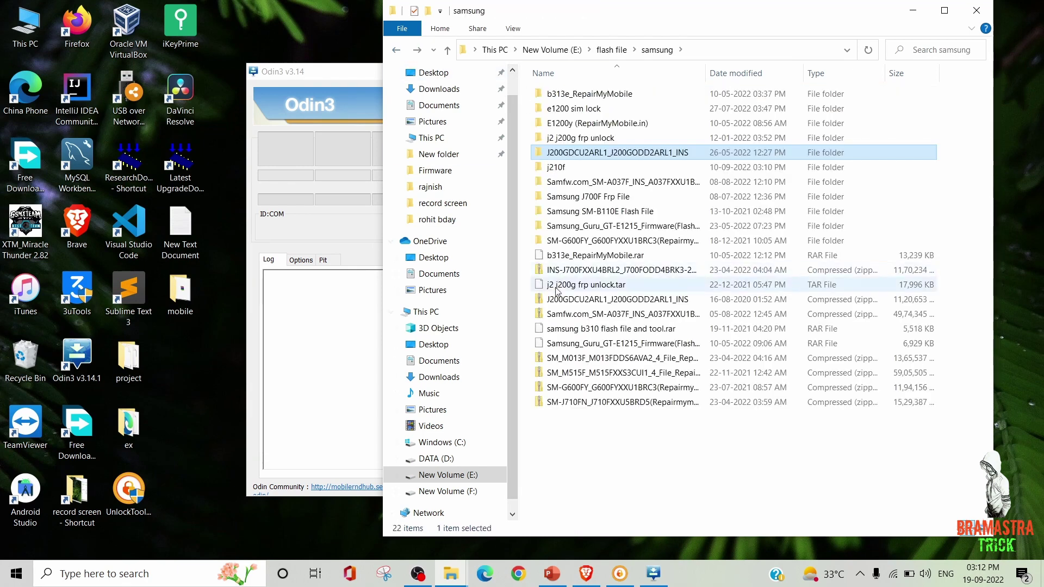
click(608, 303)
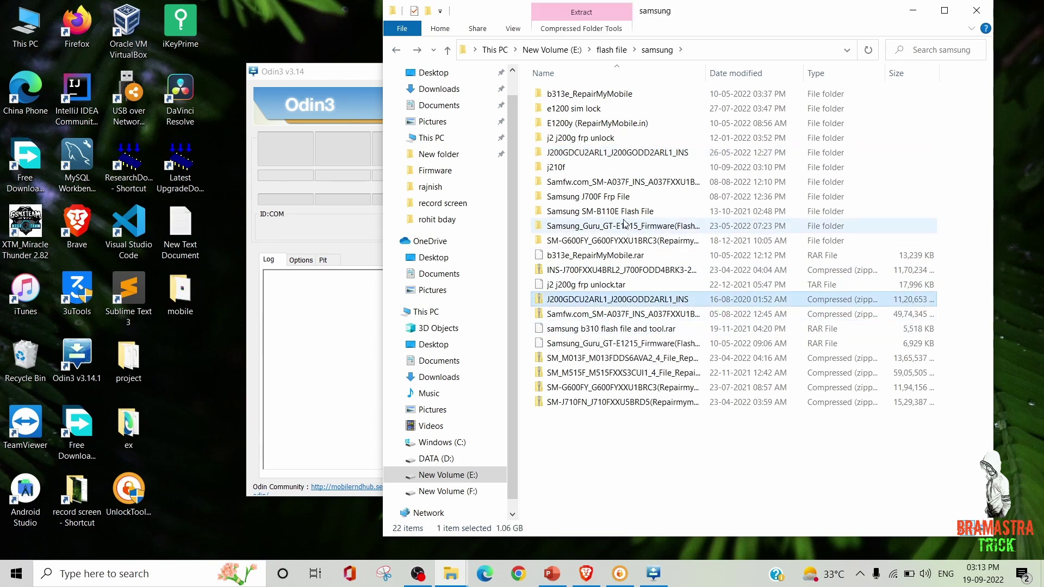
double_click(586, 155)
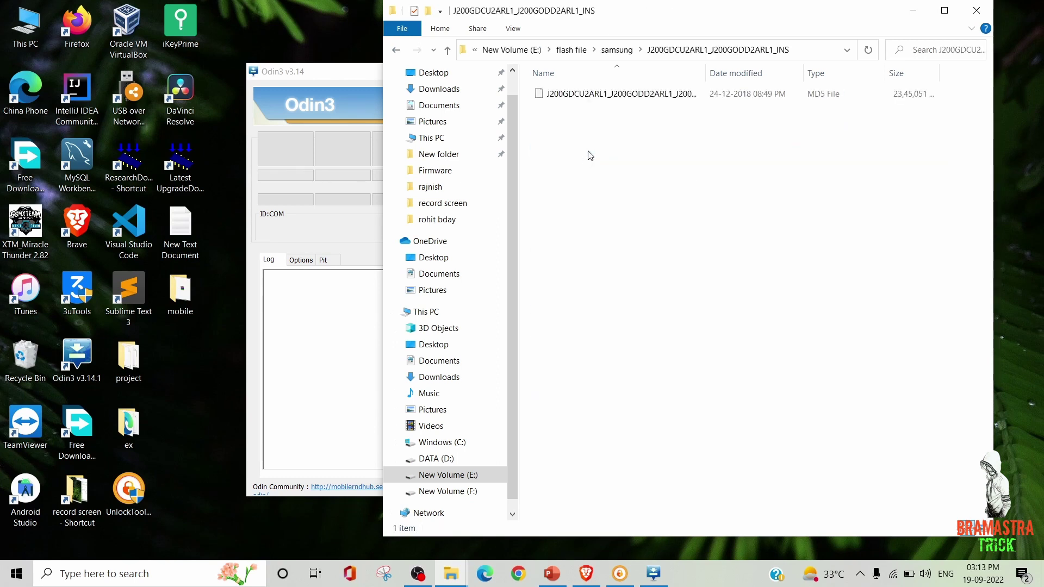
click(574, 95)
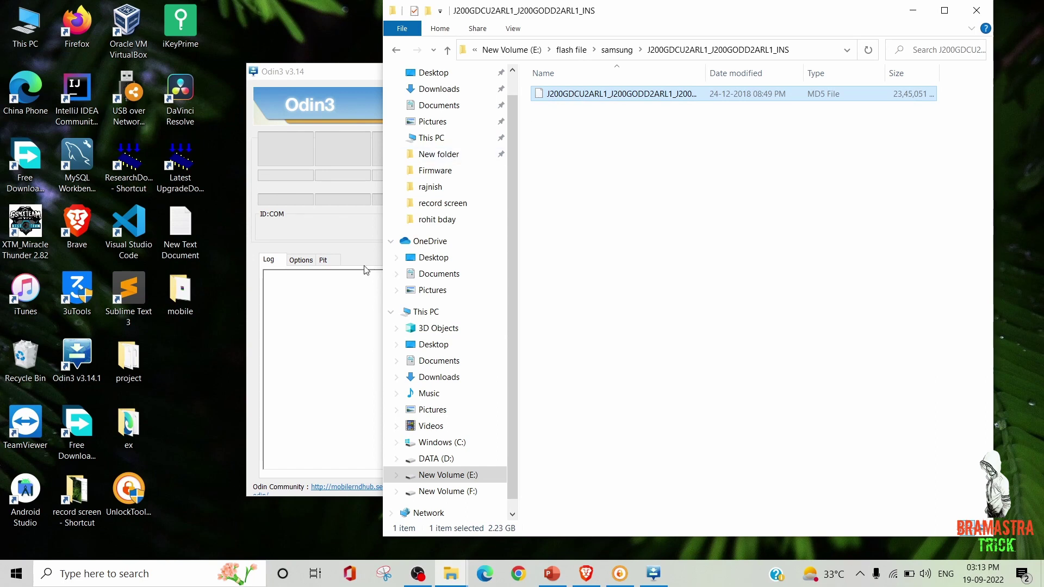
click(354, 271)
click(537, 342)
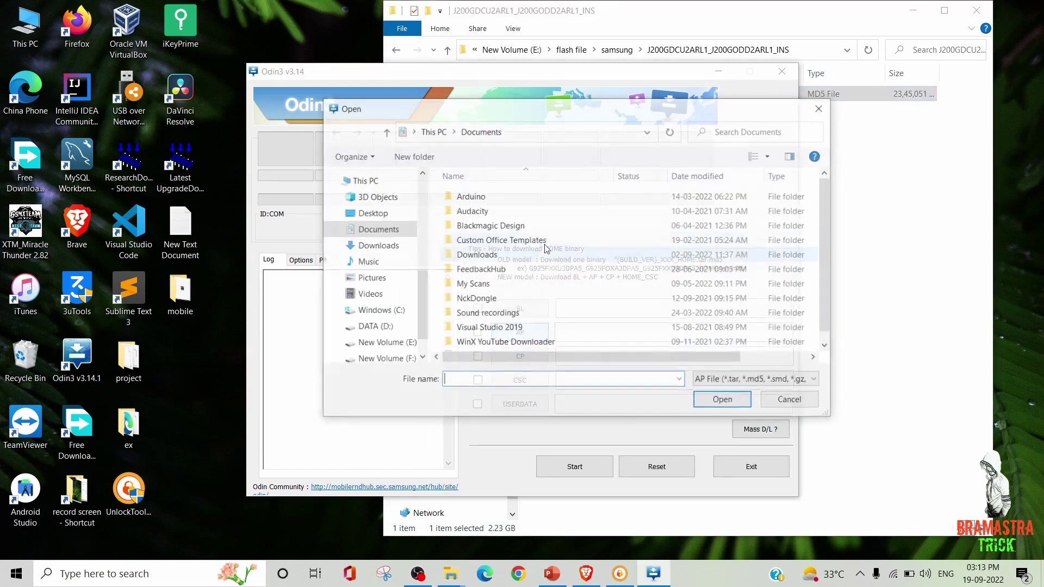
- Cancel the AP chooser and open the Samfw.com_SM-A037F_INS_A037FXXU1BVFB_fac folder in samsung
click(821, 107)
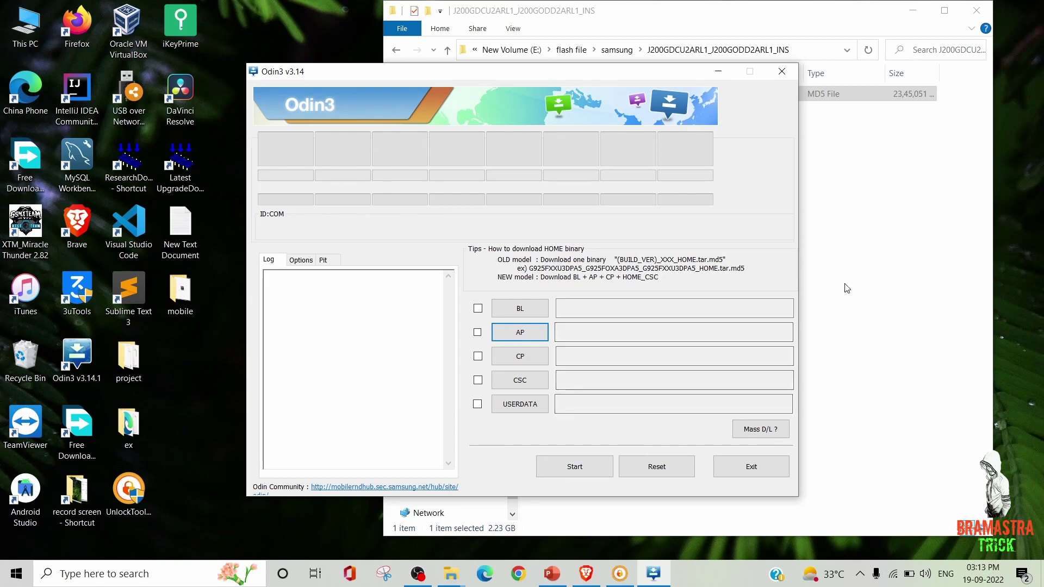
click(815, 330)
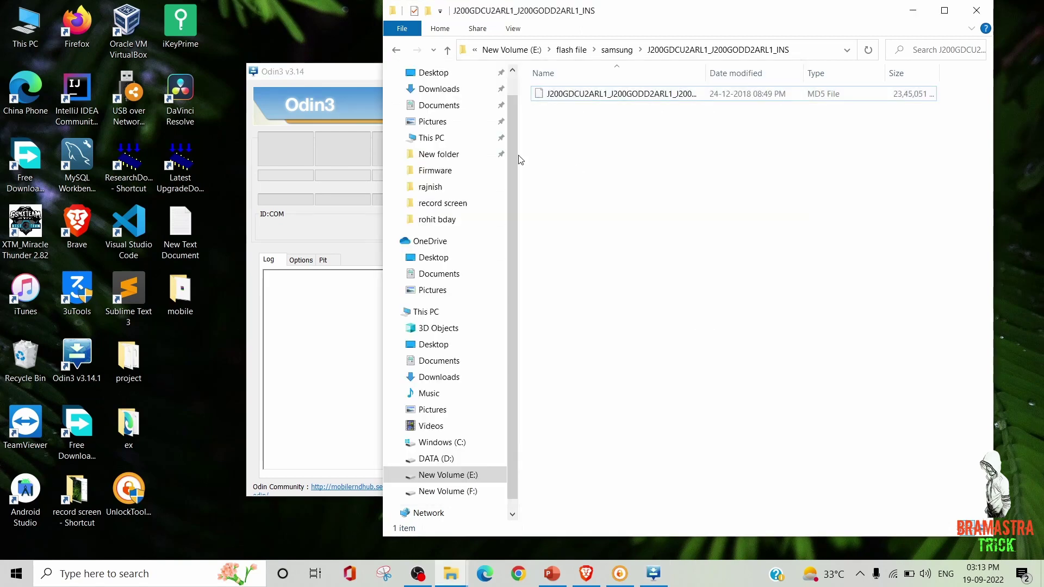
click(396, 50)
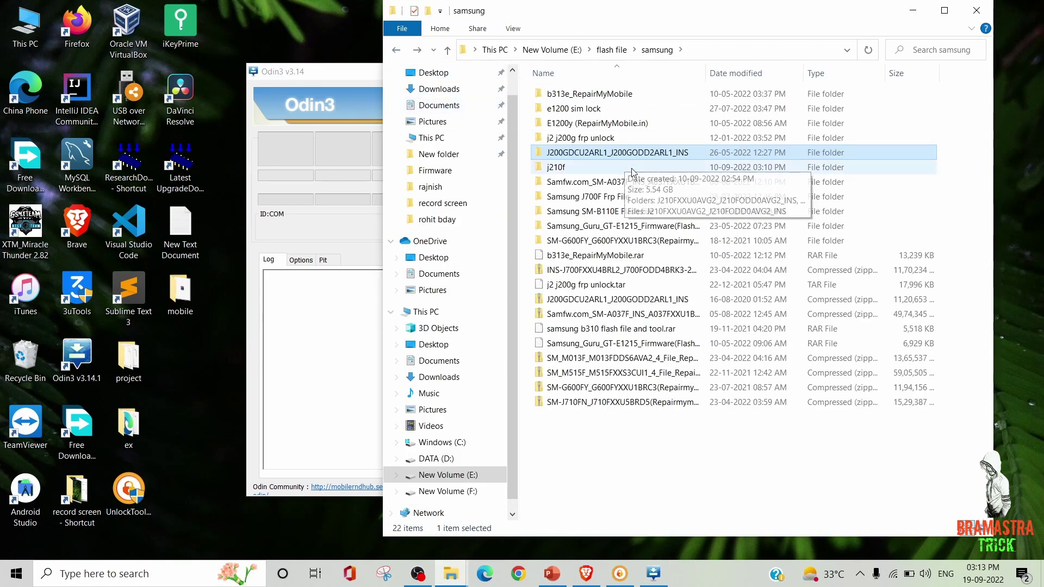
double_click(598, 181)
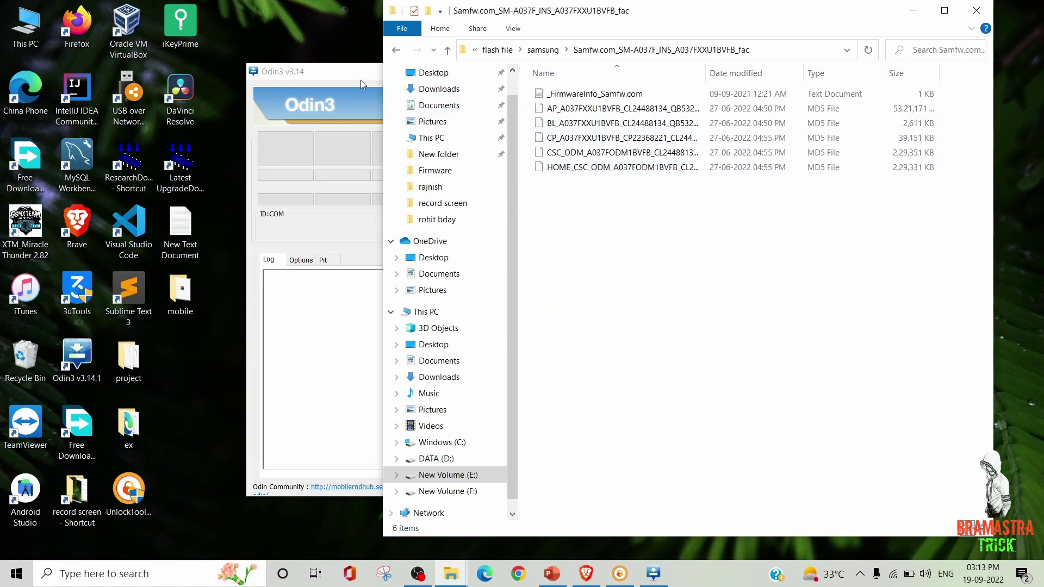
- Arrange Odin3 on the left and the File Explorer window beside it on the right
drag(357, 79, 137, 109)
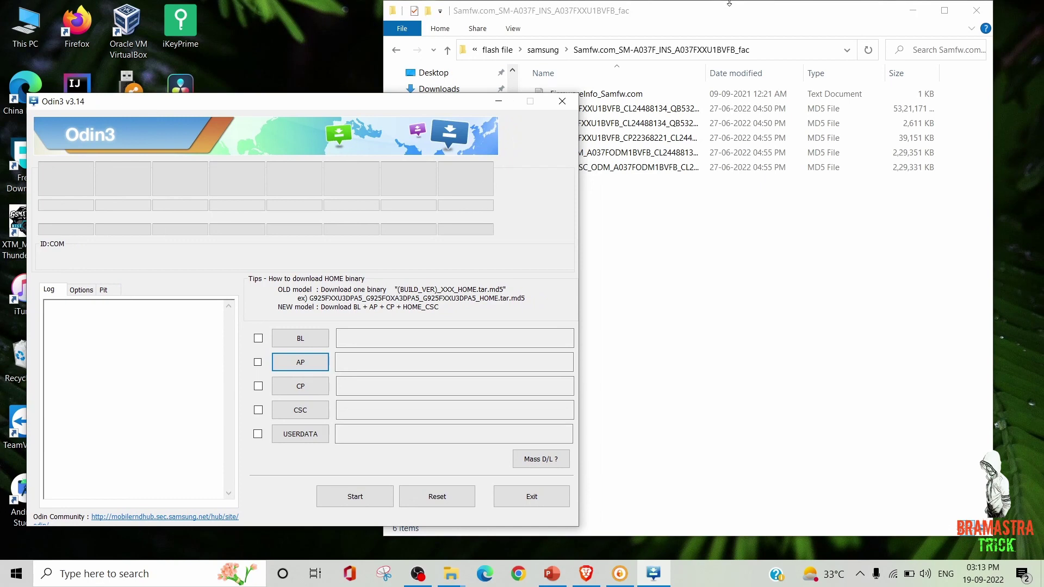
click(726, 27)
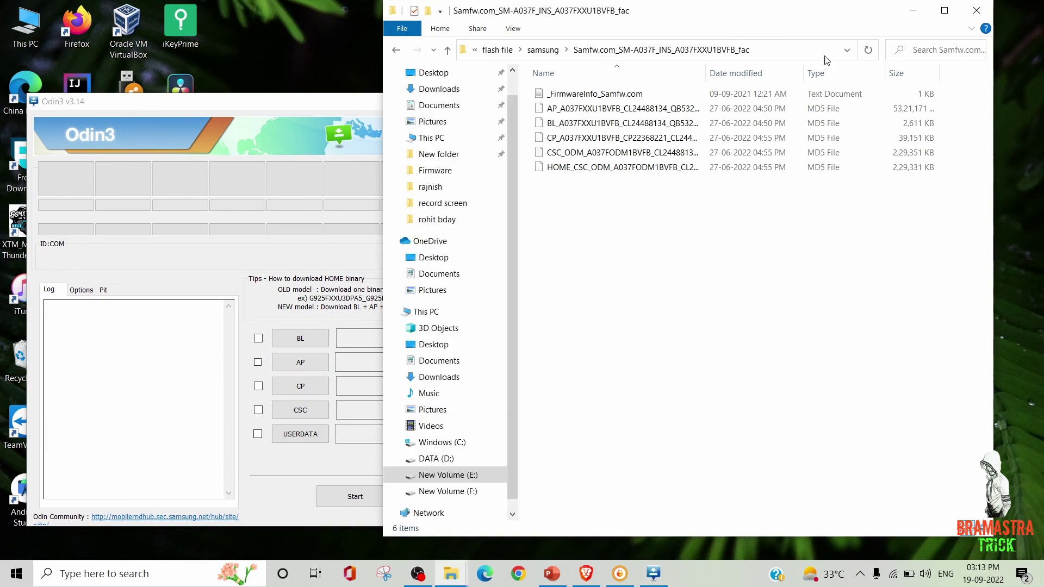
drag(739, 18, 839, 63)
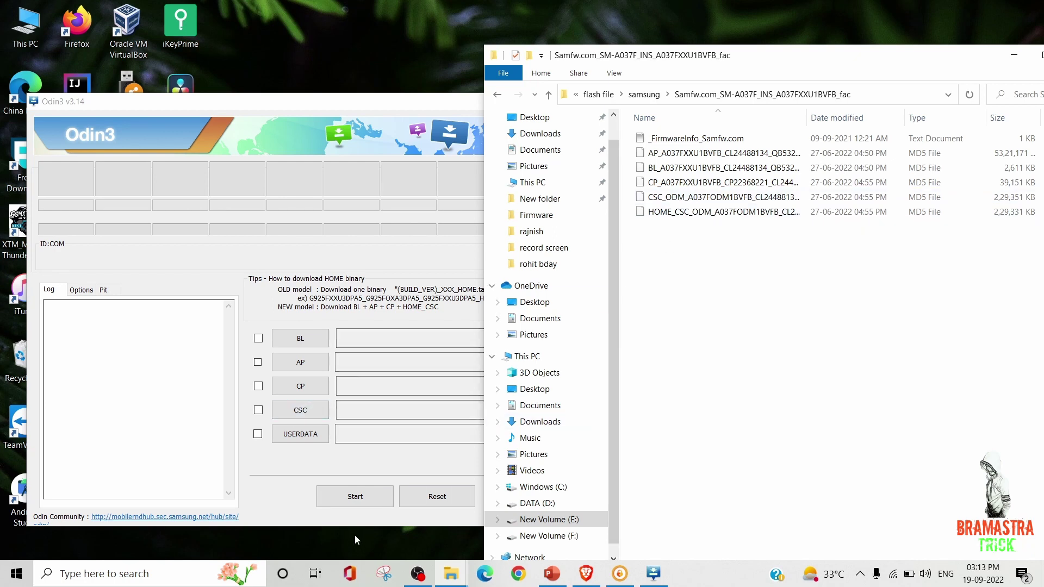
click(277, 484)
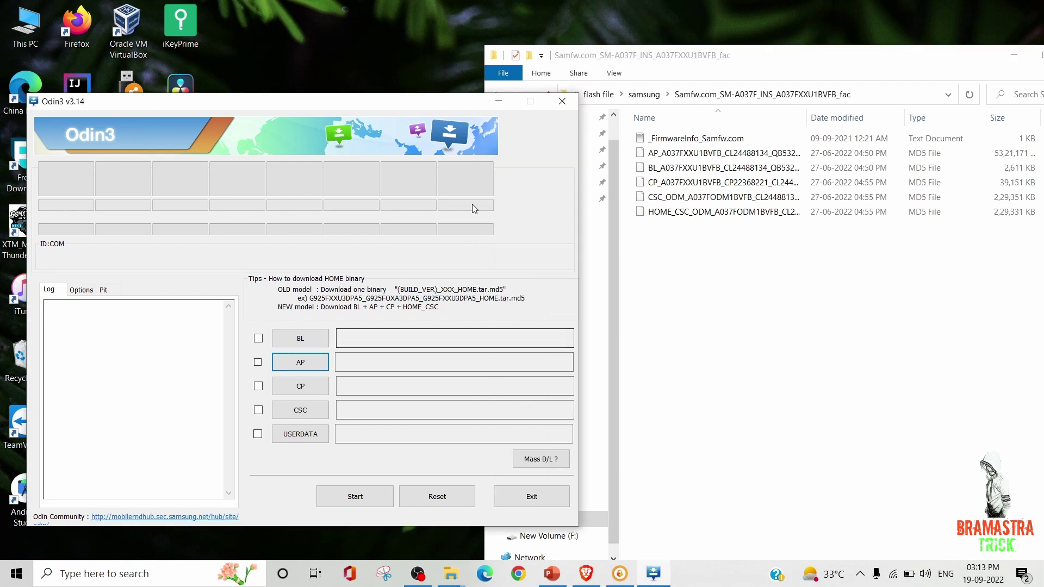
- Return to samsung and check the j2 j200g frp unlock folder's contents
click(568, 57)
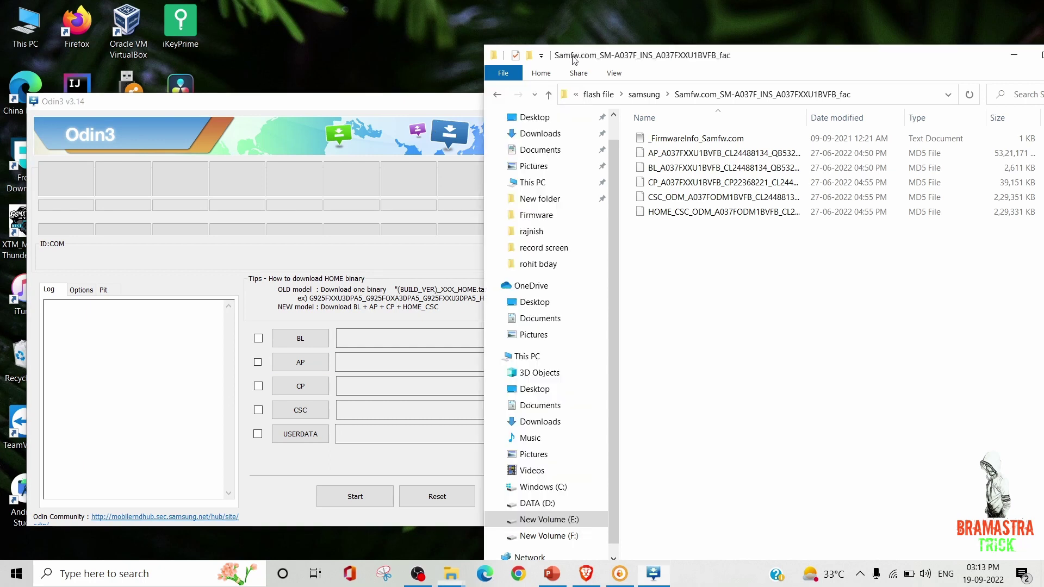
click(496, 95)
click(688, 183)
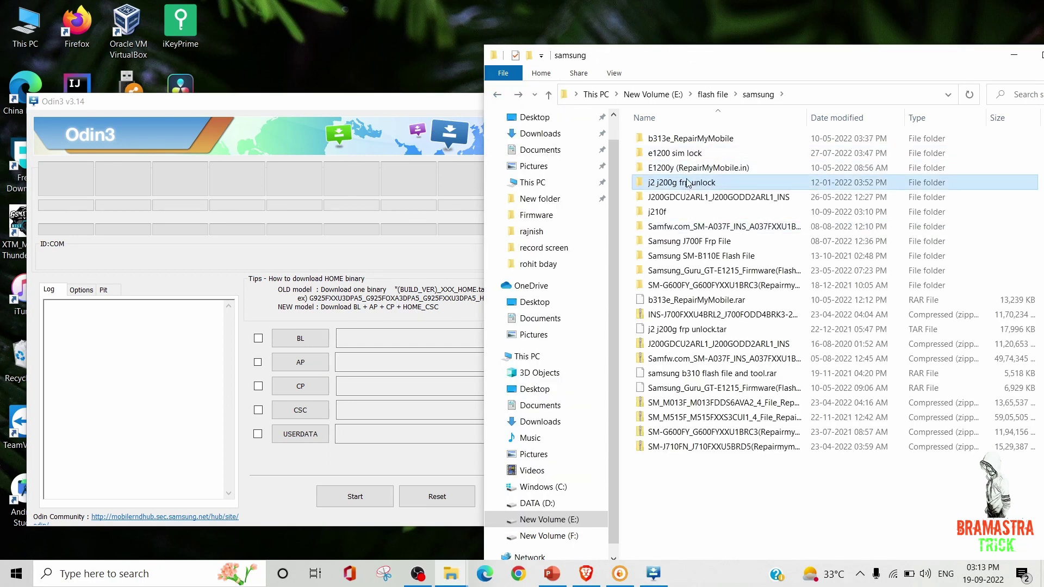
double_click(687, 183)
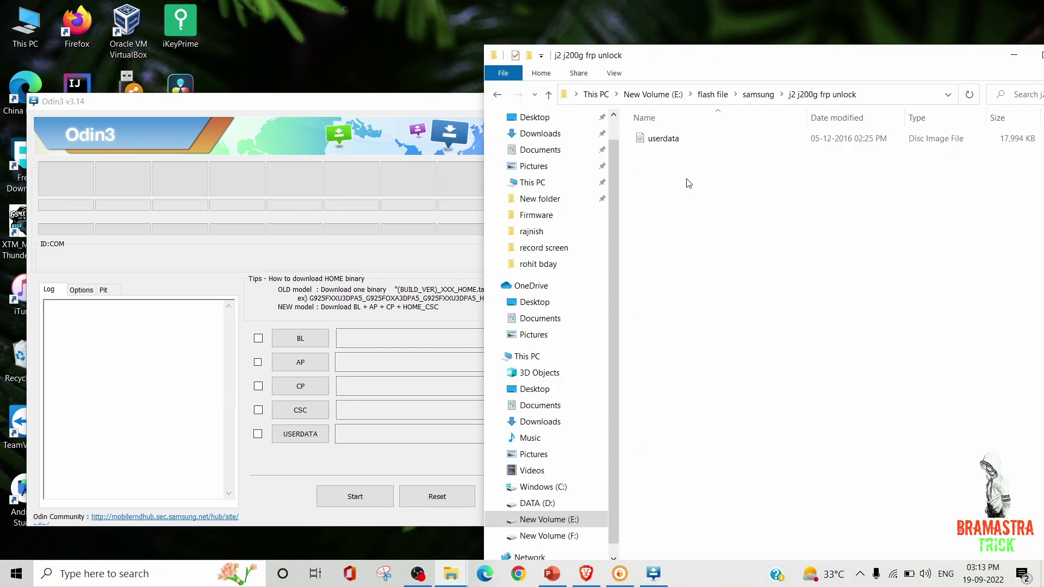
click(497, 96)
- Load E:\flash file\samsung\j2 j200g frp unlock.tar into Odin3's AP slot
click(301, 361)
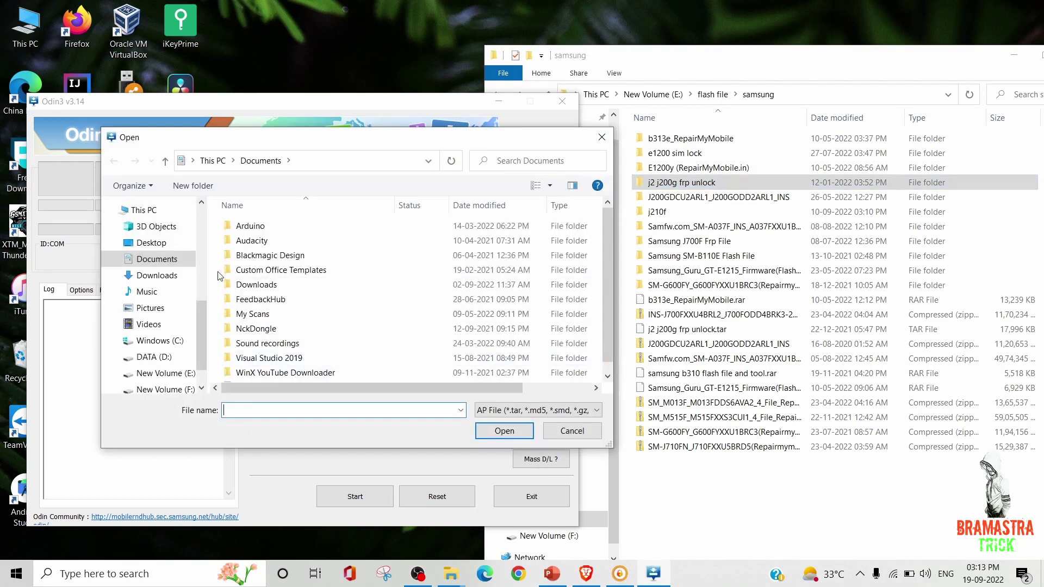
click(183, 372)
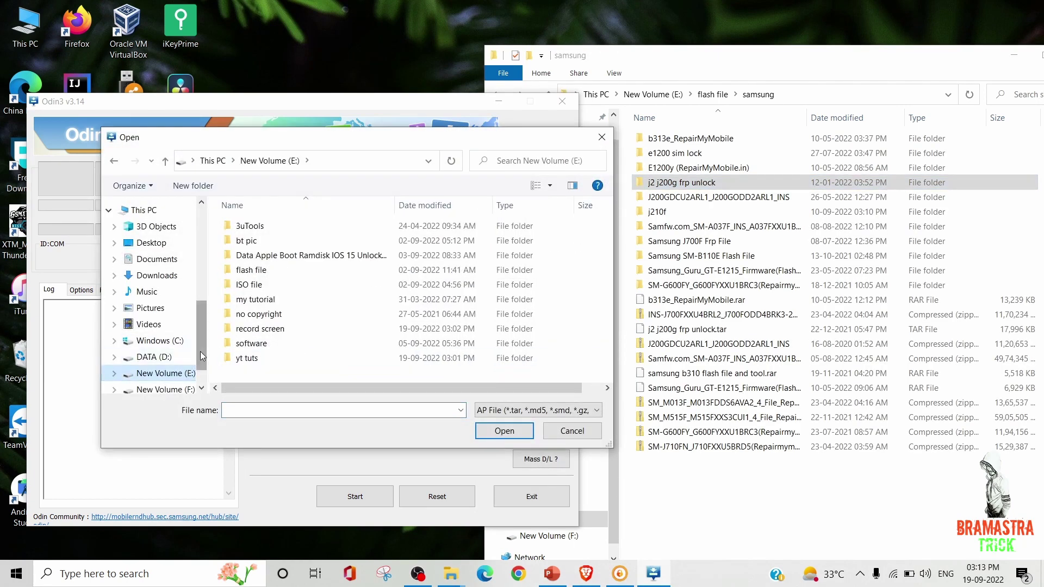
double_click(267, 270)
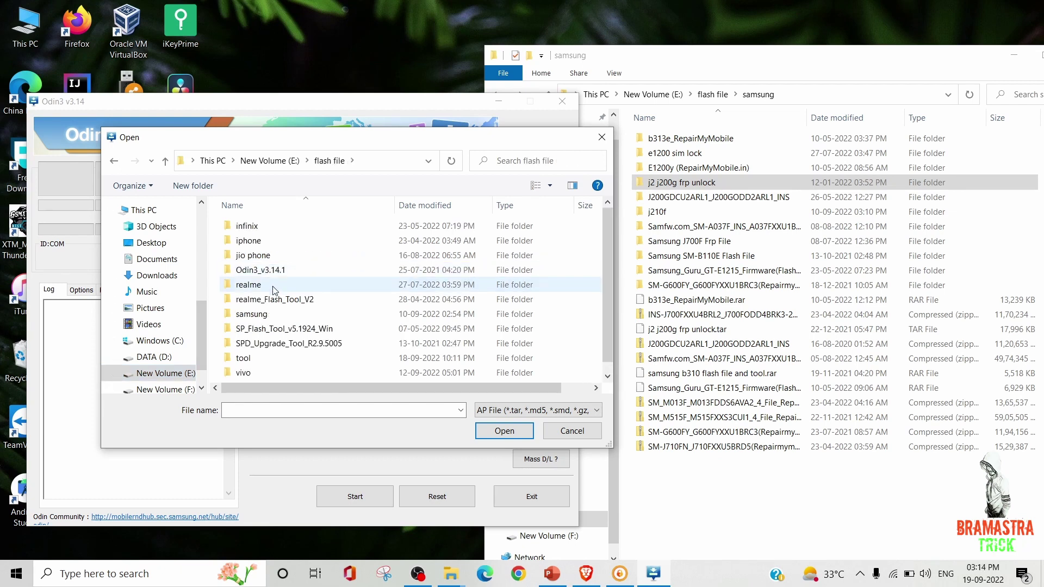
double_click(280, 319)
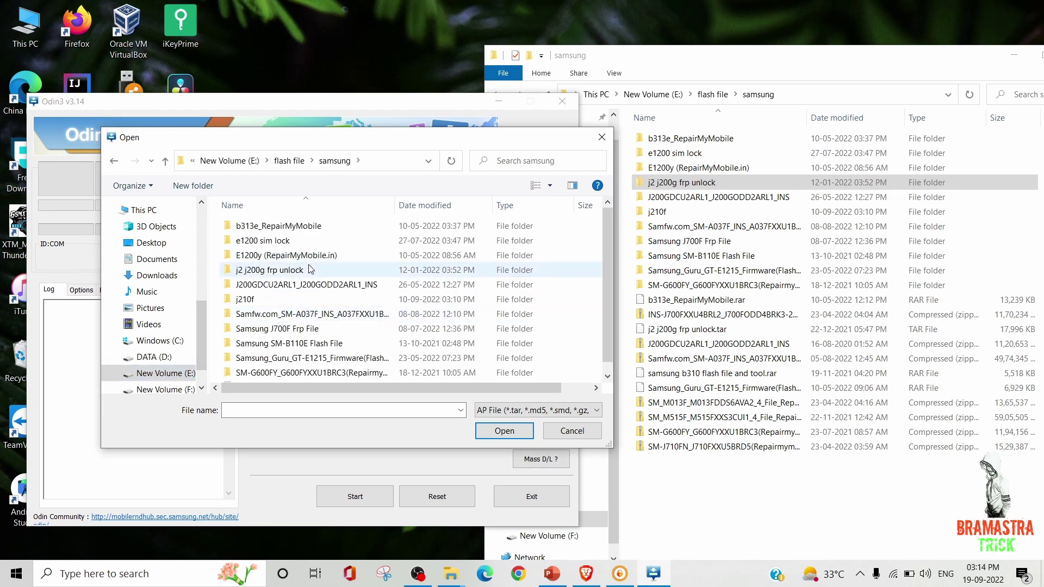
double_click(312, 269)
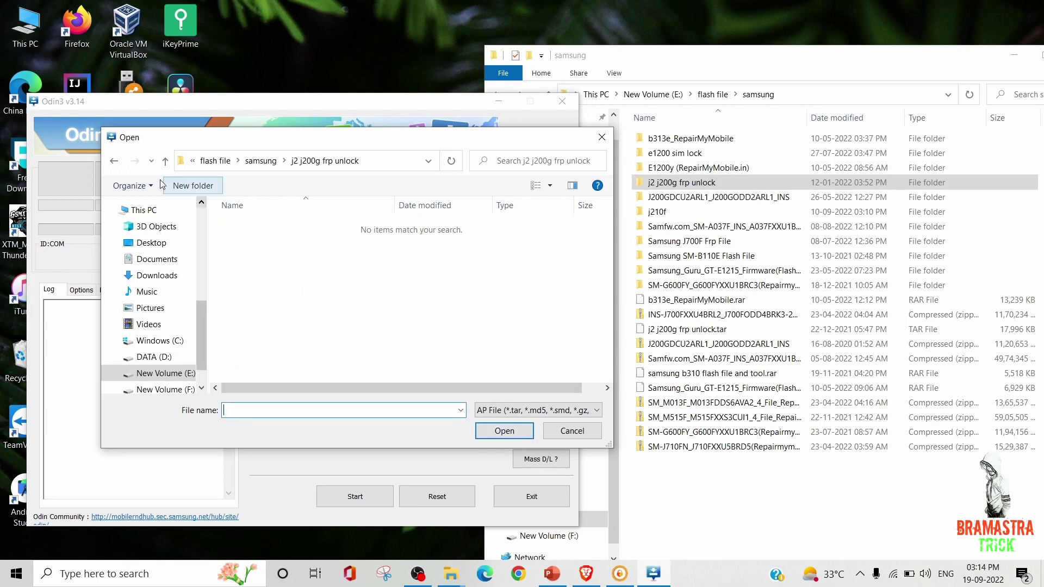
click(113, 161)
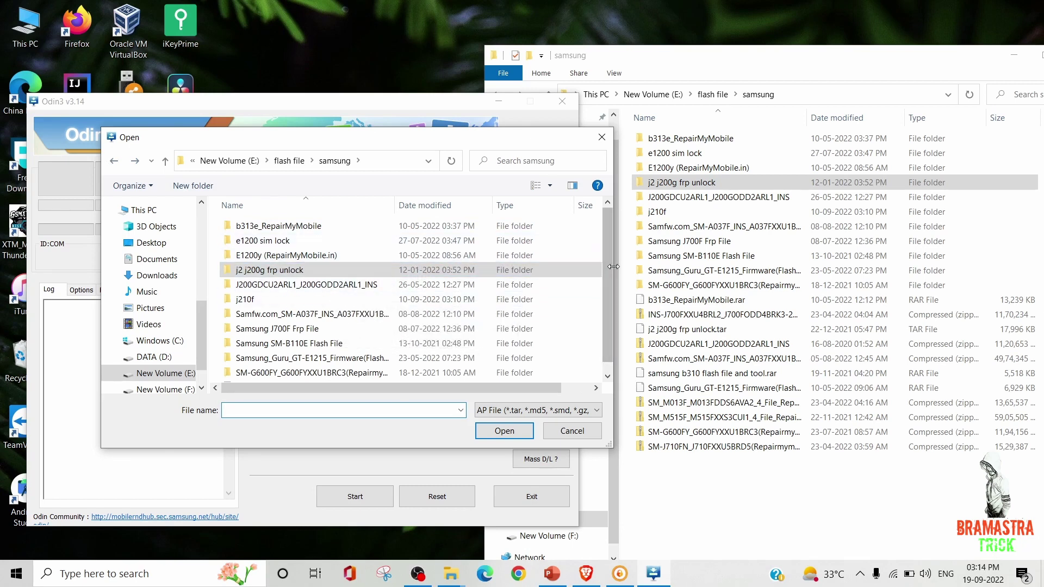
drag(607, 269, 610, 299)
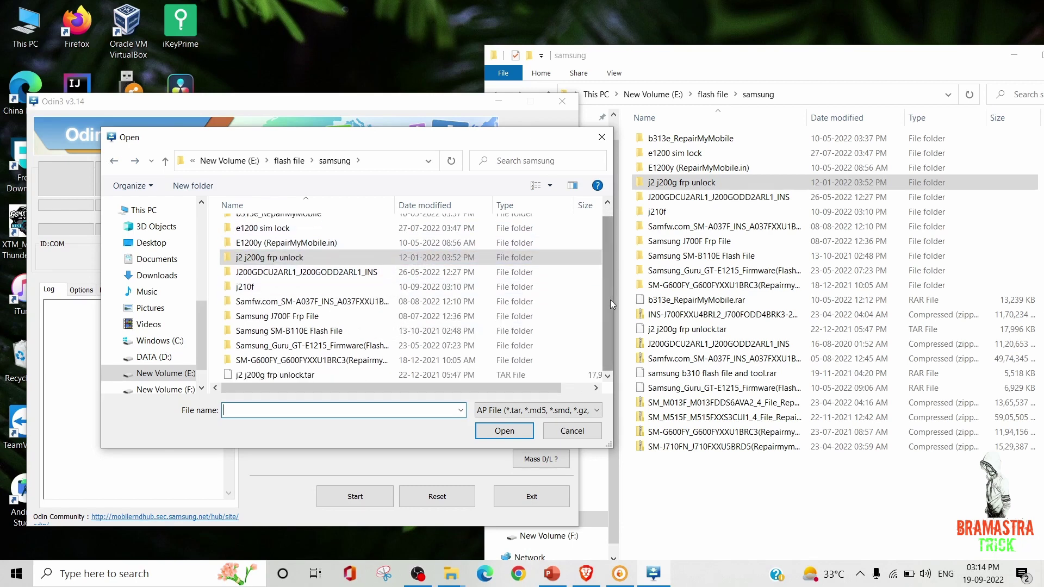
click(271, 375)
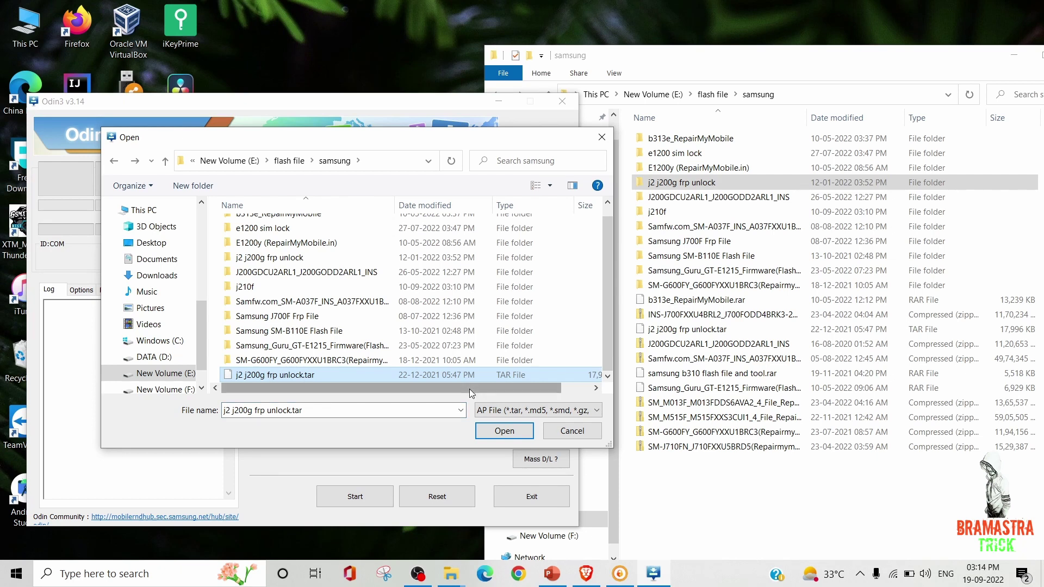
click(499, 430)
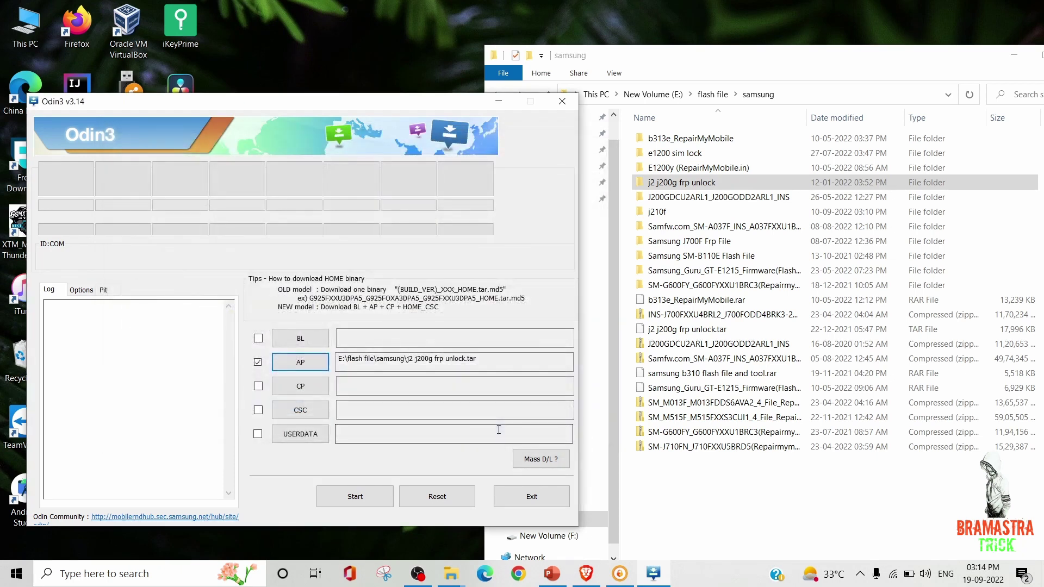
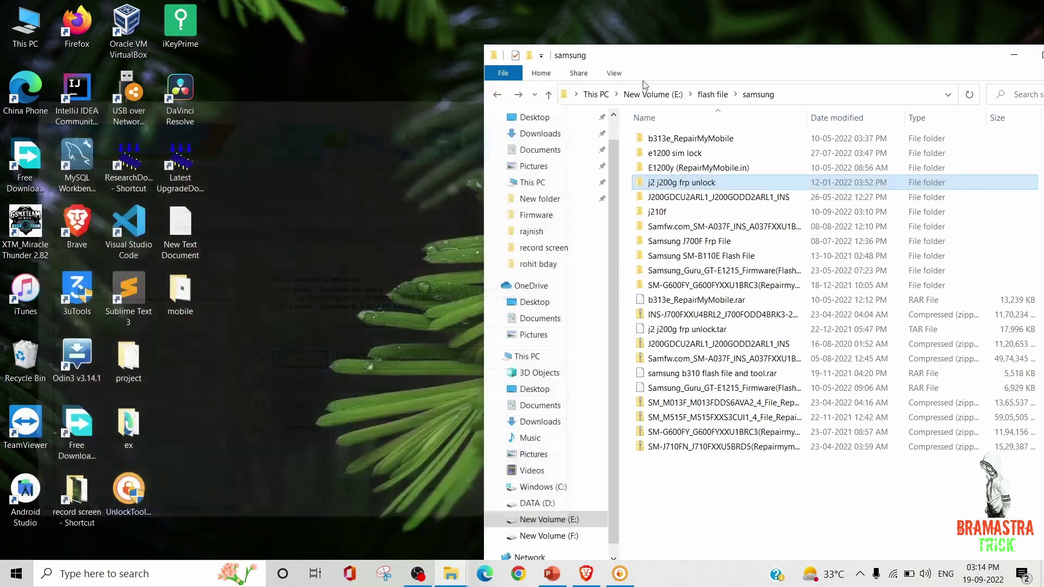
- Select the j2 j200g frp unlock.tar archive in the samsung folder, then close File Explorer
drag(578, 70, 571, 69)
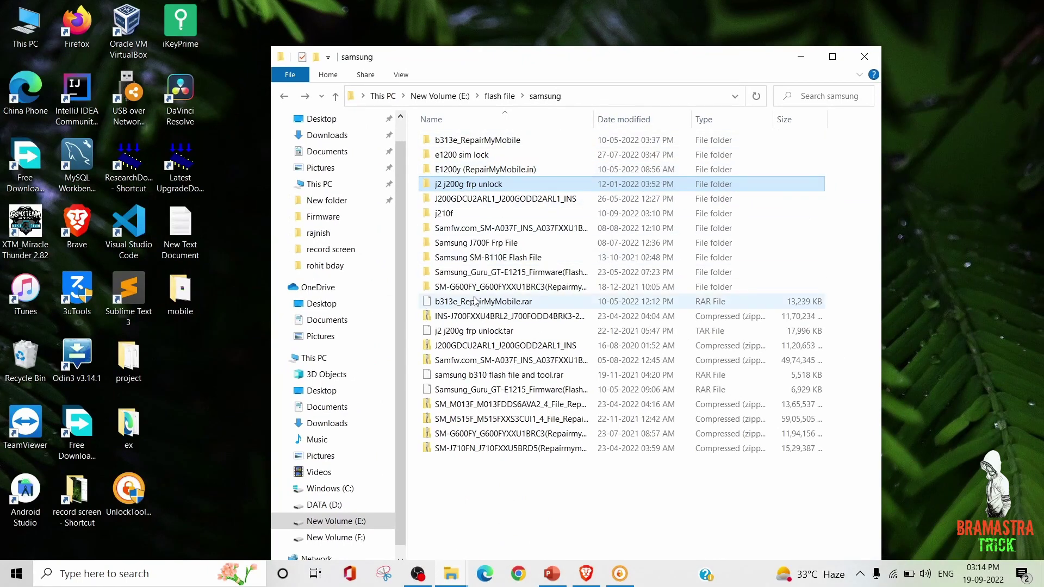
click(488, 337)
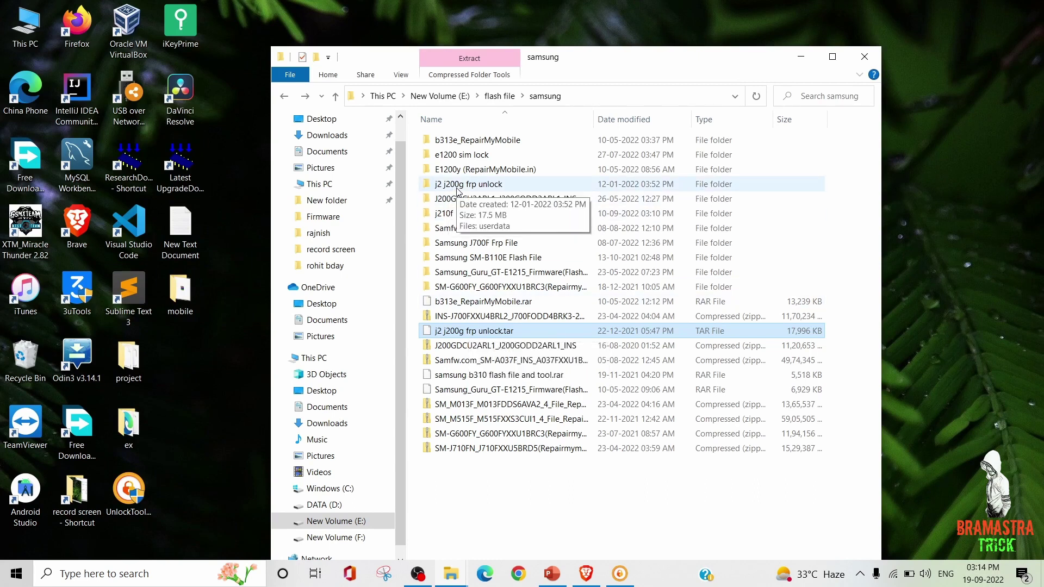
click(864, 57)
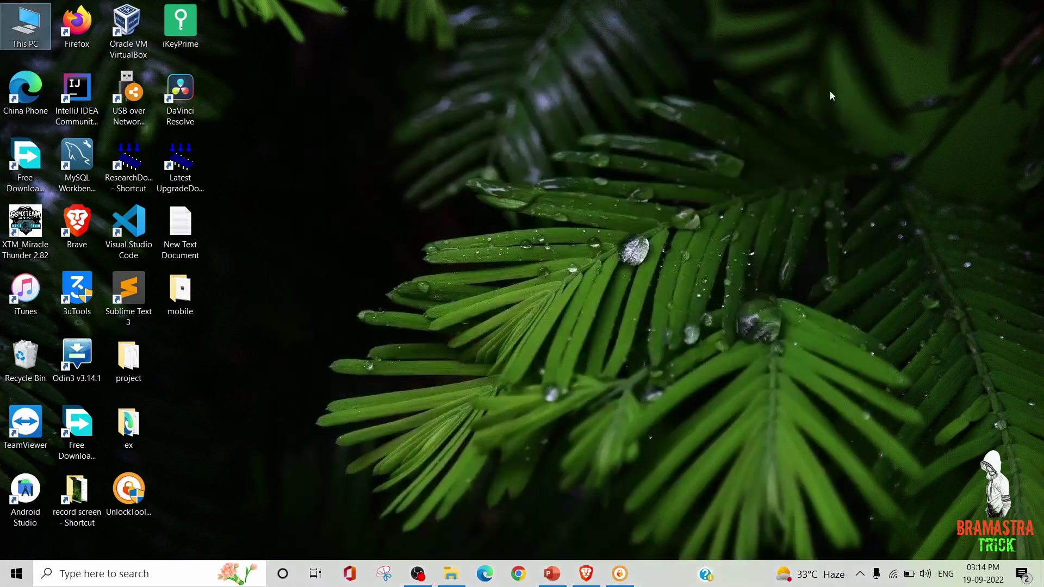
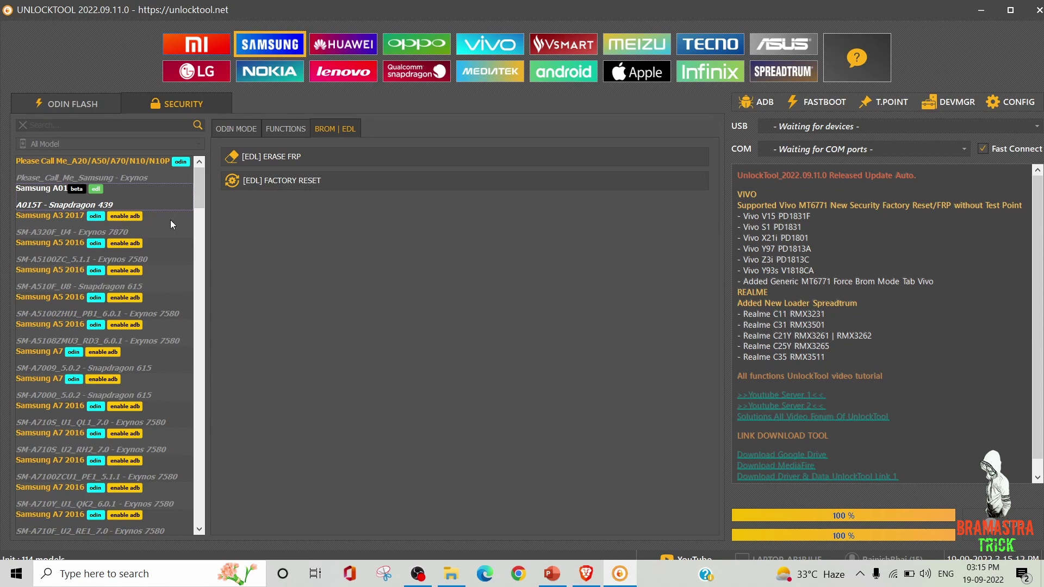
- Select the Samsung A3 2017 (SM-A320F, Exynos 7870) to list its ODIN mode functions
click(170, 219)
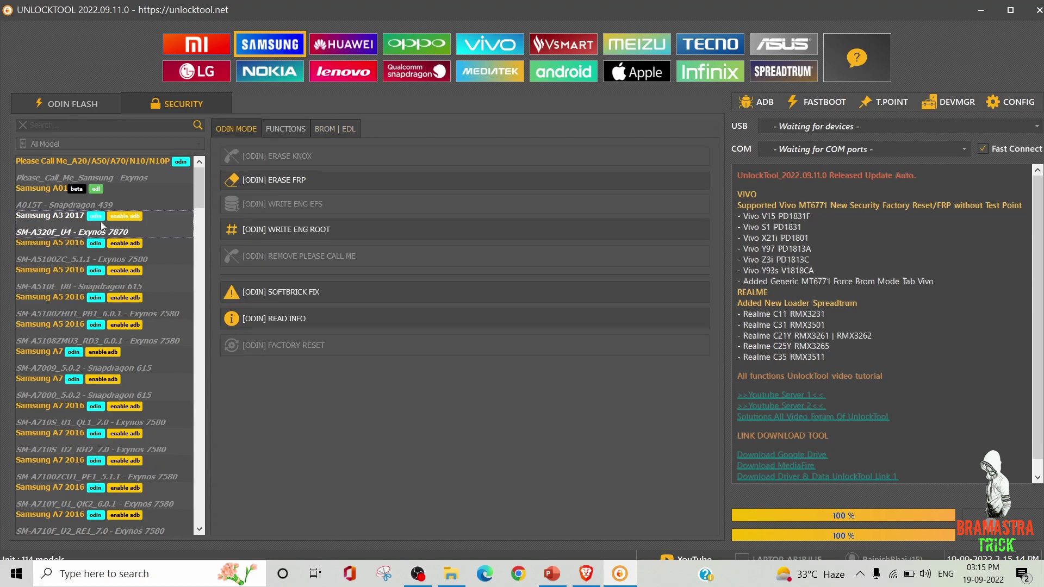
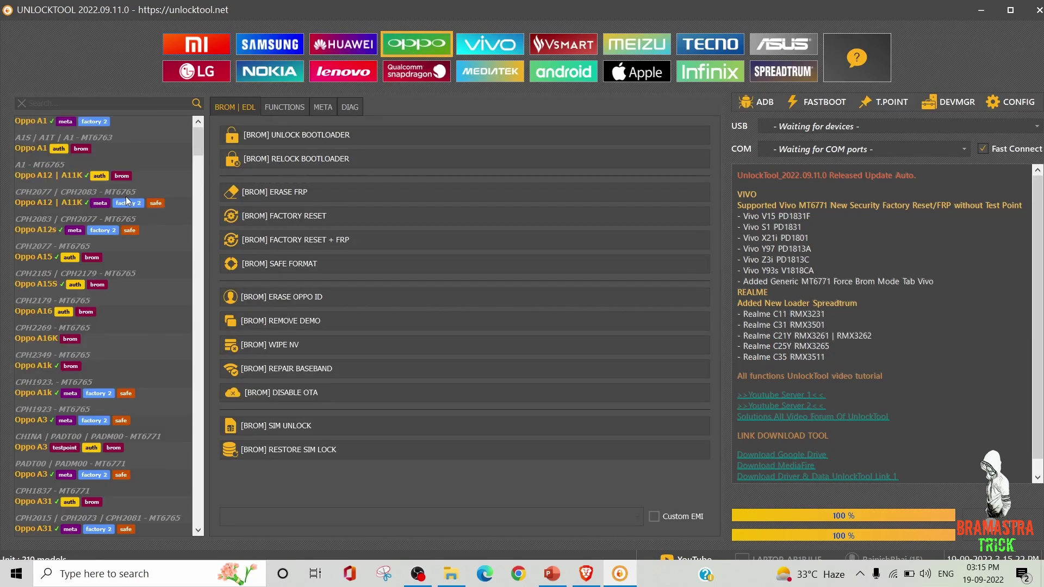
- Select the Oppo A1 (MT6765) entry marked auth/brom in the Oppo model list
click(110, 150)
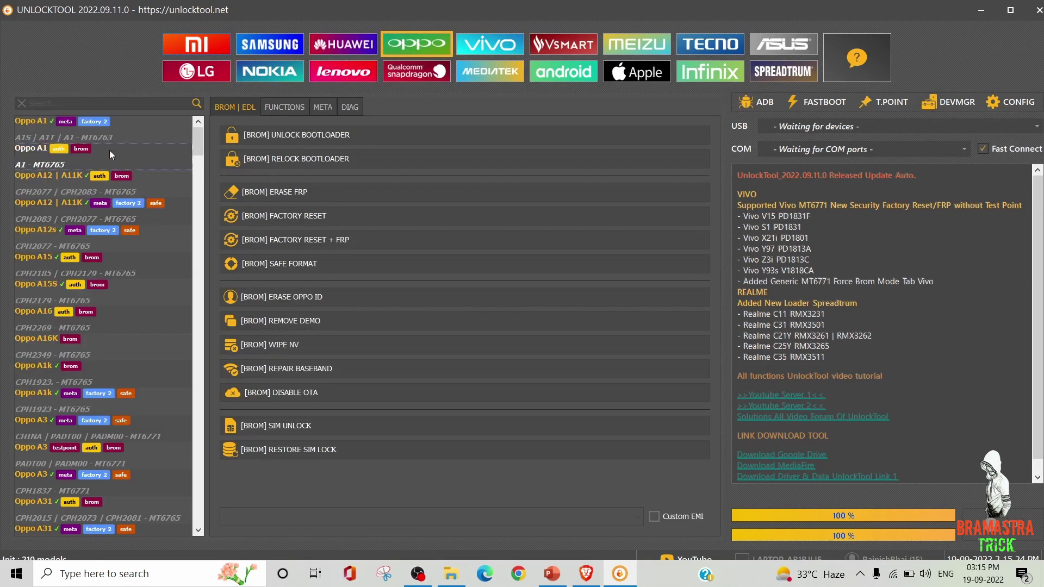
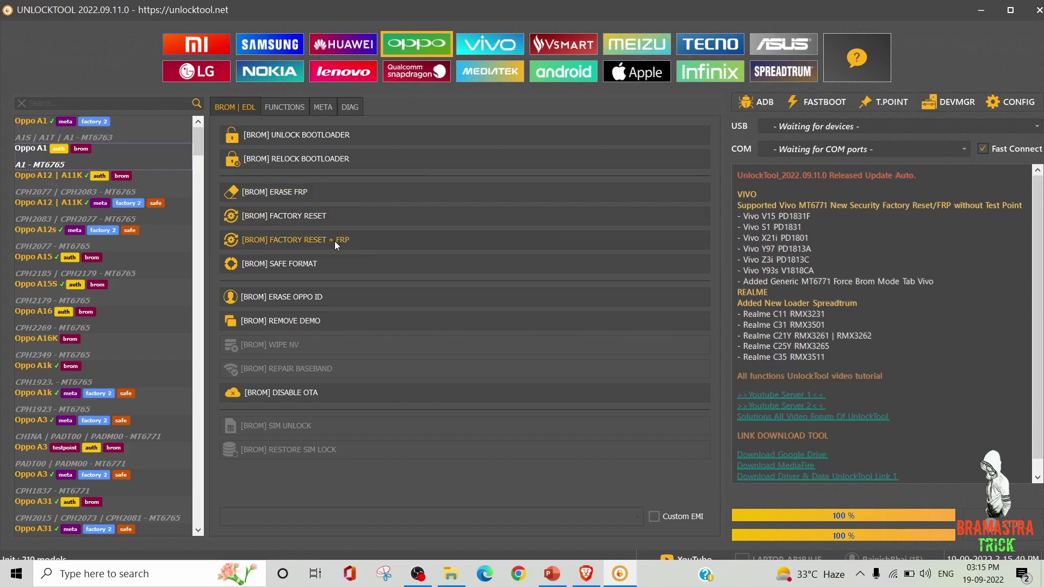
- Switch UnlockTool from the Oppo section to the Vivo brand tab to load its models
click(483, 46)
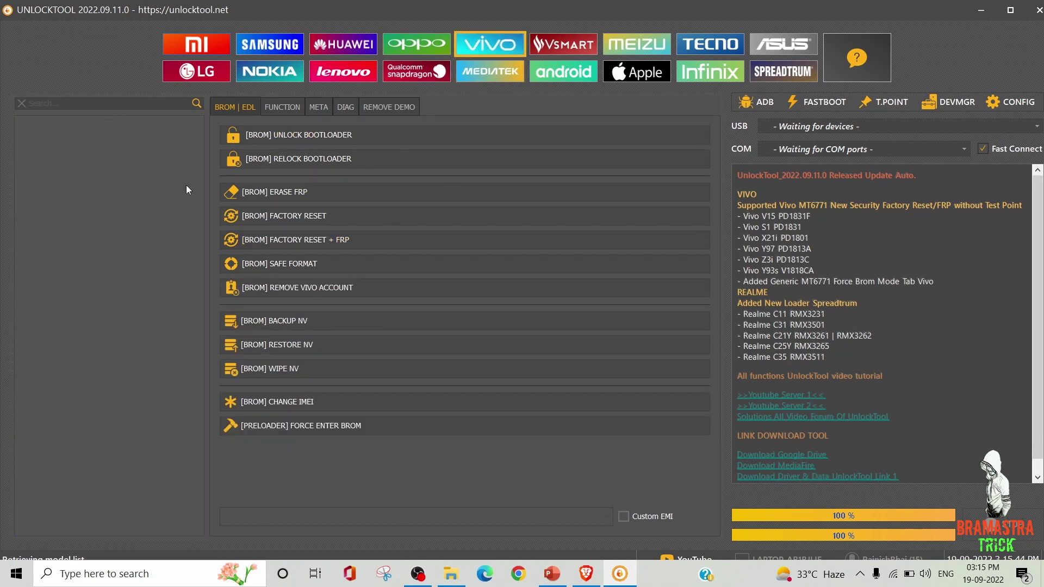
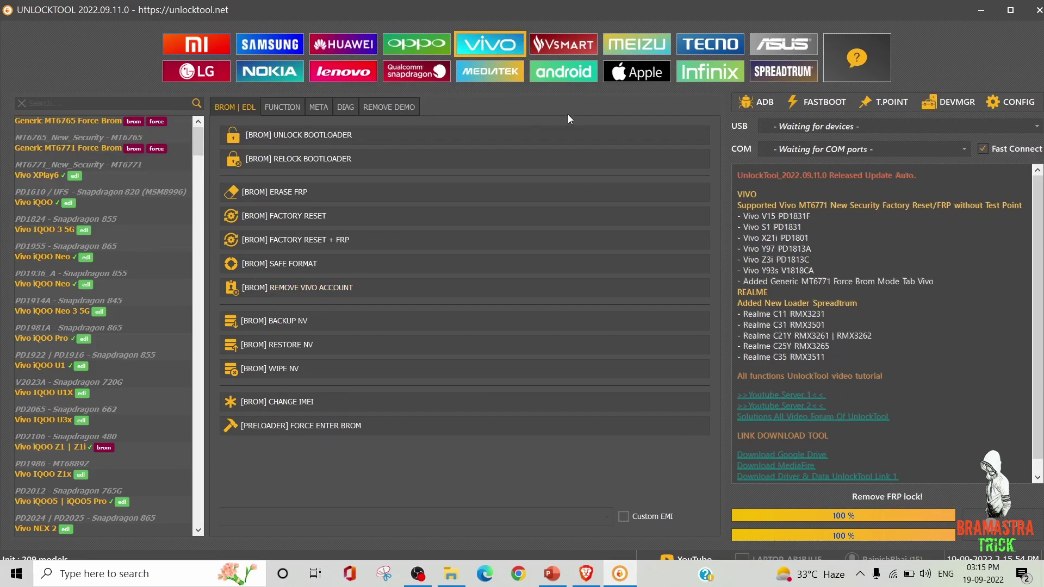
click(976, 11)
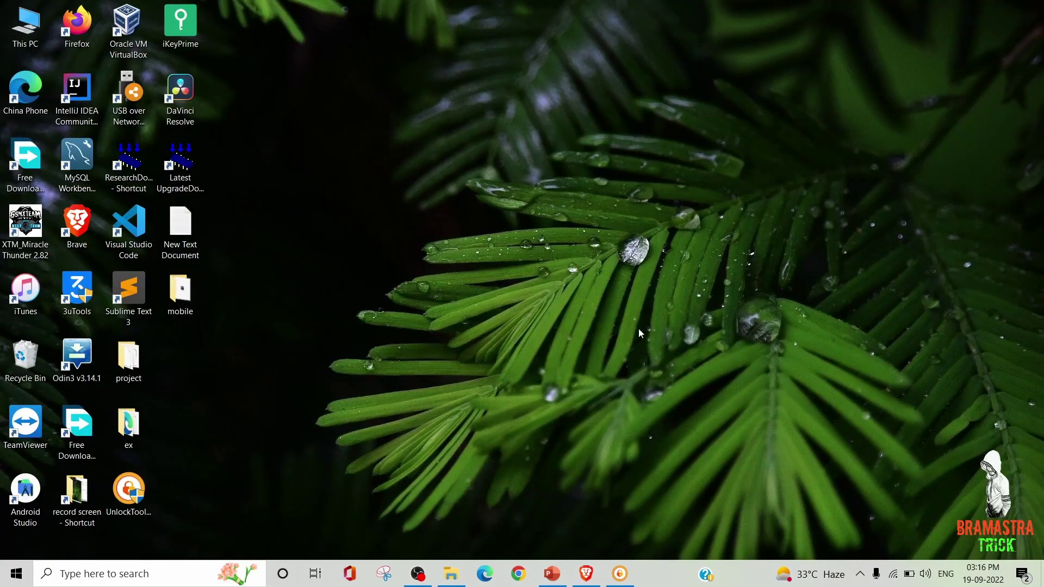
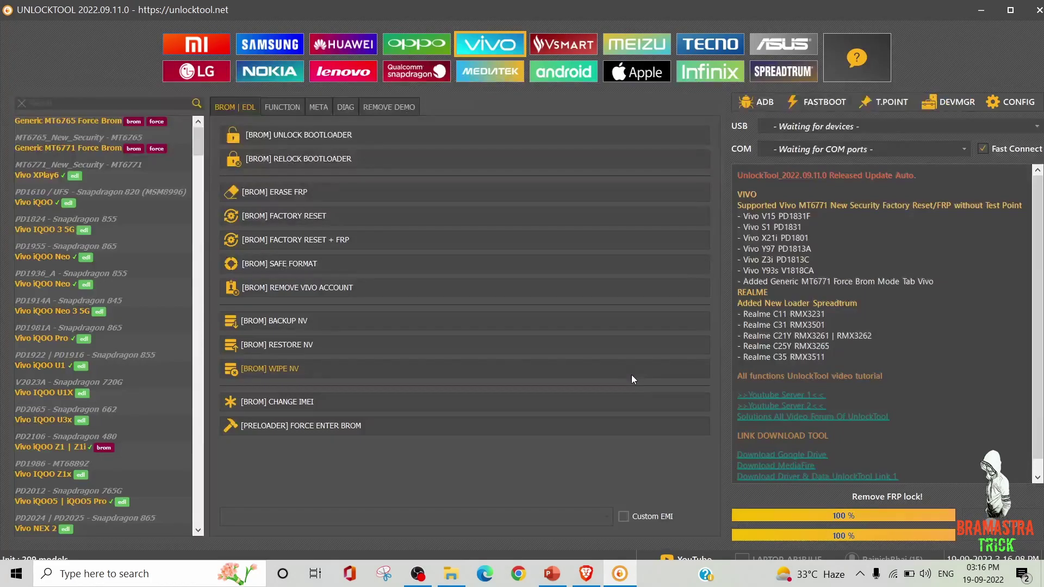
- Minimize UnlockTool to the taskbar and start the Brave browser from its desktop icon
click(980, 7)
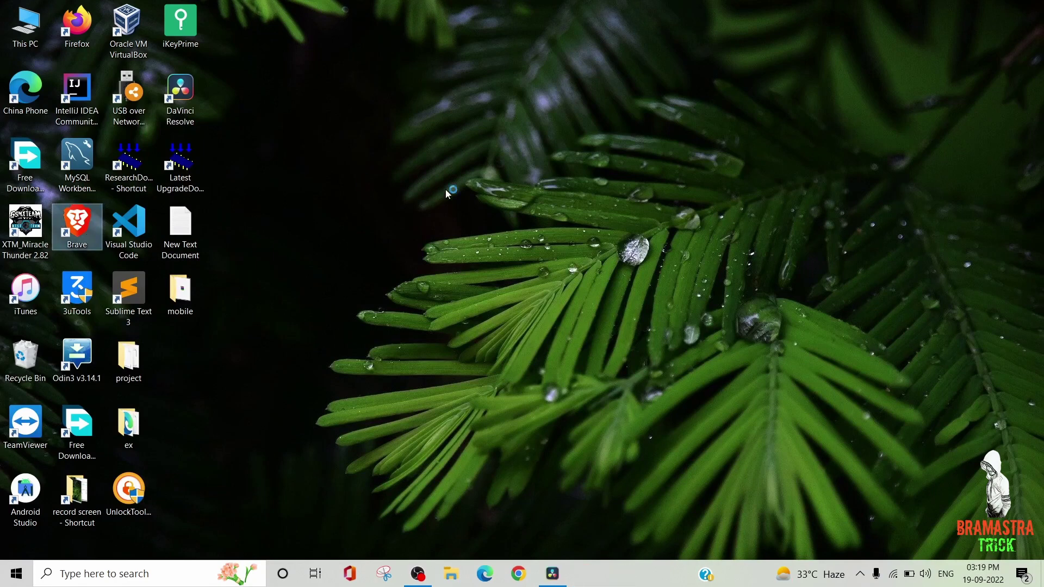
double_click(77, 226)
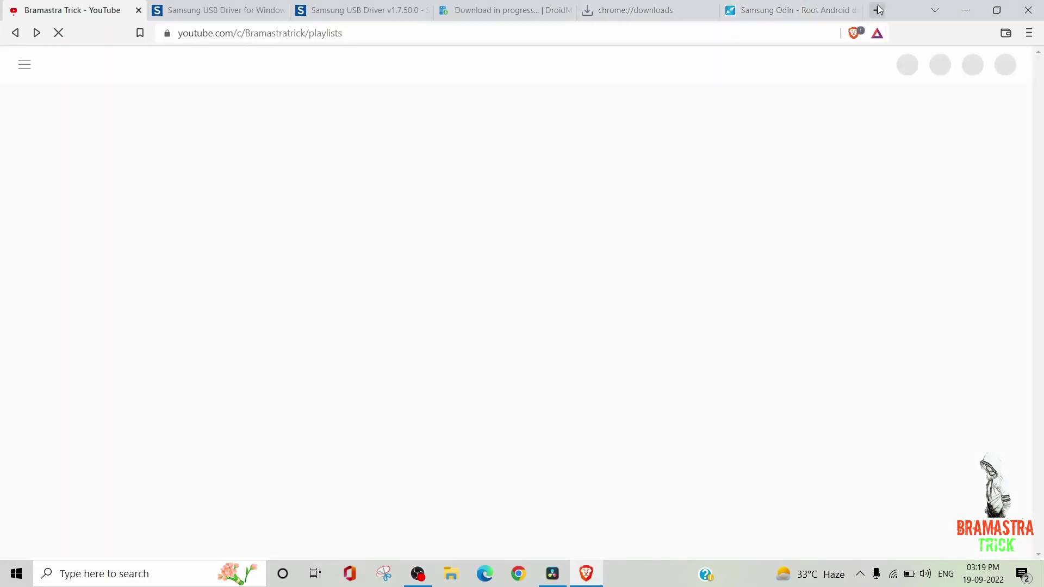
- Google 'samsung j8 flash file' in a new tab and bring up the SamMobile result's link options
click(878, 9)
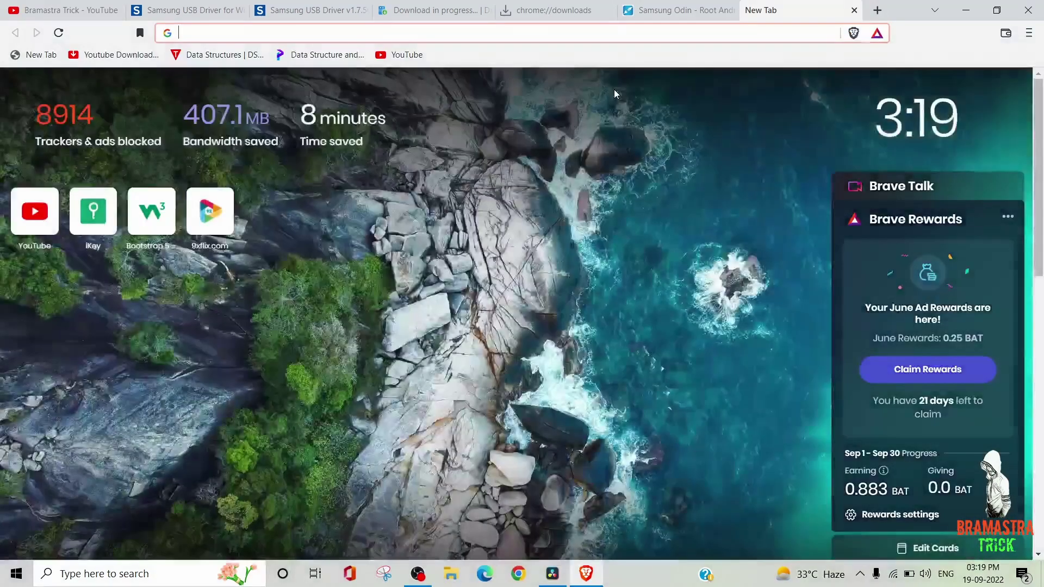
text(samsung)
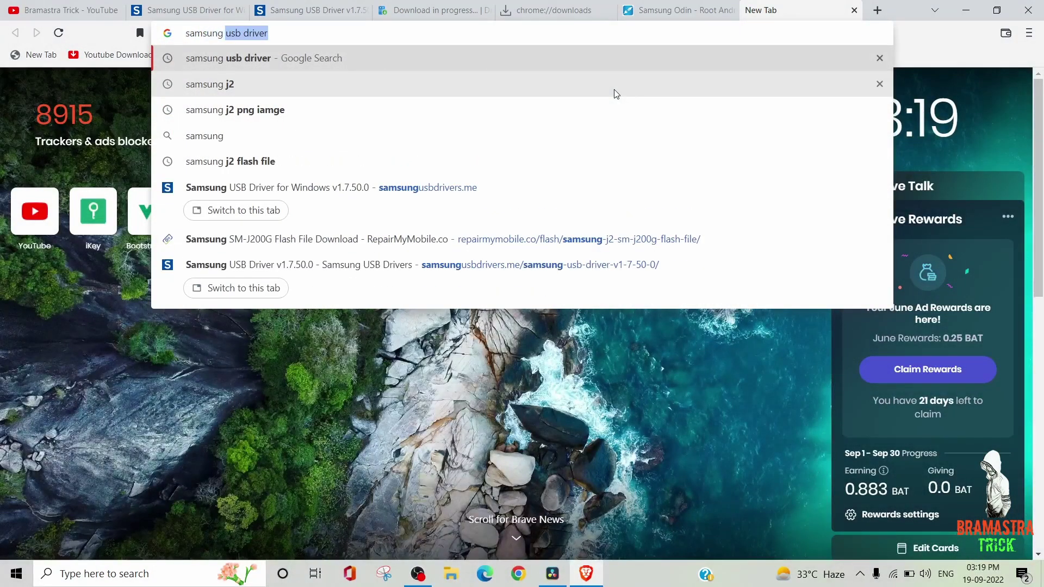
text( j8 f)
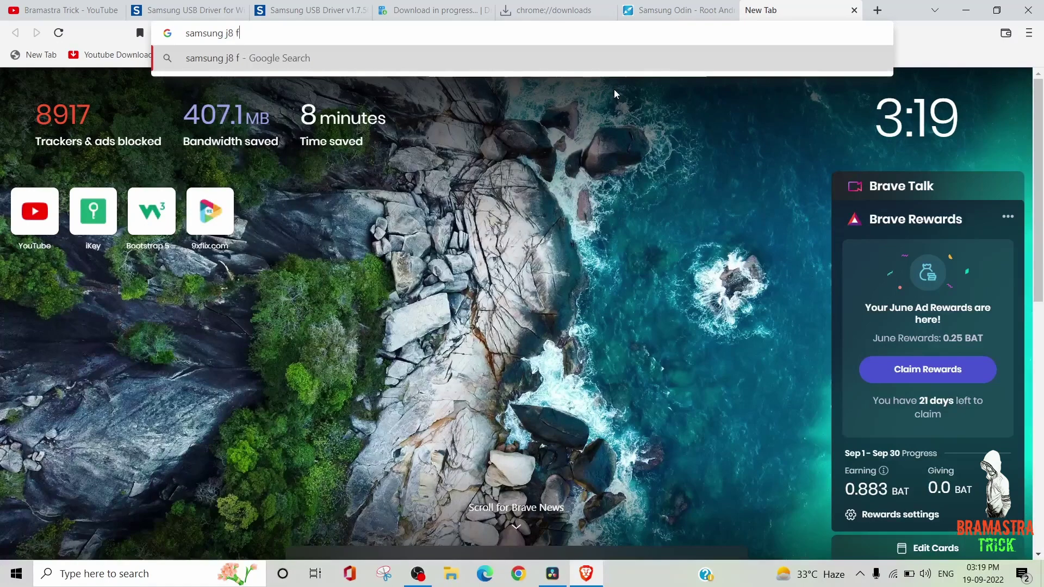
text(lash file)
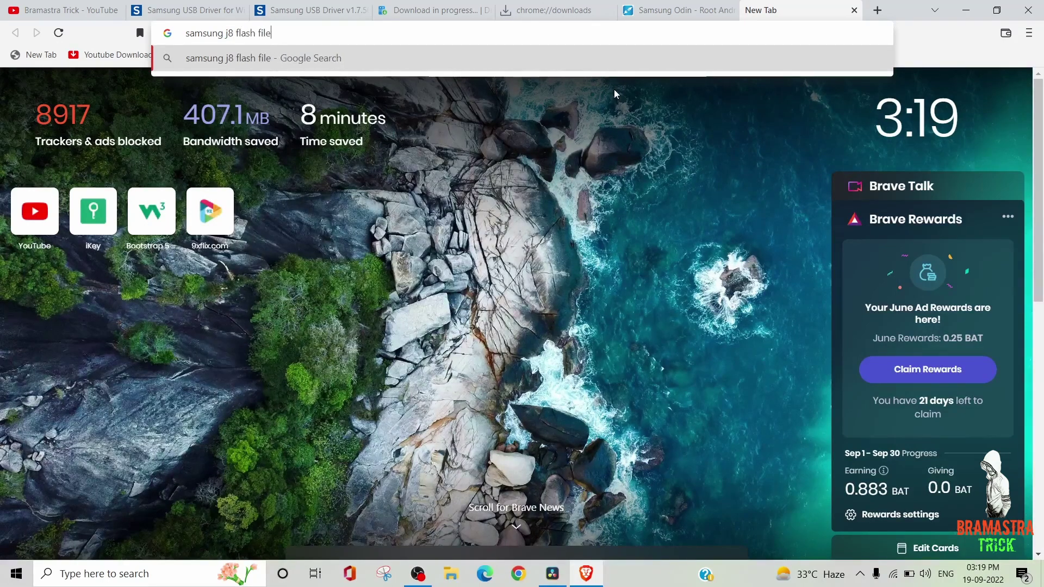
key(Return)
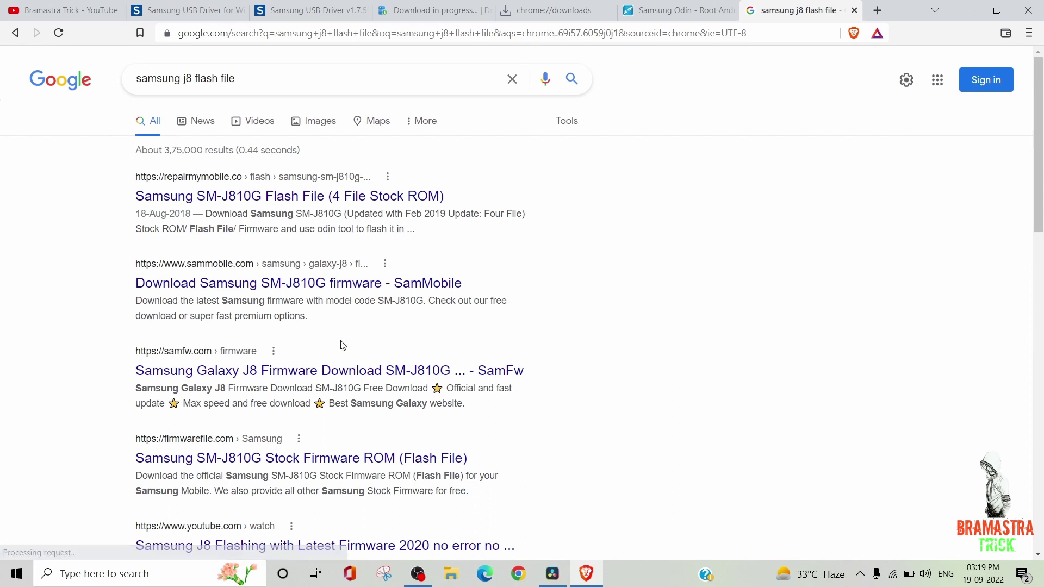
right_click(296, 292)
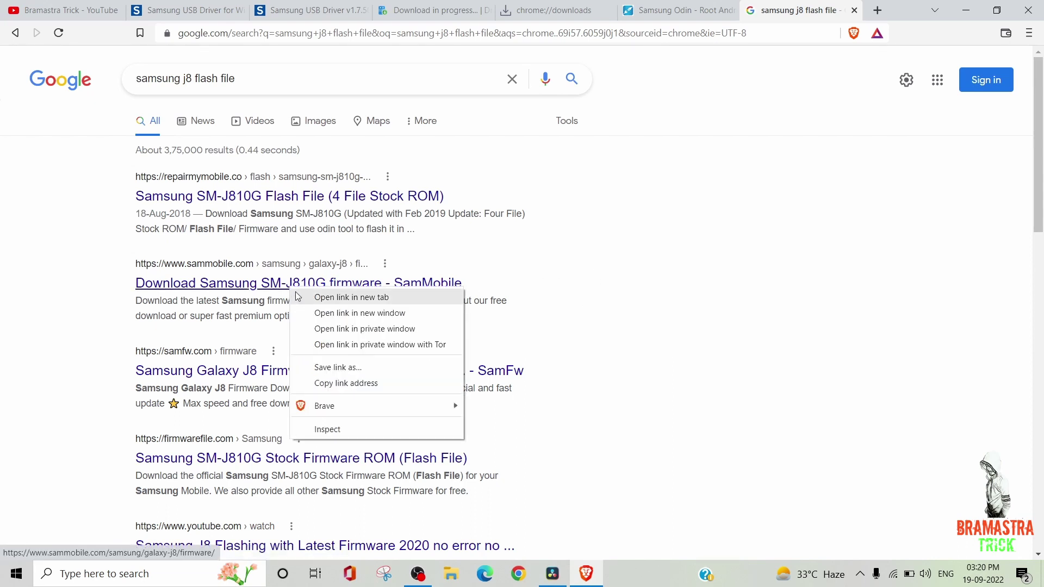
- Open the SamMobile result in a new tab, then preview the repairmymobile SM-J810G flash file page
click(308, 298)
click(818, 4)
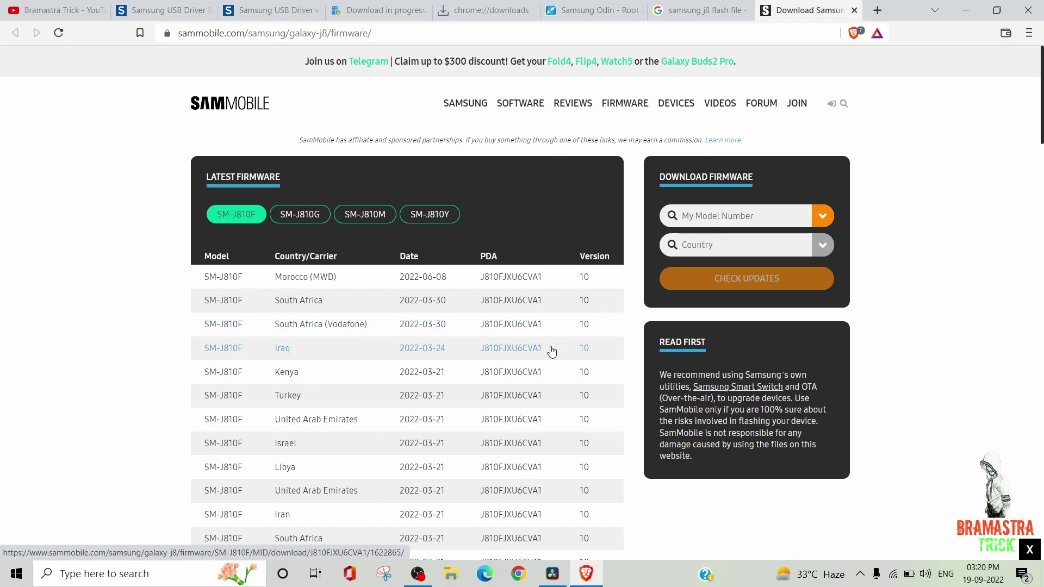
click(700, 6)
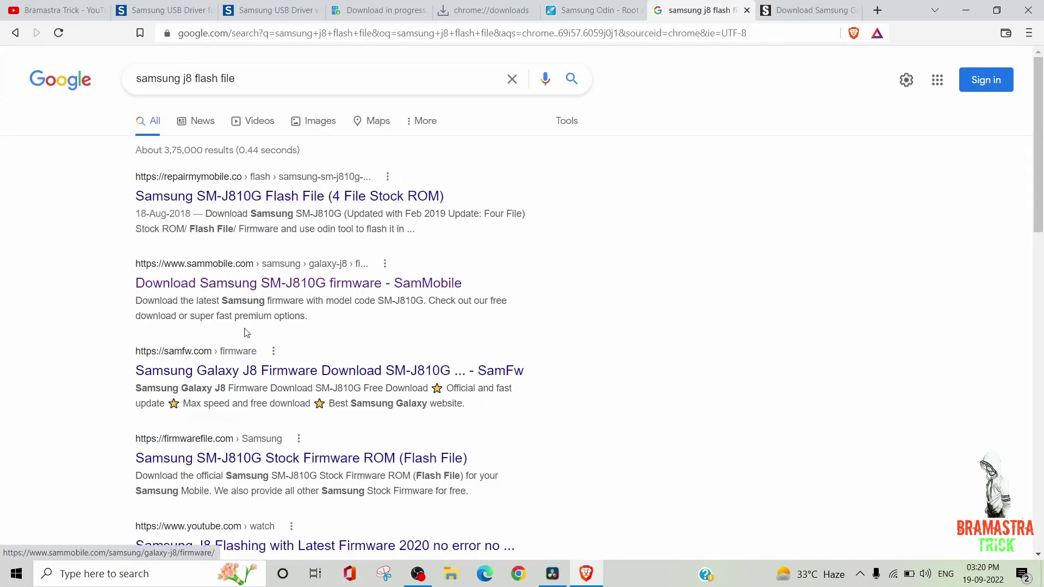
click(345, 201)
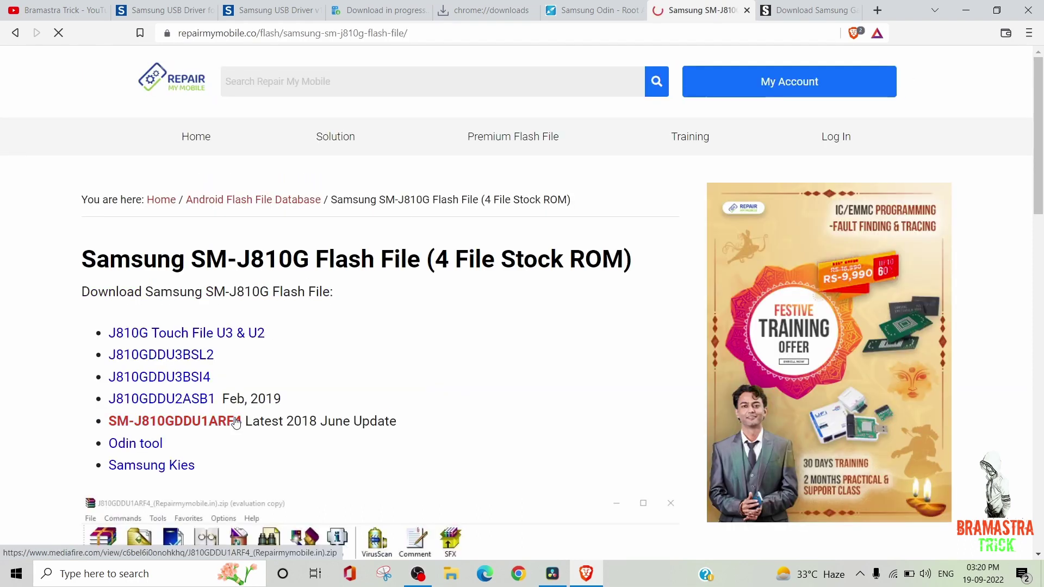
click(15, 32)
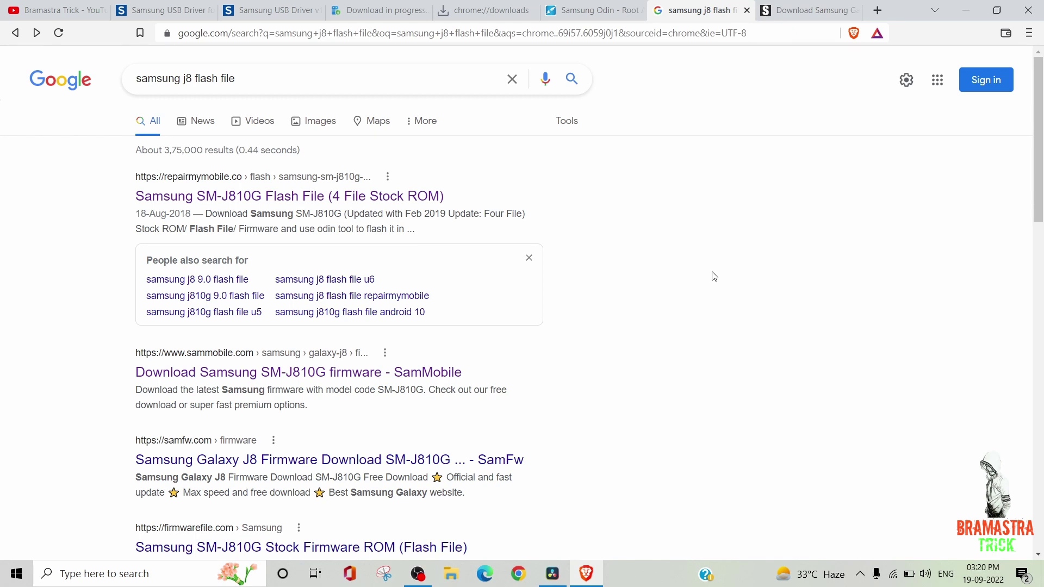
- Compare the SamMobile firmware tab against the repairmymobile result, finishing on the SamMobile Galaxy J8 tab
click(787, 6)
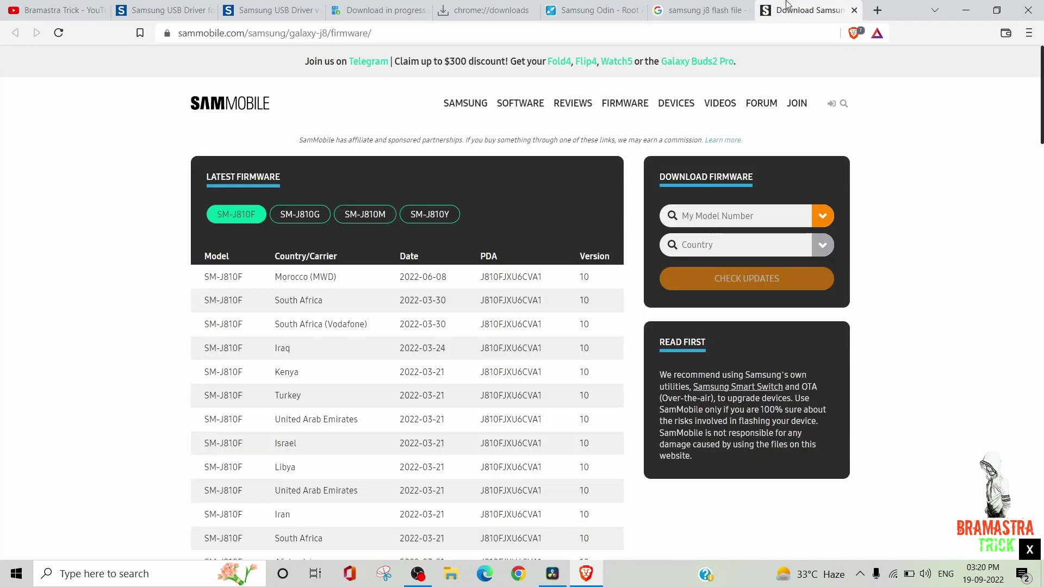
click(723, 5)
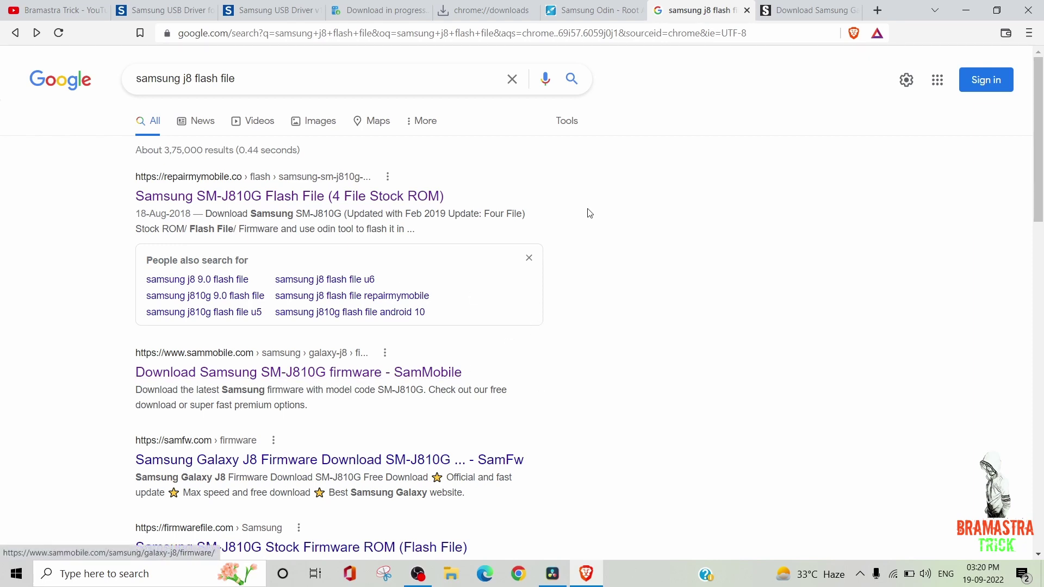
click(781, 9)
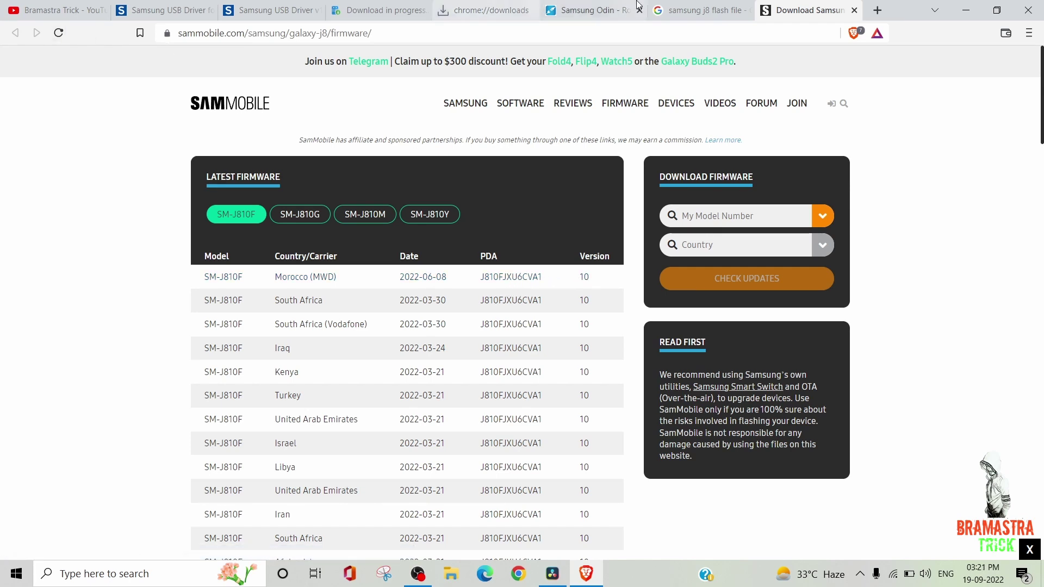
click(677, 5)
click(340, 197)
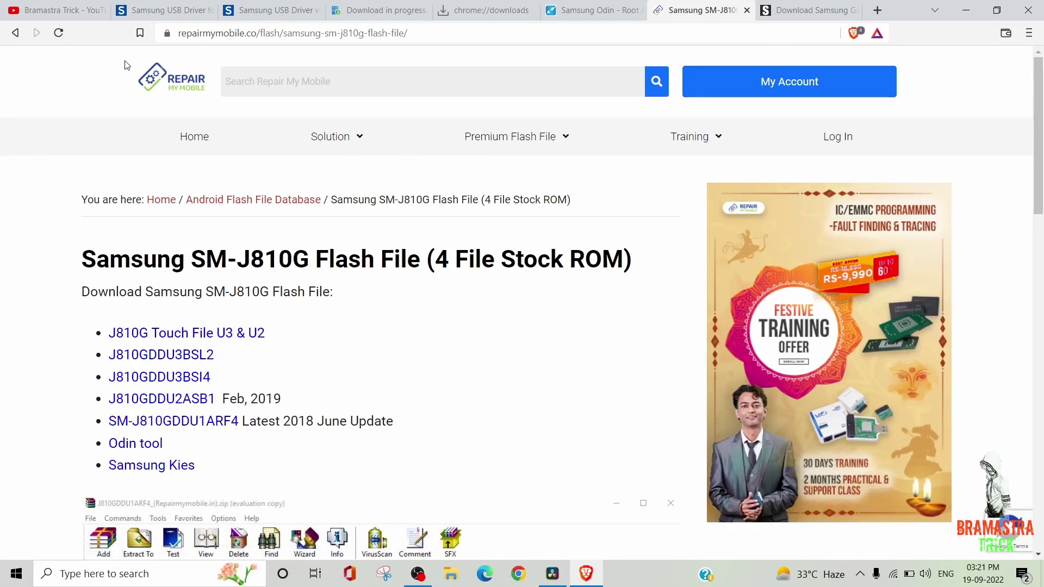
click(12, 34)
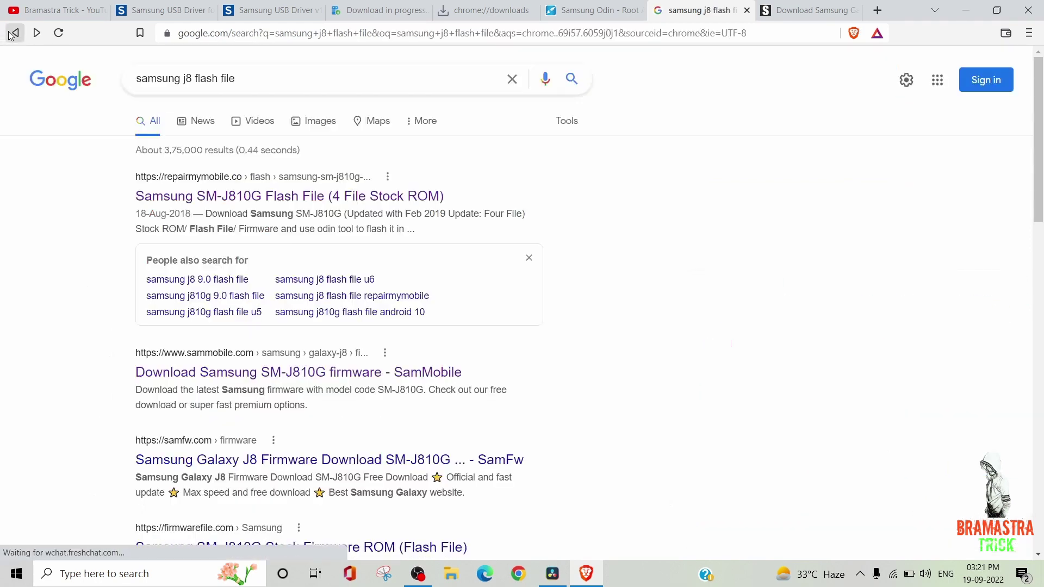
click(764, 7)
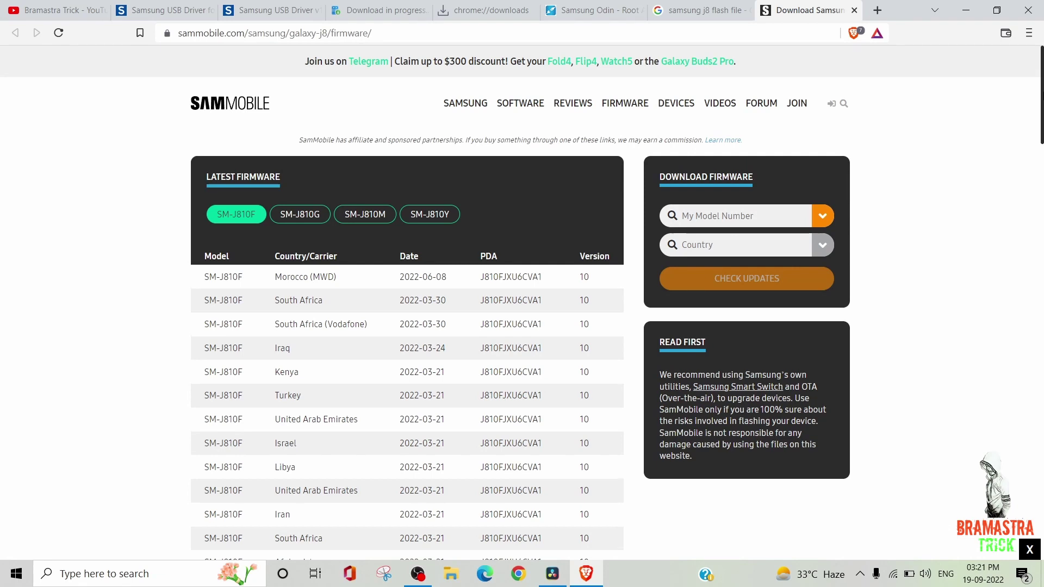
- Scroll down SamMobile's SM-J810F firmware table toward the older 2021 releases
scroll(1036, 93, down, 1)
scroll(742, 143, up, 1)
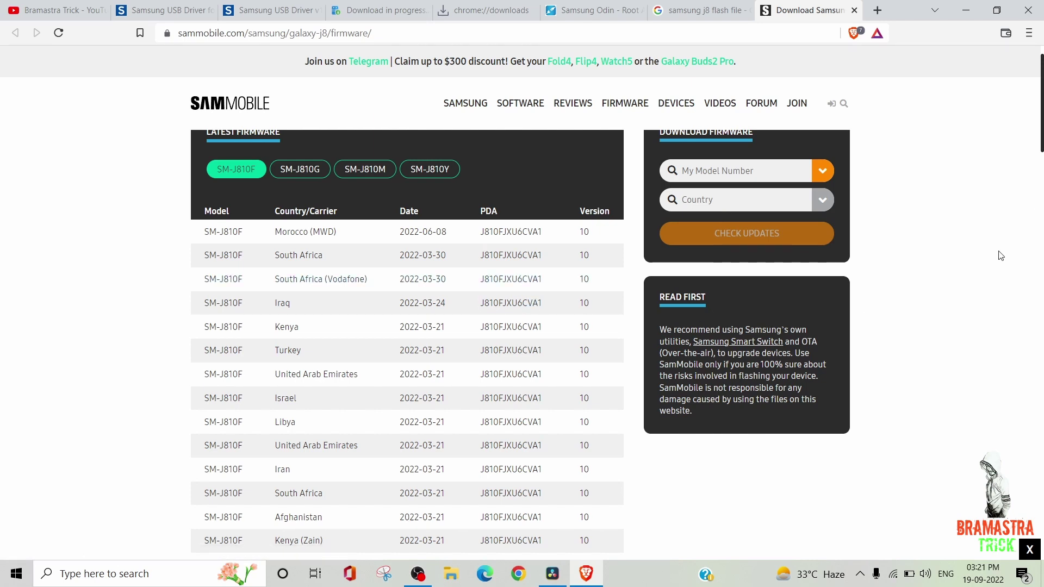
scroll(520, 345, down, 5)
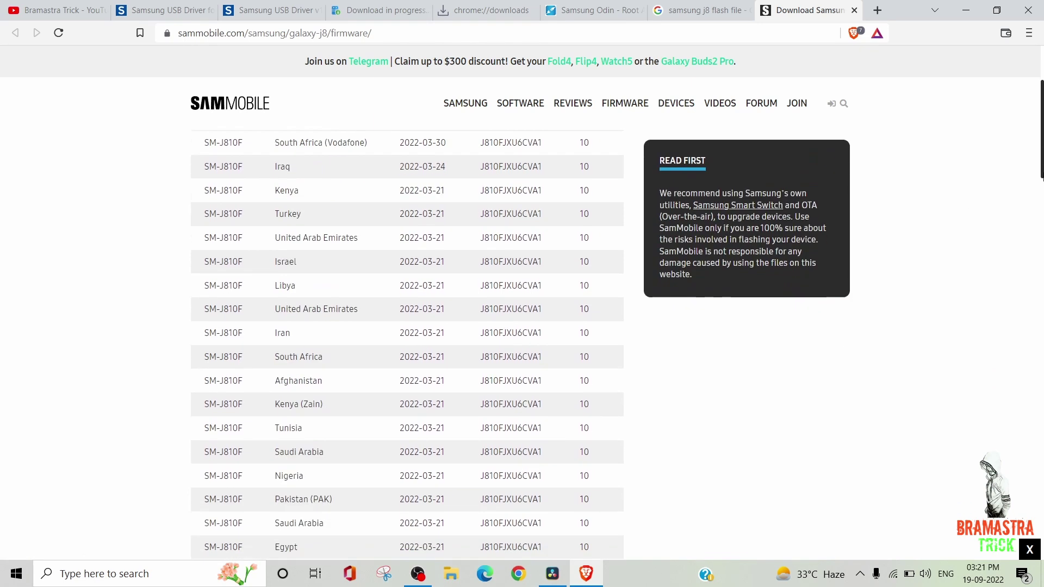
scroll(520, 344, down, 2)
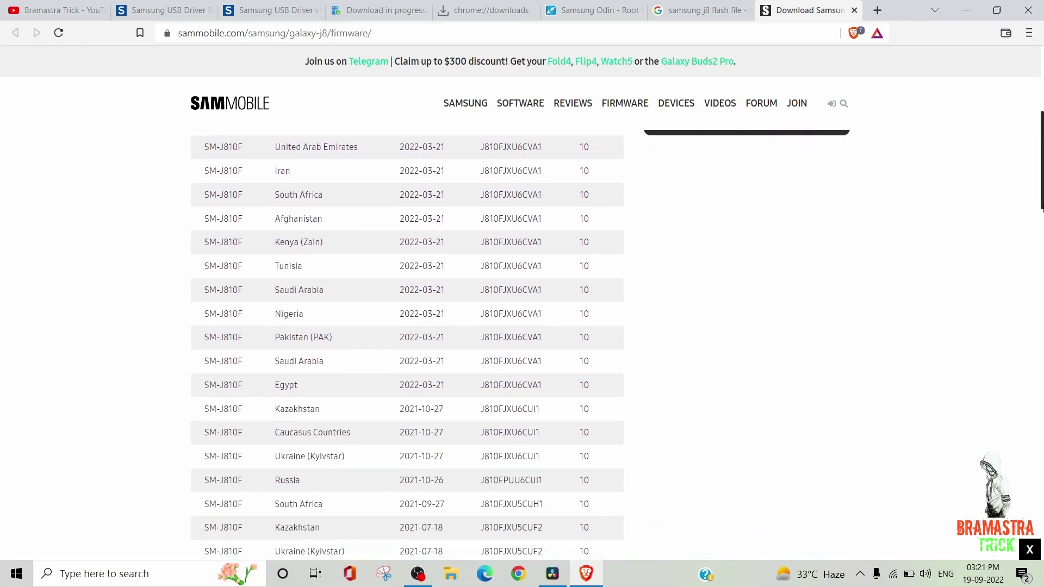